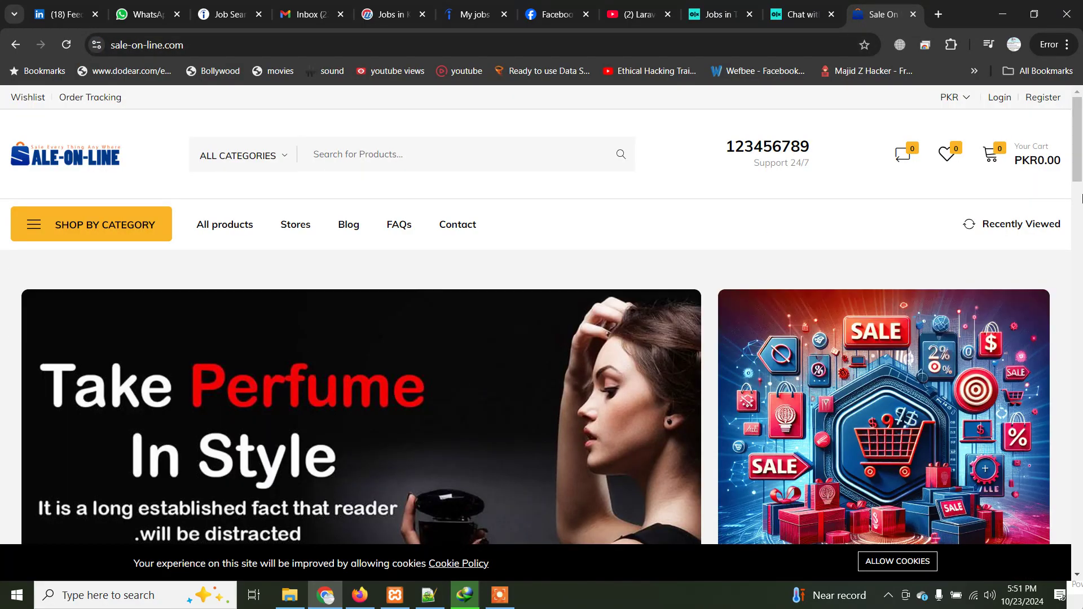
Go to the Register page from the sale-on-line.com homepage header.
{"action": "mouse_move", "coordinate": [1081, 162]}
{"action": "left_mouse_down"}
{"action": "mouse_move", "coordinate": [1081, 356]}
{"action": "mouse_move", "coordinate": [1081, 168]}
{"action": "left_mouse_up"}
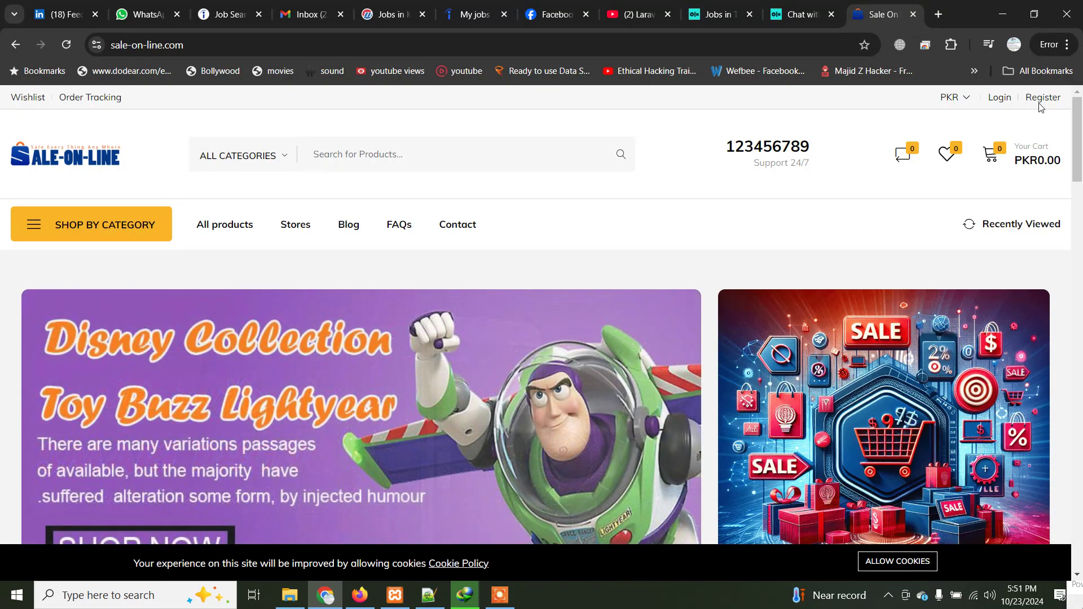
{"action": "left_click", "coordinate": [1042, 97]}
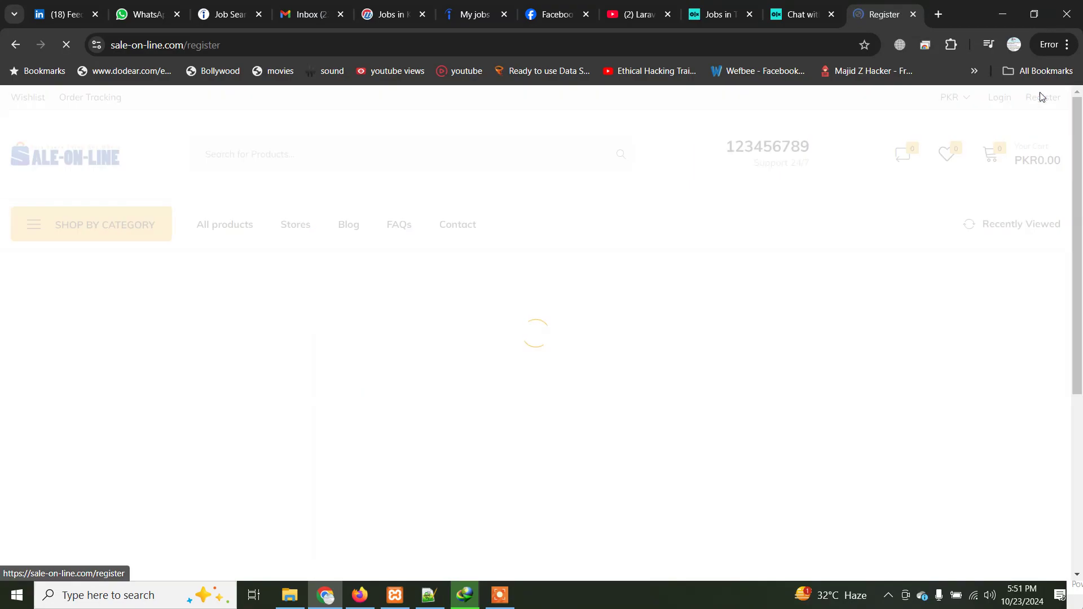
Fill the full name from saved autofill details and swap the e-mail for another saved address.
{"action": "left_click_drag", "start_coordinate": [1082, 200], "coordinate": [1082, 261]}
{"action": "left_click", "coordinate": [547, 206]}
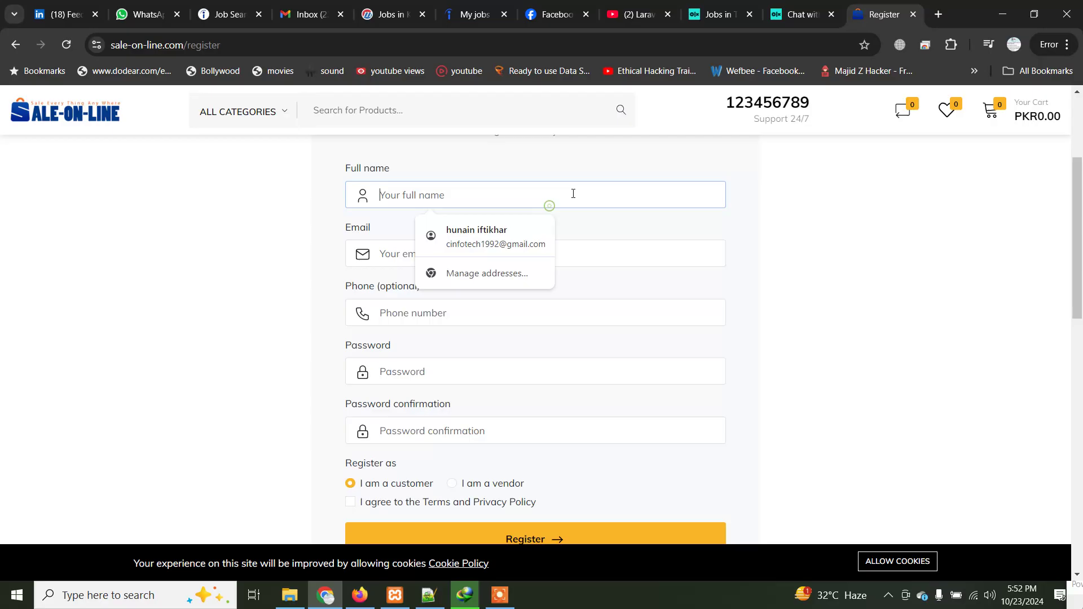
{"action": "left_click", "coordinate": [532, 239]}
{"action": "triple_click", "coordinate": [513, 254]}
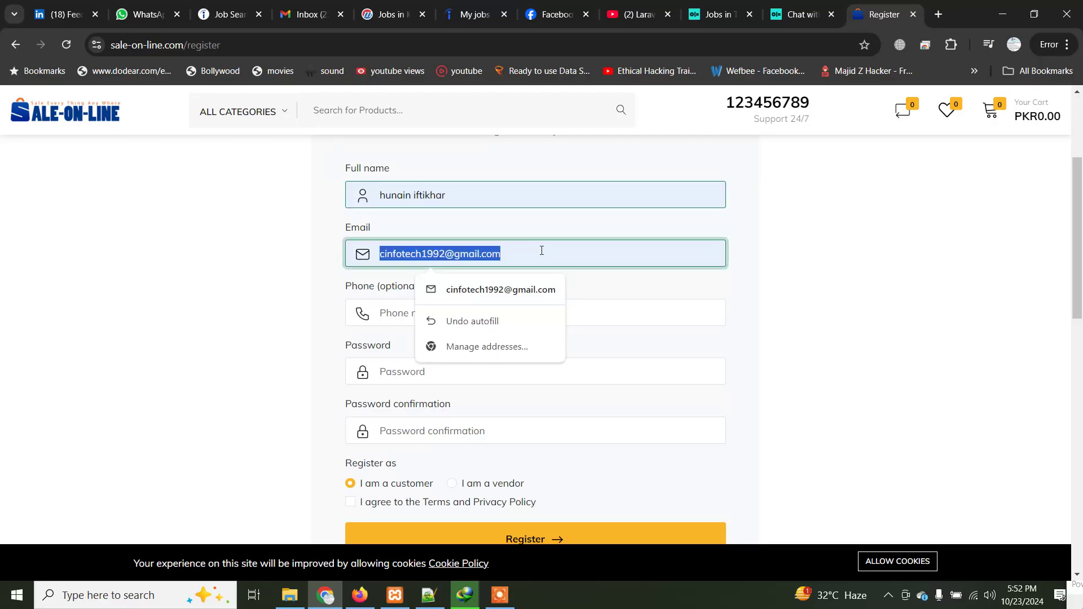
{"action": "type", "text": "meh"}
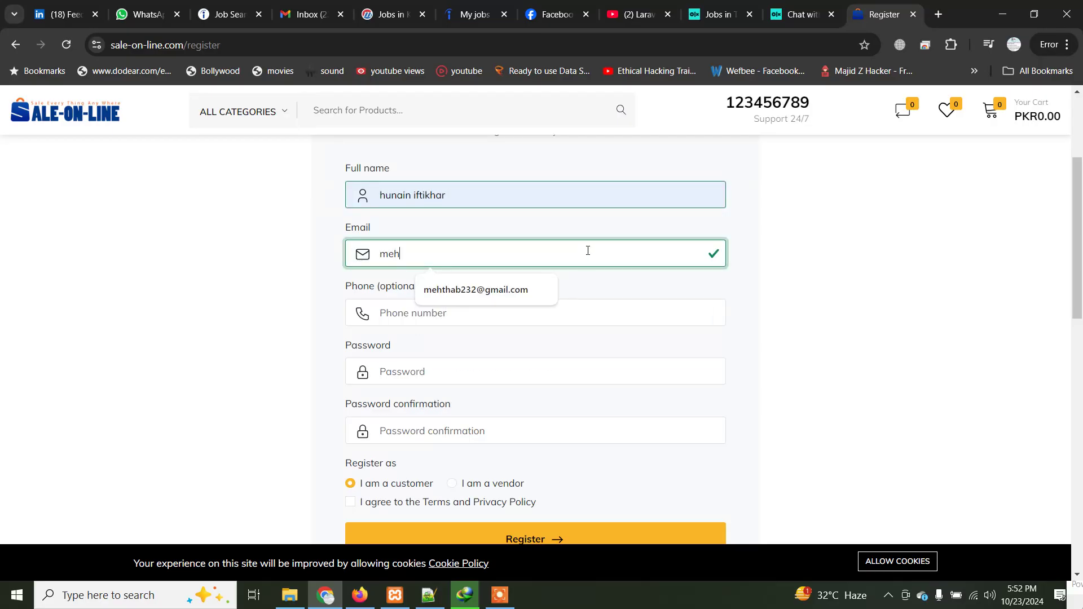
{"action": "key", "text": "Down"}
{"action": "key", "text": "Return"}
{"action": "key", "text": "Tab"}
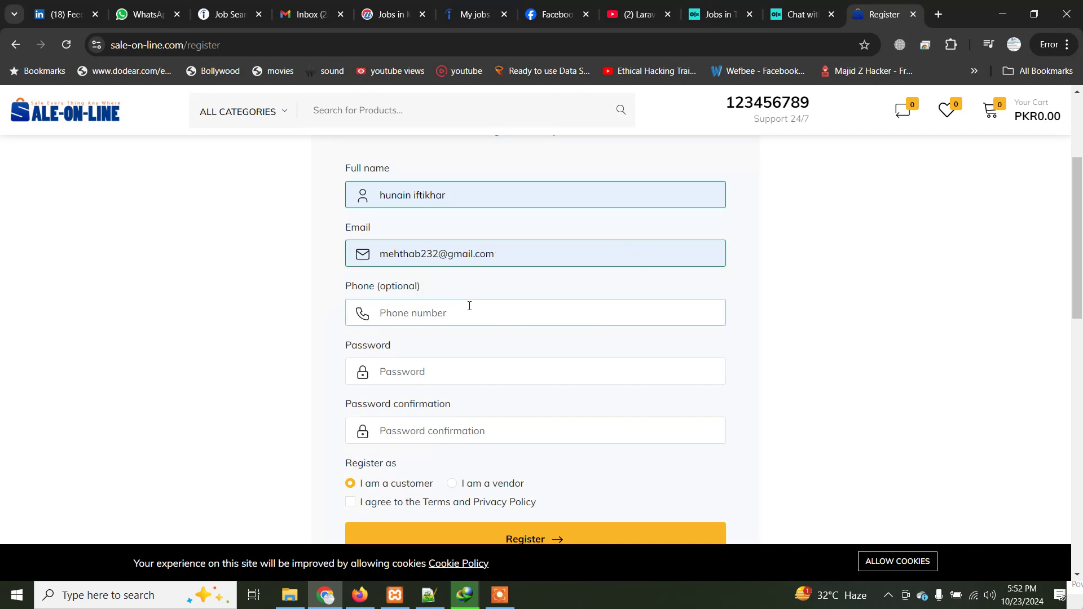
Enter the account password and repeat it in the password confirmation field.
{"action": "left_click", "coordinate": [478, 378]}
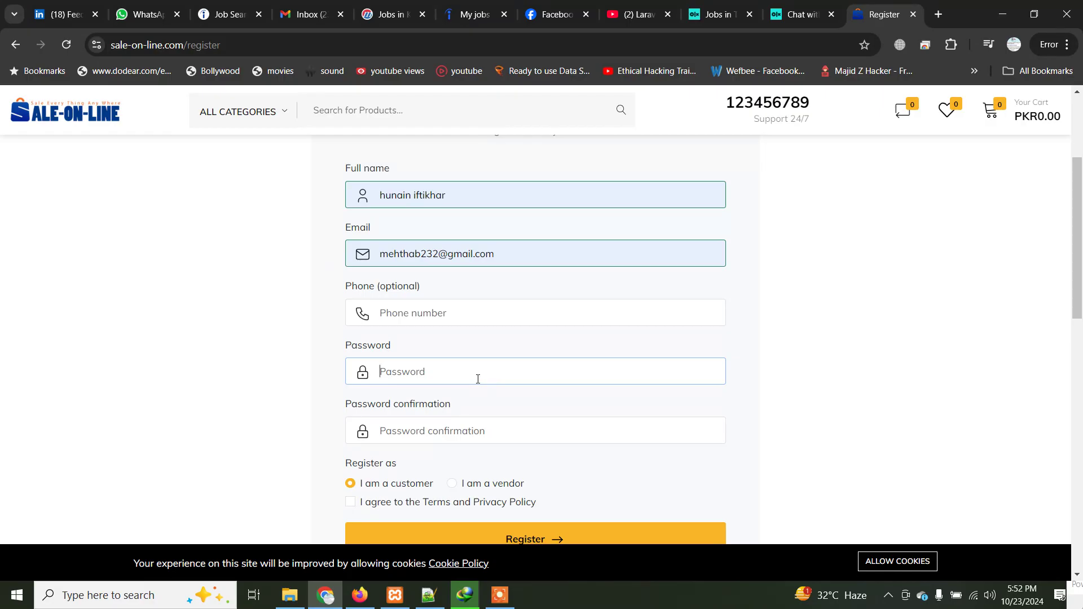
{"action": "key", "text": "Tab"}
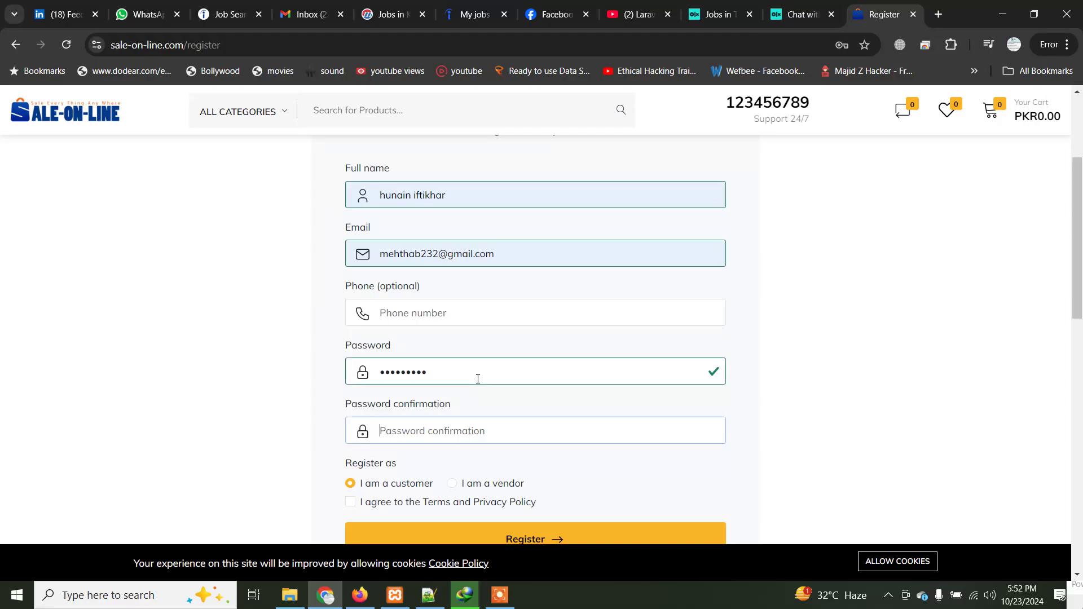
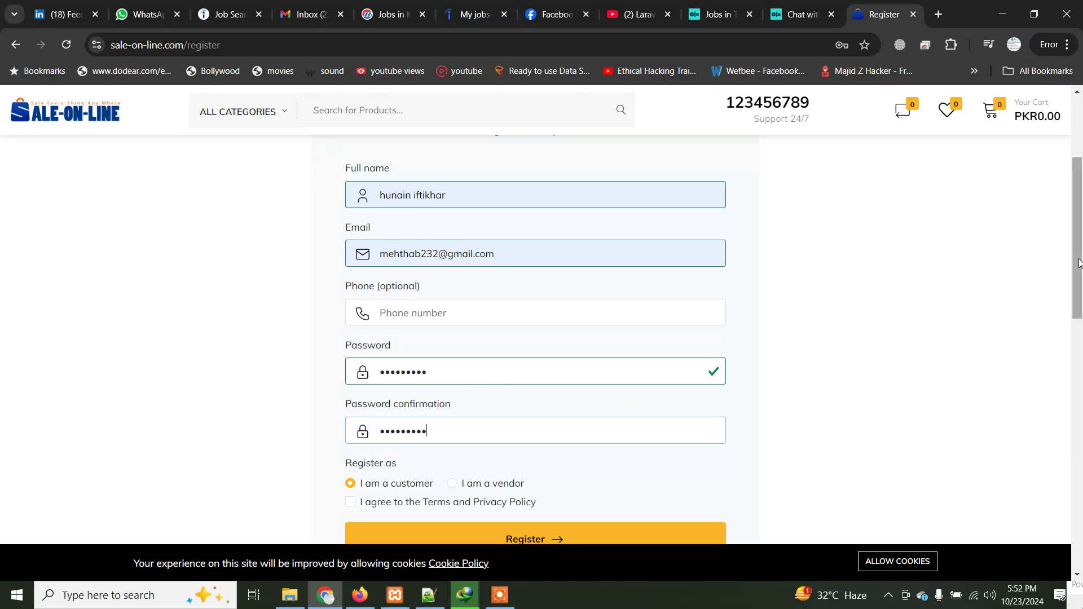
{"action": "scroll", "coordinate": [483, 379], "scroll_direction": "down", "scroll_amount": 3}
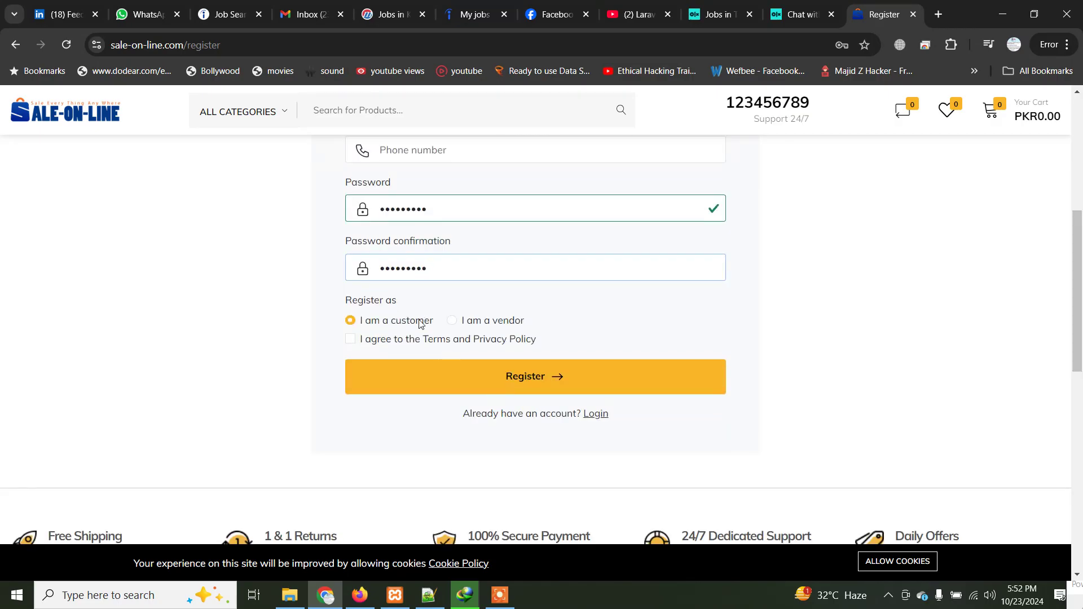
Choose 'I am a vendor', enter a shop name, and reuse it as the shop URL.
{"action": "left_click", "coordinate": [515, 322]}
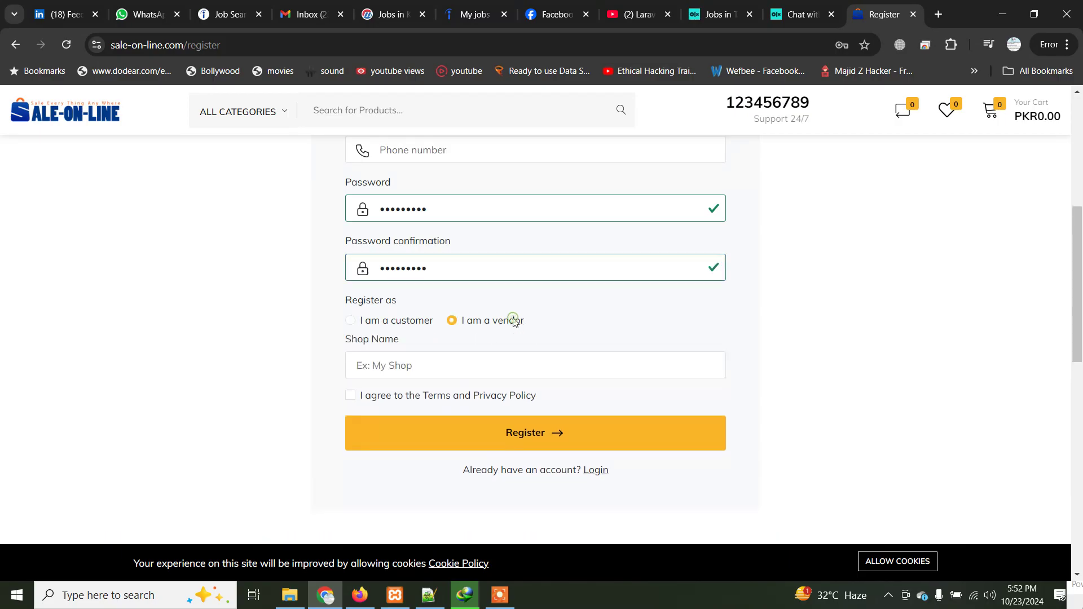
{"action": "left_click", "coordinate": [454, 367]}
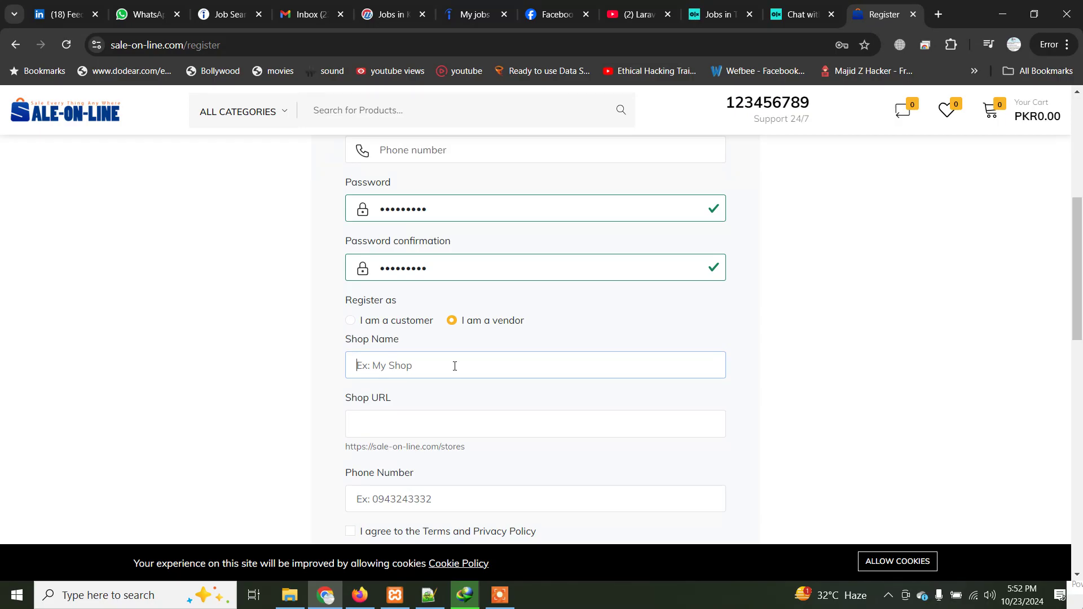
{"action": "type", "text": "mehthab"}
{"action": "key", "text": "Tab"}
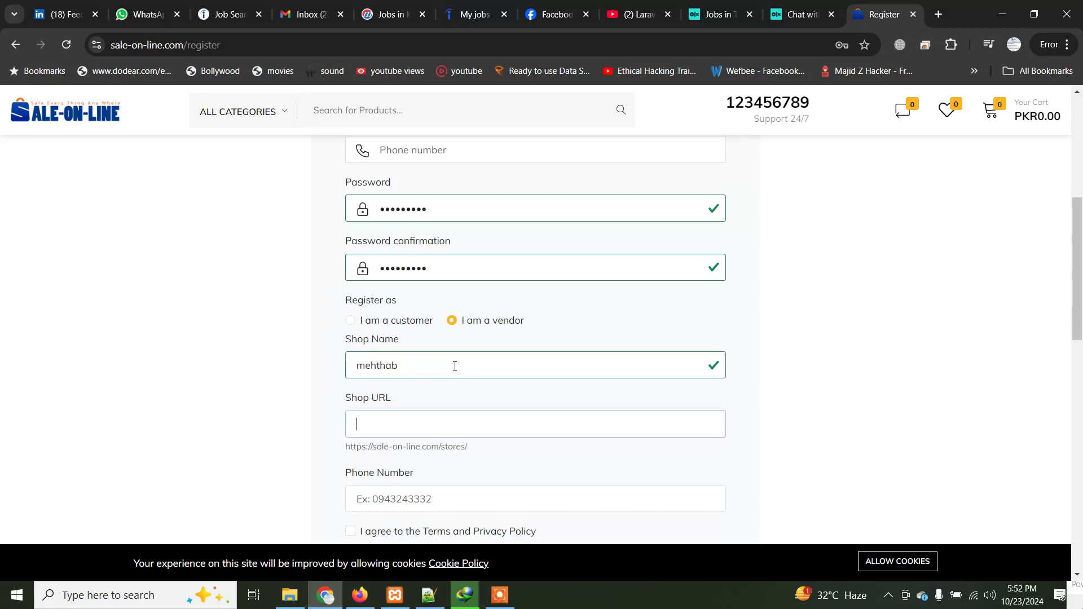
{"action": "left_click", "coordinate": [455, 366]}
{"action": "key", "text": "ctrl+a"}
{"action": "key", "text": "ctrl+c"}
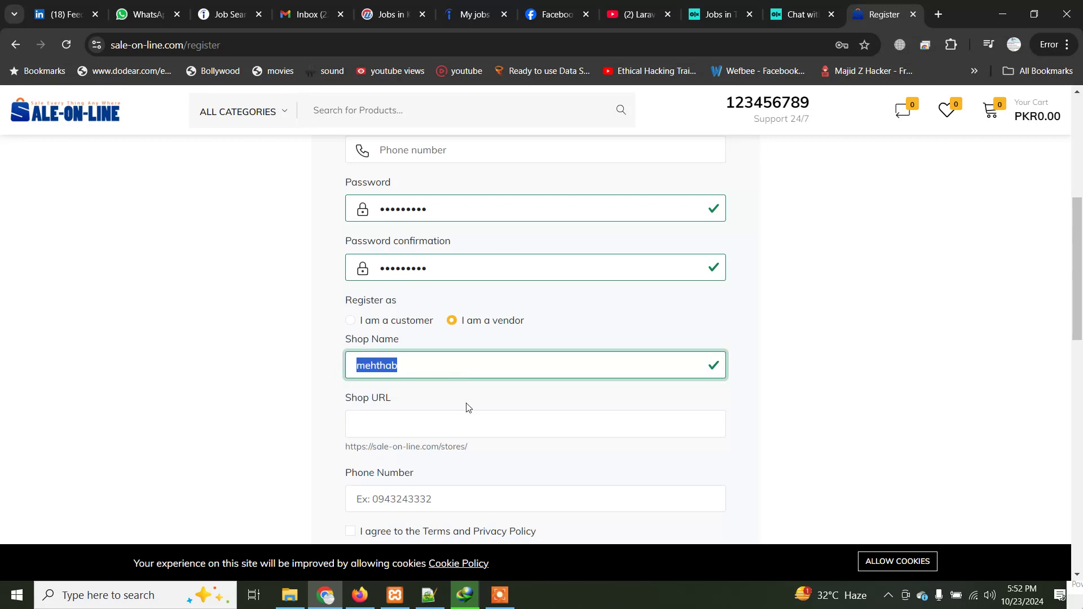
{"action": "left_click", "coordinate": [474, 424]}
{"action": "key", "text": "ctrl+v"}
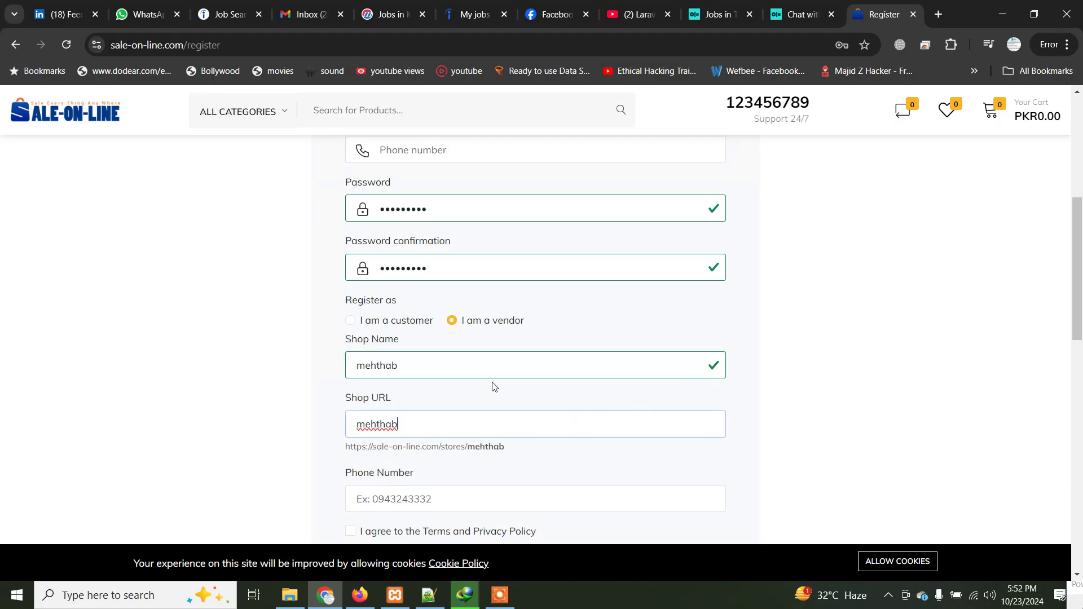
{"action": "left_click", "coordinate": [459, 418]}
Enter the phone number, accept the Terms and Privacy Policy, and submit the registration.
{"action": "left_click_drag", "start_coordinate": [1081, 324], "coordinate": [1081, 385]}
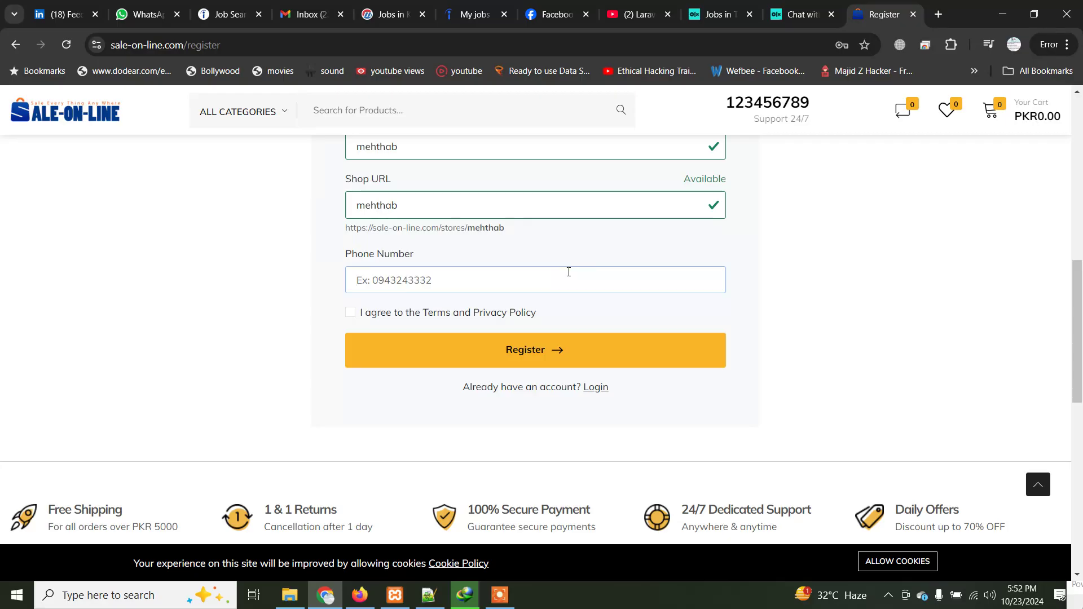
{"action": "left_click_drag", "start_coordinate": [421, 312], "coordinate": [416, 312]}
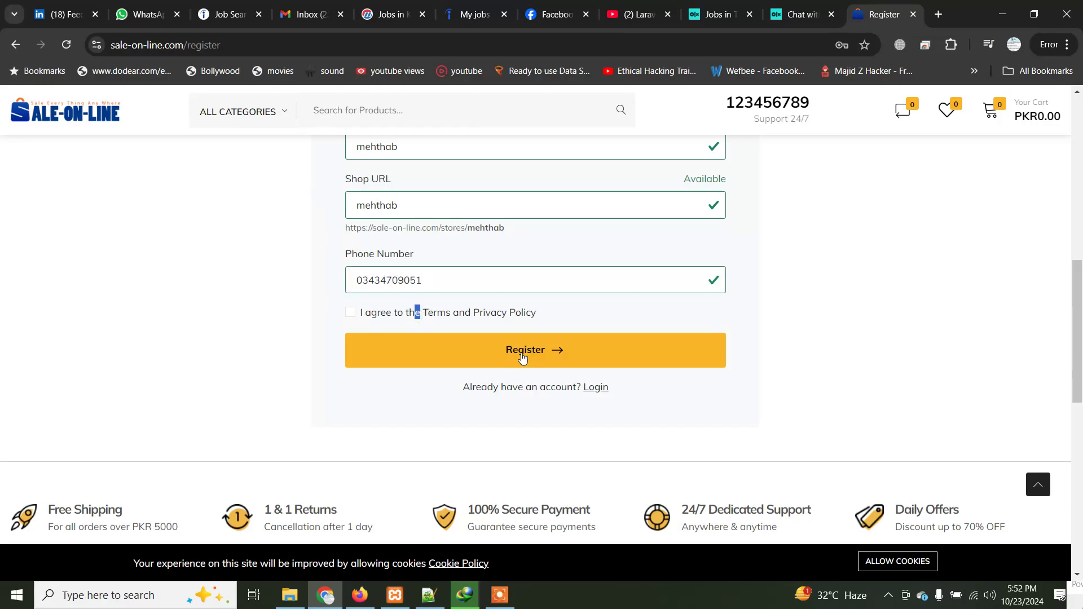
{"action": "left_click", "coordinate": [422, 313]}
{"action": "left_click", "coordinate": [510, 359]}
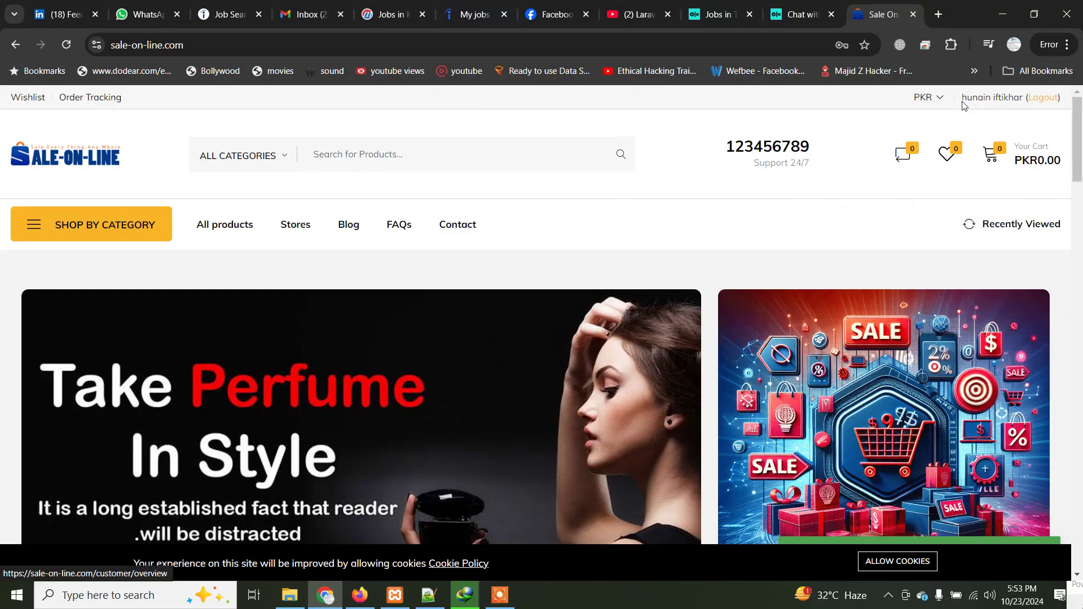
Open the account dashboard from the header username and close the stray profile picker window.
{"action": "left_click_drag", "start_coordinate": [958, 99], "coordinate": [1004, 101]}
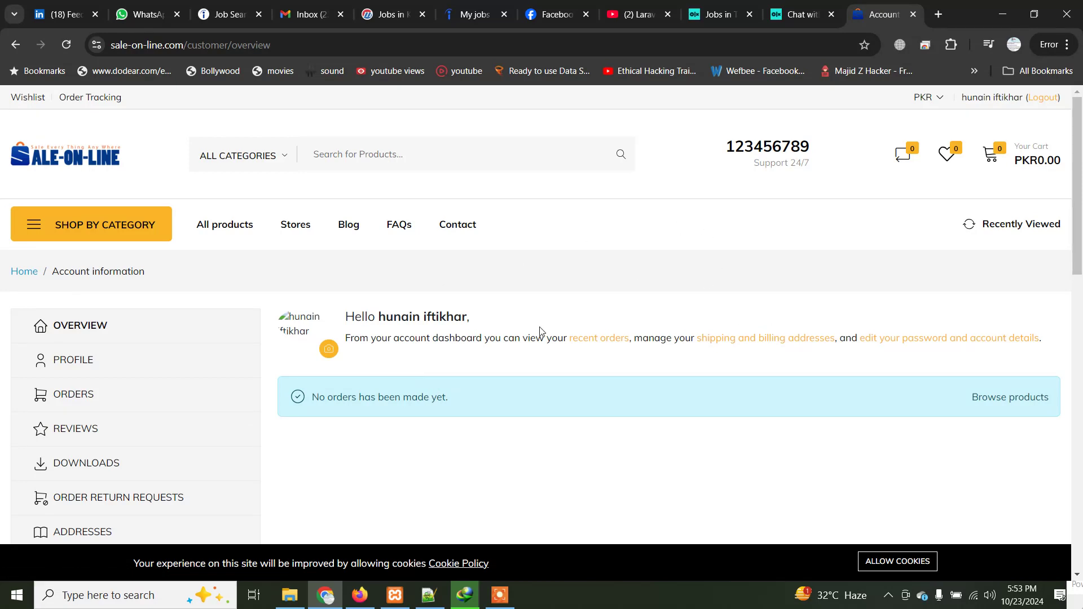
{"action": "middle_click", "coordinate": [326, 595]}
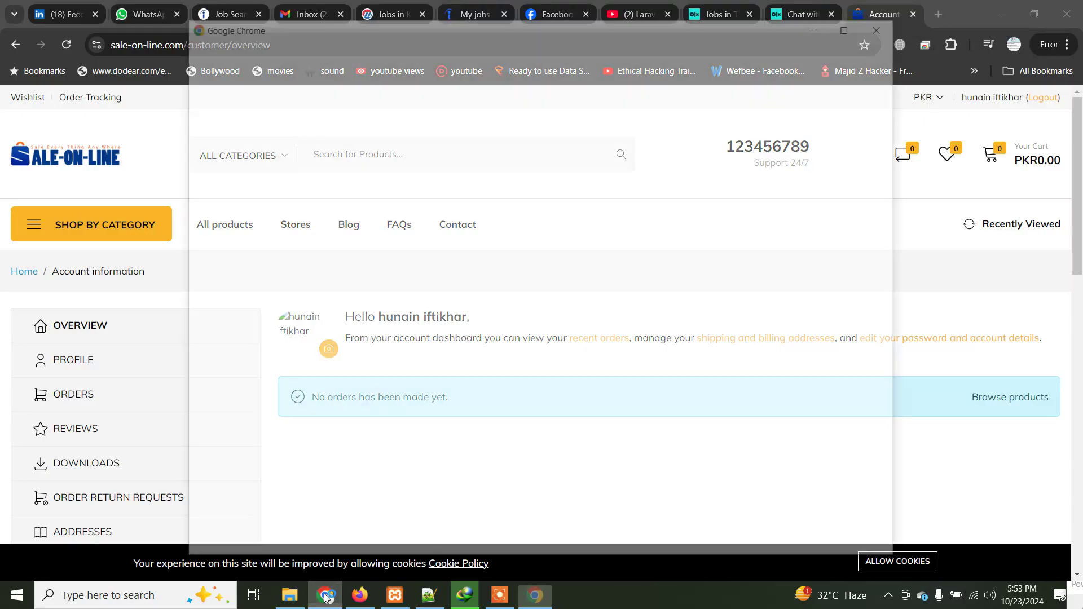
{"action": "left_click", "coordinate": [545, 357]}
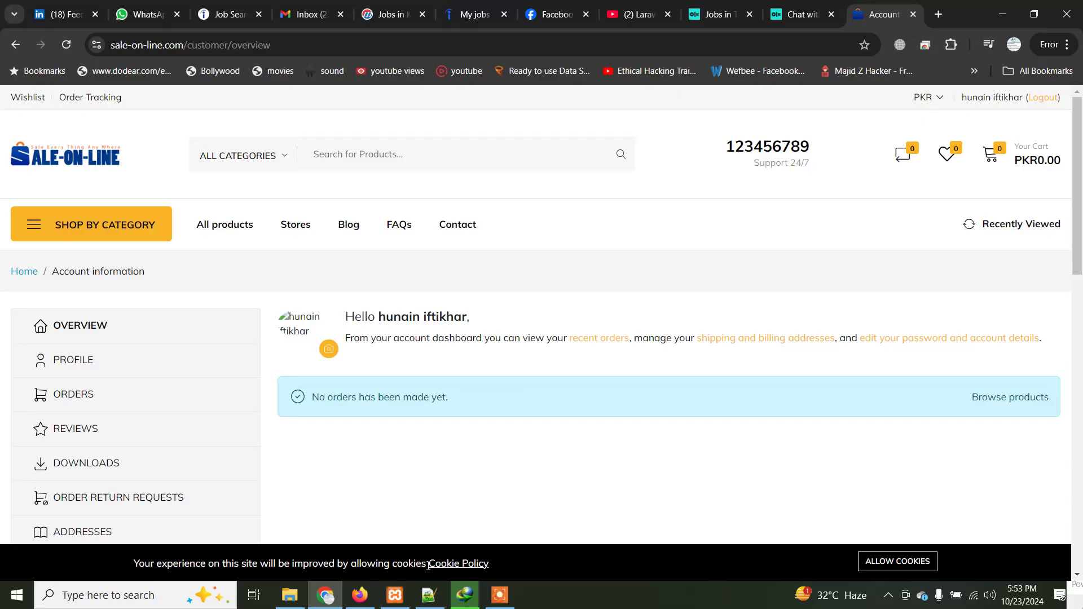
{"action": "mouse_move", "coordinate": [330, 600]}
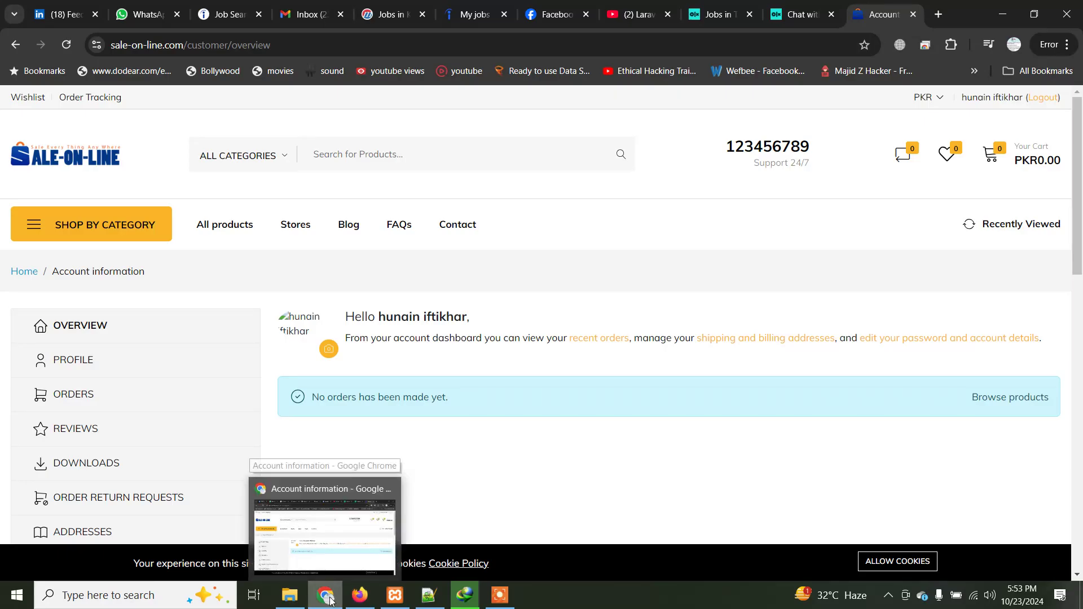
Open sale-on-line.com/admin in a new incognito window.
{"action": "key", "text": "ctrl+shift+n"}
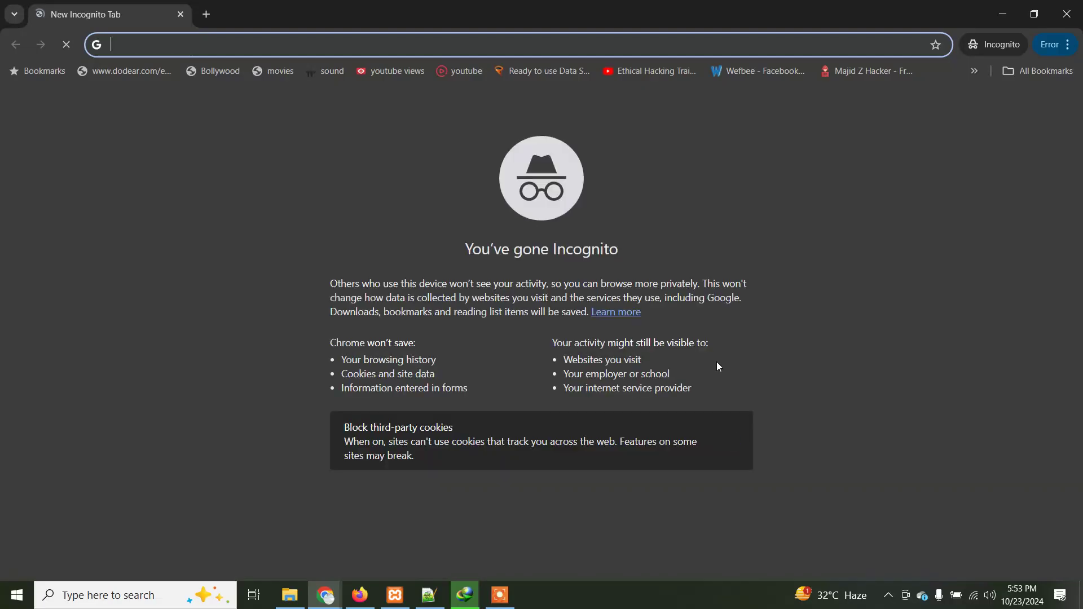
{"action": "type", "text": "sal"}
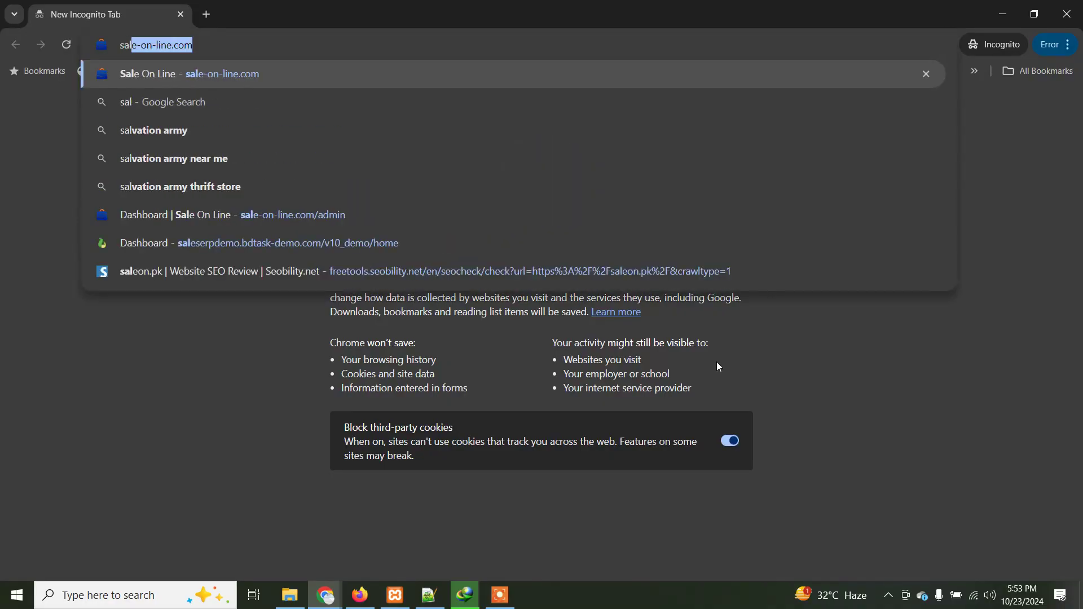
{"action": "type", "text": "e-on-line.com/admin"}
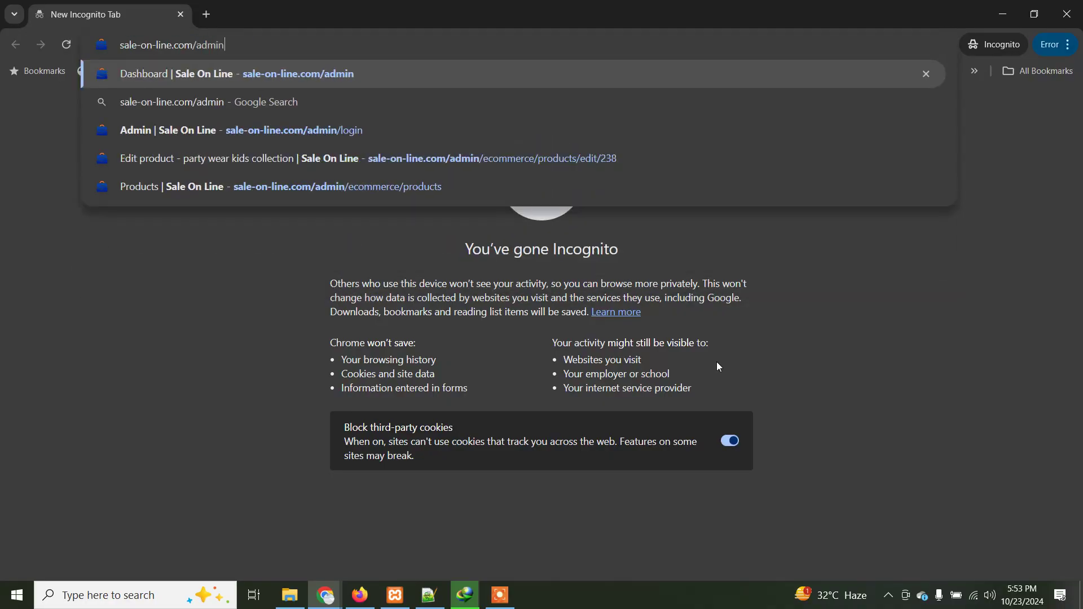
{"action": "key", "text": "Return"}
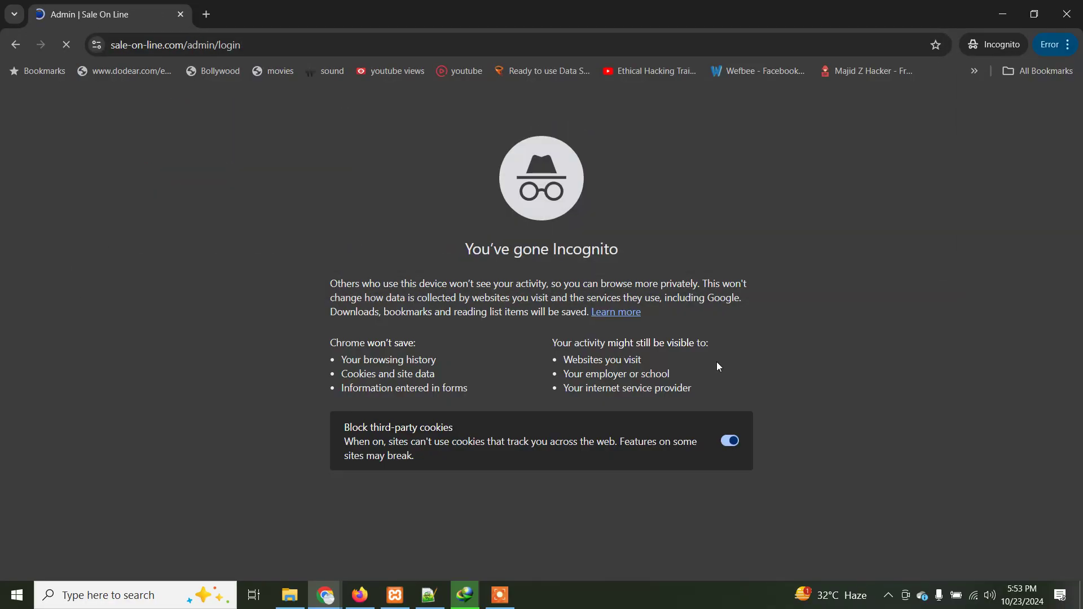
Enter the admin username and password and submit the sign-in.
{"action": "type", "text": "ad"}
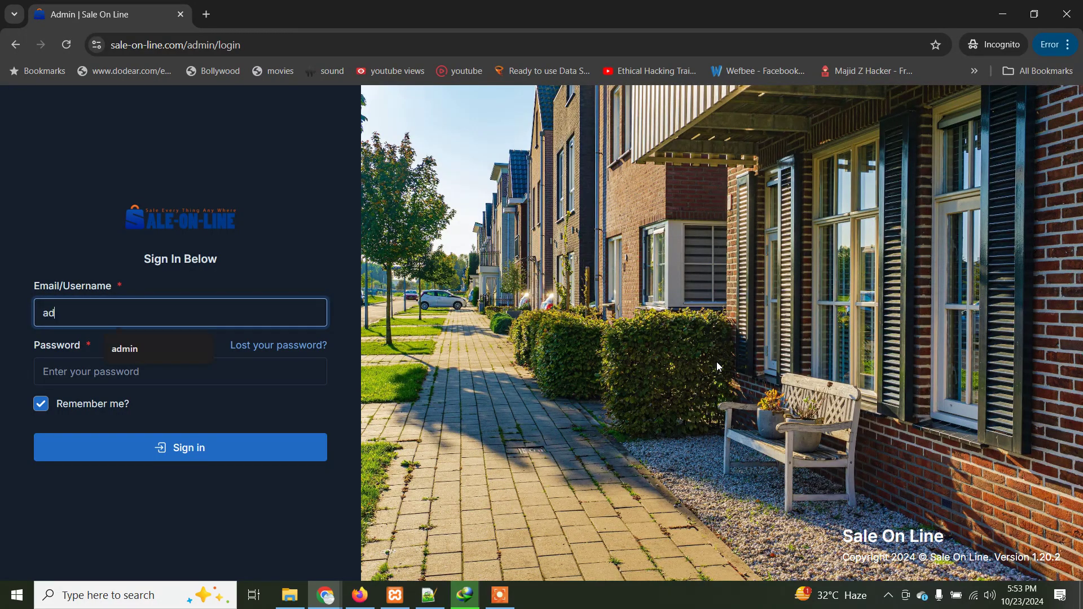
{"action": "type", "text": "minsehar_admin"}
{"action": "key", "text": "Tab"}
{"action": "type", "text": "s"}
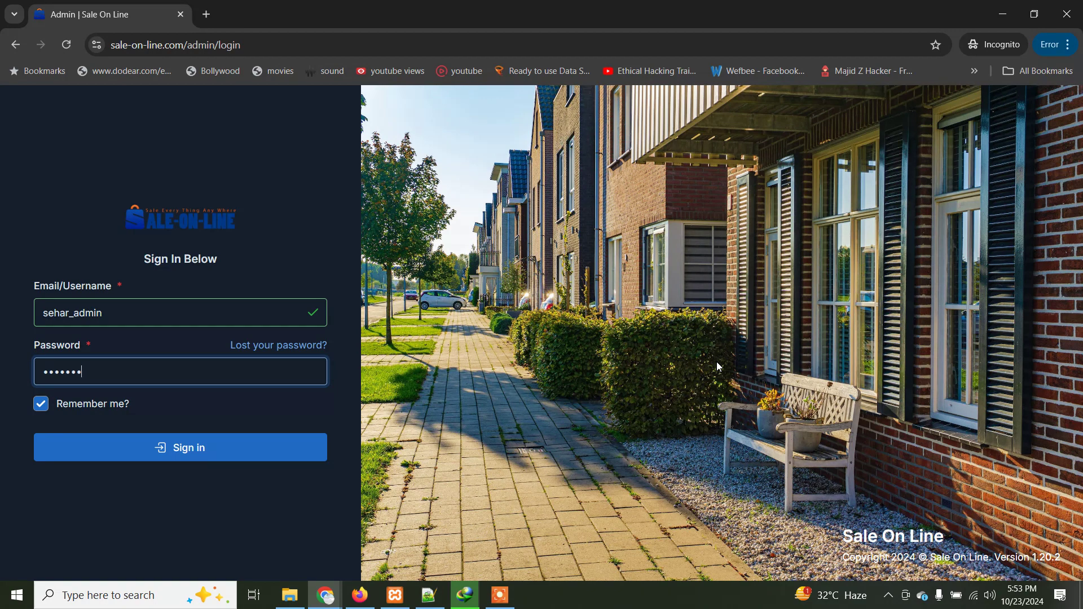
{"action": "key", "text": "Return"}
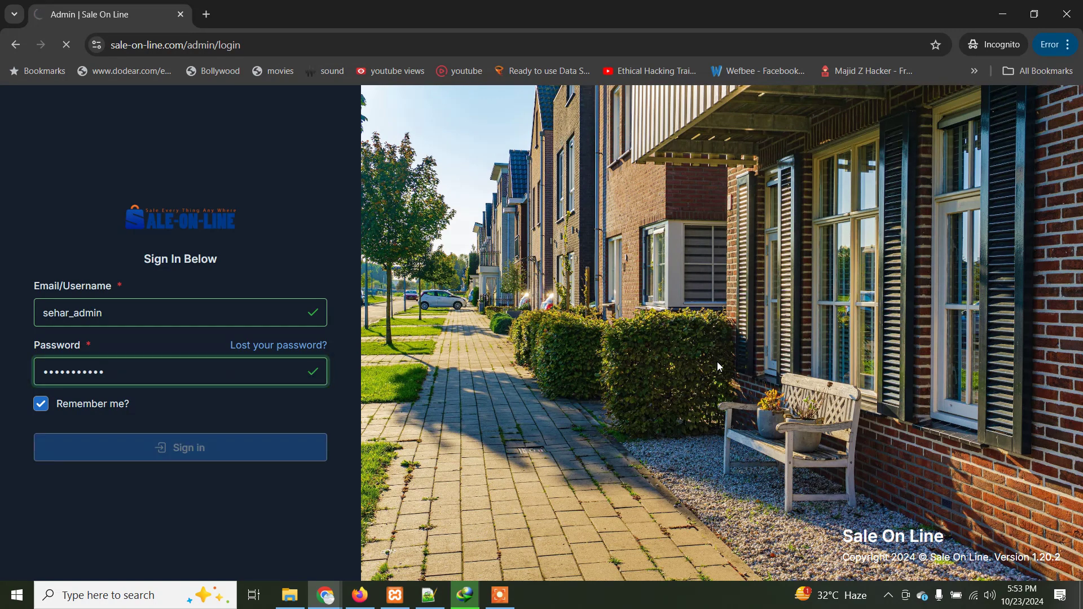
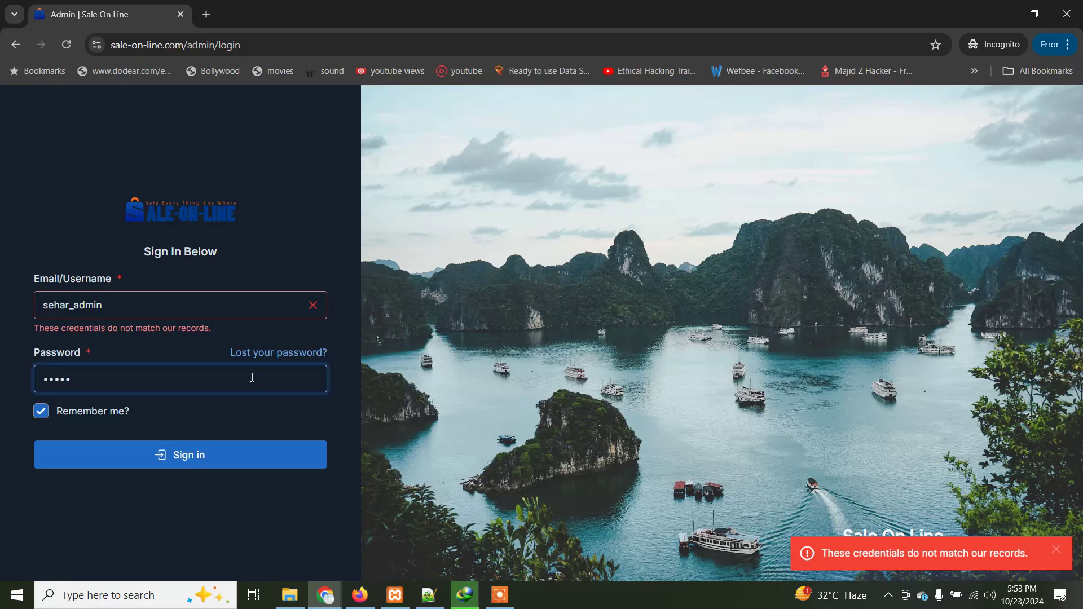
Enter the rest of the password and submit the admin sign-in, which is rejected as invalid credentials.
{"action": "type", "text": "••"}
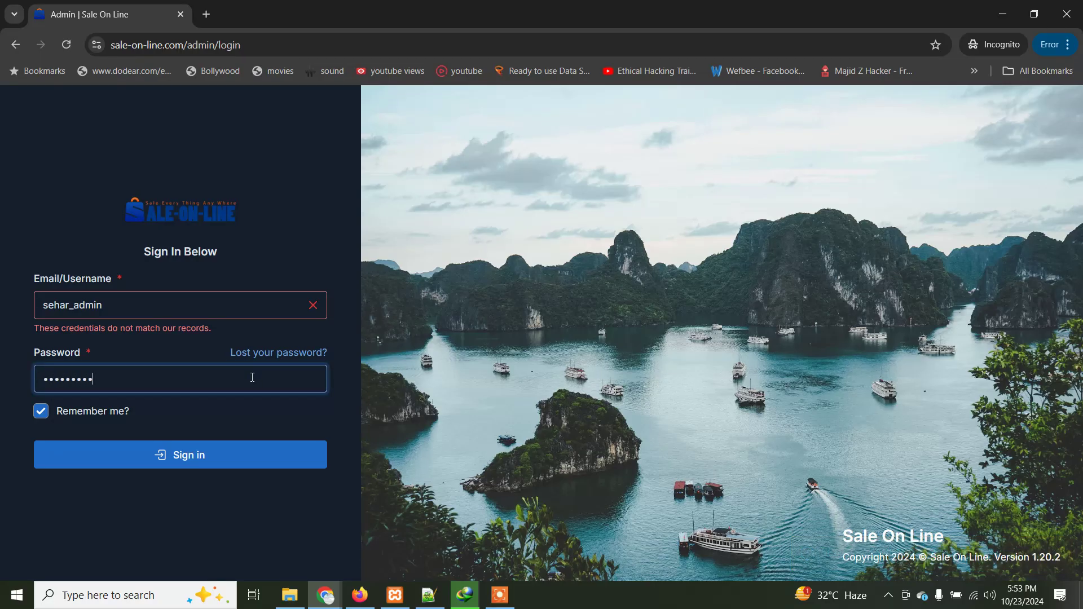
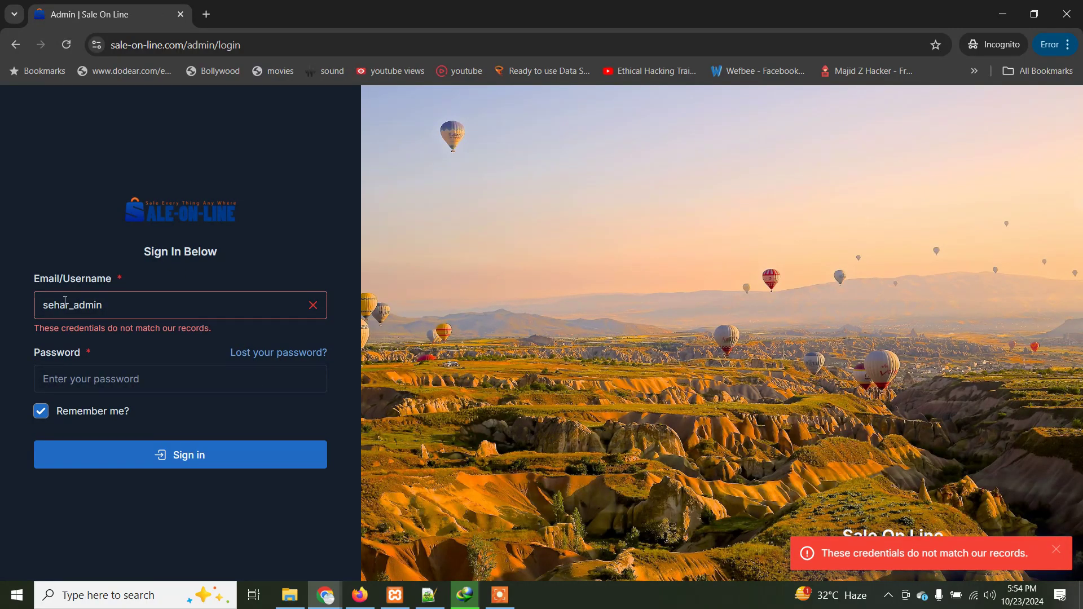
Put the cursor in the Email/Username field to fix the misspelled admin username.
{"action": "left_click", "coordinate": [57, 305]}
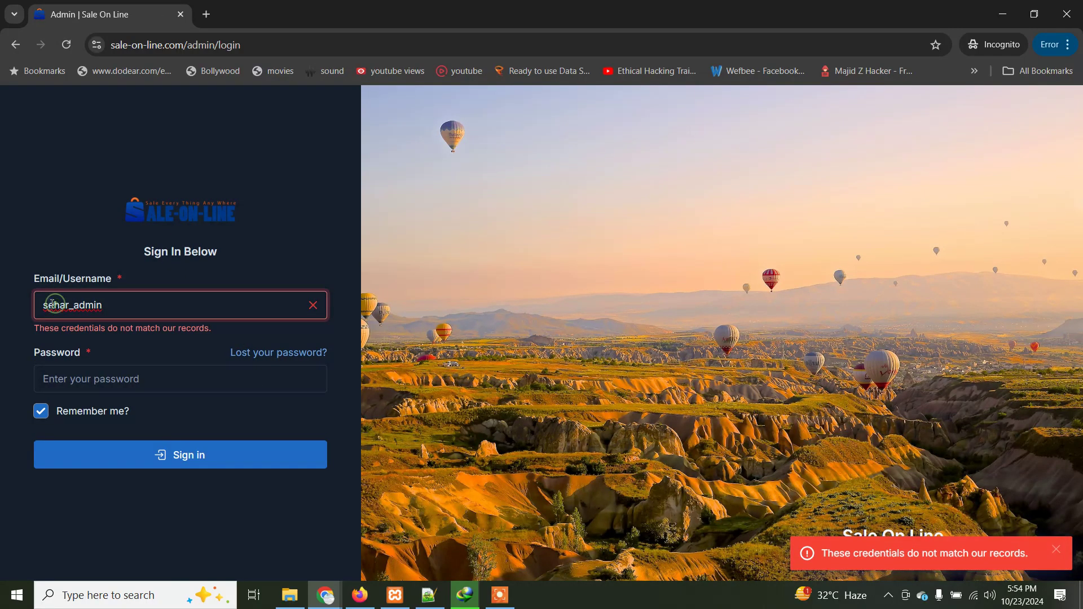
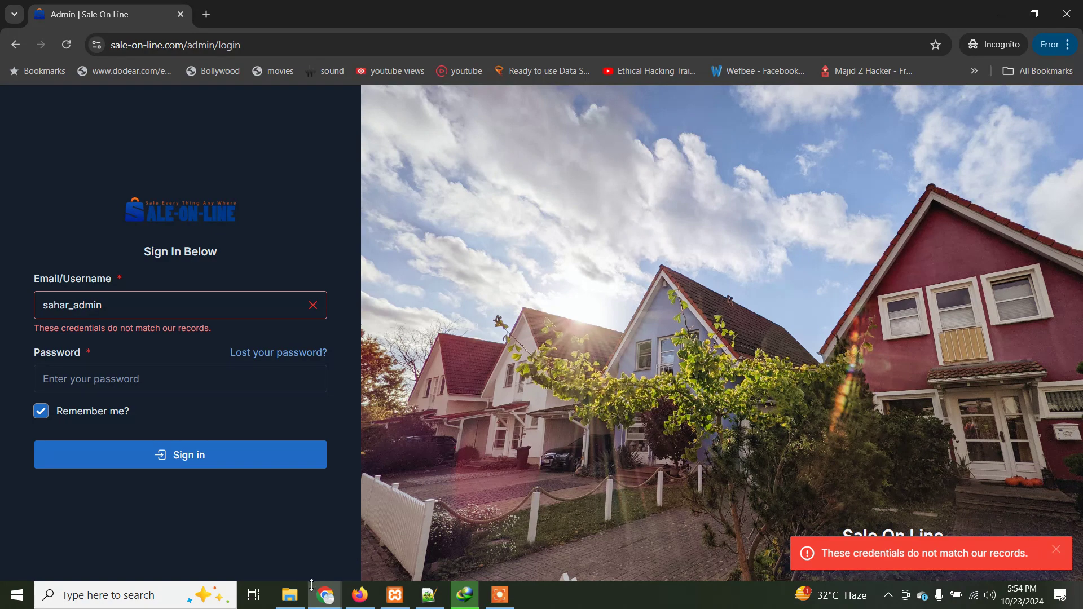
Switch to the WhatsApp window and search the chat list for 'se'.
{"action": "left_click", "coordinate": [232, 537]}
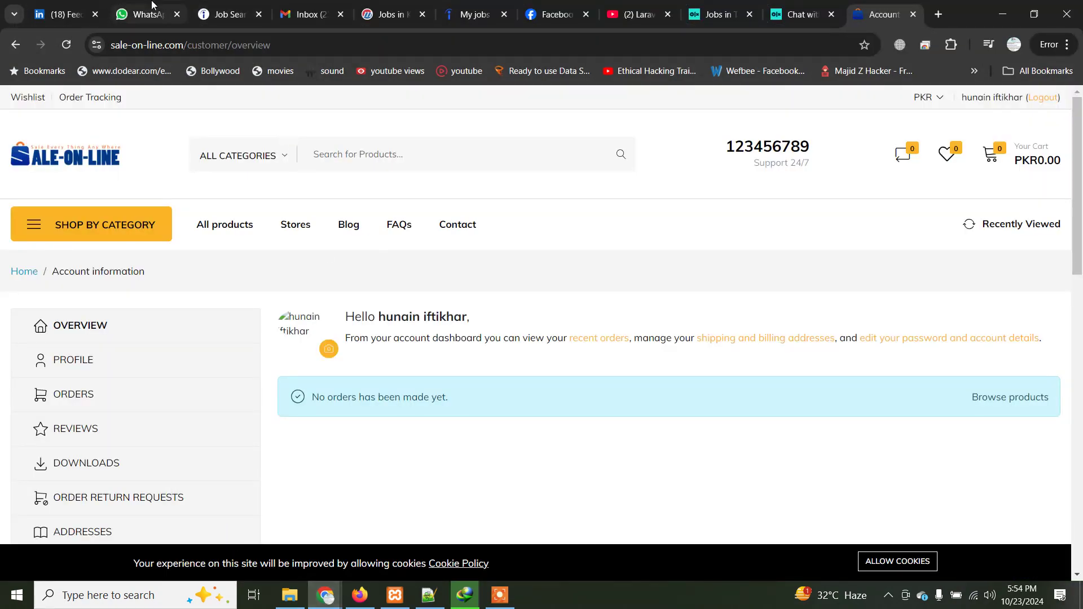
{"action": "left_click", "coordinate": [152, 6]}
{"action": "left_click", "coordinate": [194, 158]}
{"action": "type", "text": "se"}
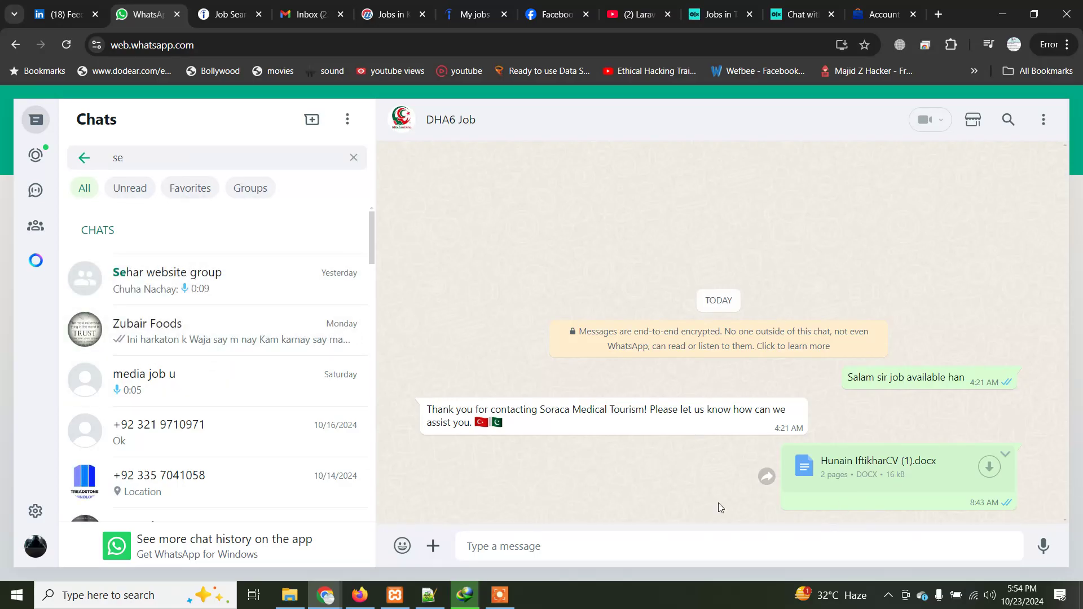
{"action": "left_click", "coordinate": [500, 595]}
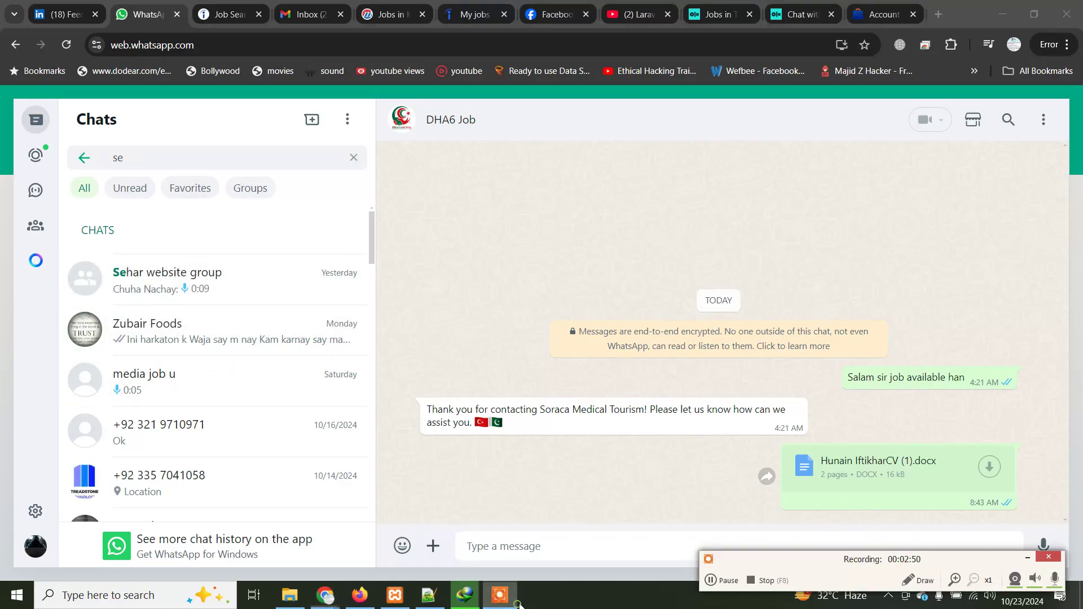
{"action": "left_click", "coordinate": [714, 580]}
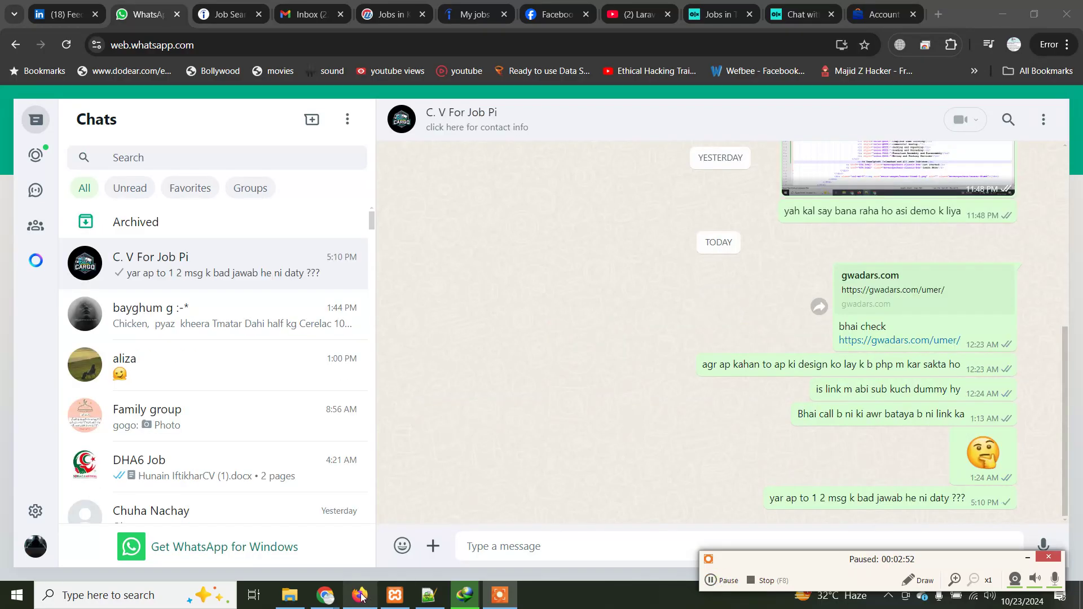
Enter the admin password in the Sale On Line sign-in form and submit it.
{"action": "mouse_move", "coordinate": [315, 591]}
{"action": "left_click", "coordinate": [354, 539]}
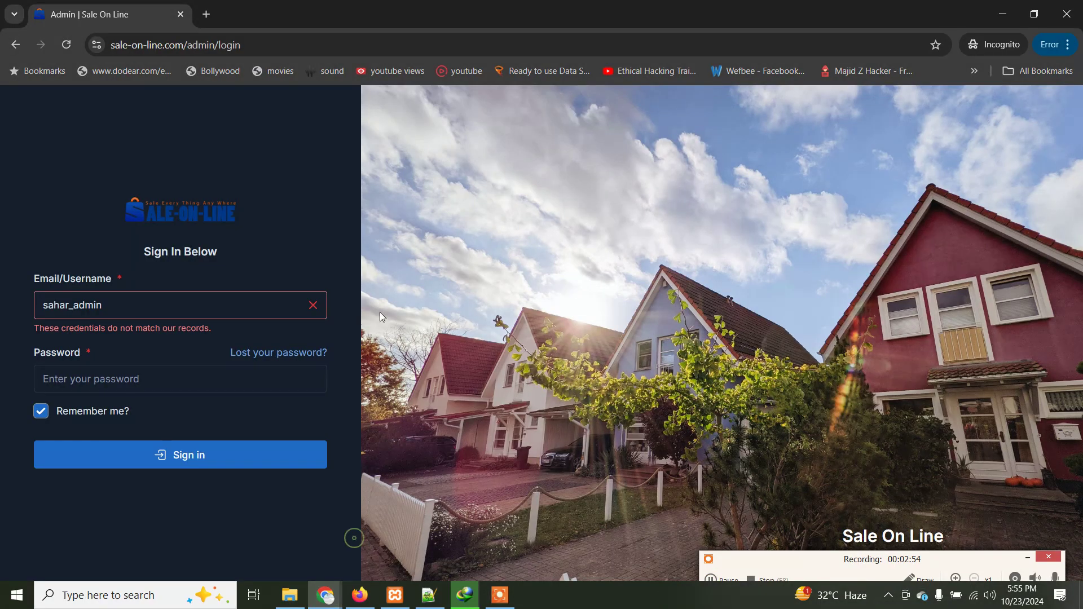
{"action": "left_click", "coordinate": [190, 367]}
{"action": "type", "text": "*********"}
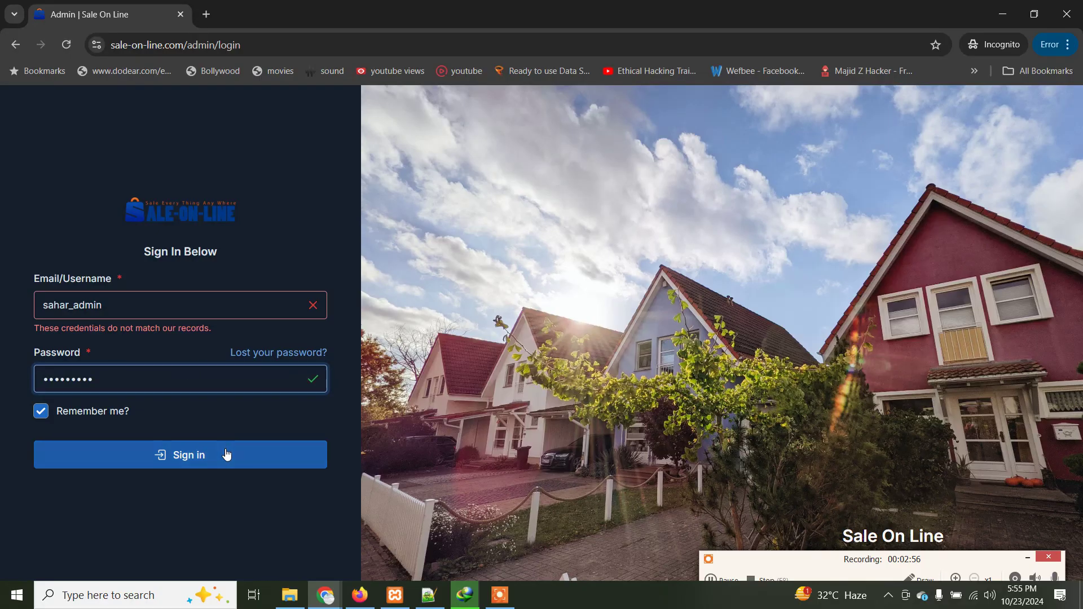
{"action": "left_click", "coordinate": [218, 451]}
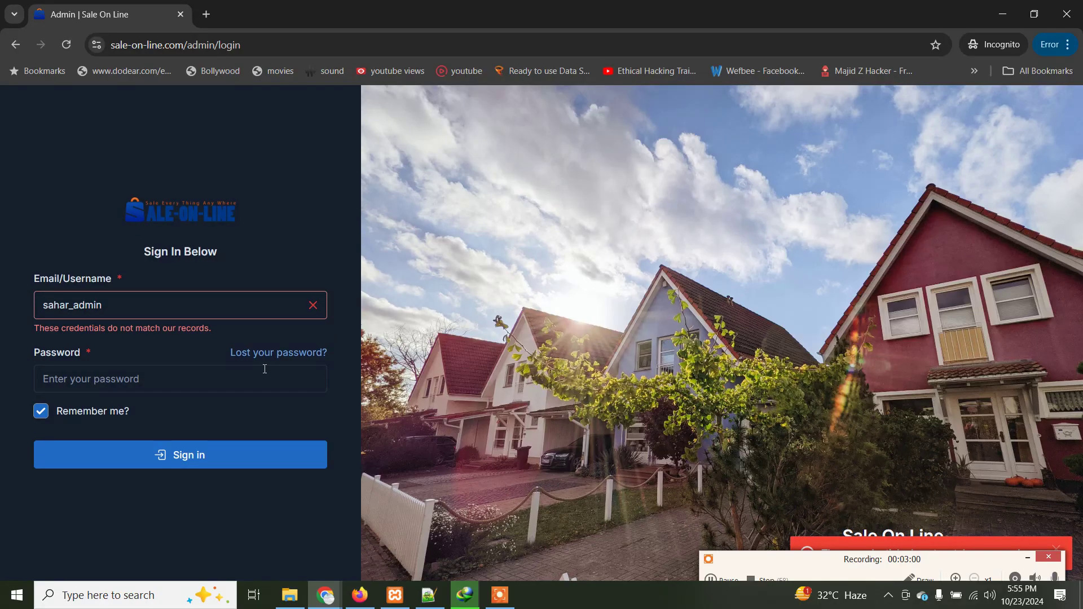
Fix the misspelled username, re-enter the admin password, and sign in.
{"action": "left_click", "coordinate": [47, 304]}
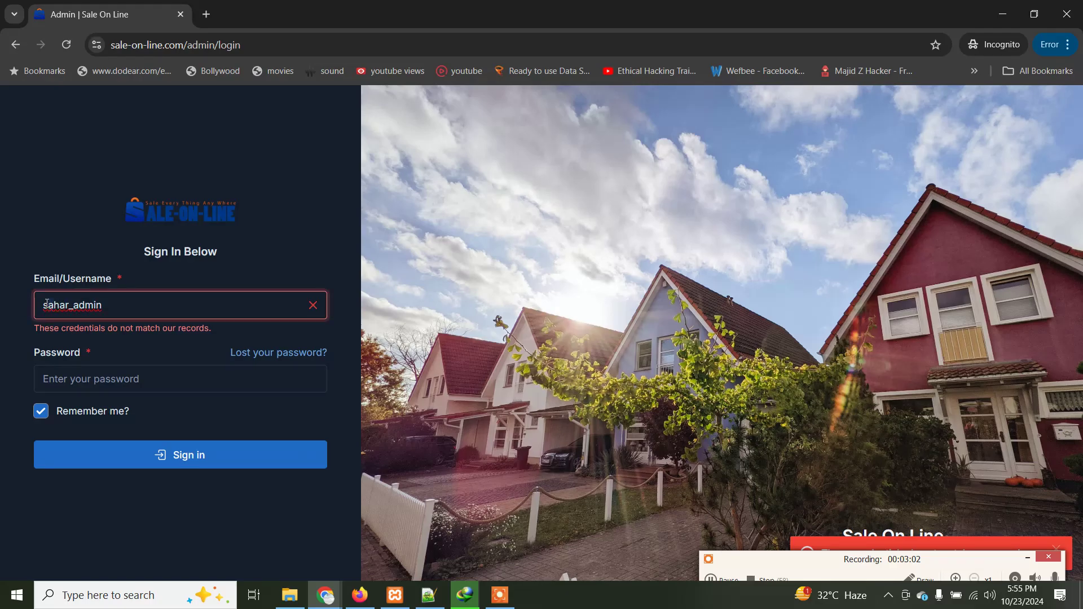
{"action": "key", "text": "Delete"}
{"action": "type", "text": "e"}
{"action": "left_click", "coordinate": [119, 379]}
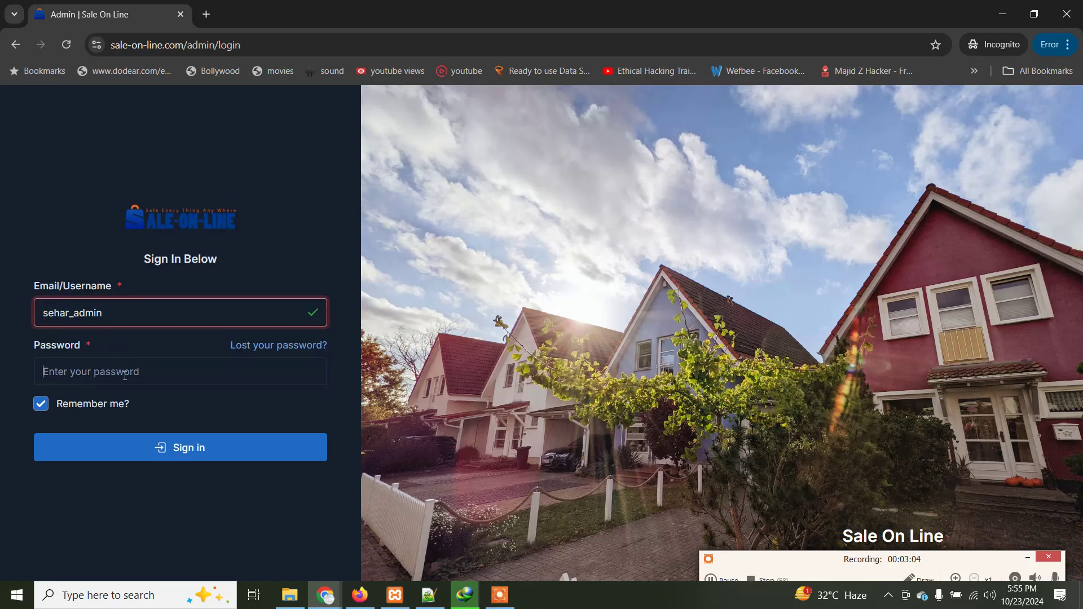
{"action": "left_click", "coordinate": [253, 459]}
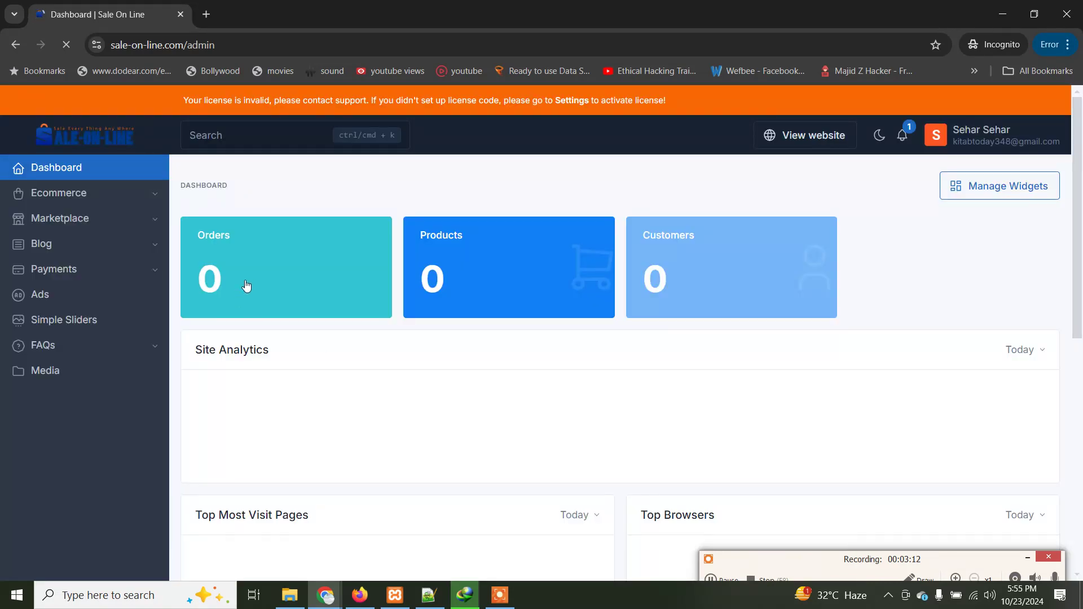
Approve the newly registered vendor from its notification's verification page.
{"action": "left_click", "coordinate": [903, 135]}
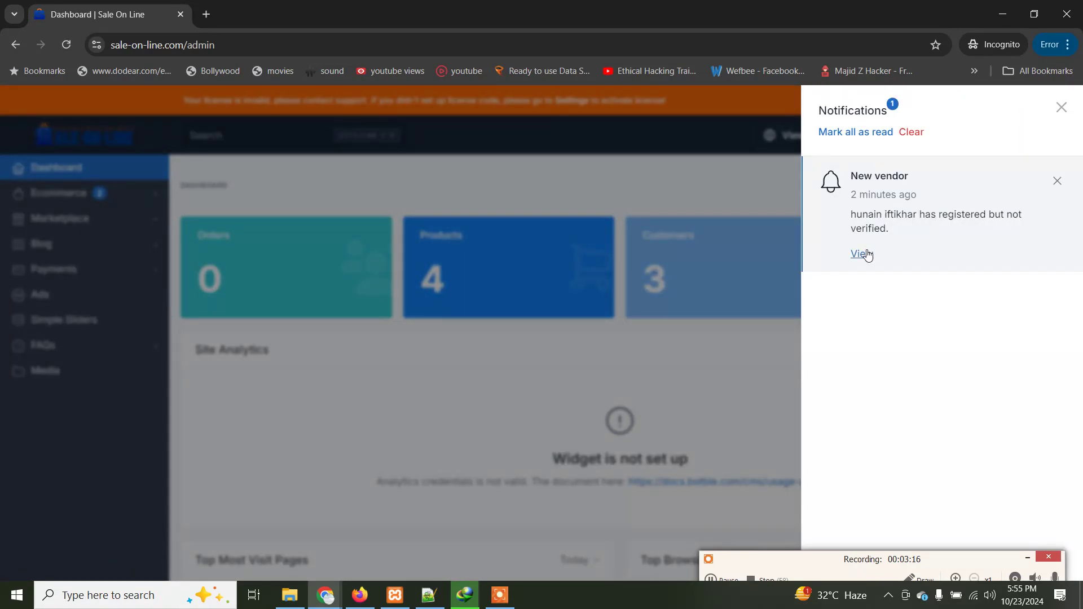
{"action": "left_click", "coordinate": [867, 252]}
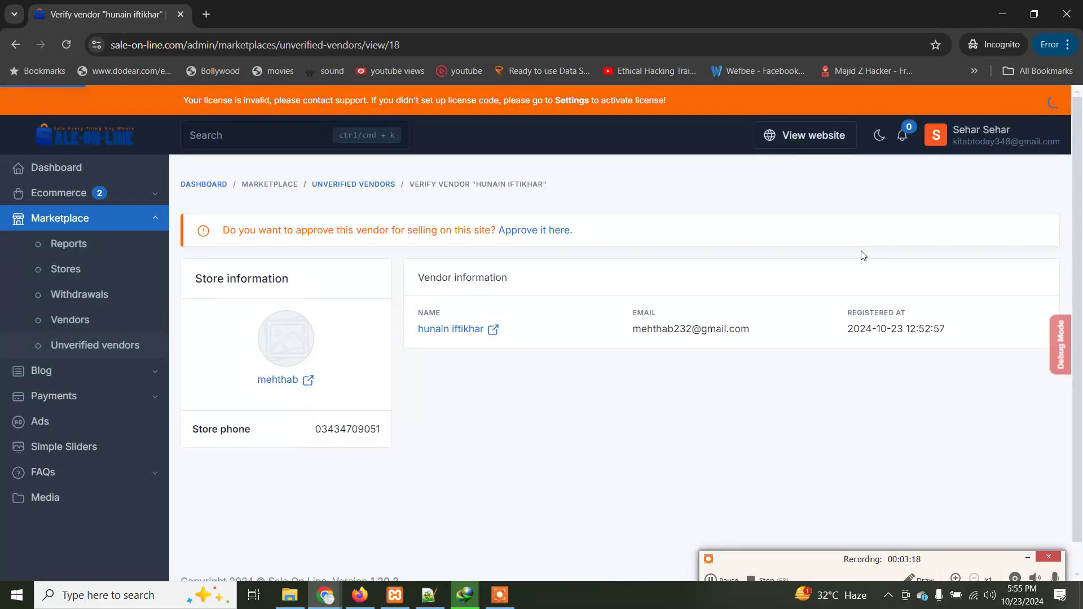
{"action": "left_click", "coordinate": [86, 349]}
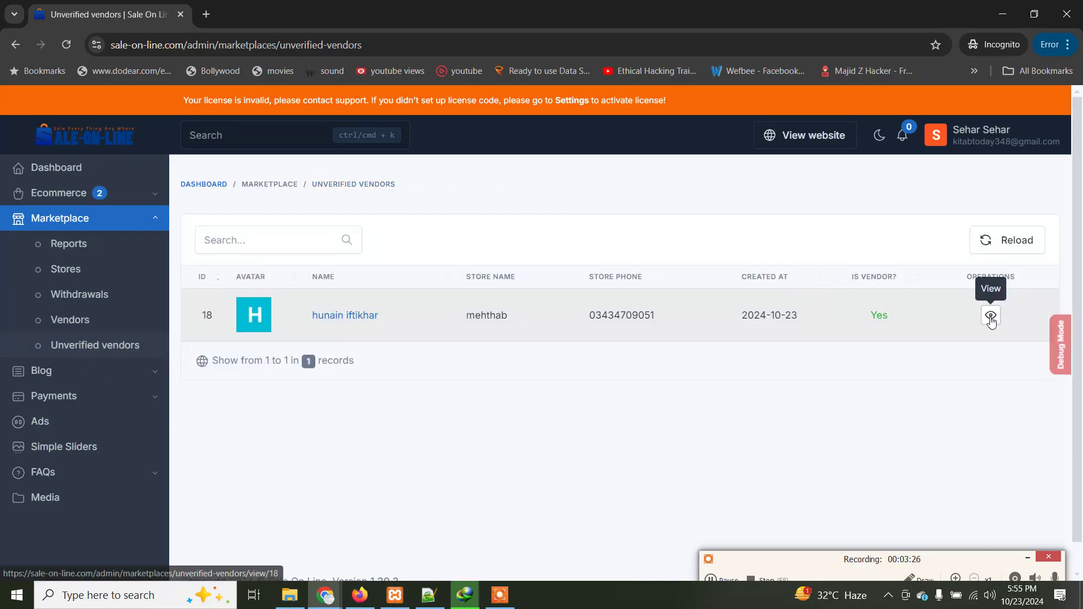
{"action": "left_click", "coordinate": [991, 316]}
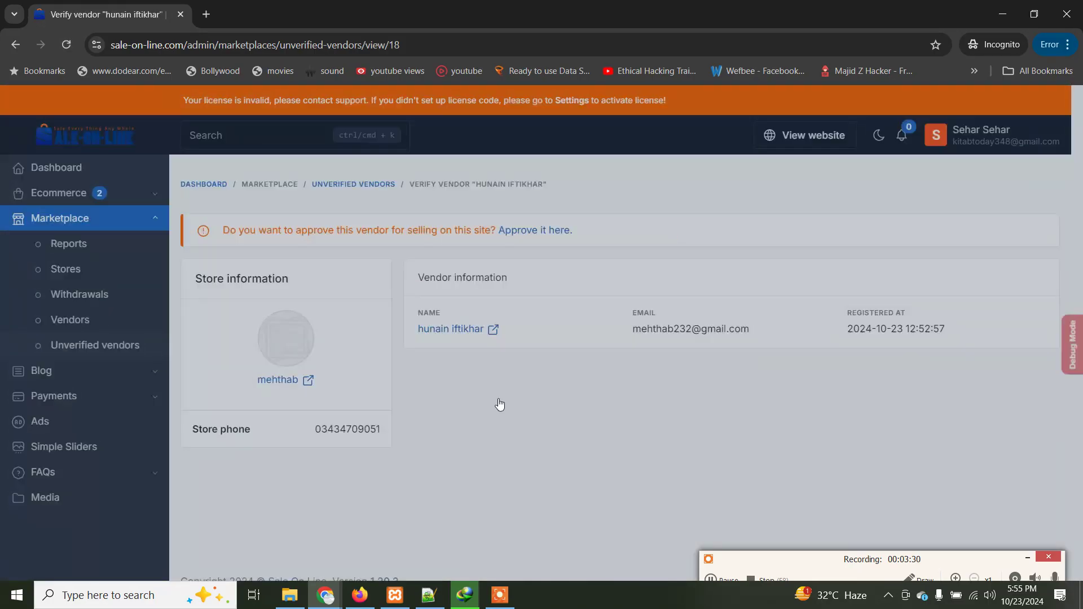
{"action": "left_click", "coordinate": [500, 403]}
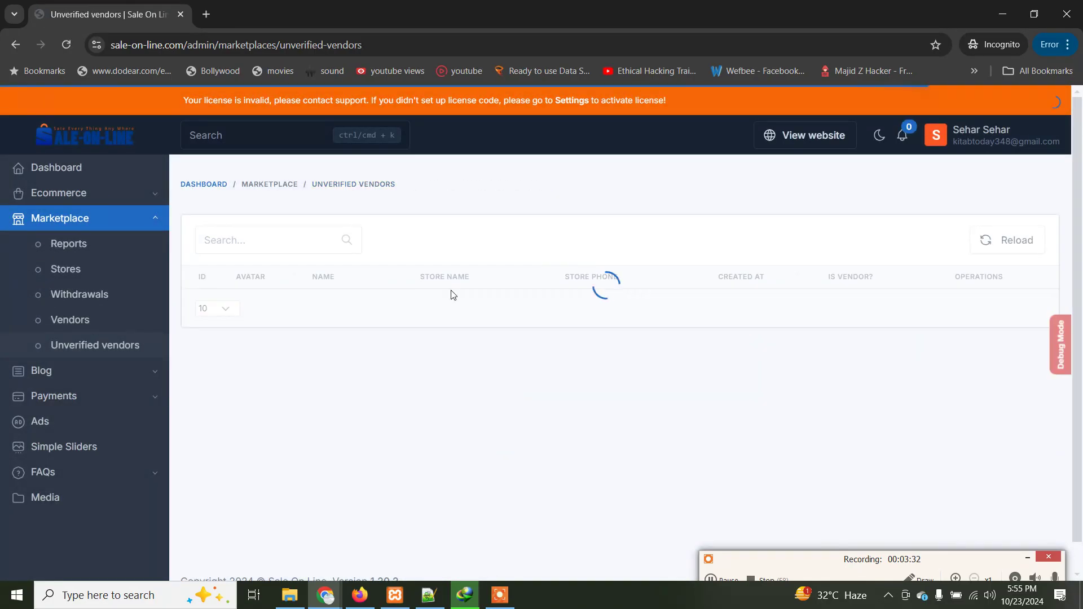
Check the Vendors list showing 3 activated vendors, then switch browser windows.
{"action": "left_click", "coordinate": [102, 321]}
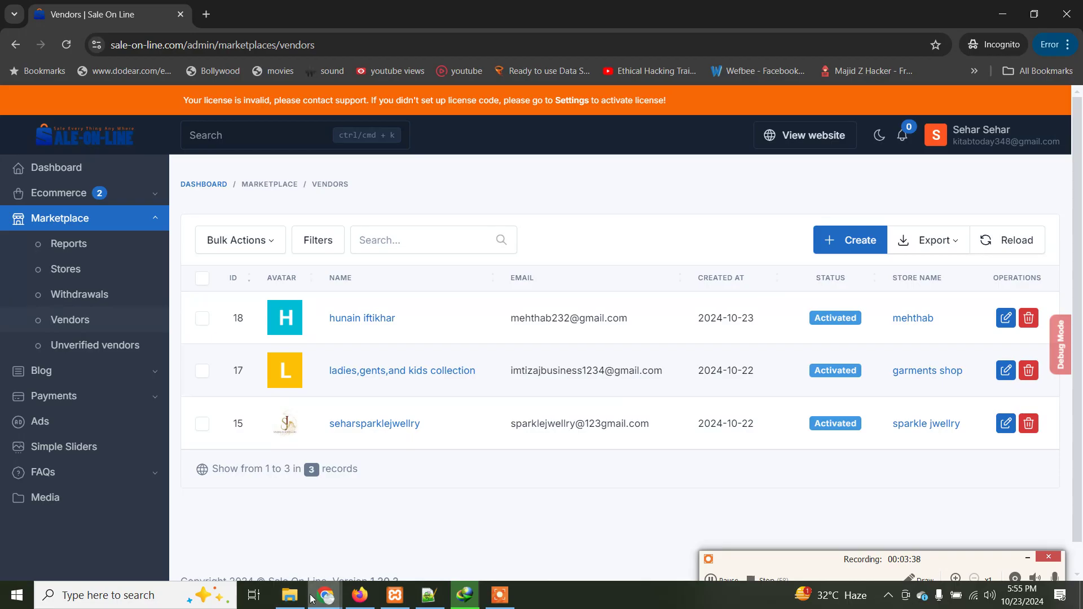
{"action": "mouse_move", "coordinate": [313, 597]}
{"action": "left_click", "coordinate": [244, 525]}
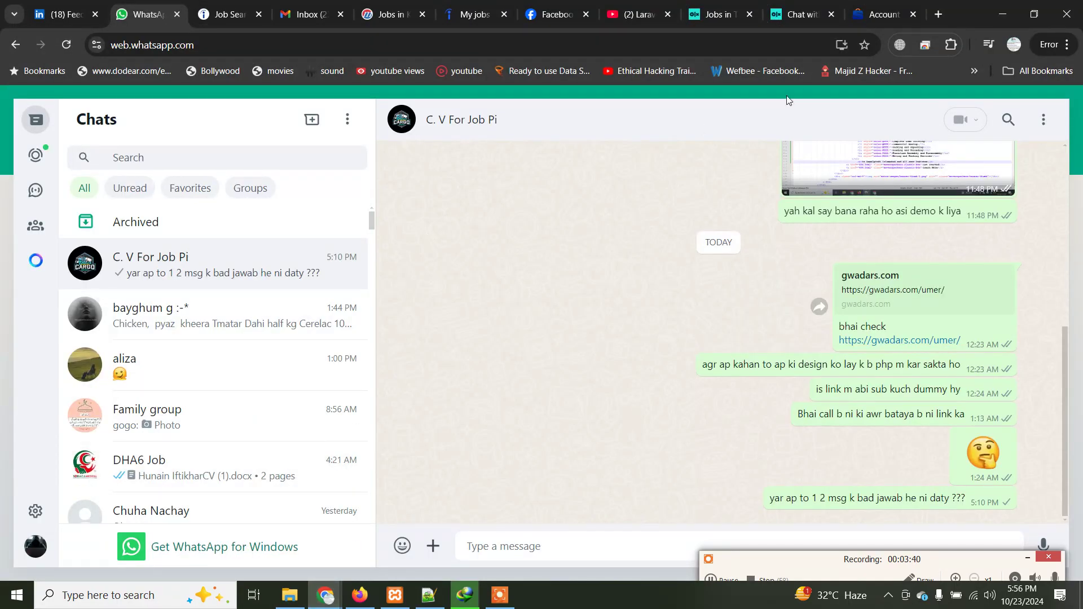
Go from the customer account page to the Vendor Dashboard.
{"action": "left_click", "coordinate": [880, 14]}
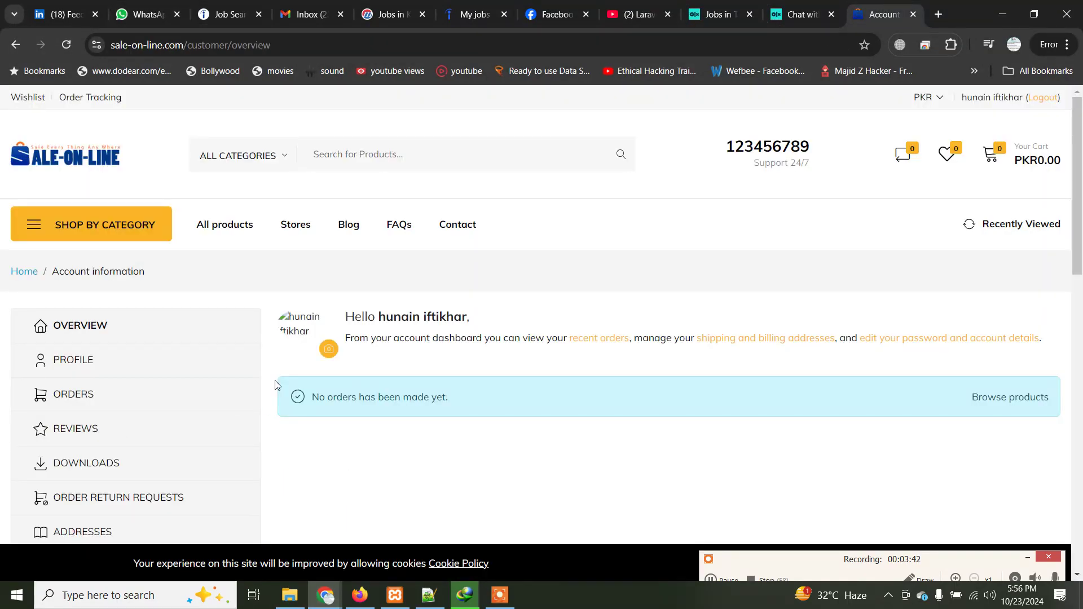
{"action": "scroll", "coordinate": [489, 348], "scroll_direction": "down", "scroll_amount": 5}
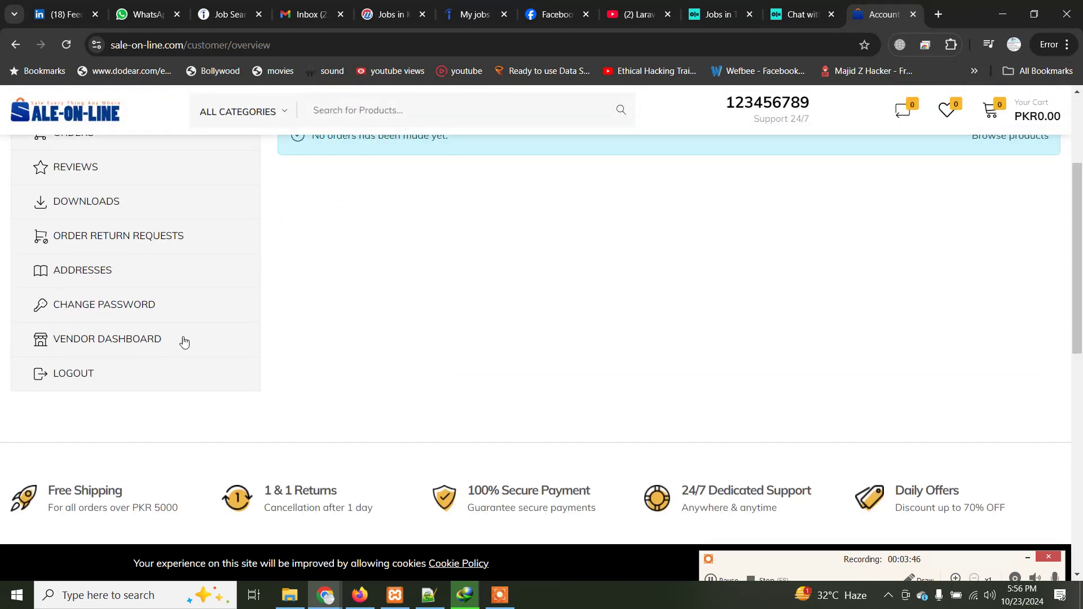
{"action": "left_click", "coordinate": [150, 340]}
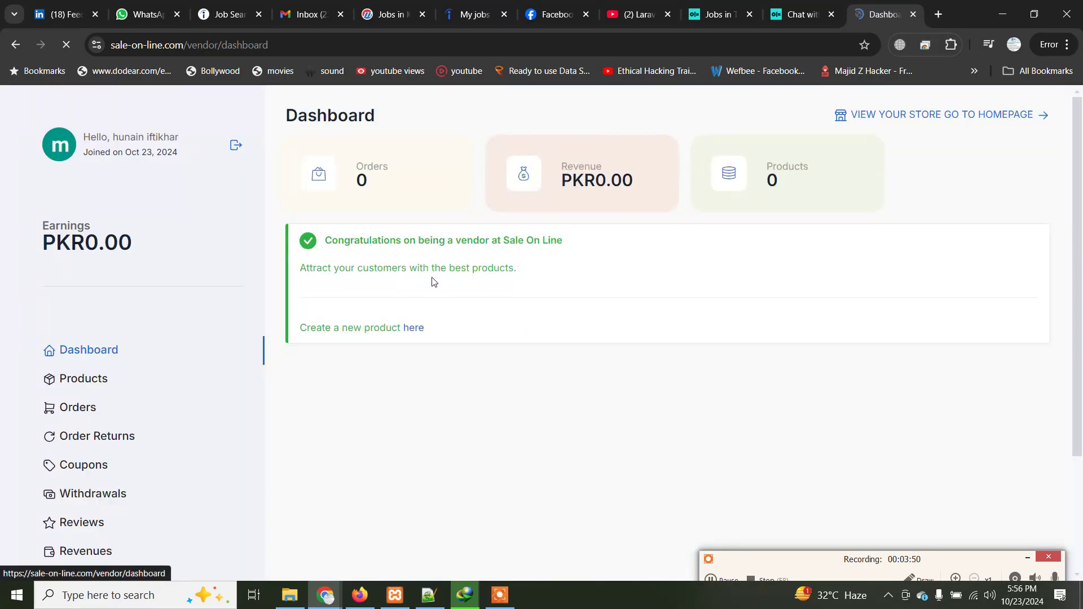
{"action": "left_click_drag", "start_coordinate": [1077, 162], "coordinate": [1082, 196]}
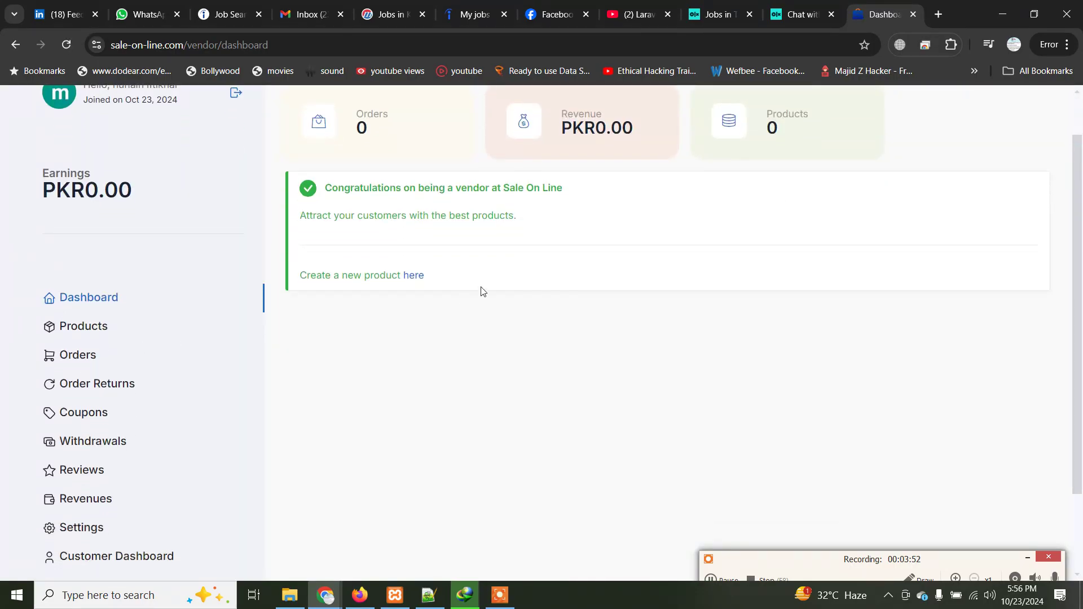
{"action": "left_click", "coordinate": [427, 275]}
{"action": "left_click_drag", "start_coordinate": [412, 281], "coordinate": [403, 276]}
Create a new Physical product from the vendor's Products page.
{"action": "left_click", "coordinate": [73, 327]}
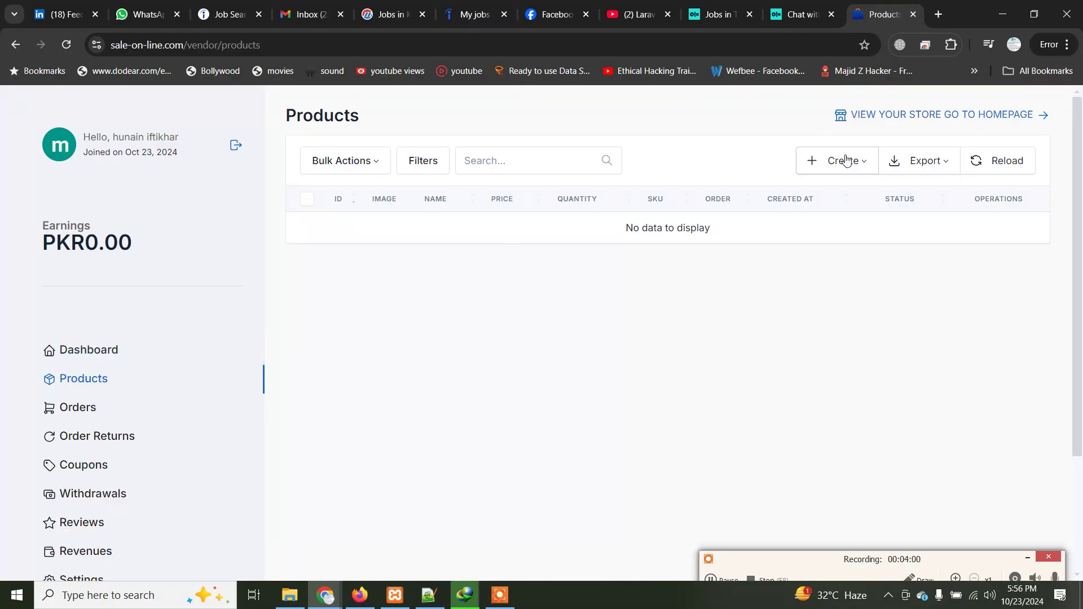
{"action": "left_click", "coordinate": [846, 160]}
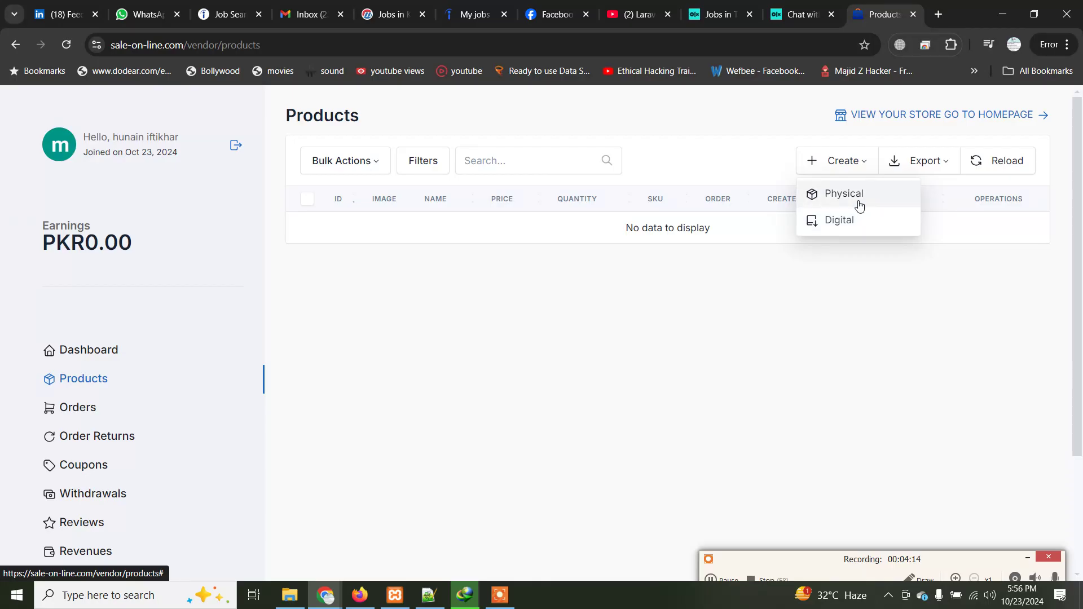
{"action": "left_click", "coordinate": [859, 206]}
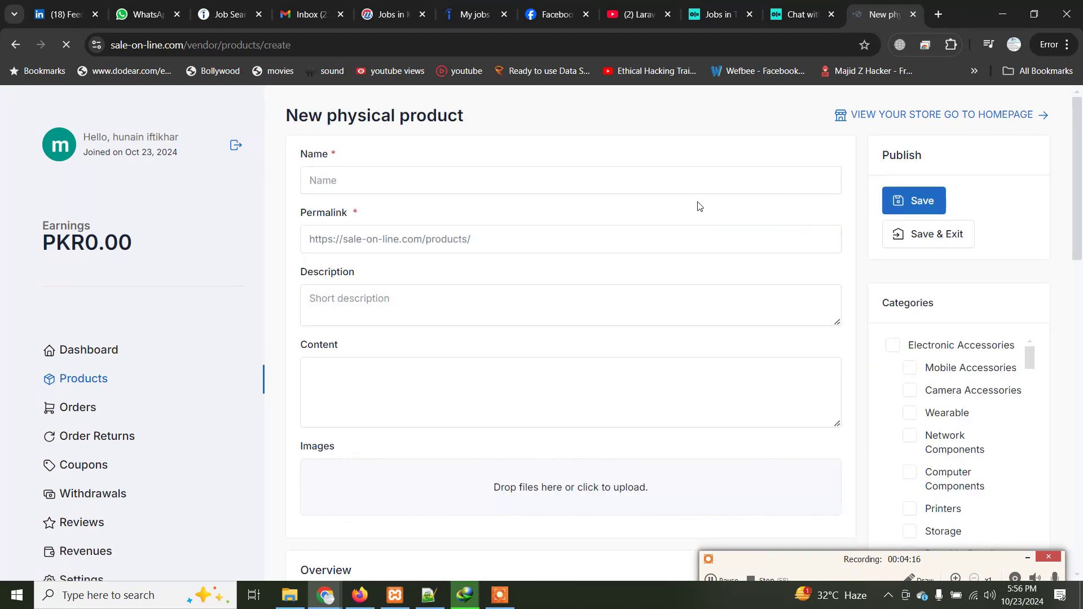
Name the product 'pent shart abc asdad' and select its generated permalink slug.
{"action": "left_click", "coordinate": [530, 184]}
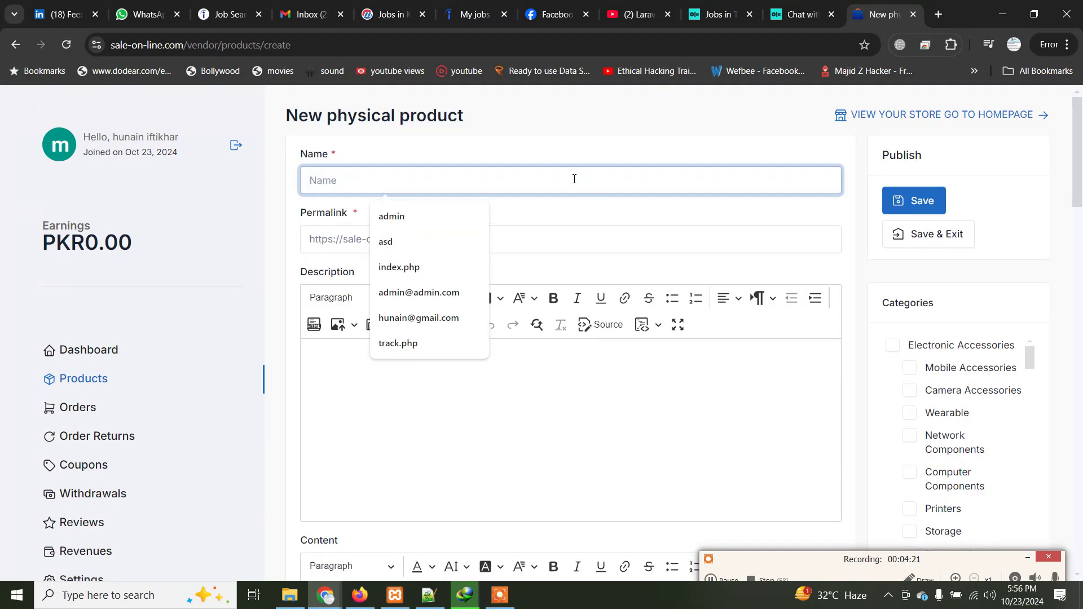
{"action": "type", "text": "pent shart"}
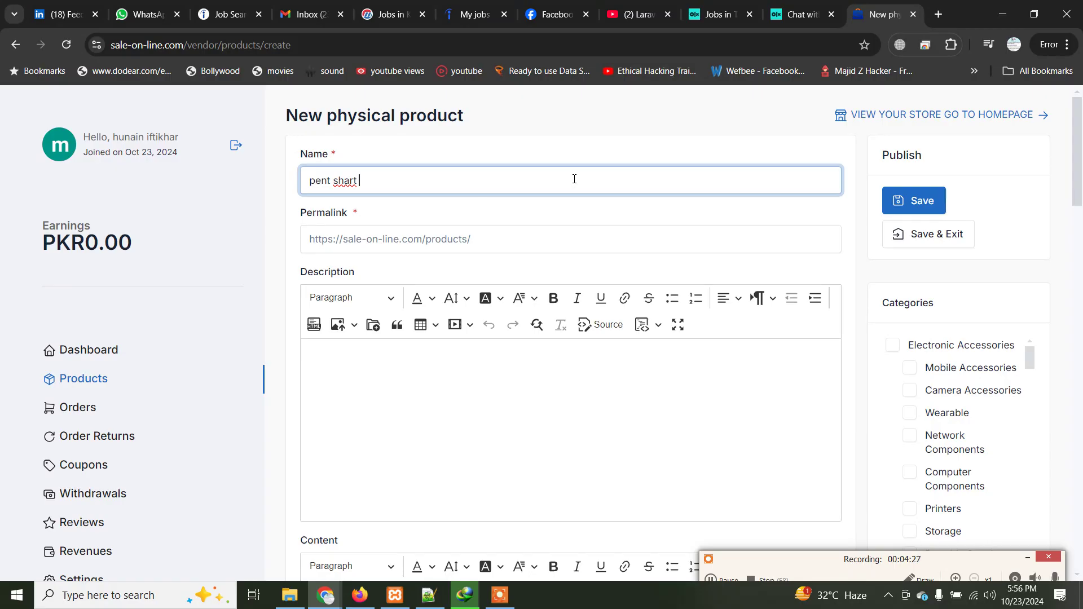
{"action": "key", "text": "BackSpace"}
{"action": "key", "text": "BackSpace"}
{"action": "key", "text": "BackSpace"}
{"action": "key", "text": "BackSpace"}
{"action": "key", "text": "BackSpace"}
{"action": "key", "text": "BackSpace"}
{"action": "type", "text": "shart abc asdad"}
{"action": "left_click", "coordinate": [632, 233]}
{"action": "triple_click", "coordinate": [668, 248]}
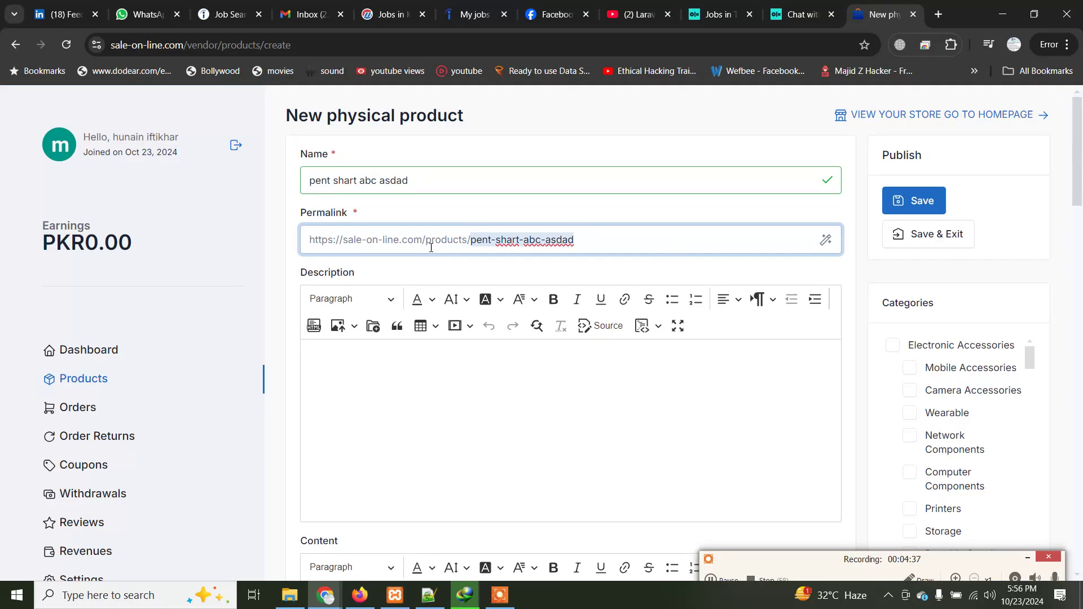
Enter the placeholder description 'asd adadas ad adada' and begin a 'dummy te' search in a new tab.
{"action": "left_click", "coordinate": [483, 388]}
{"action": "left_click_drag", "start_coordinate": [1081, 183], "coordinate": [1082, 227]}
{"action": "type", "text": "asd adada"}
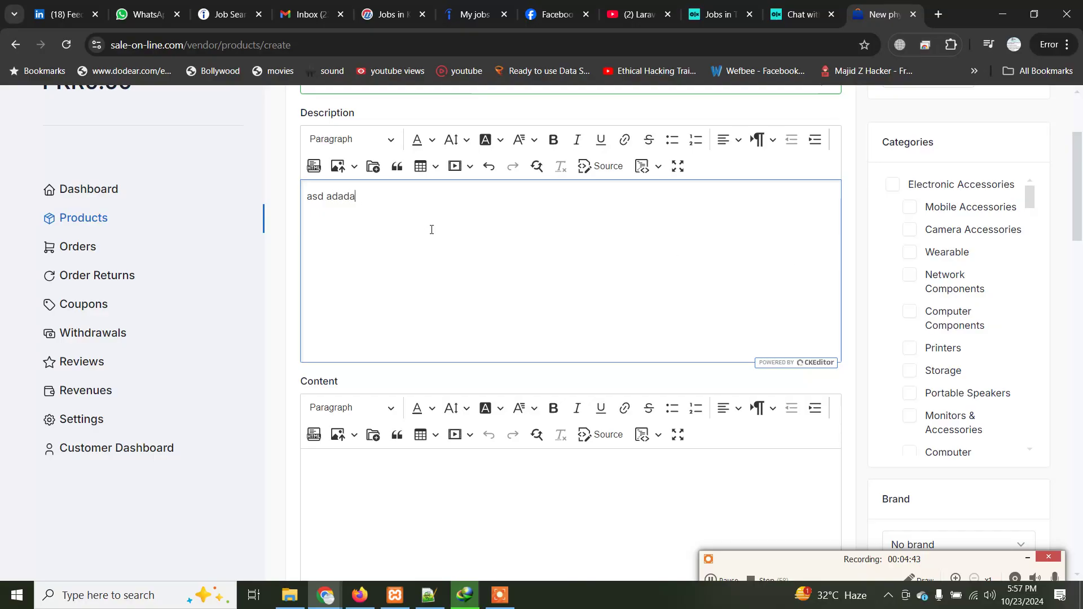
{"action": "type", "text": "s ad adada"}
{"action": "key", "text": "ctrl+t"}
{"action": "type", "text": "dummy"}
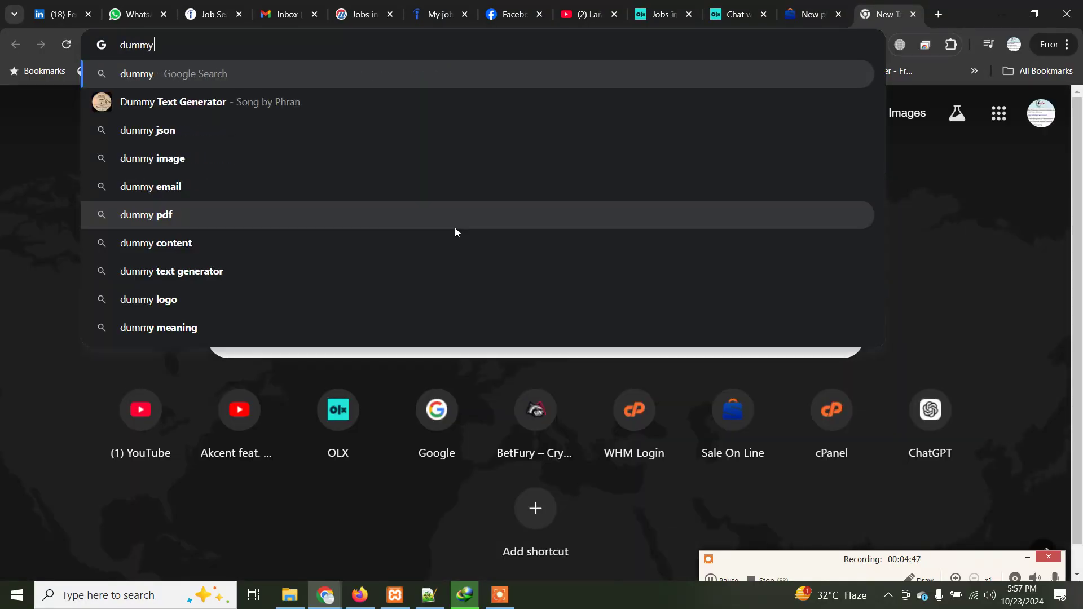
{"action": "type", "text": " text"}
Search Google for dummy text, open lipsum.com, copy its first two passages, and return to the form.
{"action": "key", "text": "Return"}
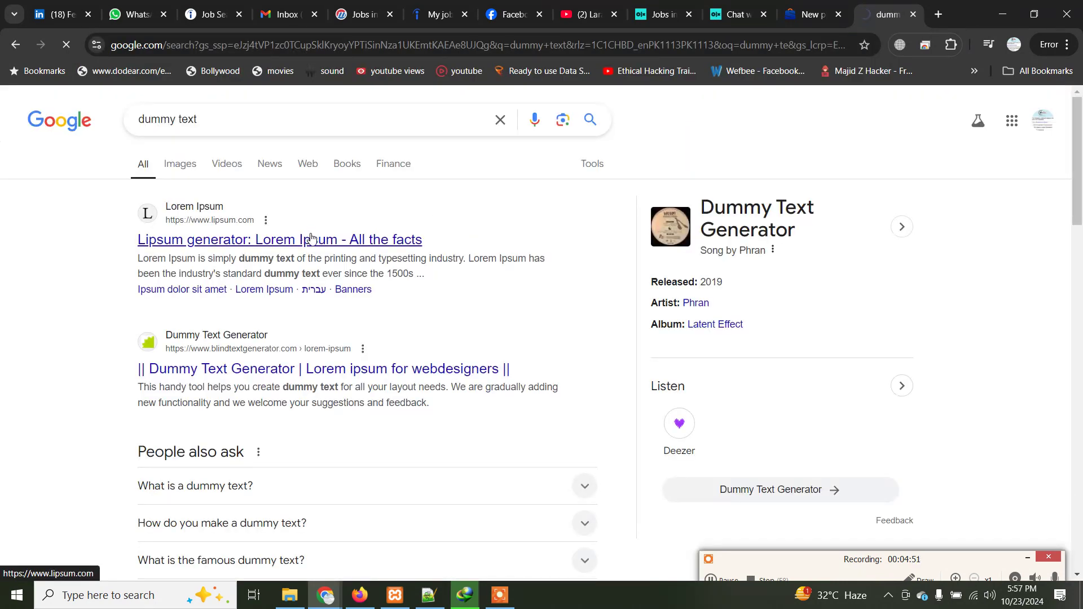
{"action": "left_click", "coordinate": [312, 239]}
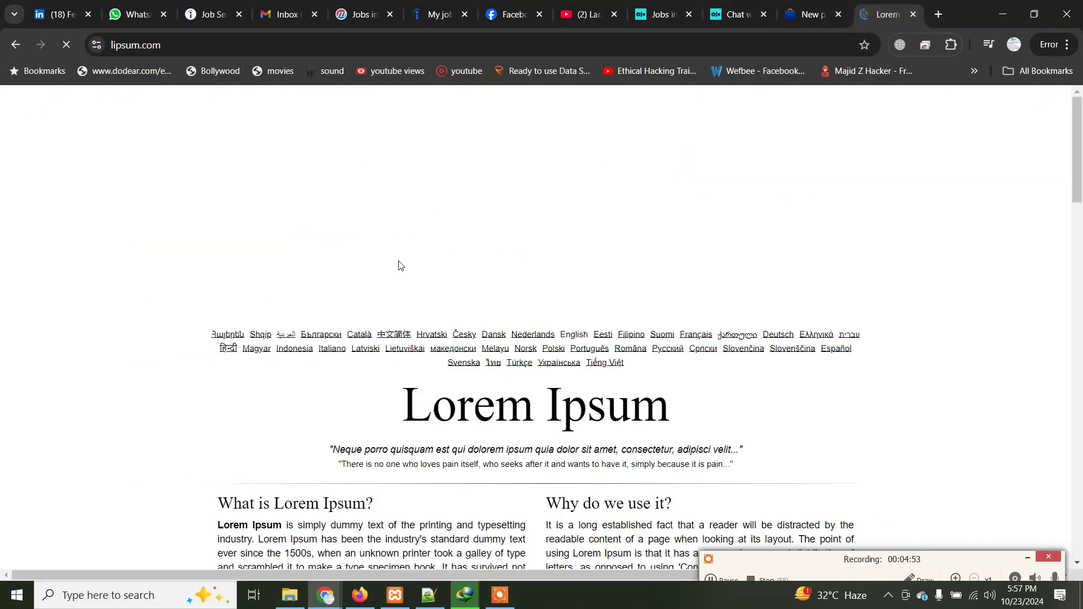
{"action": "scroll", "coordinate": [1068, 143], "scroll_direction": "down", "scroll_amount": 5}
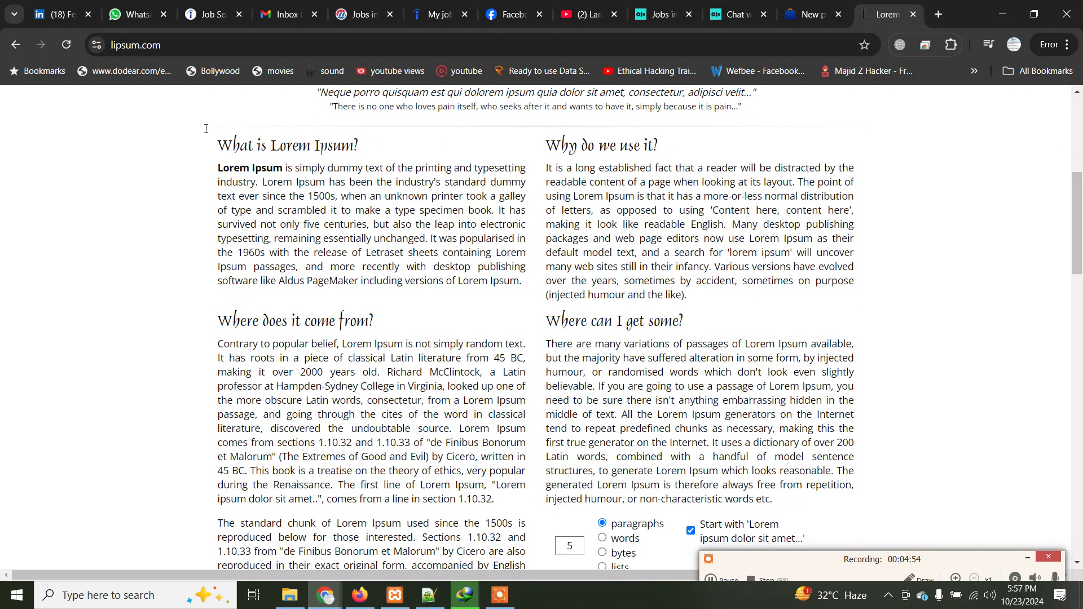
{"action": "left_click_drag", "start_coordinate": [223, 144], "coordinate": [226, 142]}
{"action": "key", "text": "ctrl+c"}
{"action": "left_click", "coordinate": [813, 14]}
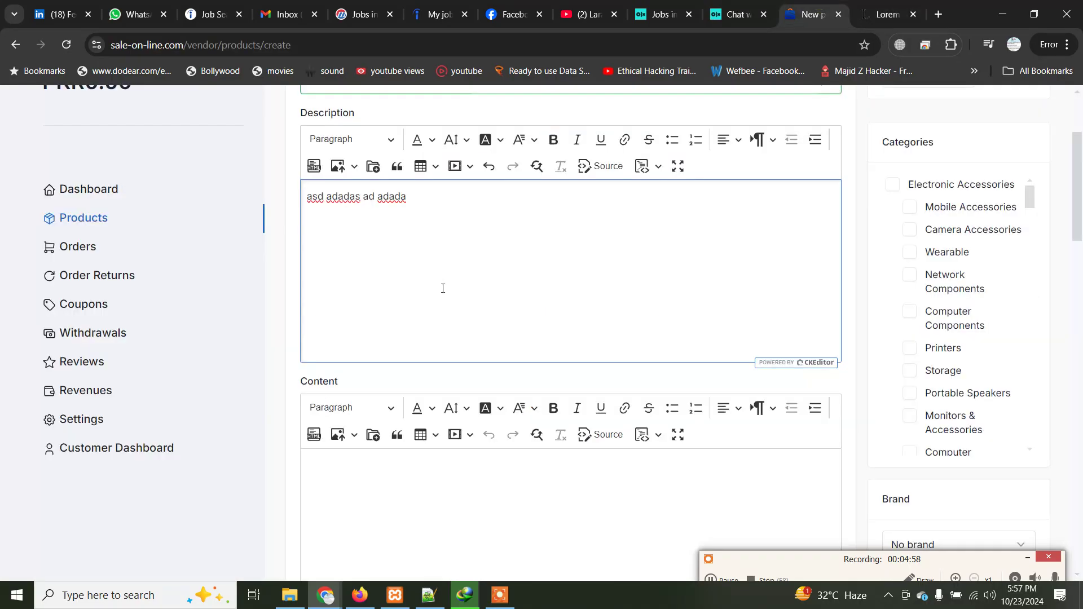
Paste the Lorem Ipsum passages over the placeholder description and open the Images file picker.
{"action": "left_click", "coordinate": [440, 284]}
{"action": "key", "text": "ctrl+a"}
{"action": "key", "text": "ctrl+v"}
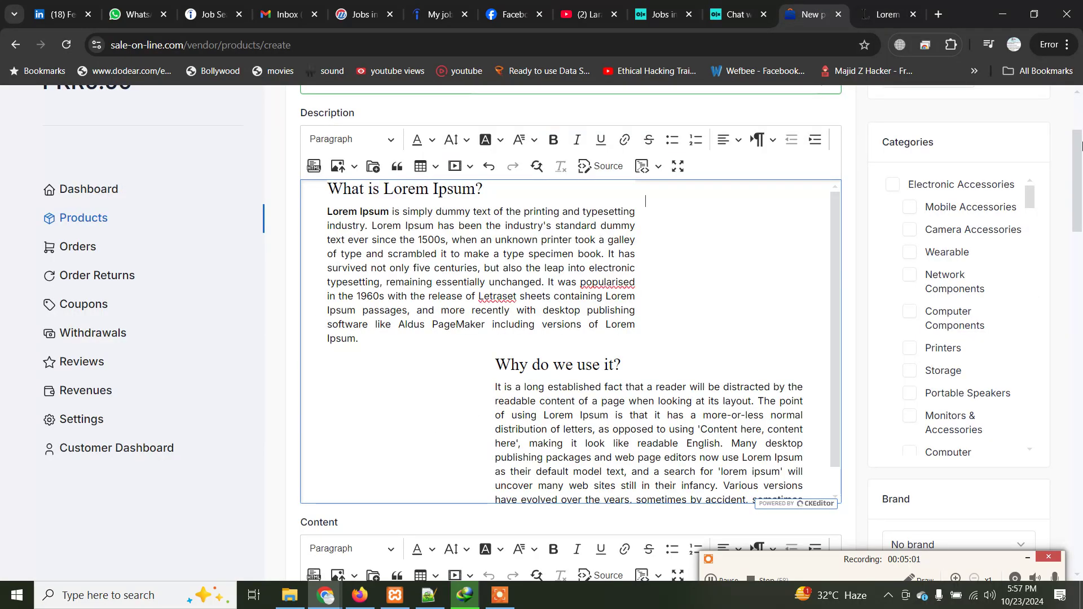
{"action": "left_click_drag", "start_coordinate": [1081, 151], "coordinate": [1082, 216]}
{"action": "left_click", "coordinate": [533, 343]}
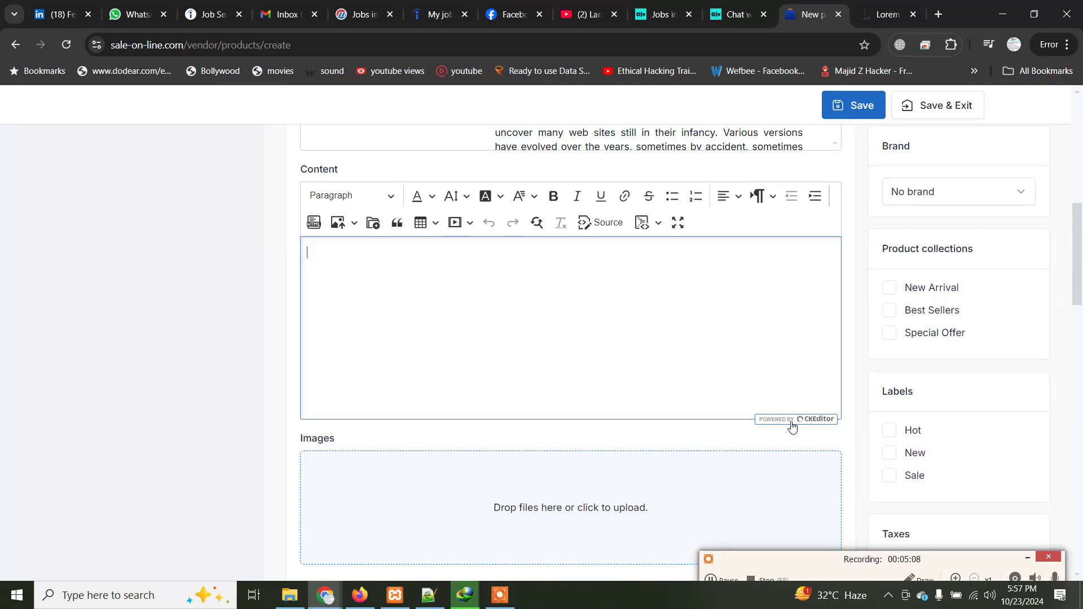
{"action": "left_click_drag", "start_coordinate": [1081, 238], "coordinate": [1082, 280]}
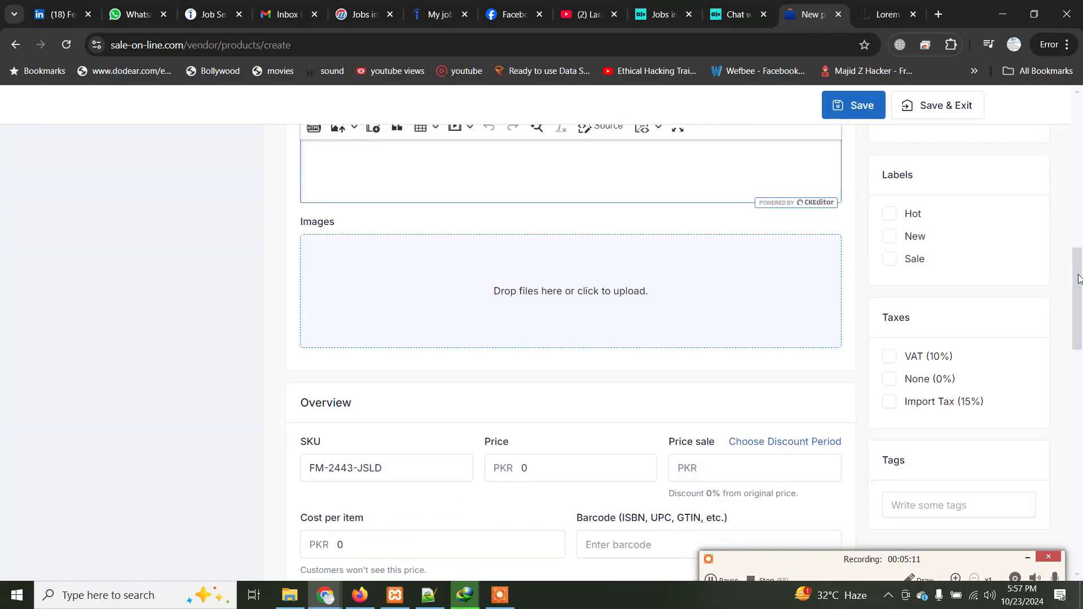
{"action": "left_click", "coordinate": [605, 334]}
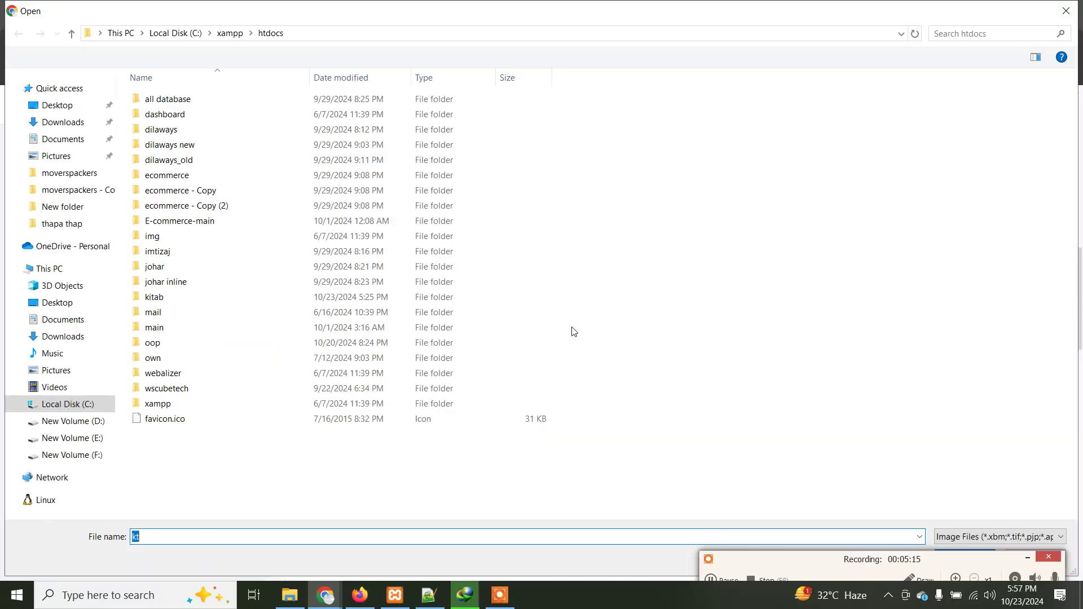
Upload the six first-row covers from Desktop's book_images folder, then delete the fifth image.
{"action": "left_click", "coordinate": [80, 112]}
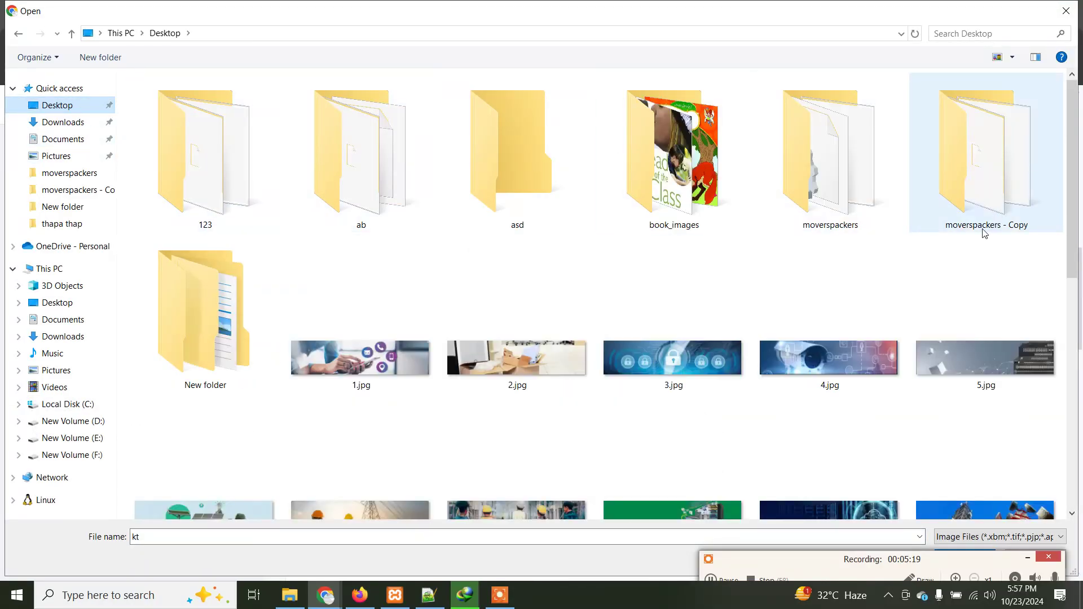
{"action": "double_click", "coordinate": [710, 195]}
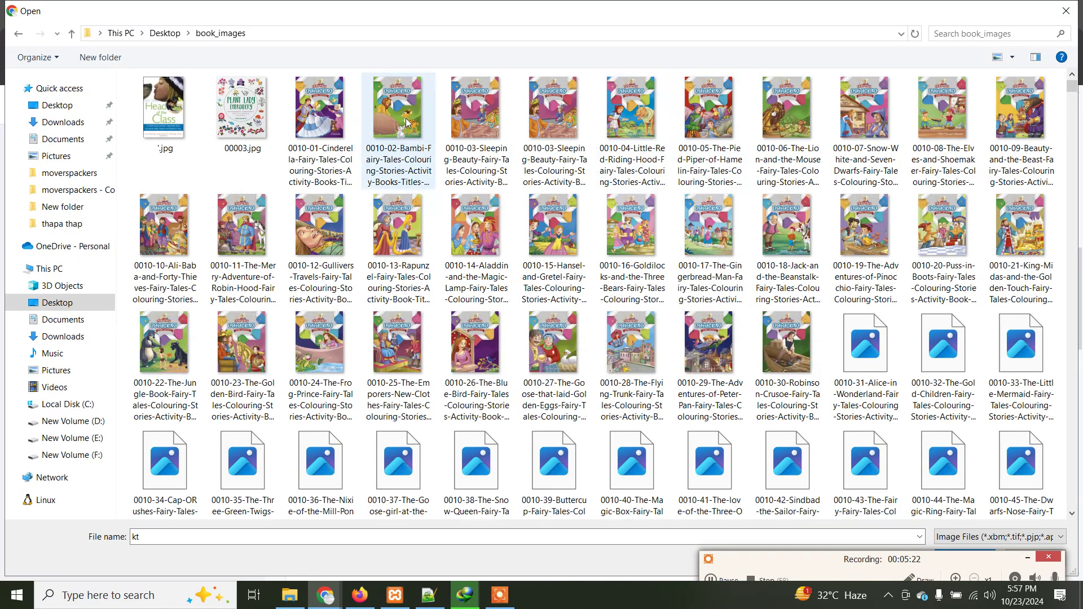
{"action": "left_click", "coordinate": [407, 123]}
{"action": "left_click", "coordinate": [785, 116], "text": "shift"}
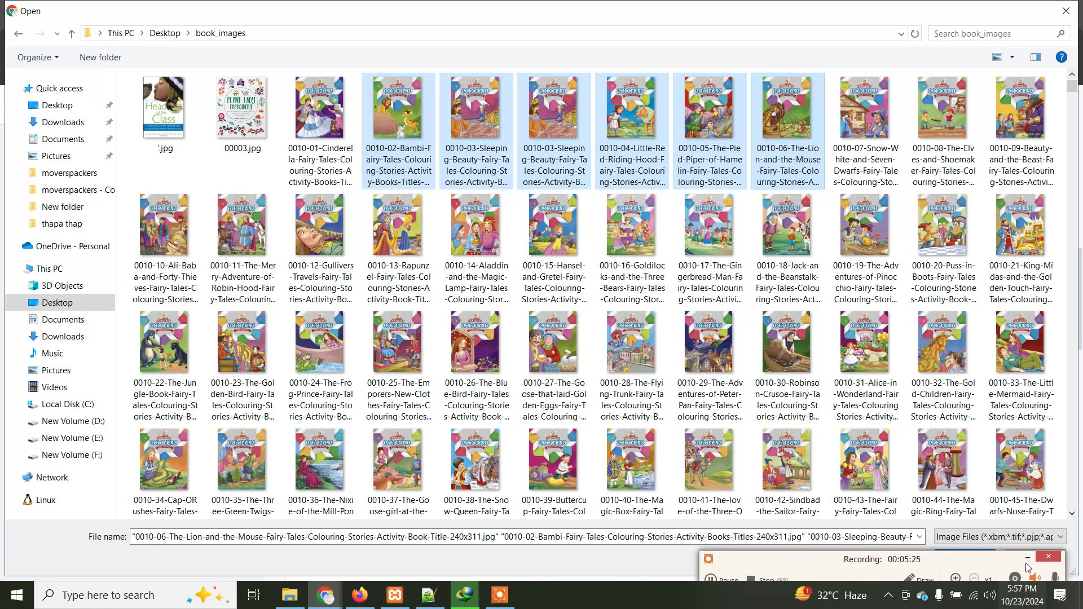
{"action": "left_click", "coordinate": [967, 562]}
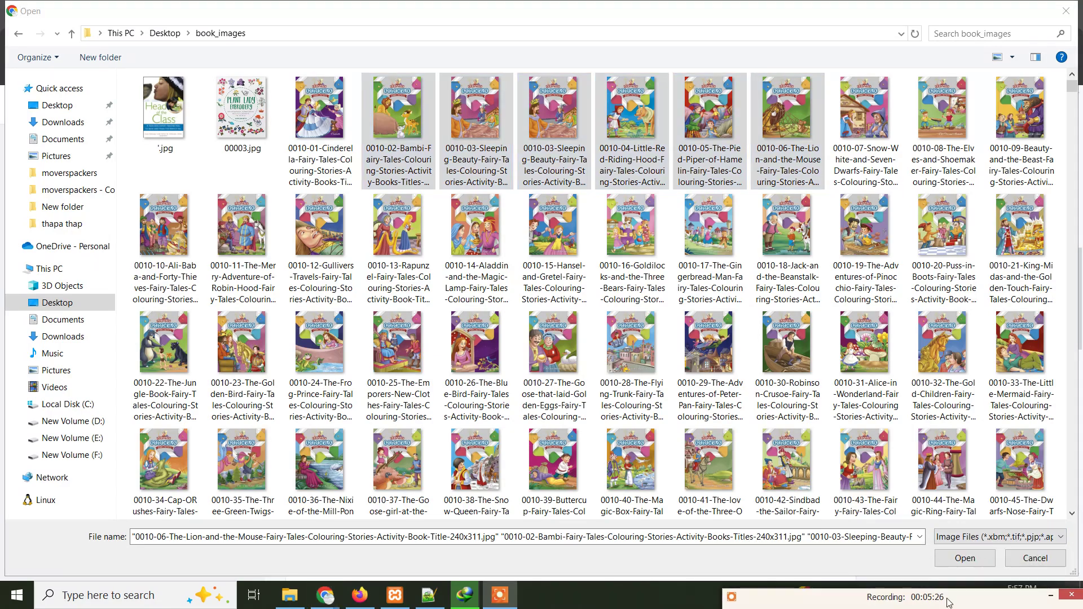
{"action": "left_click", "coordinate": [964, 560]}
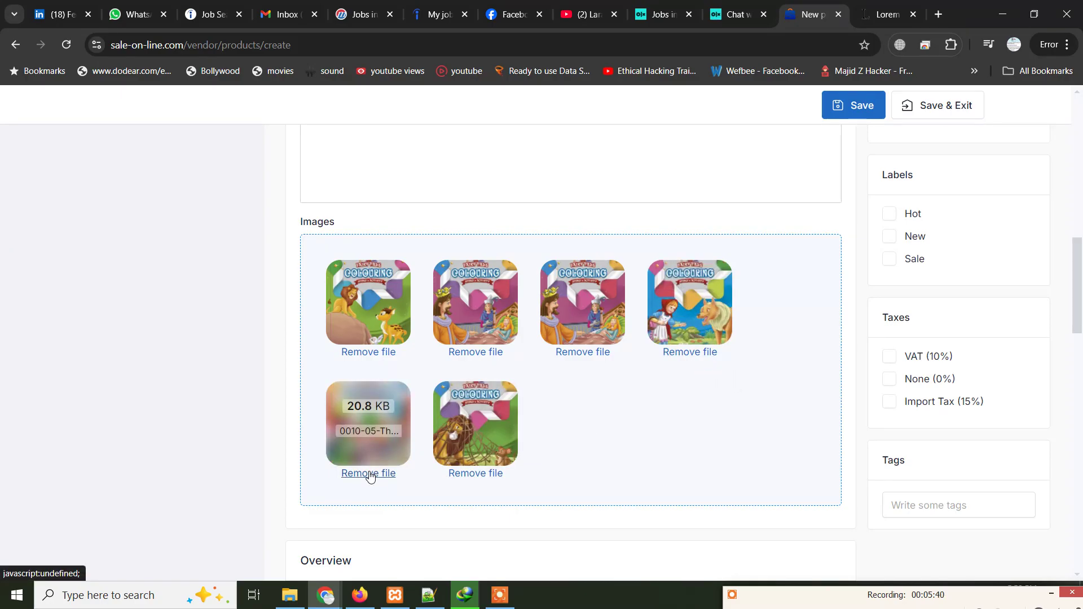
{"action": "left_click", "coordinate": [370, 474]}
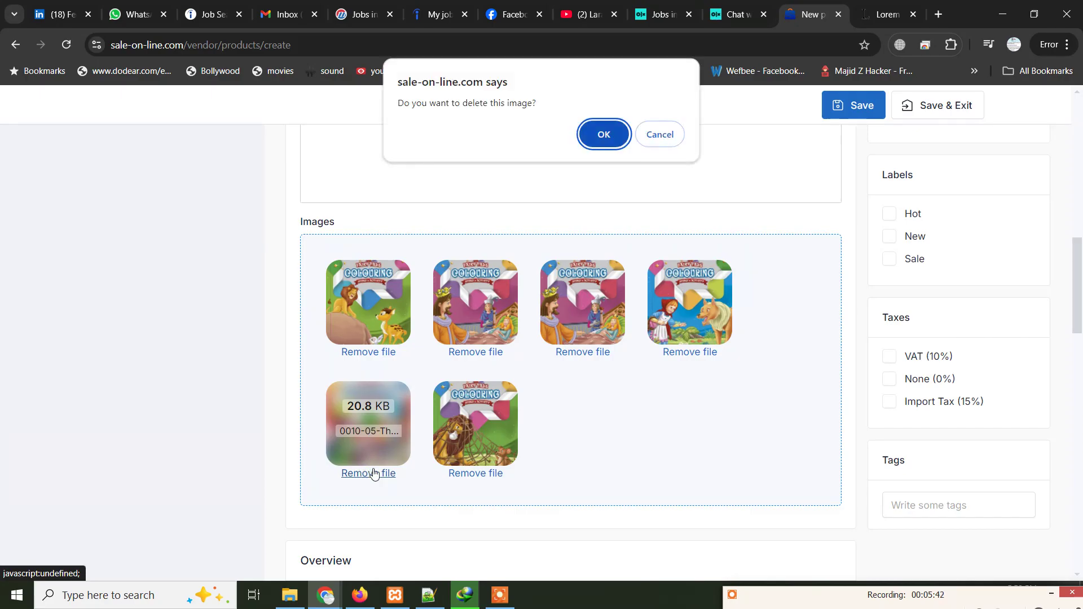
{"action": "left_click", "coordinate": [602, 132]}
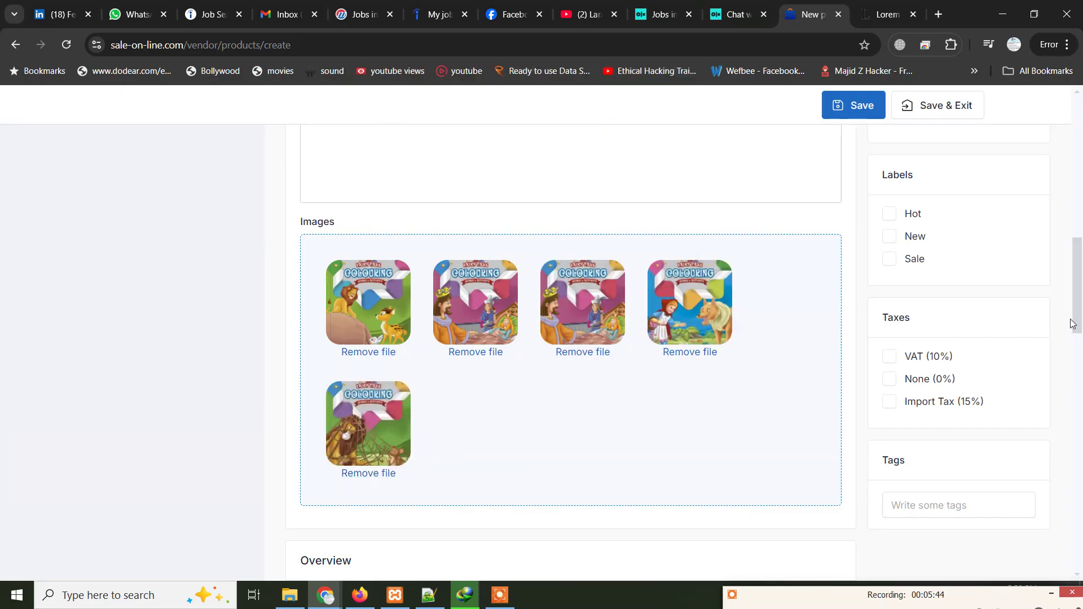
Set the product price to PKR 500, leaving cost per item at 0.
{"action": "scroll", "coordinate": [776, 315], "scroll_direction": "down", "scroll_amount": 6}
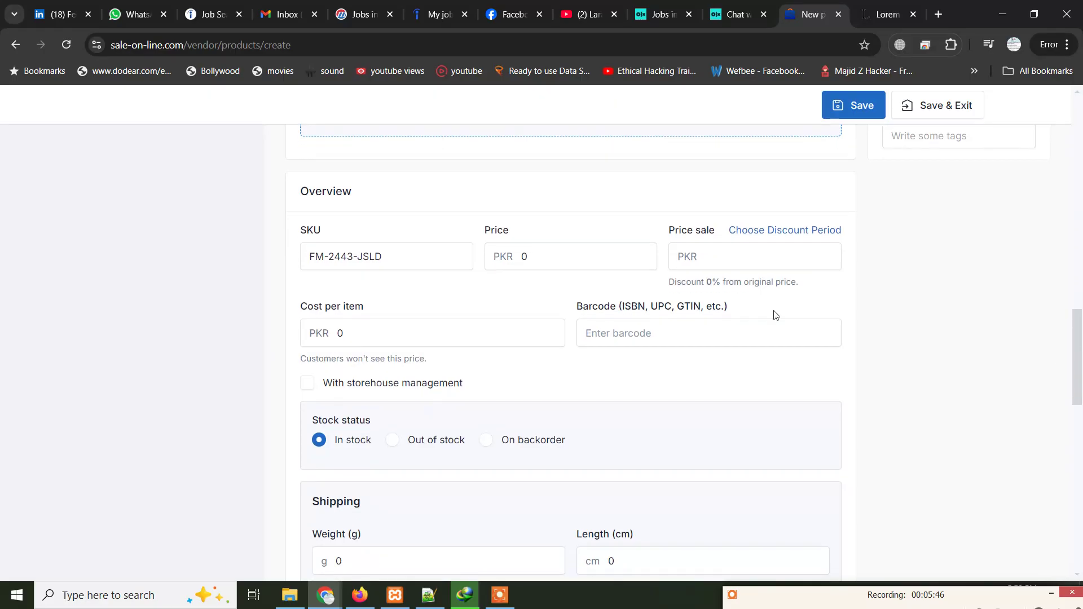
{"action": "left_click", "coordinate": [541, 244]}
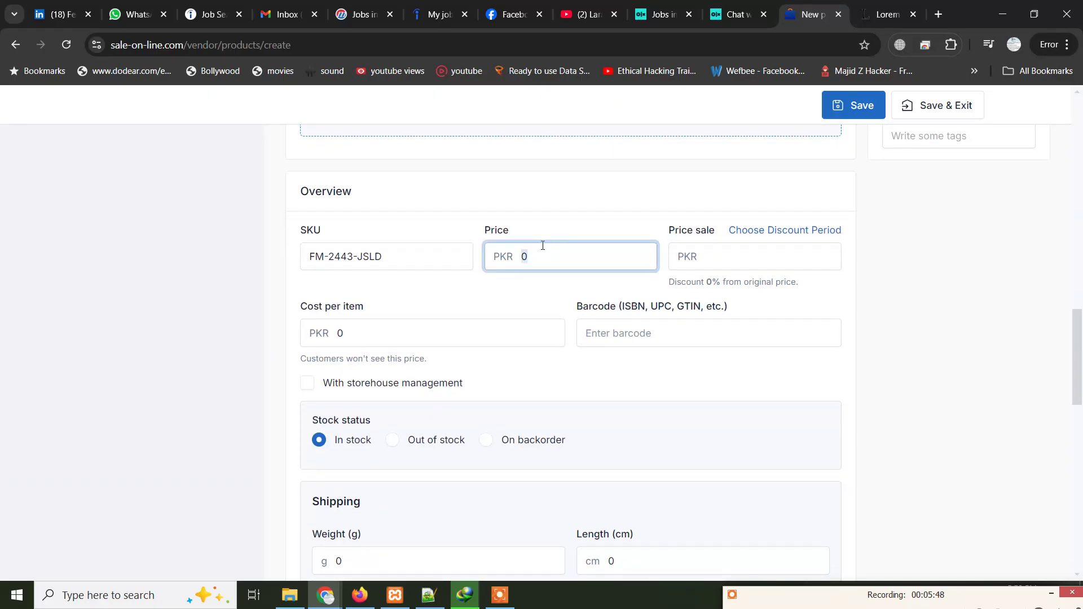
{"action": "type", "text": "500"}
{"action": "left_click", "coordinate": [746, 257]}
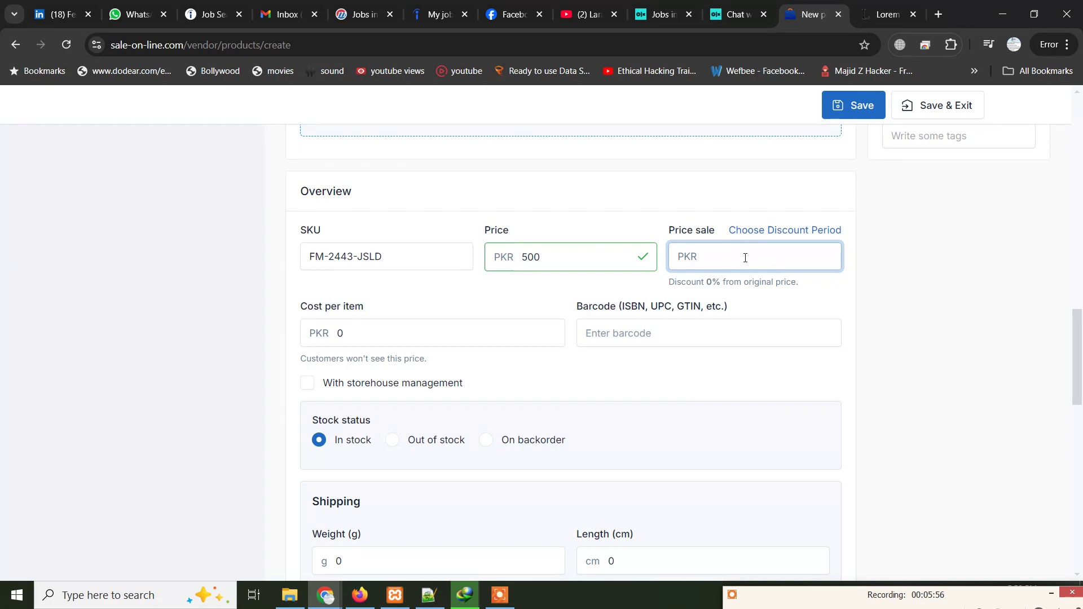
{"action": "left_click", "coordinate": [443, 338]}
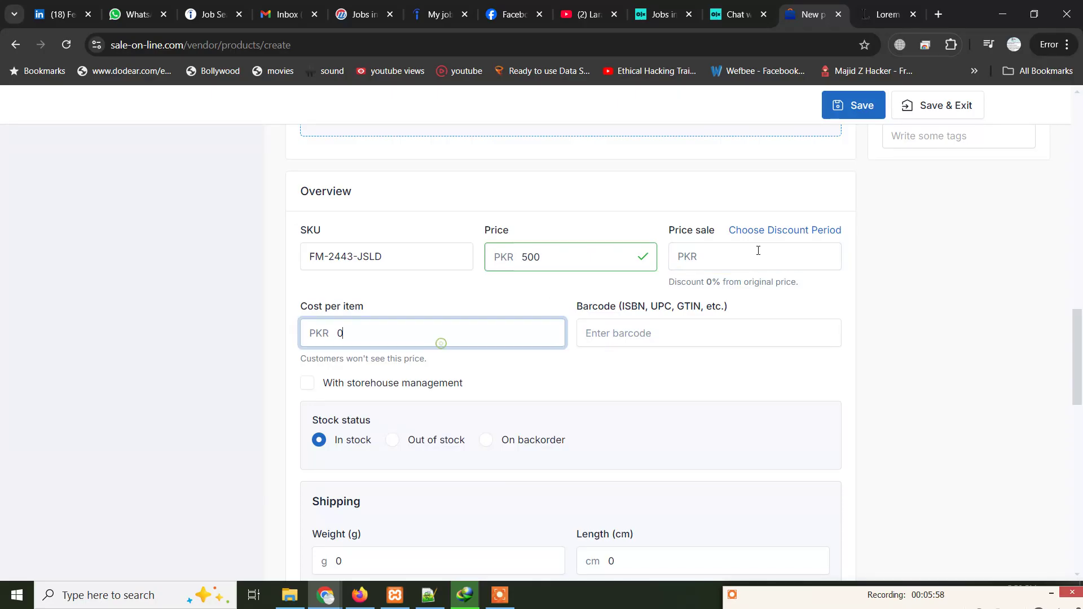
{"action": "left_click", "coordinate": [790, 248]}
{"action": "left_click", "coordinate": [802, 229]}
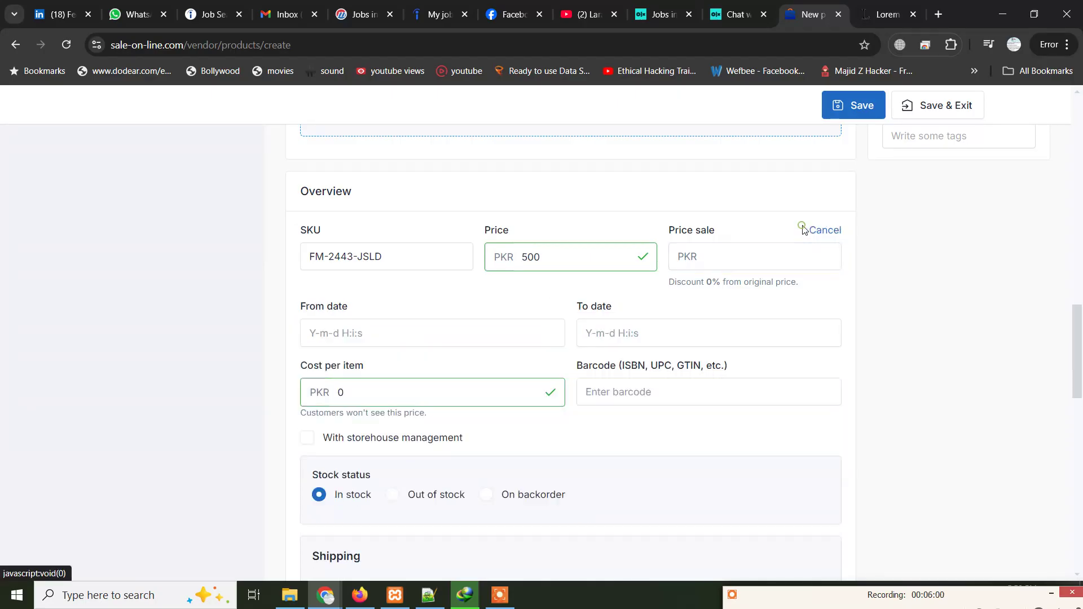
{"action": "left_click", "coordinate": [826, 231]}
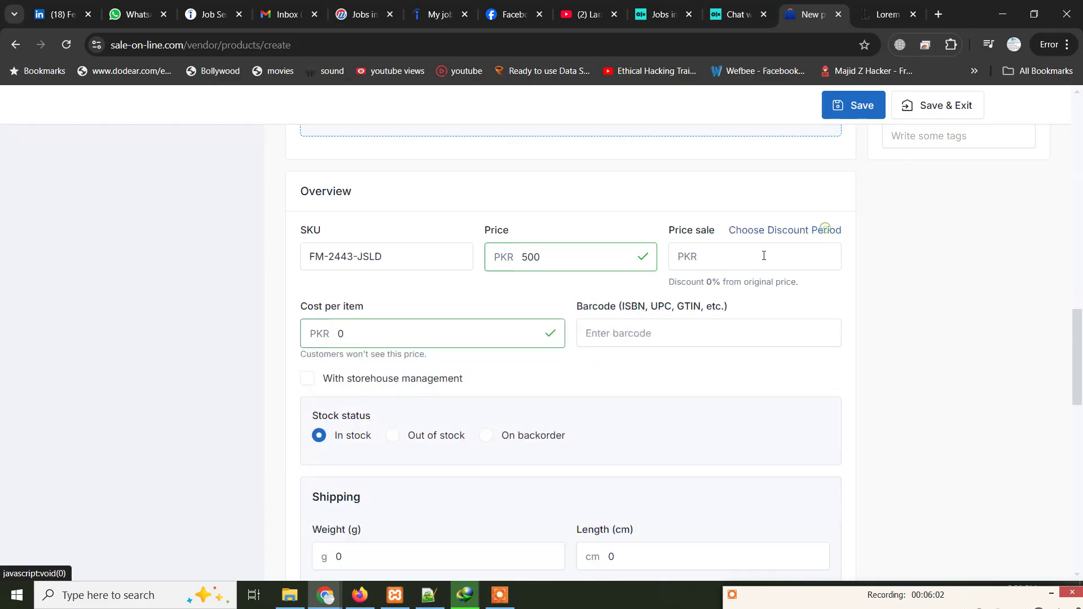
Set the sale price to PKR 400 and show the discount period date fields.
{"action": "left_click", "coordinate": [746, 253]}
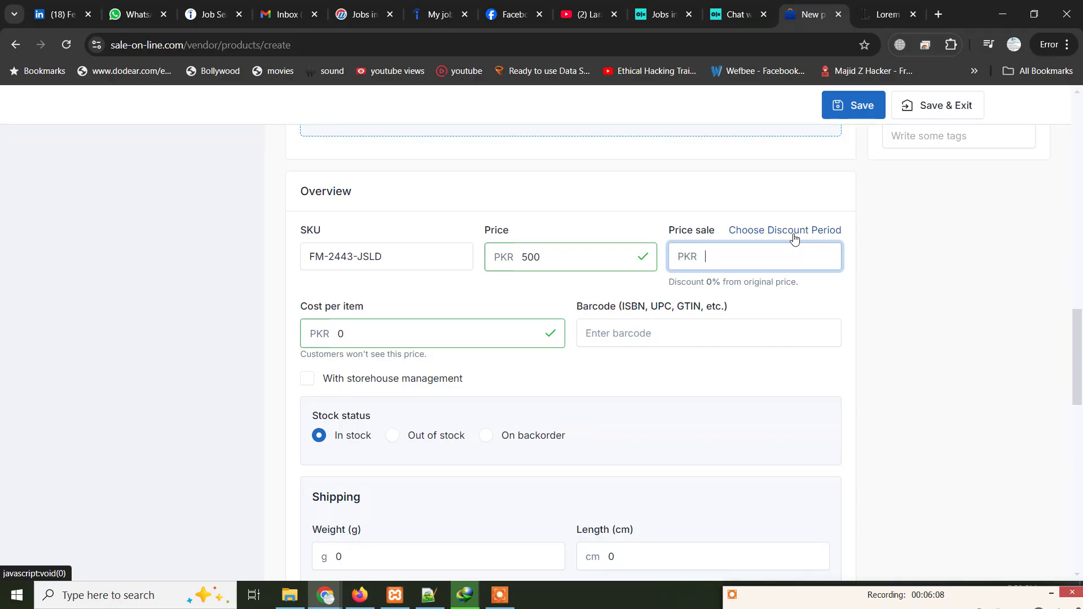
{"action": "type", "text": "100"}
{"action": "left_click_drag", "start_coordinate": [746, 258], "coordinate": [688, 262]}
{"action": "double_click", "coordinate": [560, 262]}
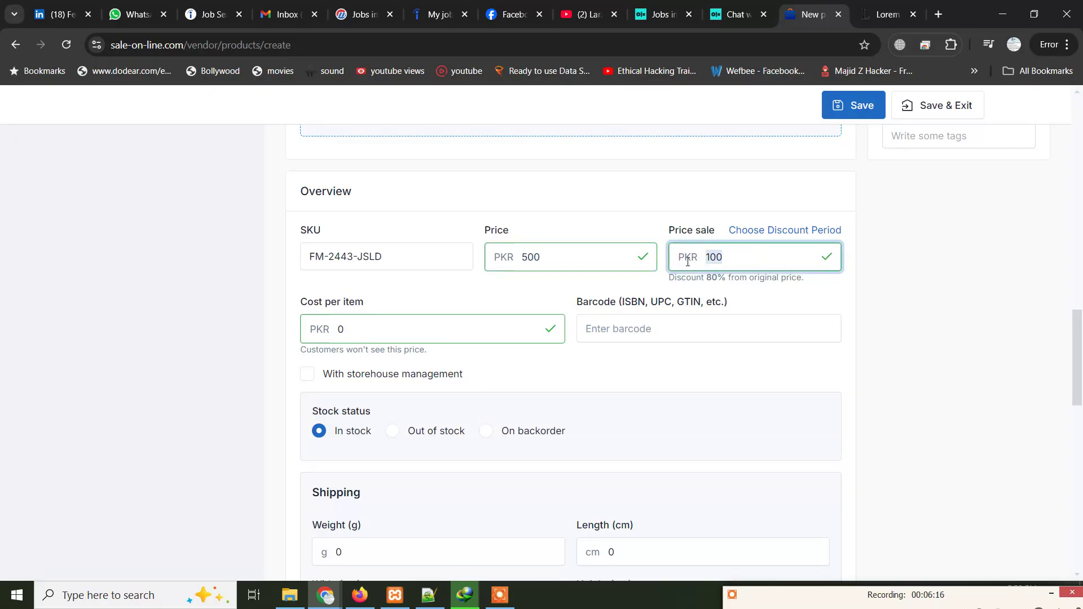
{"action": "type", "text": "40"}
{"action": "left_click", "coordinate": [795, 232]}
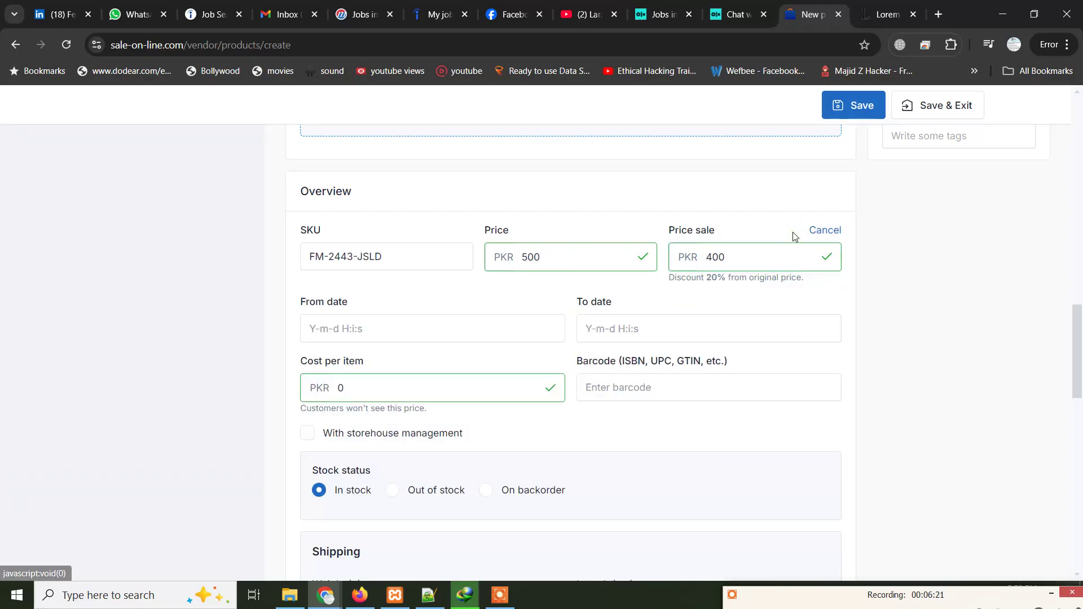
Set the discount period to end on 2024-10-31 and select Cost per item to enter 500.
{"action": "left_click", "coordinate": [473, 334]}
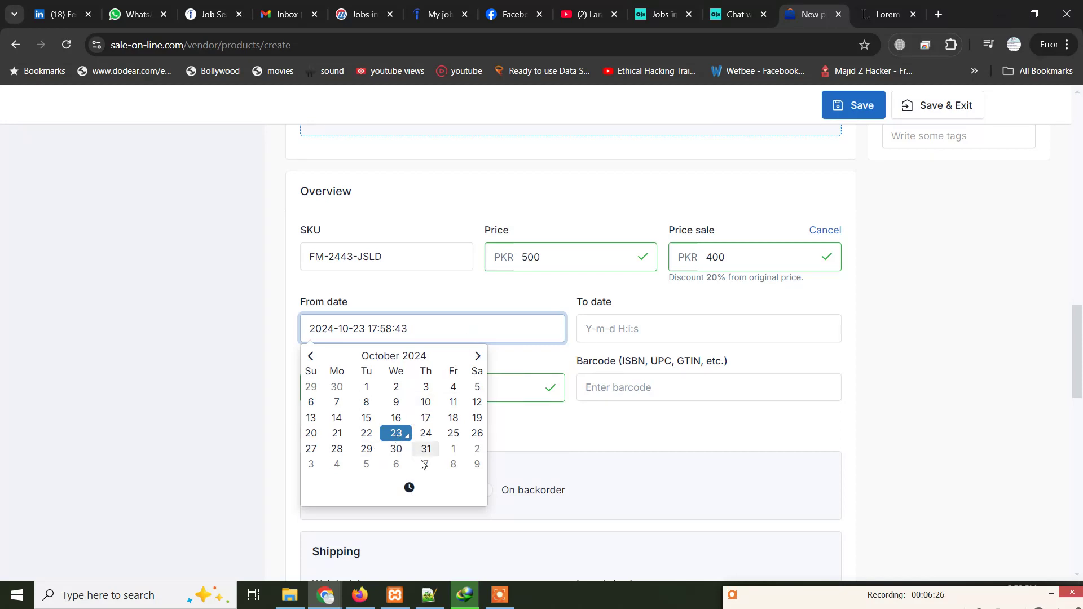
{"action": "left_click", "coordinate": [666, 432]}
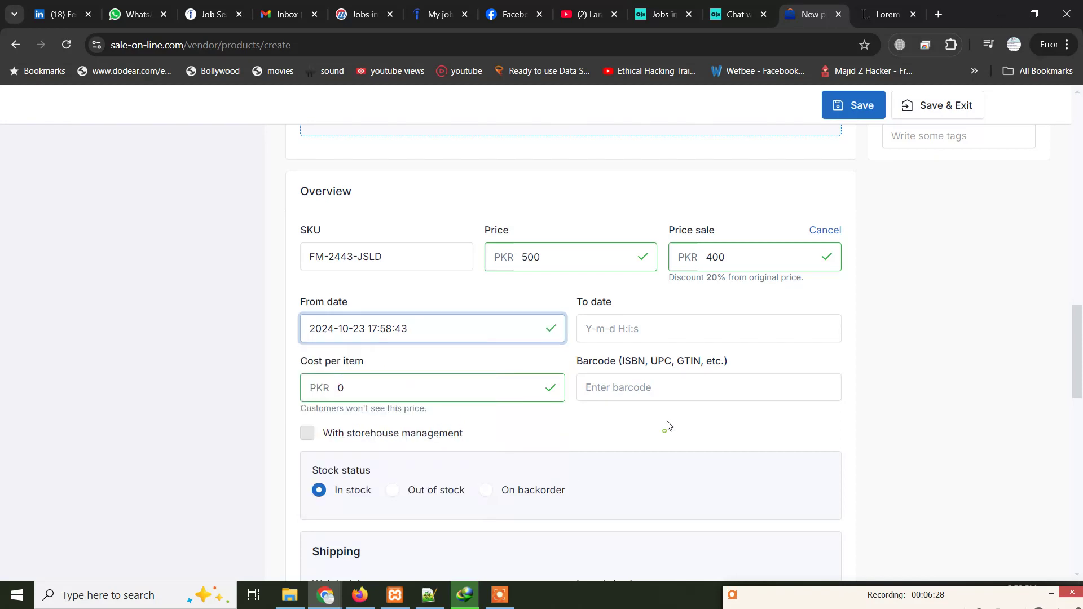
{"action": "left_click", "coordinate": [680, 328]}
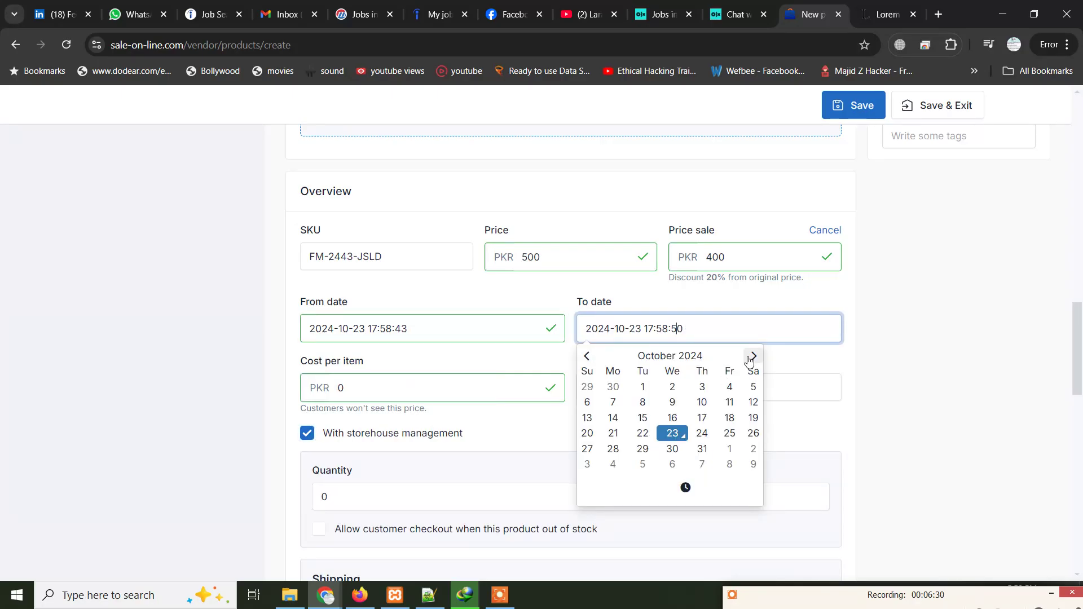
{"action": "left_click", "coordinate": [701, 449]}
{"action": "left_click", "coordinate": [897, 425]}
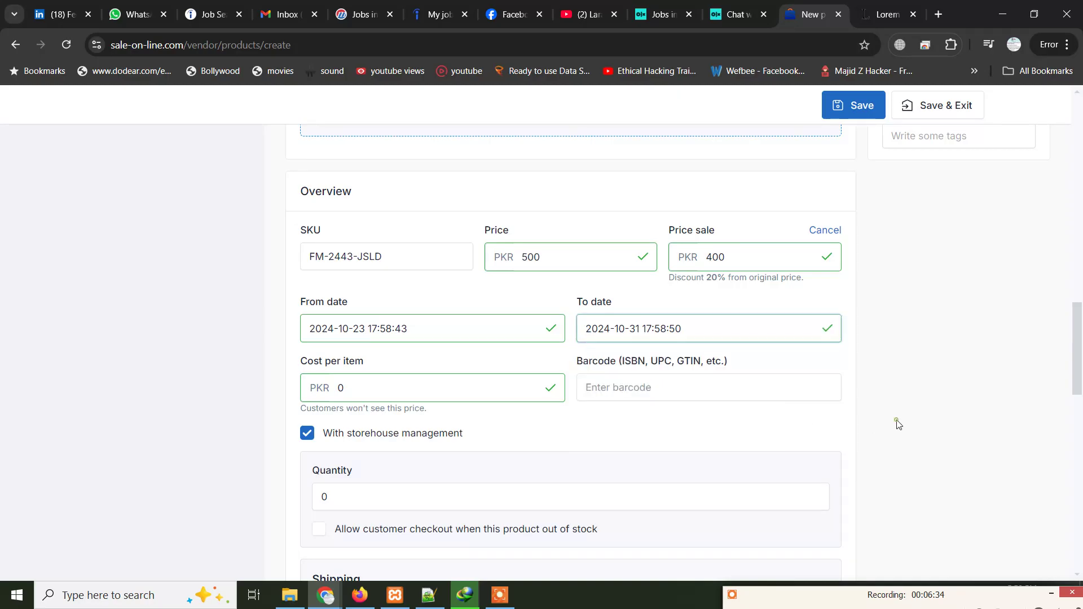
{"action": "double_click", "coordinate": [761, 253]}
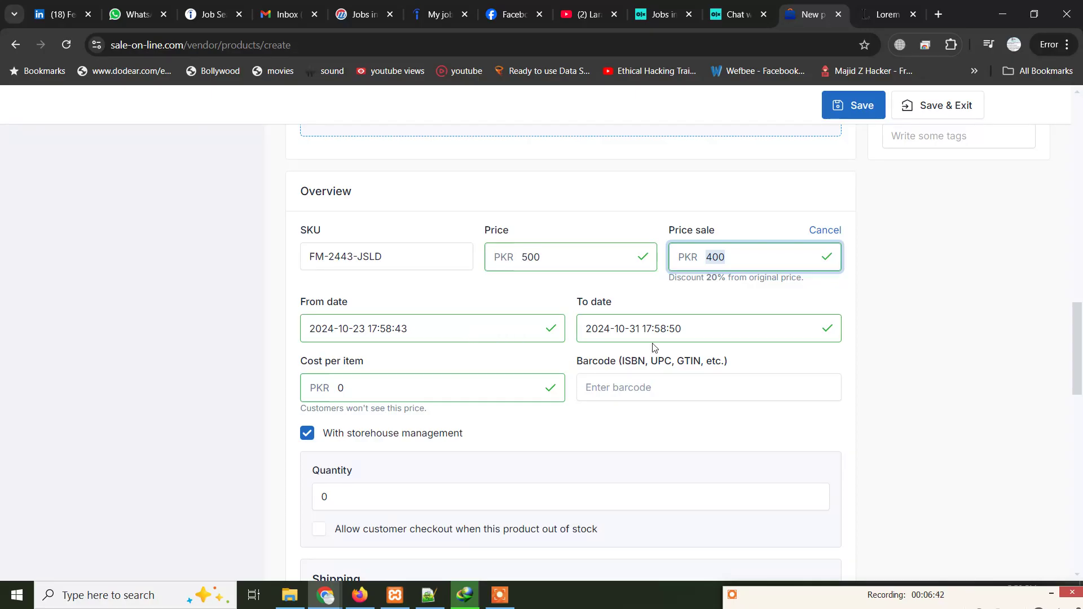
{"action": "left_click", "coordinate": [412, 397]}
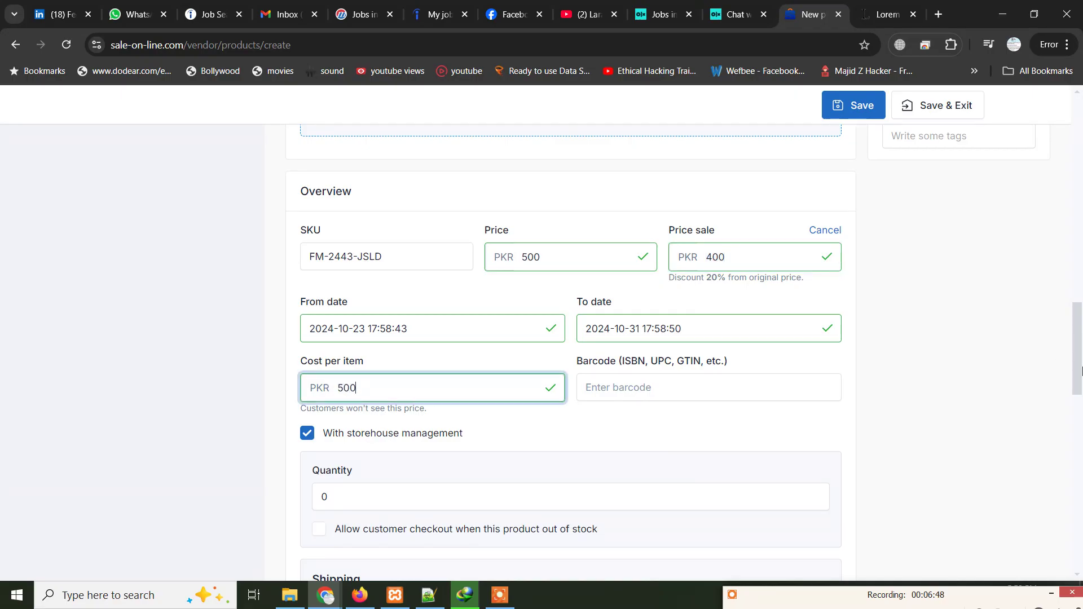
Set the stock quantity to 150 and allow checkout when the product is out of stock.
{"action": "scroll", "coordinate": [1082, 373], "scroll_direction": "down", "scroll_amount": 4}
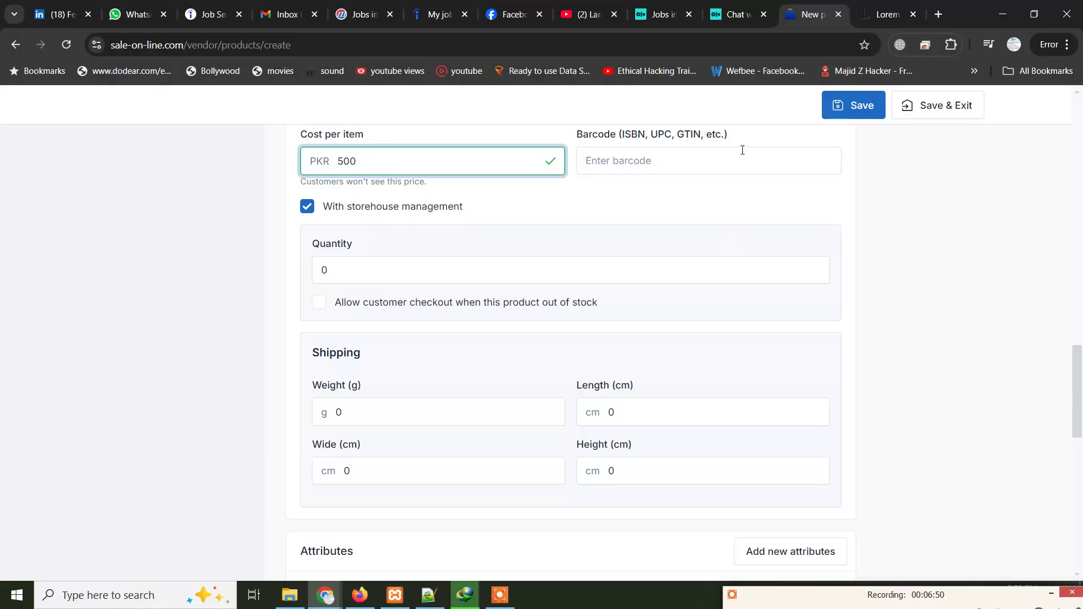
{"action": "left_click", "coordinate": [739, 163]}
{"action": "left_click", "coordinate": [855, 203]}
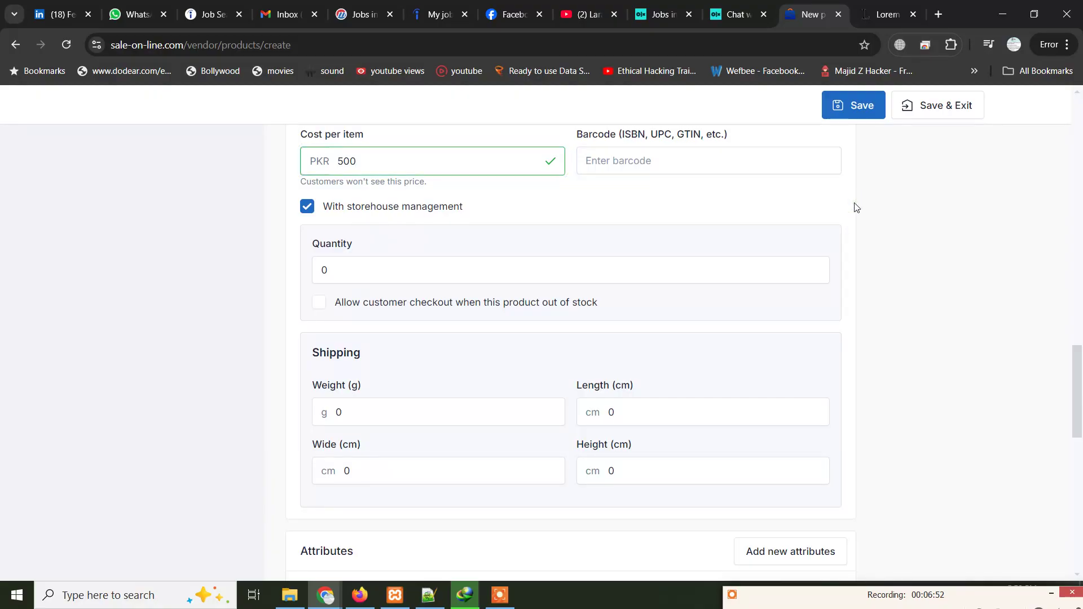
{"action": "left_click", "coordinate": [756, 171]}
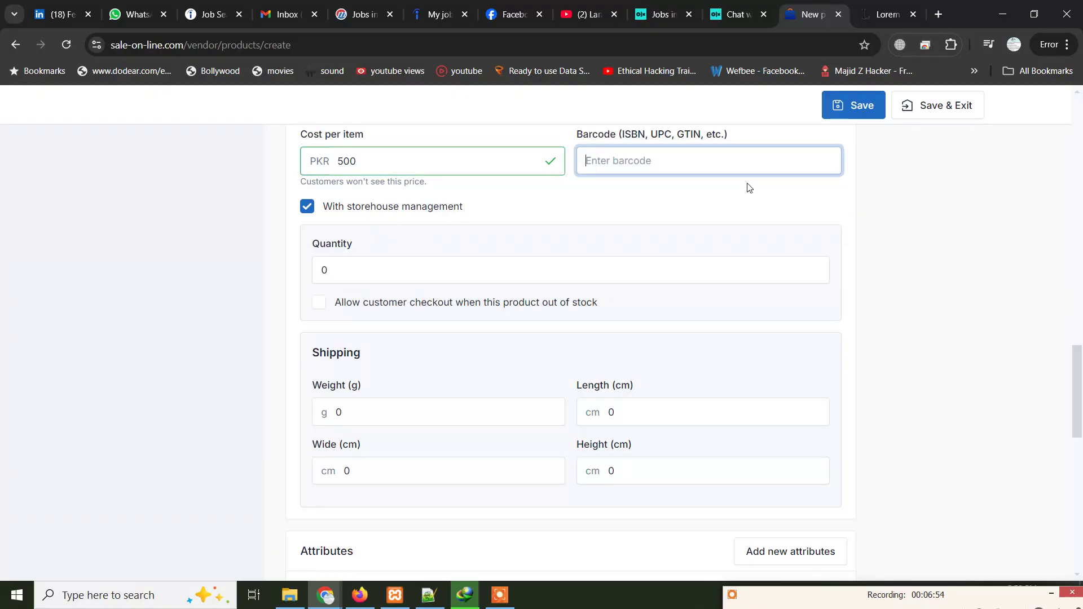
{"action": "left_click", "coordinate": [307, 208]}
{"action": "left_click", "coordinate": [307, 208]}
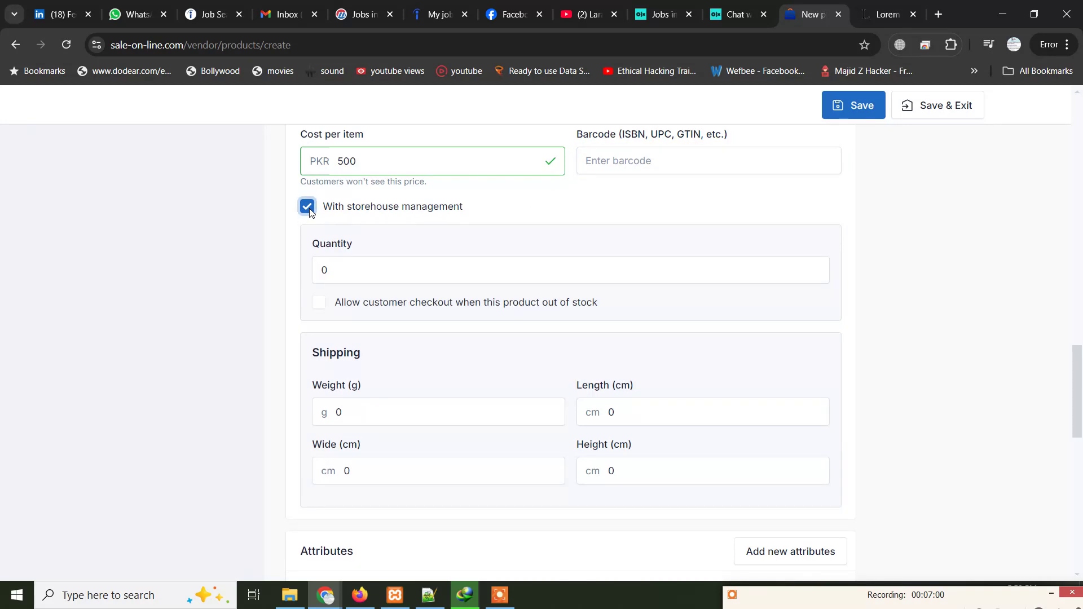
{"action": "left_click", "coordinate": [382, 266]}
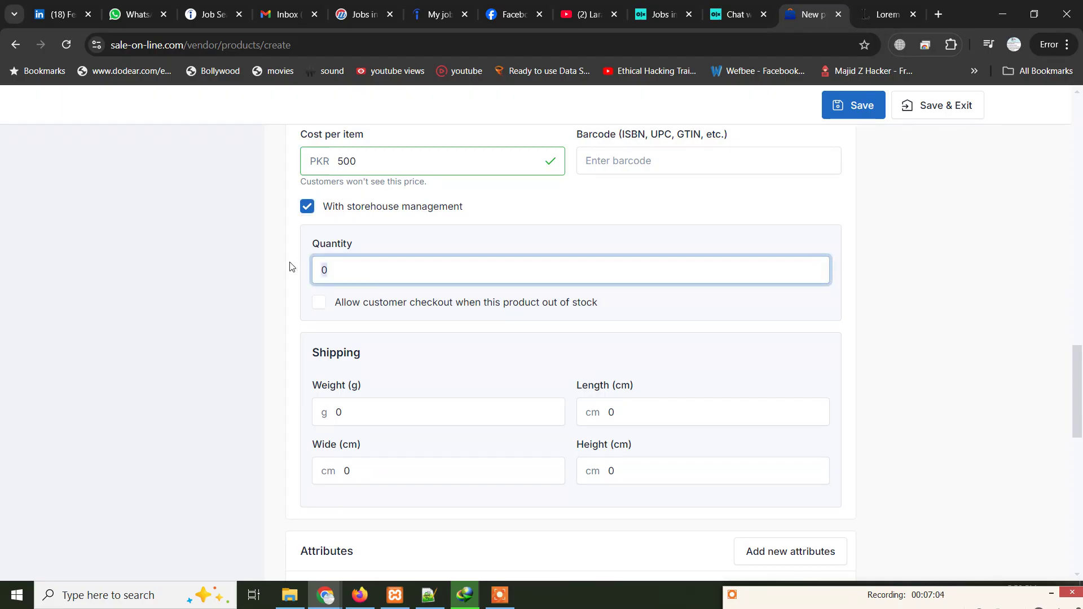
{"action": "type", "text": "150"}
{"action": "left_click", "coordinate": [319, 305]}
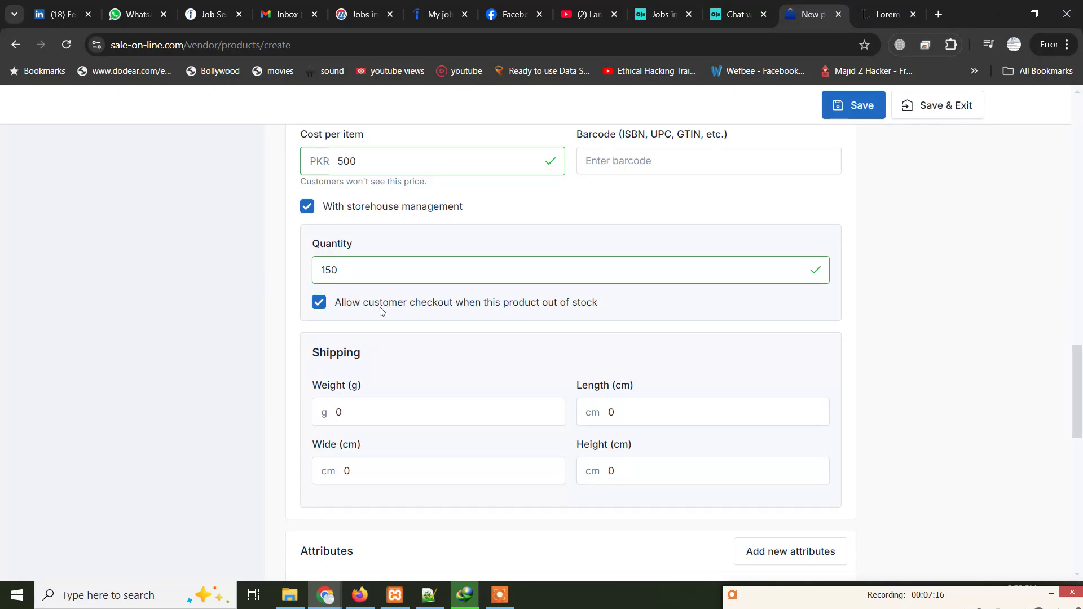
Step through the shipping weight, length, width and height fields, leaving them at 0.
{"action": "left_click_drag", "start_coordinate": [1080, 381], "coordinate": [1080, 411]}
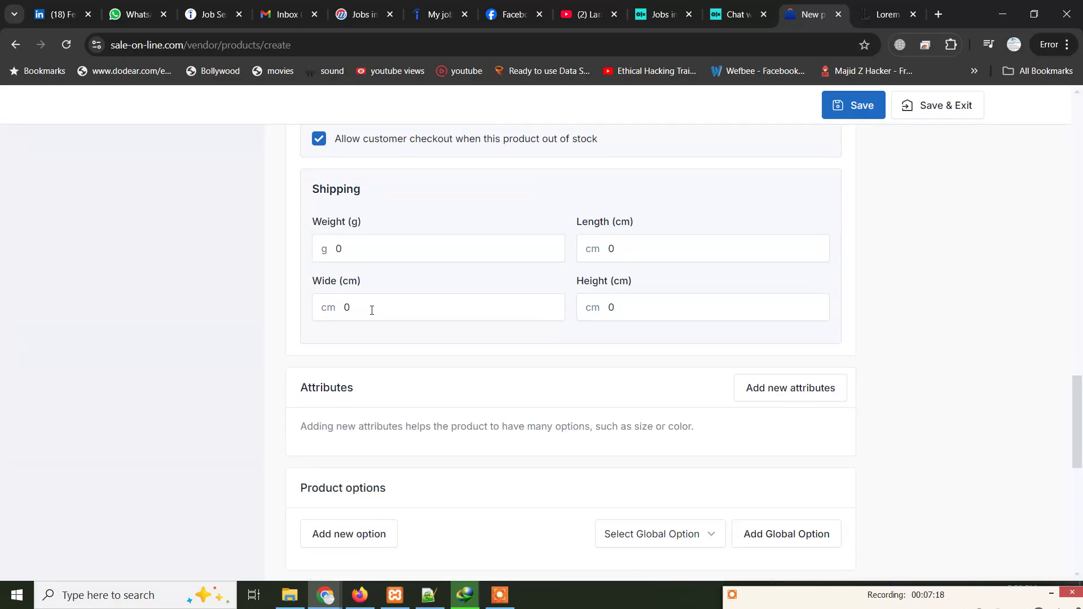
{"action": "left_click", "coordinate": [384, 247]}
{"action": "left_click", "coordinate": [690, 244]}
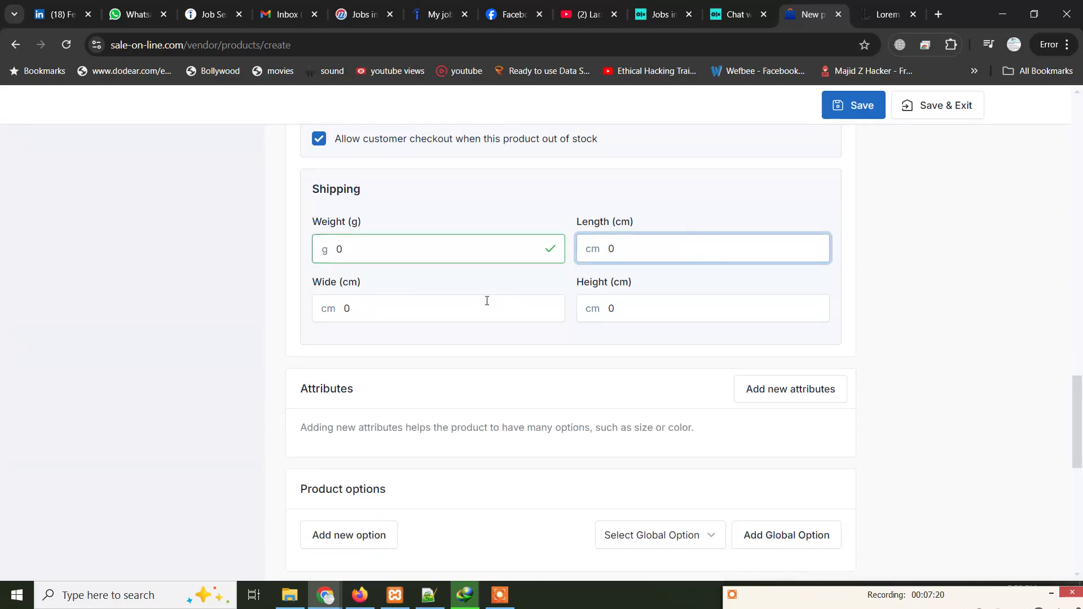
{"action": "left_click", "coordinate": [485, 312]}
{"action": "left_click", "coordinate": [681, 313]}
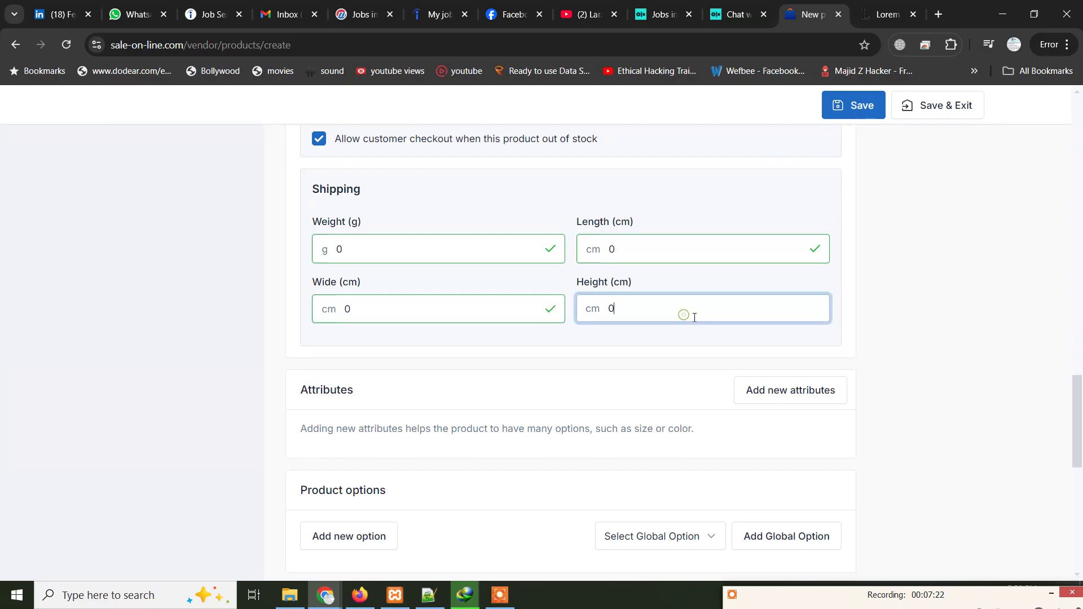
{"action": "left_click", "coordinate": [949, 312]}
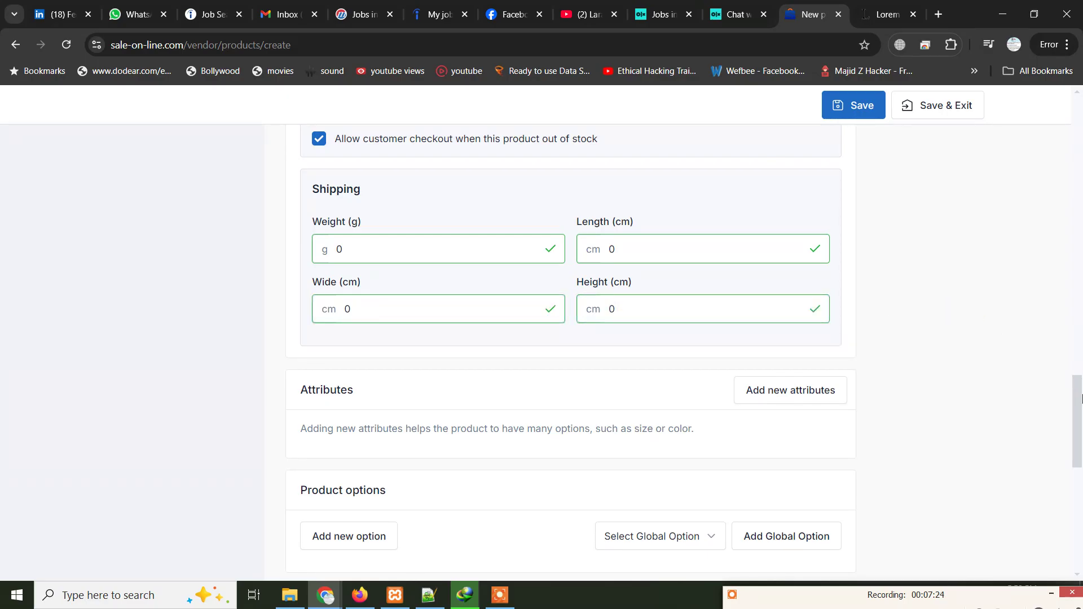
{"action": "left_click_drag", "start_coordinate": [1079, 398], "coordinate": [1081, 411]}
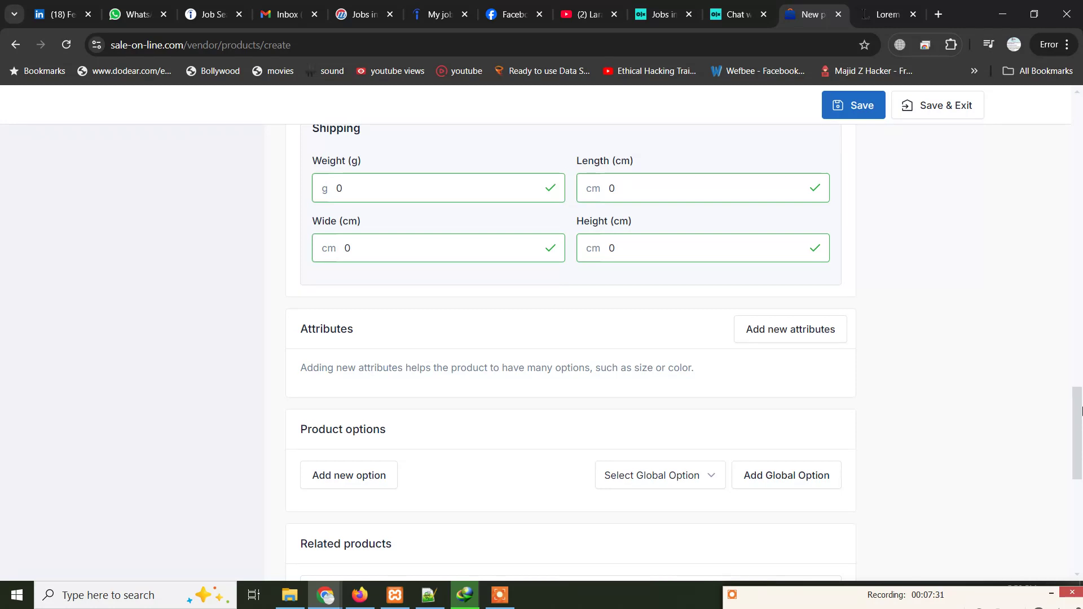
Add a new attribute and try Weight with values 1KG, then 2KG.
{"action": "left_click_drag", "start_coordinate": [1081, 411], "coordinate": [1080, 439]}
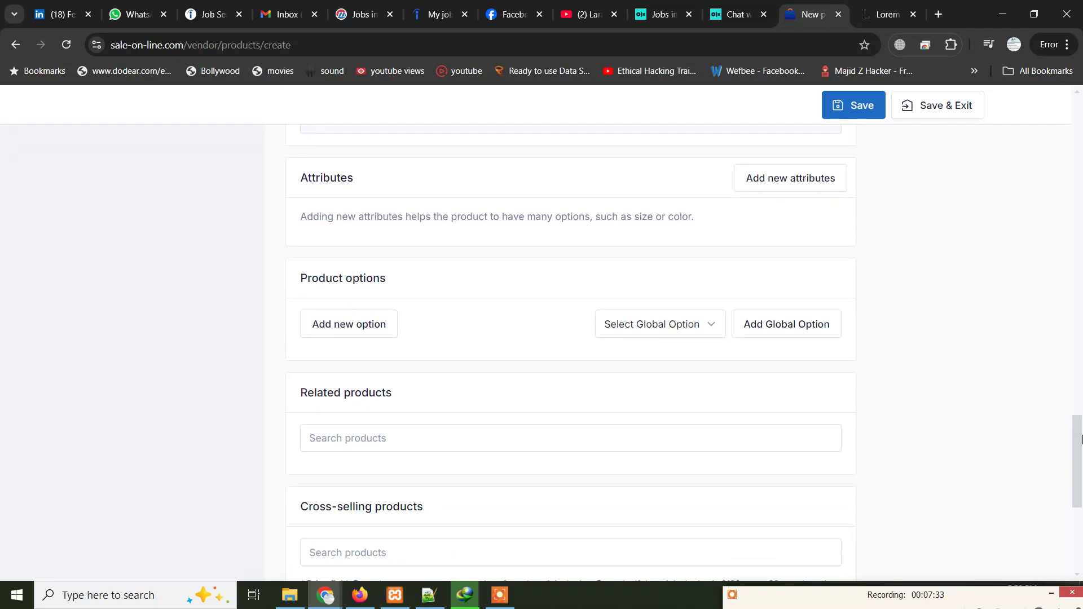
{"action": "left_click", "coordinate": [781, 190]}
{"action": "left_click", "coordinate": [412, 276]}
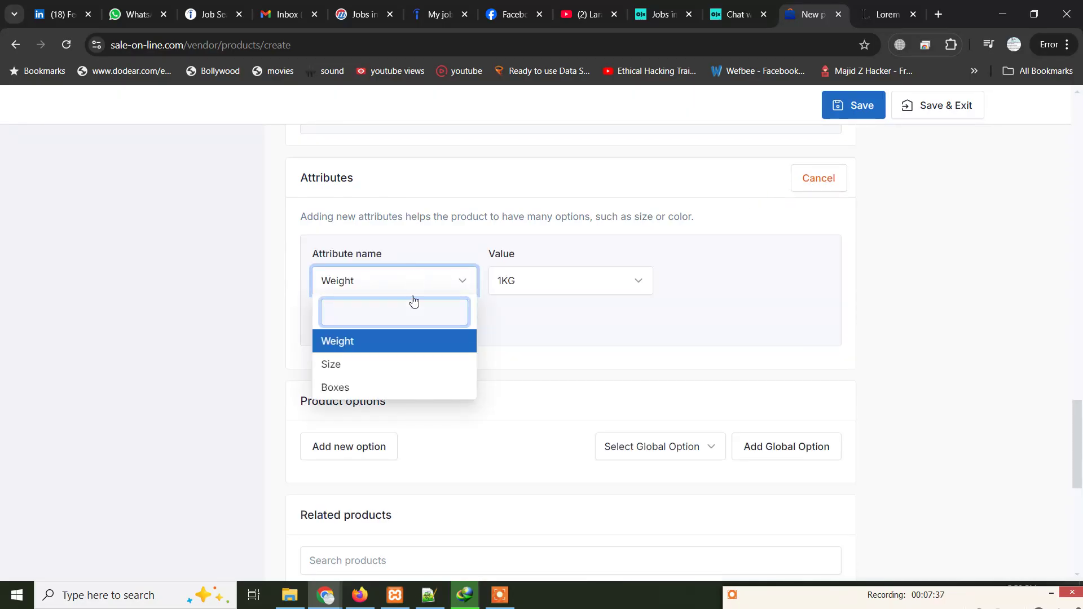
{"action": "left_click", "coordinate": [409, 345]}
{"action": "left_click", "coordinate": [634, 285]}
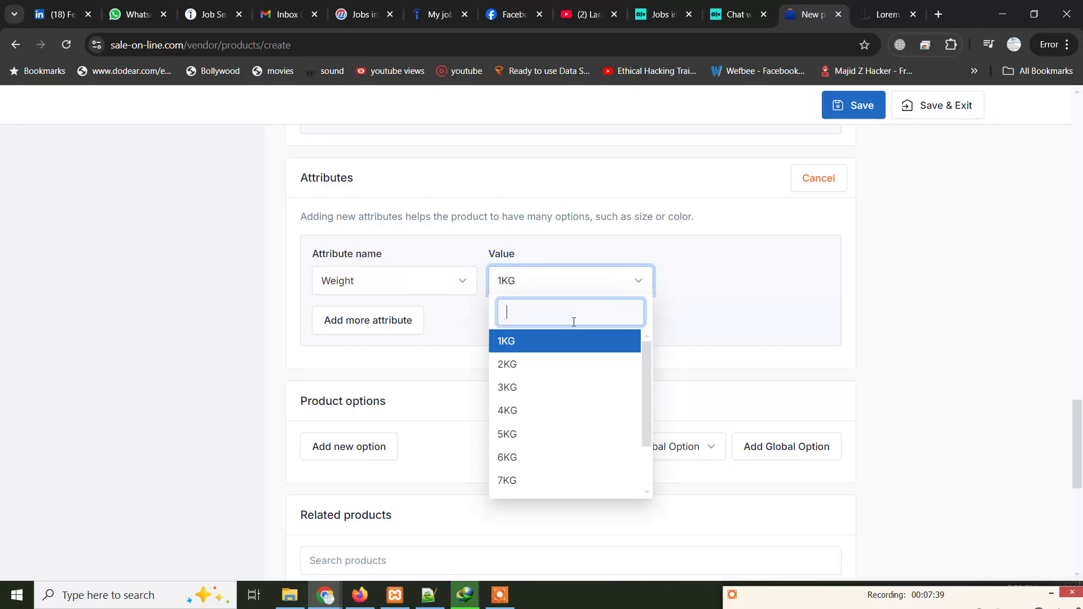
{"action": "left_click", "coordinate": [567, 341]}
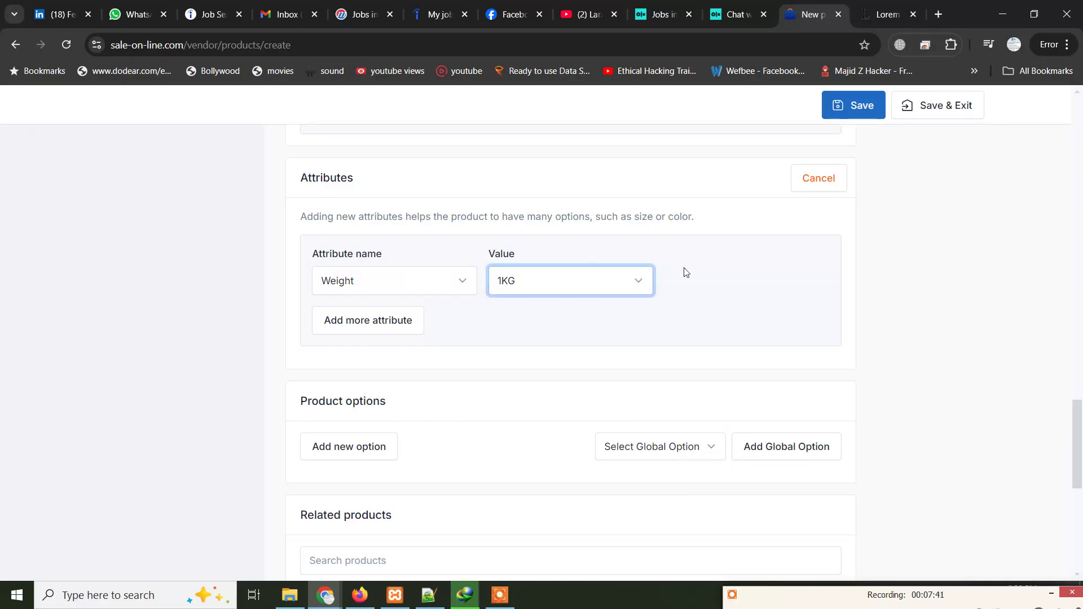
{"action": "left_click", "coordinate": [435, 291]}
{"action": "left_click", "coordinate": [569, 278]}
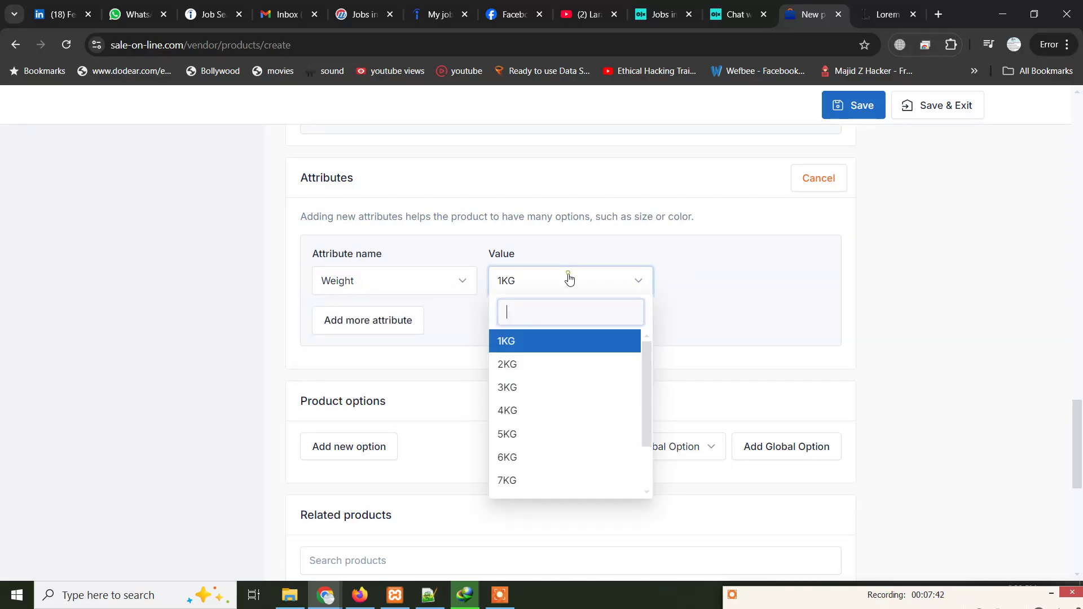
{"action": "left_click", "coordinate": [562, 362]}
Switch the attribute to Size, trying values XS, S and NEW Born.
{"action": "left_click", "coordinate": [423, 289]}
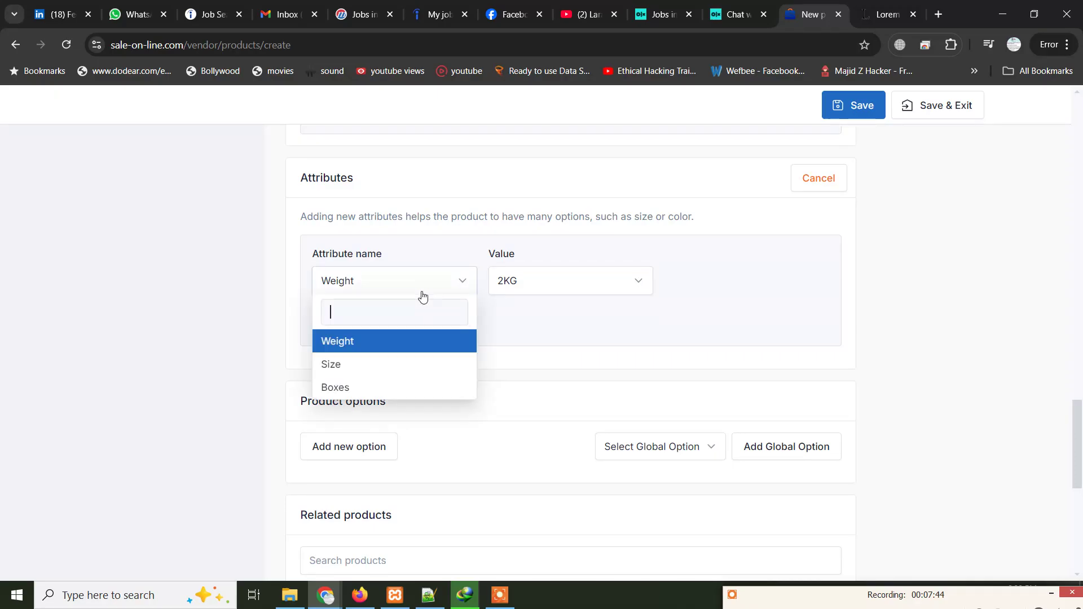
{"action": "left_click", "coordinate": [357, 365]}
{"action": "left_click", "coordinate": [560, 295]}
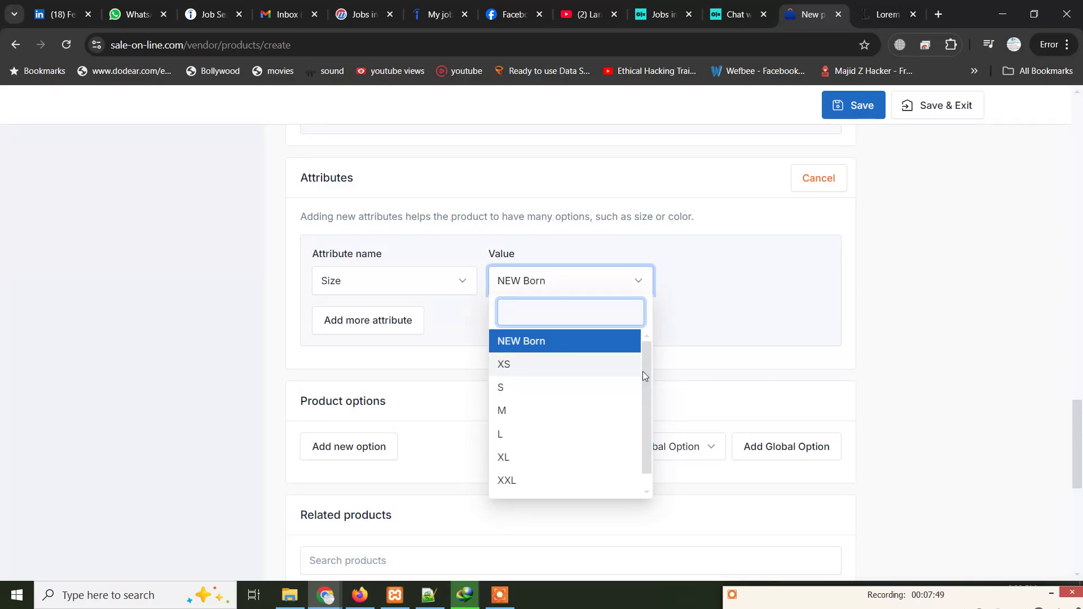
{"action": "left_click", "coordinate": [578, 367]}
{"action": "left_click", "coordinate": [522, 275]}
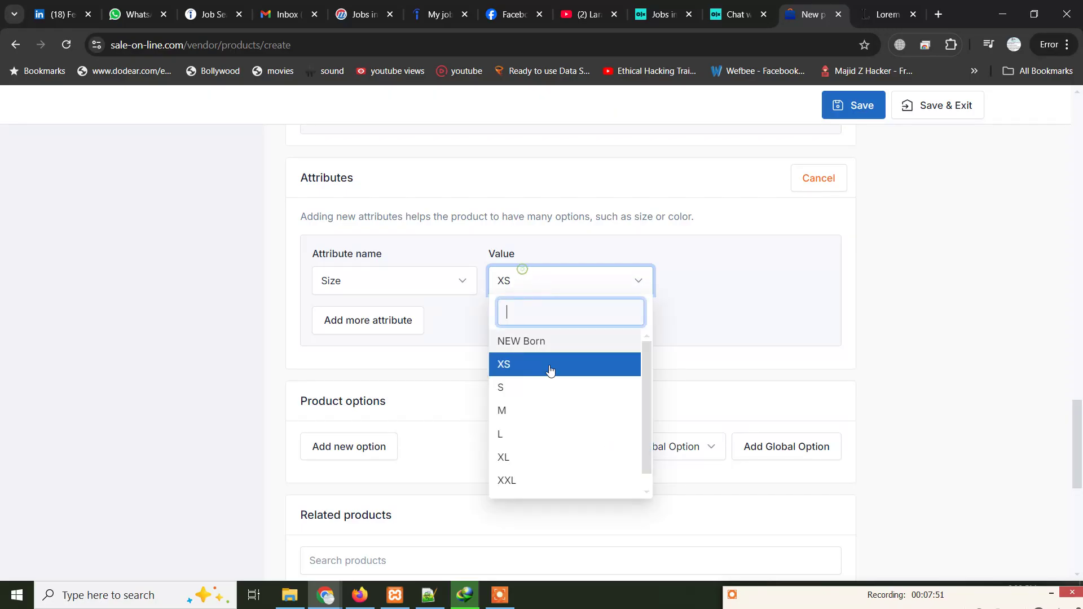
{"action": "left_click", "coordinate": [537, 398]}
{"action": "left_click", "coordinate": [556, 293]}
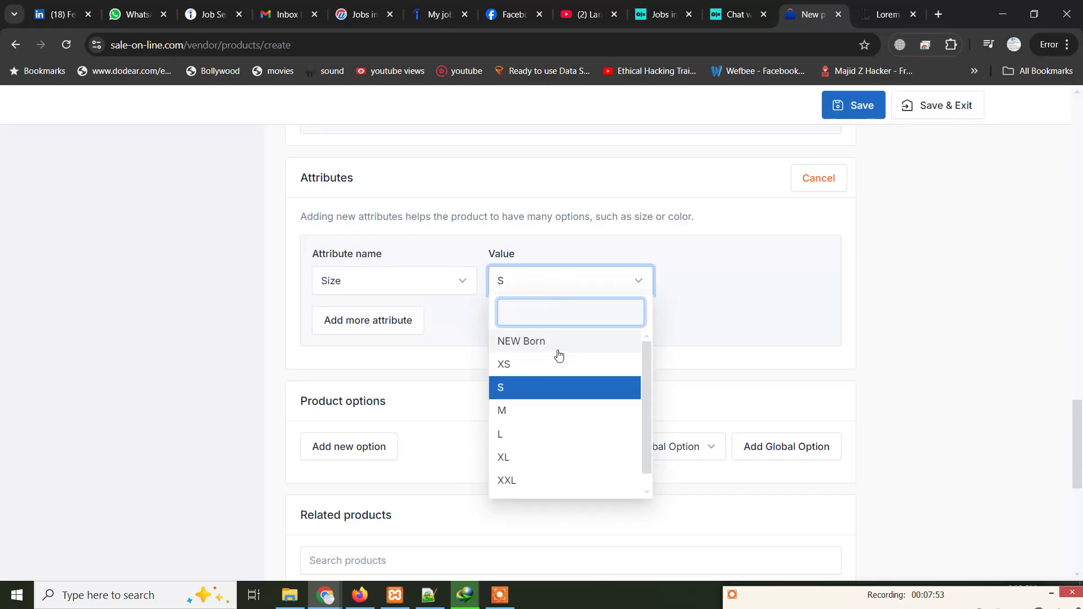
{"action": "left_click", "coordinate": [521, 344]}
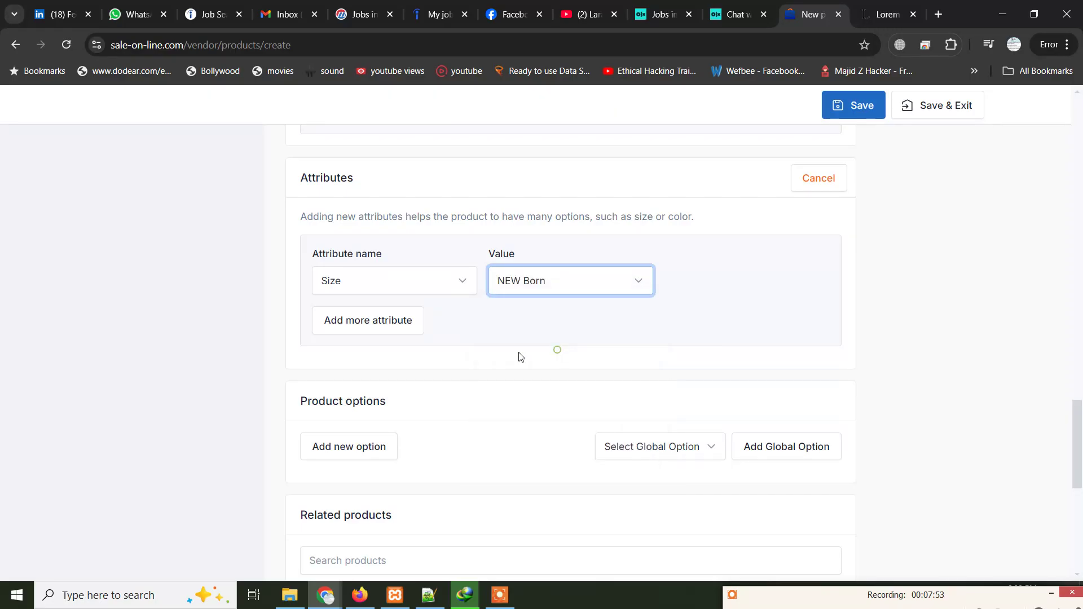
Change the attribute to Boxes and settle on 1 Box after trying 2 Boxes.
{"action": "left_click", "coordinate": [391, 286]}
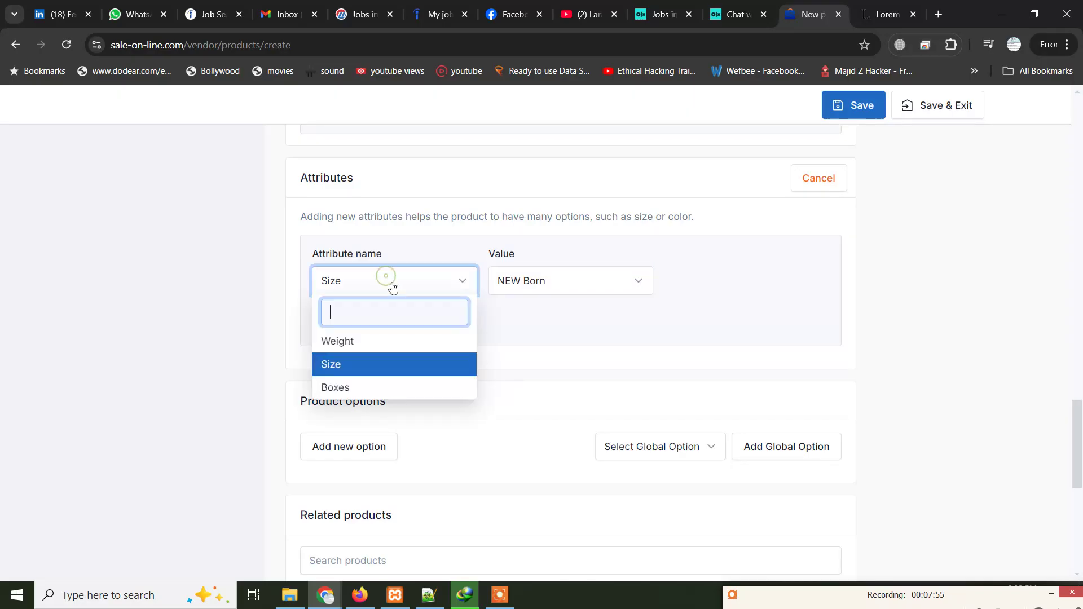
{"action": "left_click", "coordinate": [382, 388]}
{"action": "left_click", "coordinate": [553, 282]}
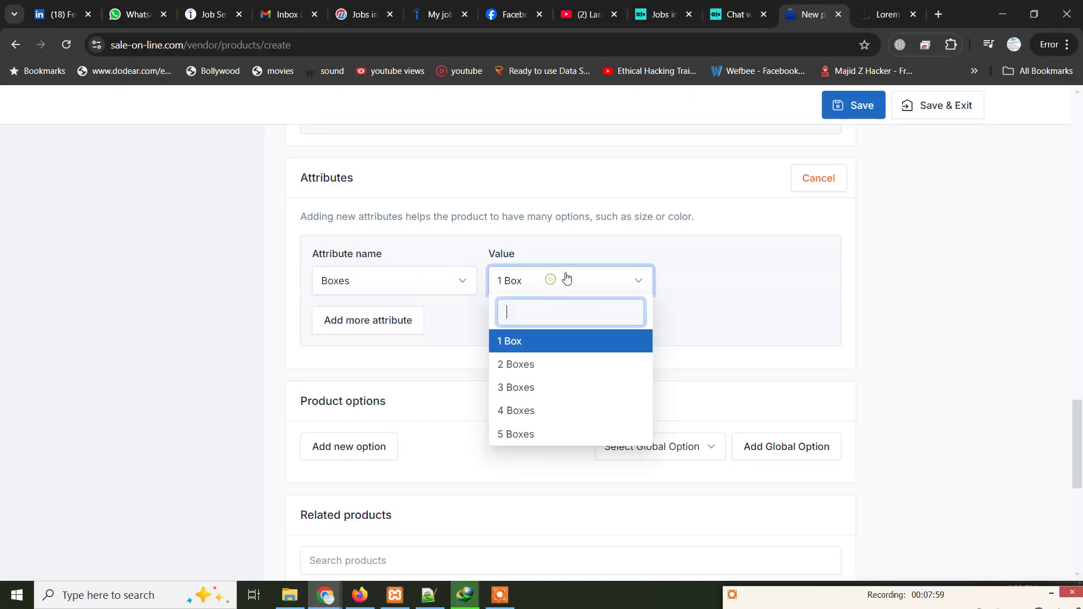
{"action": "left_click", "coordinate": [576, 347]}
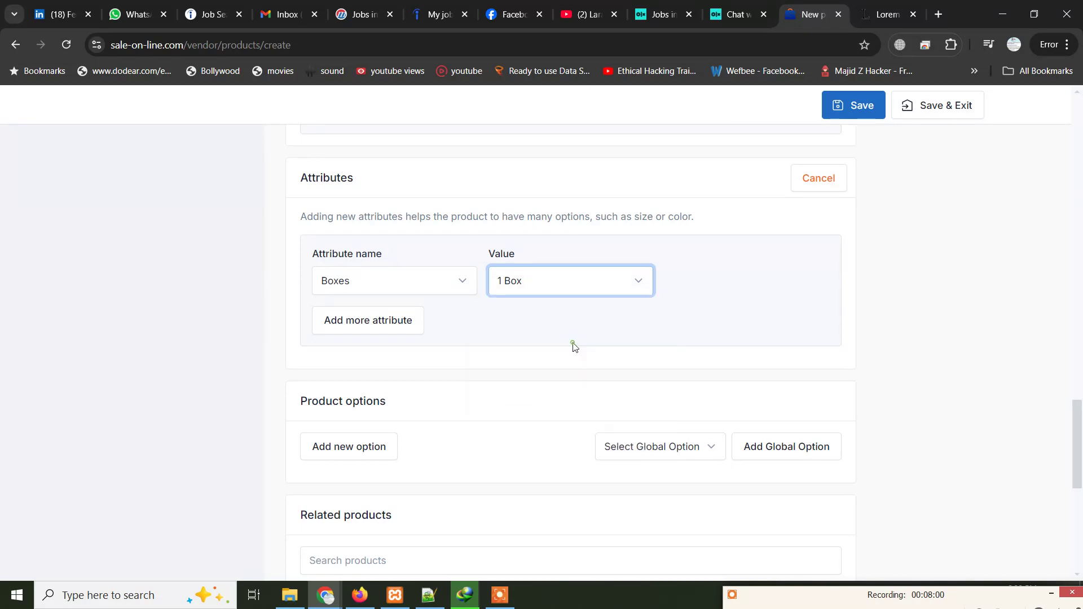
{"action": "left_click", "coordinate": [583, 272]}
{"action": "left_click", "coordinate": [547, 364]}
{"action": "left_click", "coordinate": [553, 287]}
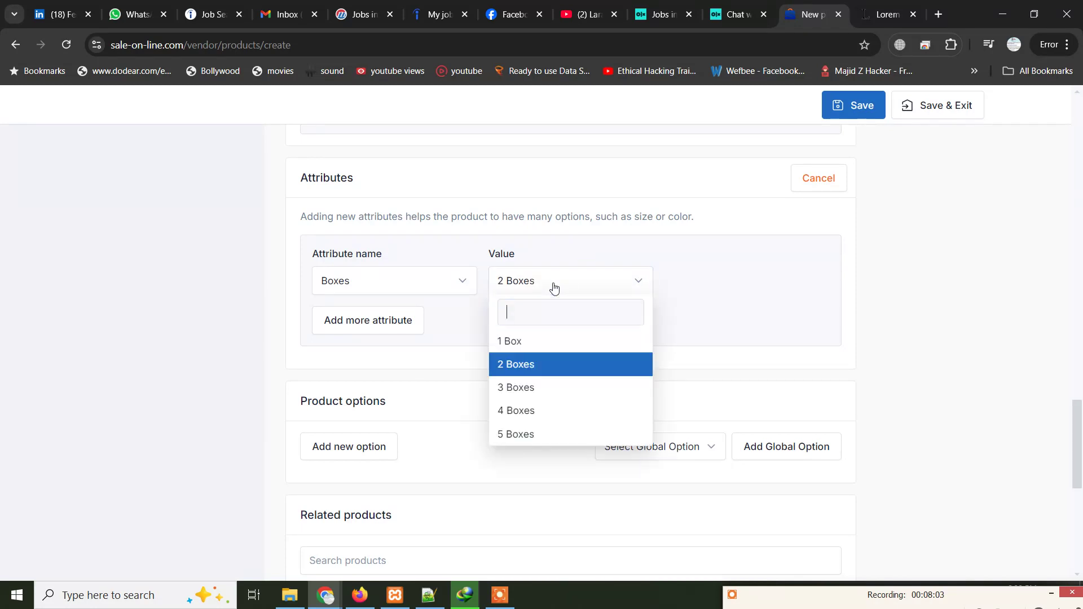
{"action": "left_click", "coordinate": [568, 344]}
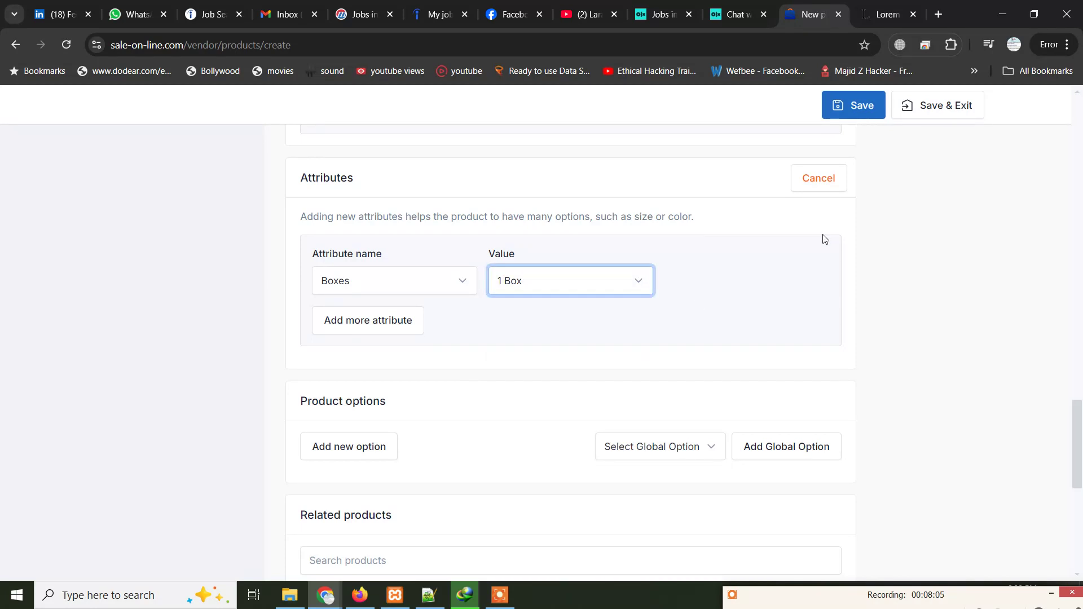
Discard the Boxes attribute and add a new product option named color.
{"action": "left_click", "coordinate": [827, 191]}
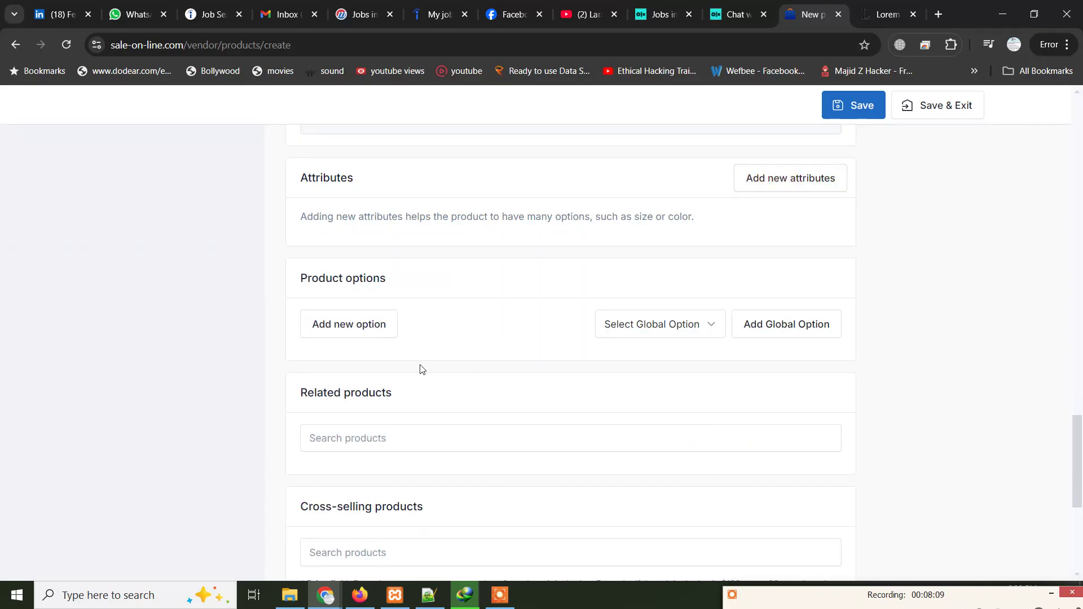
{"action": "left_click", "coordinate": [355, 337]}
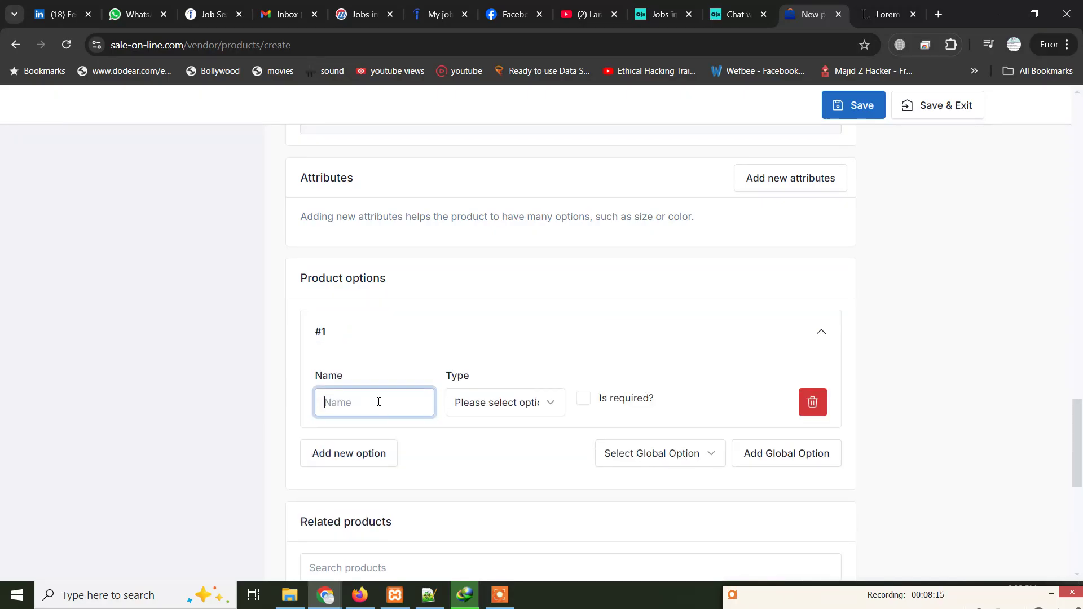
{"action": "type", "text": "color"}
Set the color option's type to Checkbox after trying Dropdown, and open a new browser tab.
{"action": "left_click", "coordinate": [496, 402]}
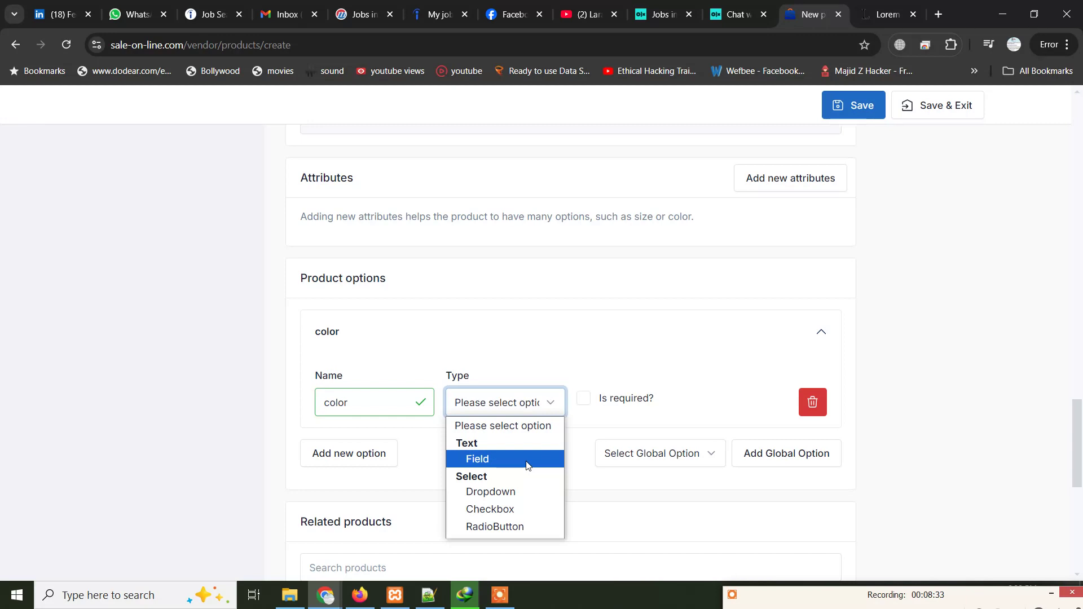
{"action": "left_click", "coordinate": [536, 491]}
{"action": "left_click", "coordinate": [538, 411]}
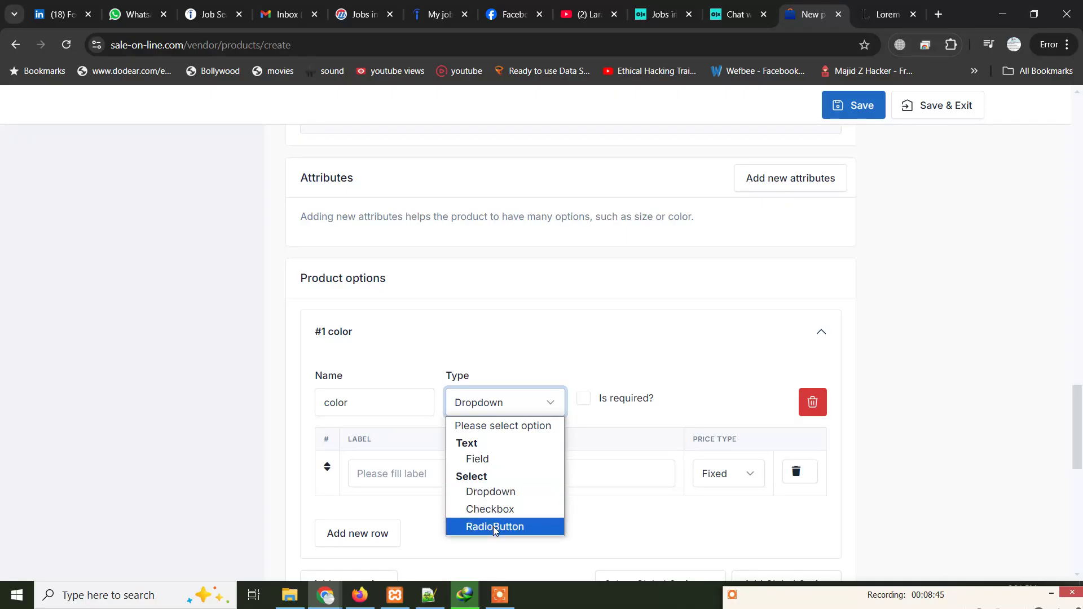
{"action": "left_click", "coordinate": [506, 511]}
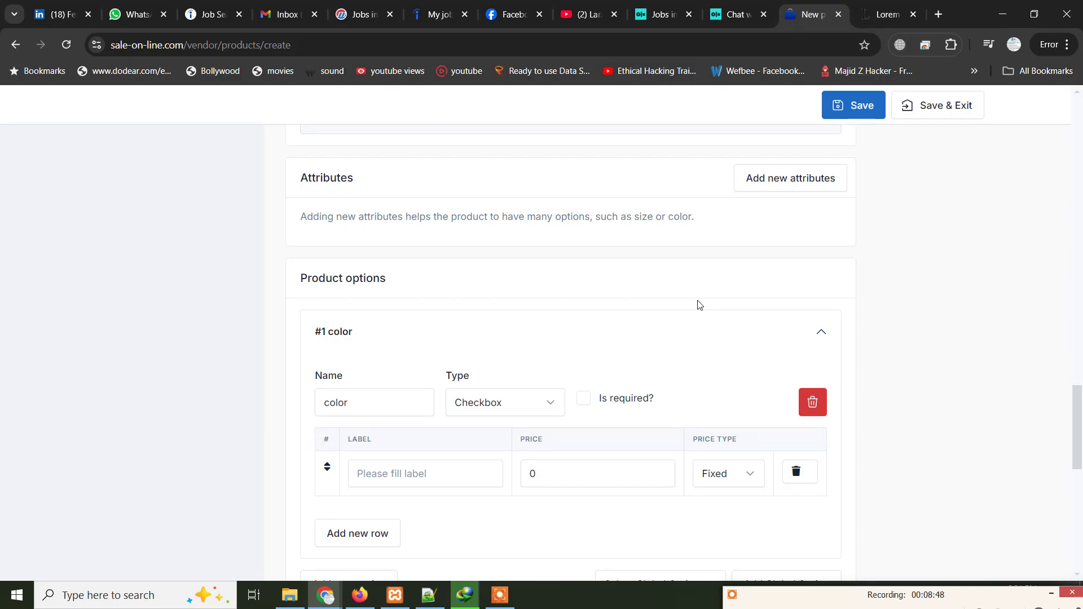
{"action": "key", "text": "ctrl+t"}
Go to daraz.pk and open the Stylish Collection linen dress product page.
{"action": "type", "text": "dara"}
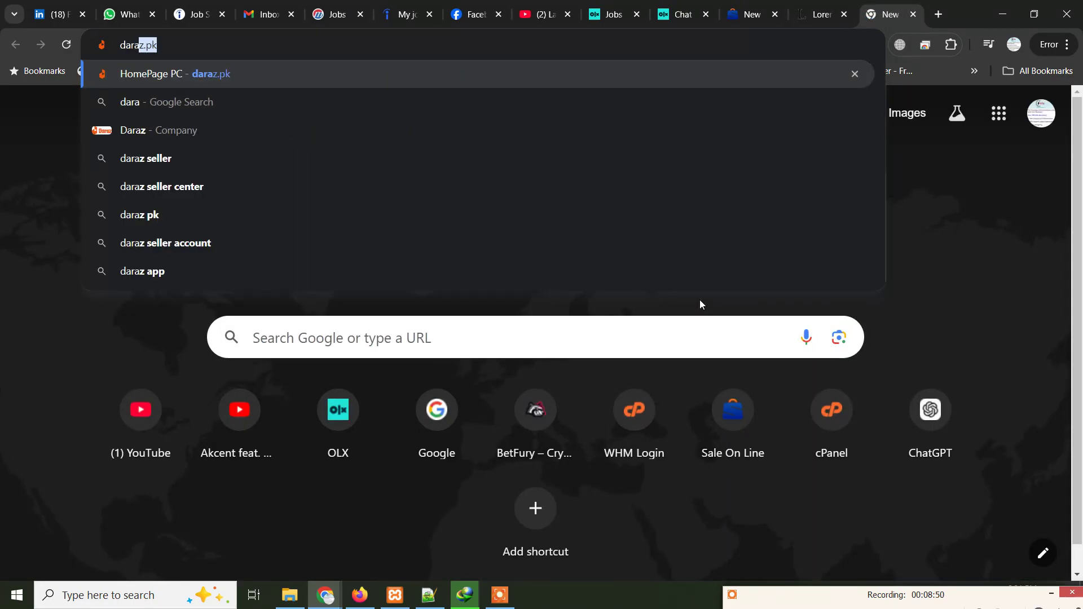
{"action": "key", "text": "Return"}
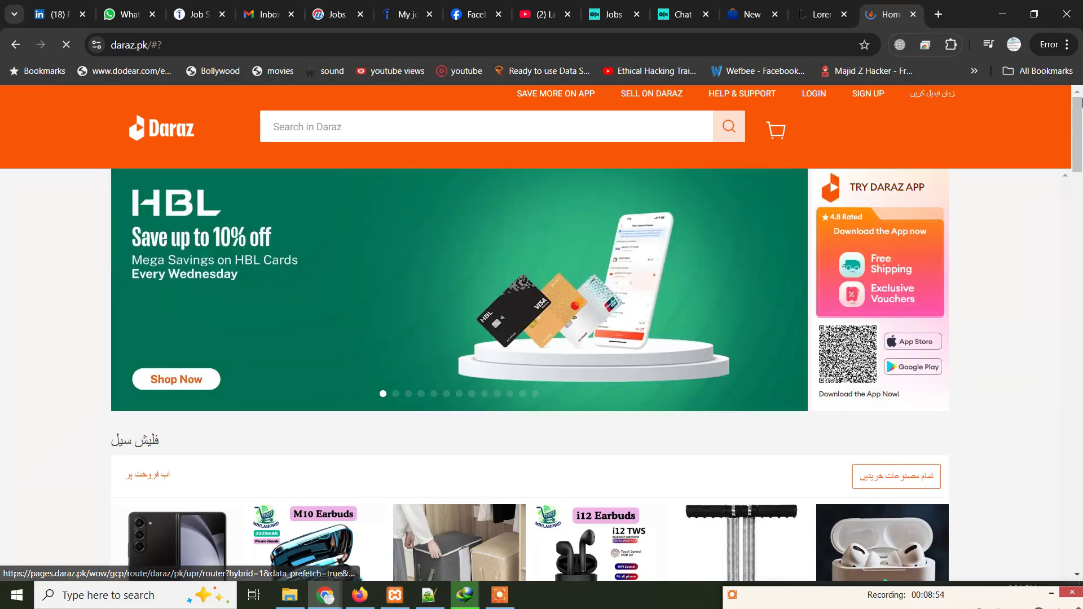
{"action": "left_click_drag", "start_coordinate": [1079, 102], "coordinate": [1080, 326]}
{"action": "scroll", "coordinate": [548, 232], "scroll_direction": "down", "scroll_amount": 3}
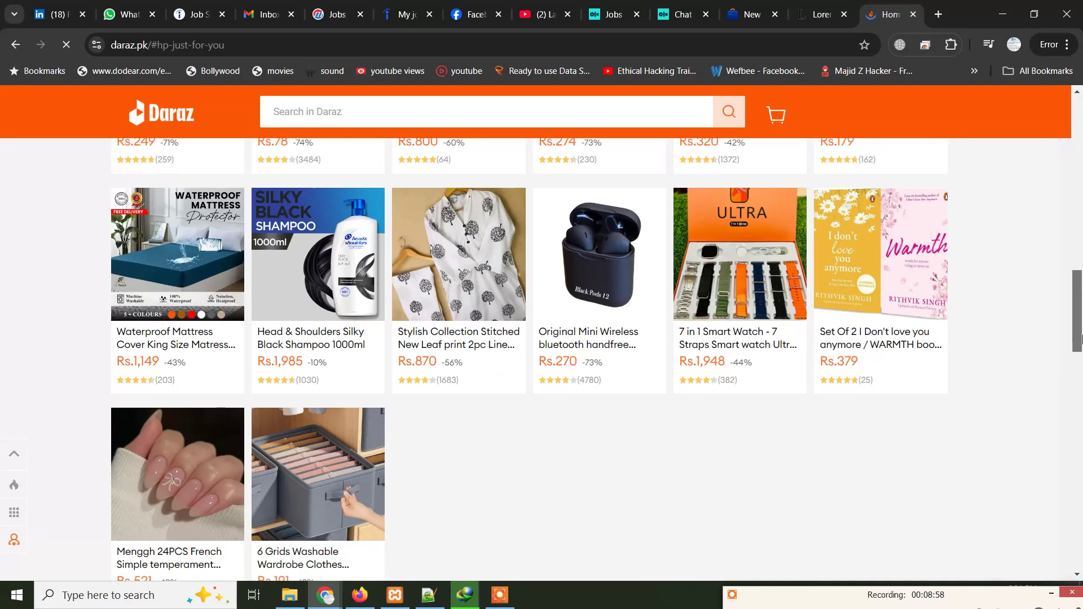
{"action": "left_click", "coordinate": [449, 184]}
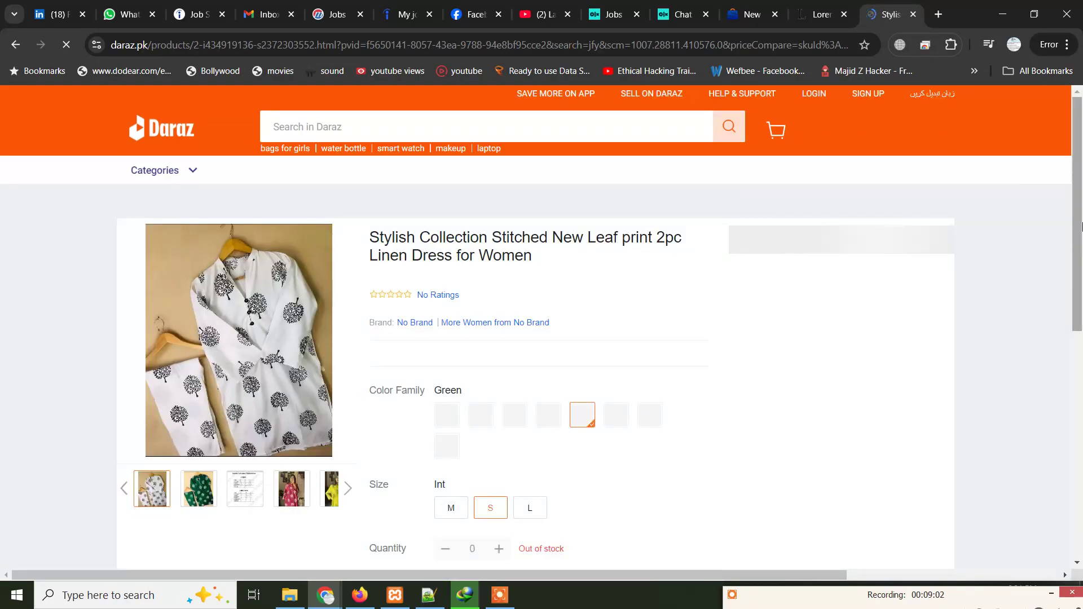
{"action": "scroll", "coordinate": [180, 462], "scroll_direction": "down", "scroll_amount": 2}
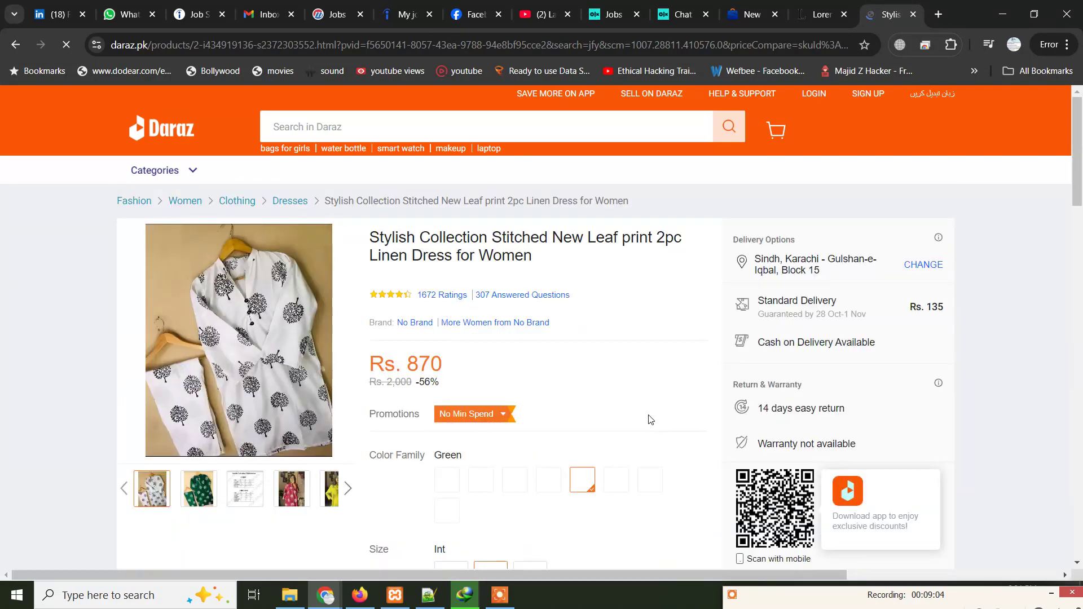
{"action": "left_click_drag", "start_coordinate": [1081, 137], "coordinate": [1080, 180]}
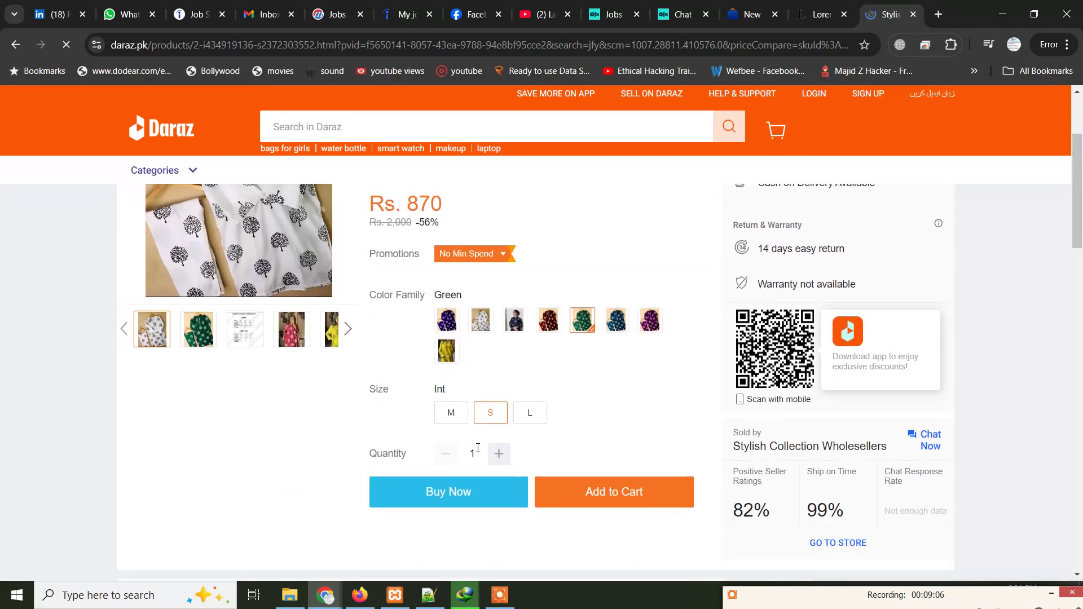
Compare the dress's sizes M, L and S and its blue and green colours, then return to Sale On Line.
{"action": "left_click", "coordinate": [447, 413]}
{"action": "left_click", "coordinate": [544, 414]}
{"action": "left_click", "coordinate": [495, 418]}
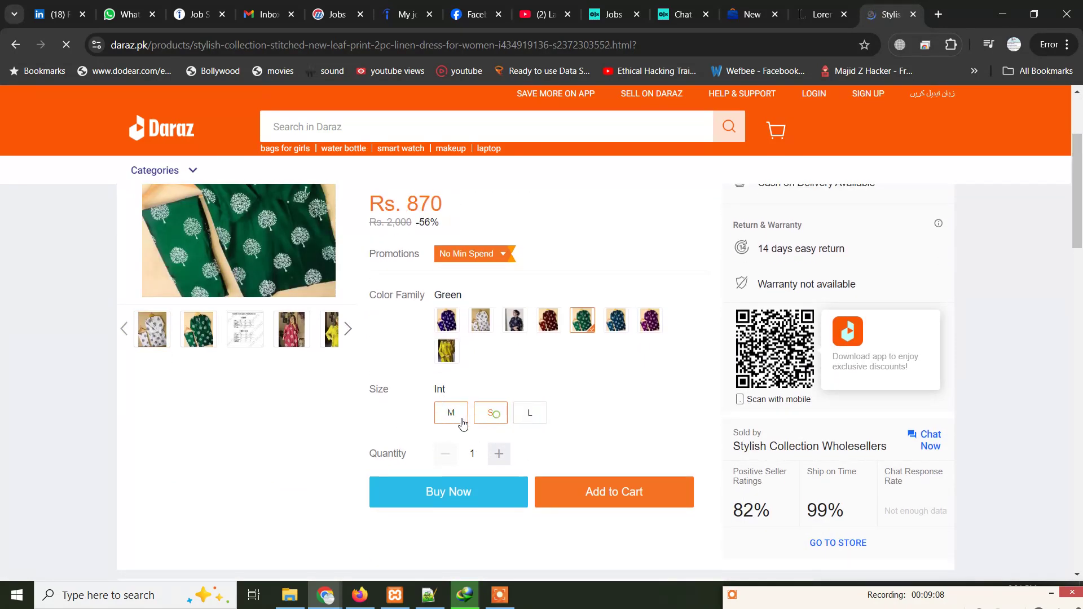
{"action": "left_click", "coordinate": [455, 419]}
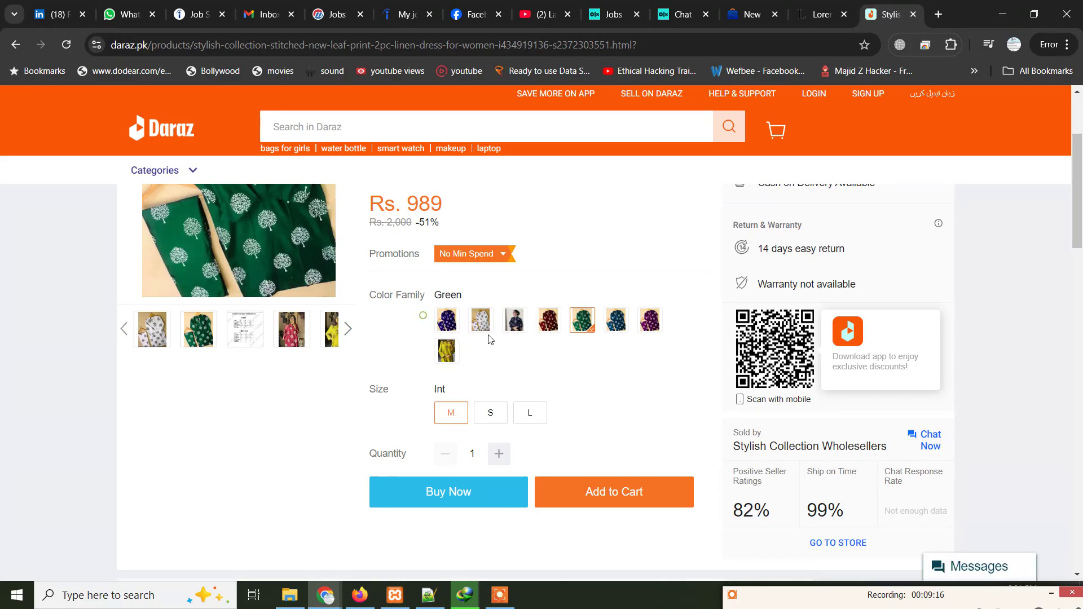
{"action": "left_click", "coordinate": [447, 320]}
{"action": "left_click", "coordinate": [582, 320]}
{"action": "left_click", "coordinate": [834, 4]}
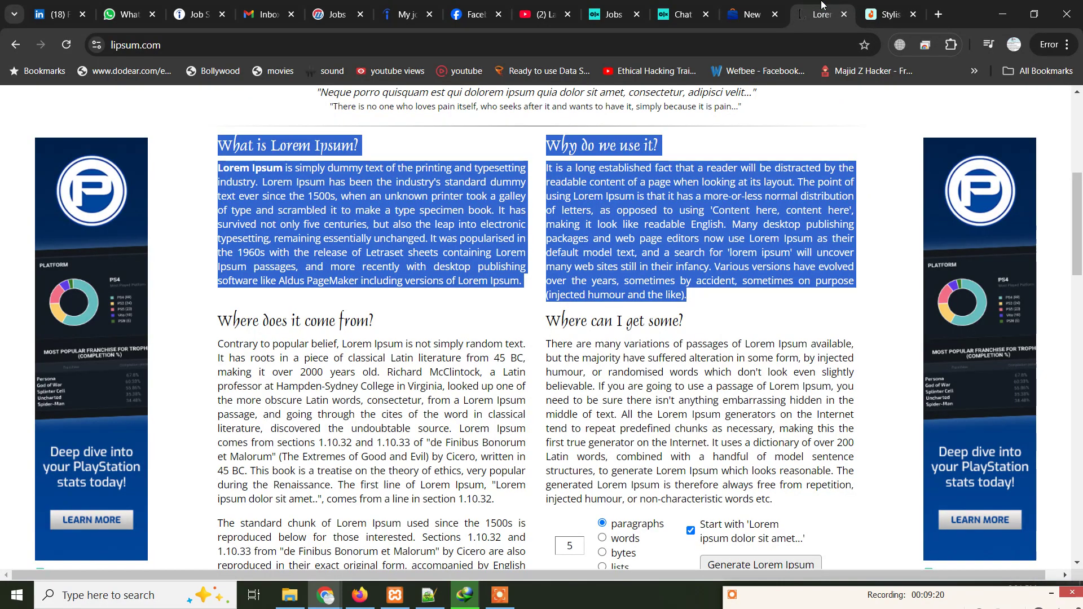
{"action": "left_click", "coordinate": [743, 5]}
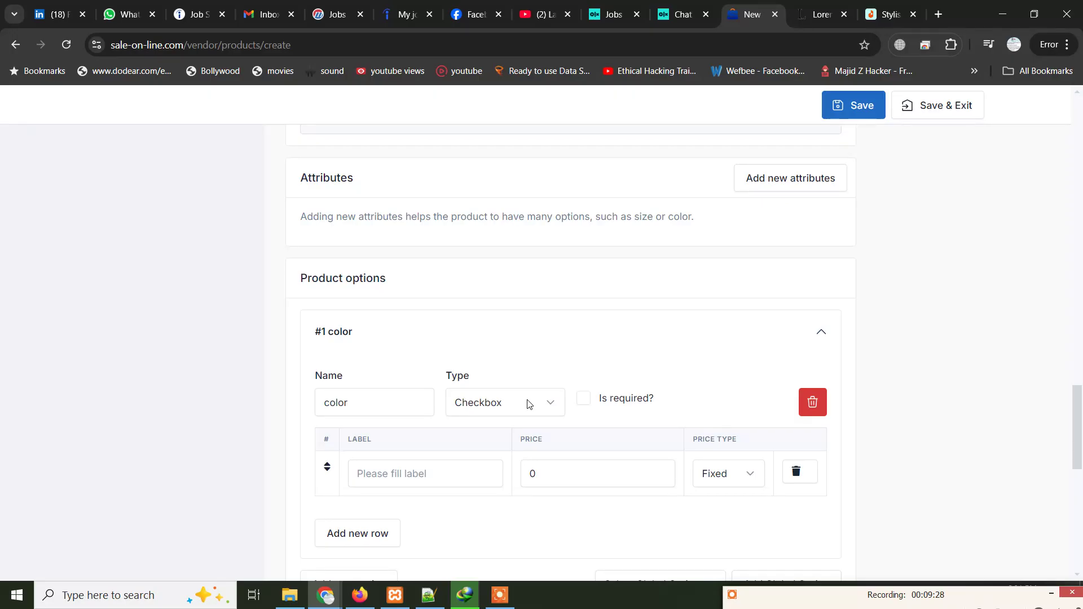
Make the color option a RadioButton with a first row red priced 500.
{"action": "left_click", "coordinate": [528, 404]}
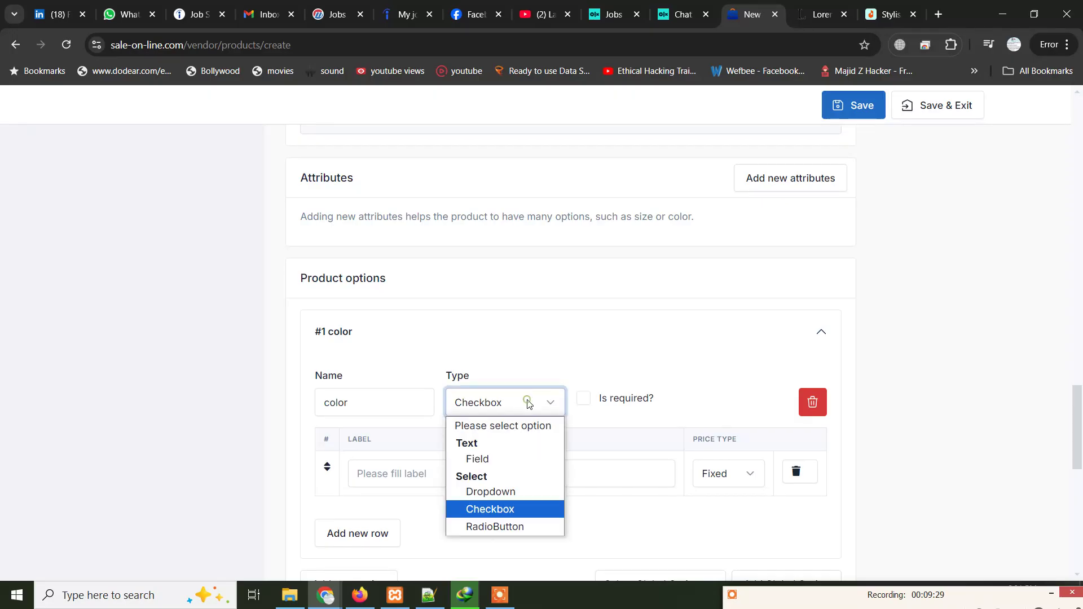
{"action": "left_click", "coordinate": [520, 508]}
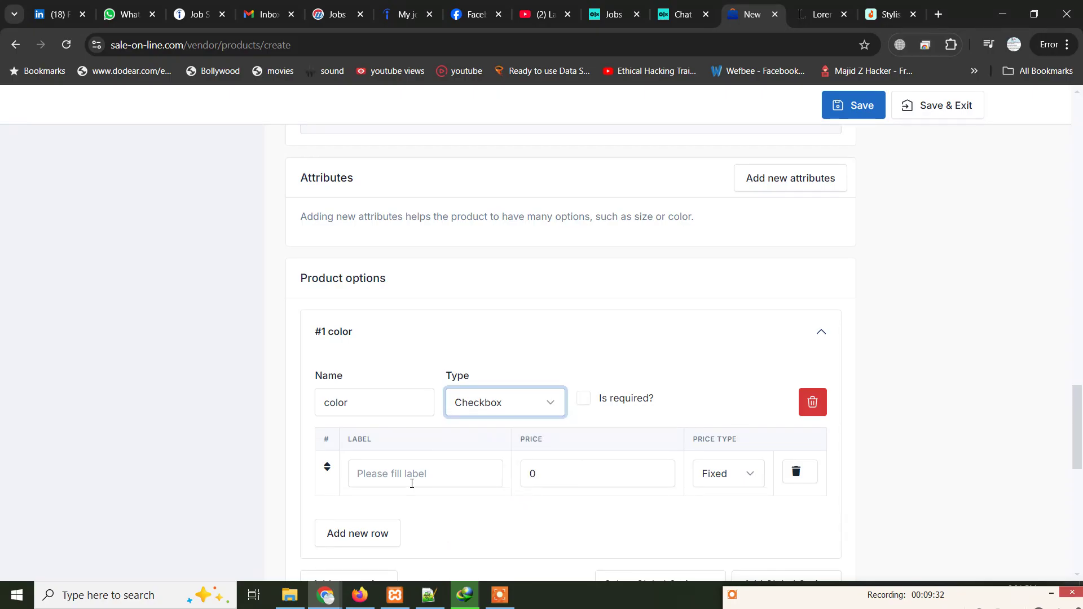
{"action": "left_click", "coordinate": [499, 404]}
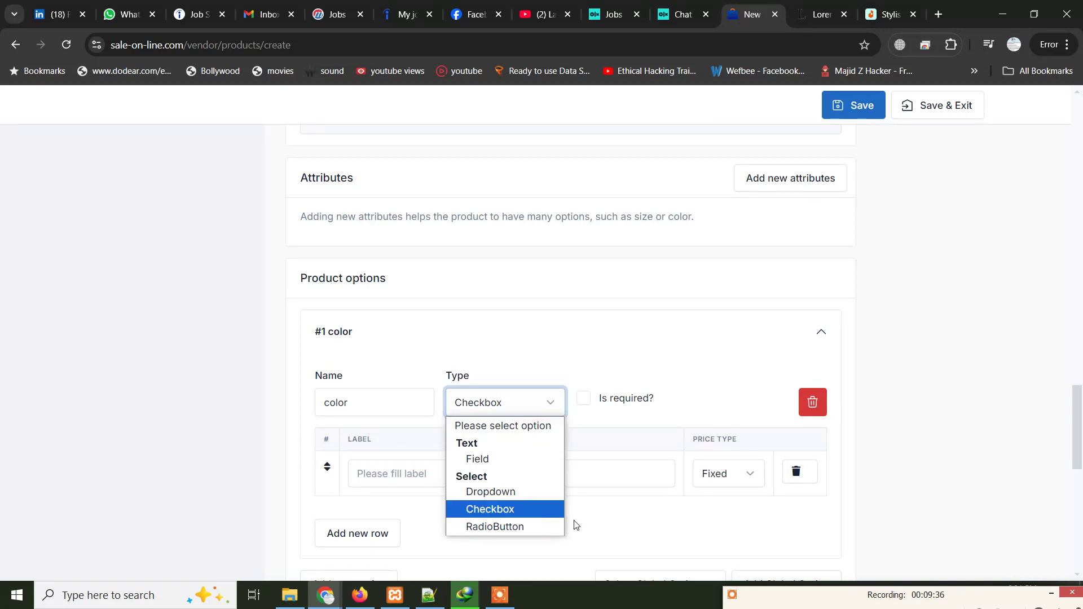
{"action": "left_click", "coordinate": [529, 528]}
{"action": "left_click", "coordinate": [408, 473]}
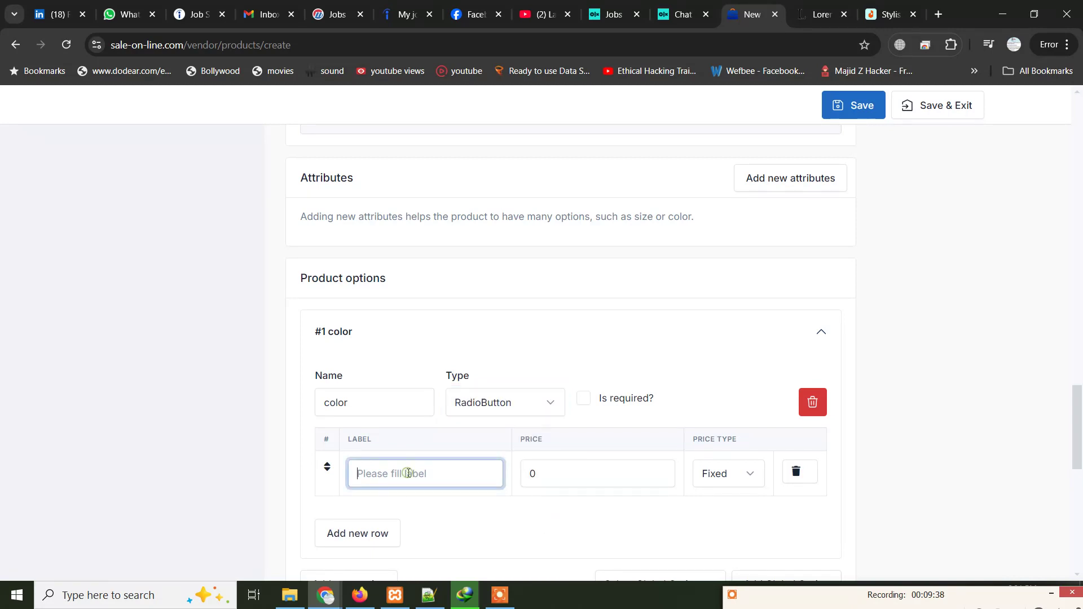
{"action": "type", "text": "red"}
{"action": "key", "text": "Tab"}
{"action": "type", "text": "500"}
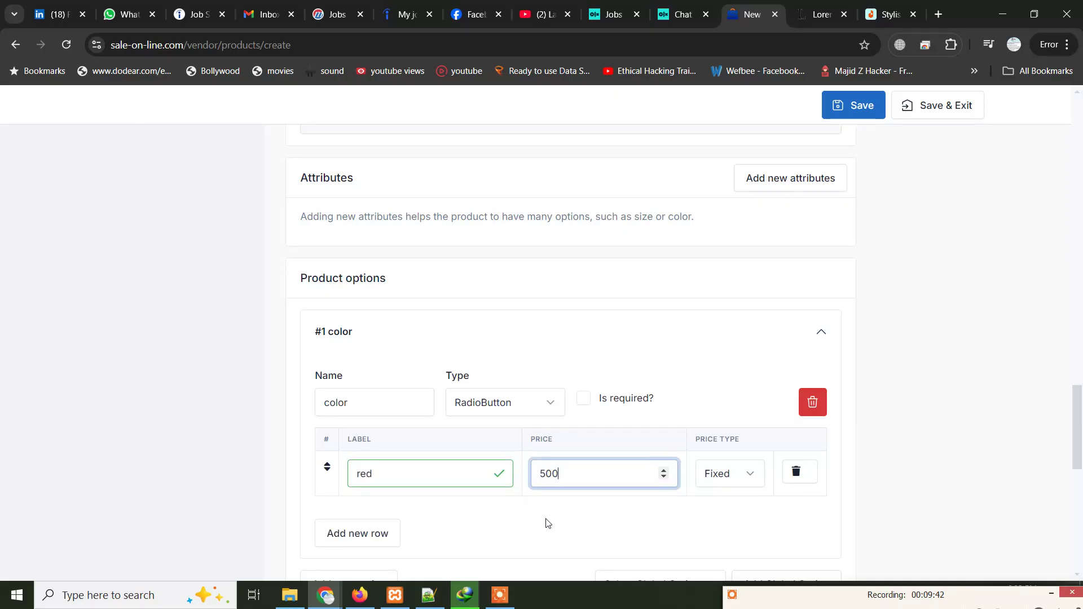
Add a second color row, blue, priced 500.
{"action": "left_click", "coordinate": [341, 534]}
{"action": "left_click", "coordinate": [430, 524]}
{"action": "type", "text": "blue"}
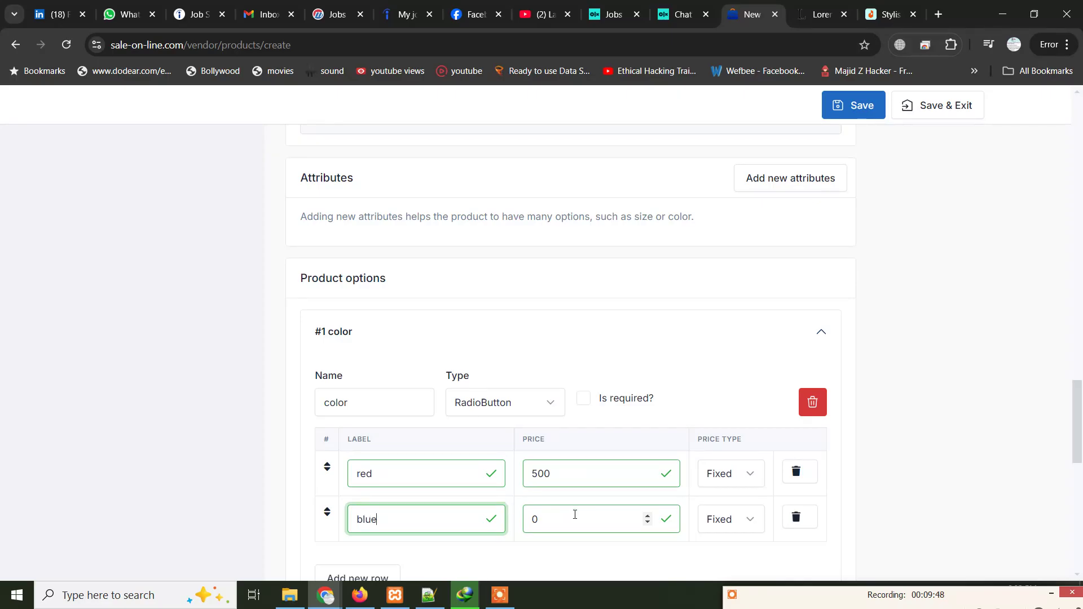
{"action": "left_click", "coordinate": [571, 515]}
{"action": "type", "text": "500"}
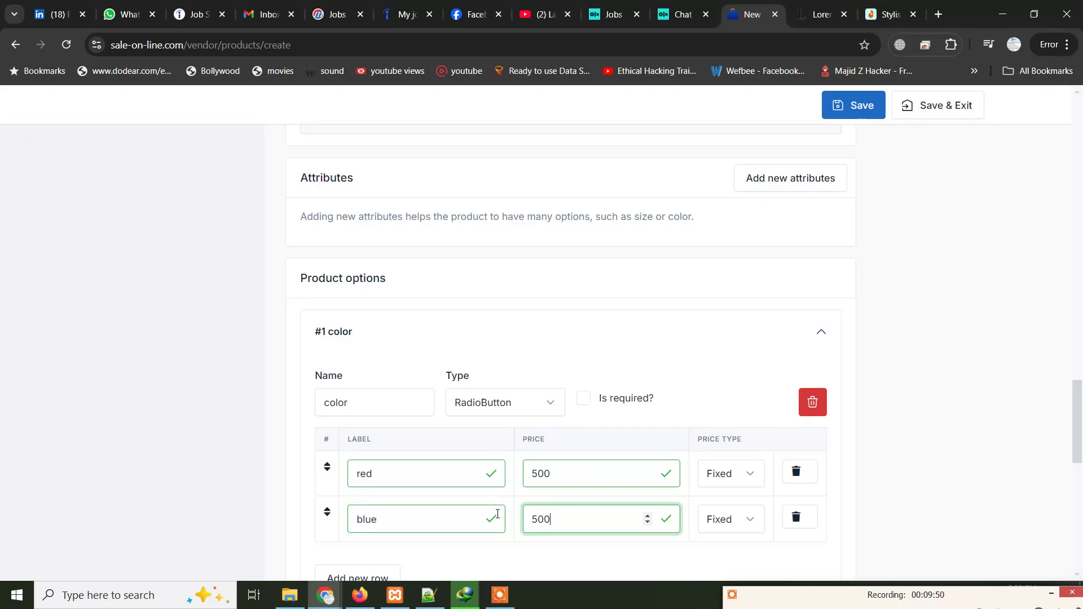
{"action": "scroll", "coordinate": [1055, 458], "scroll_direction": "down", "scroll_amount": 2}
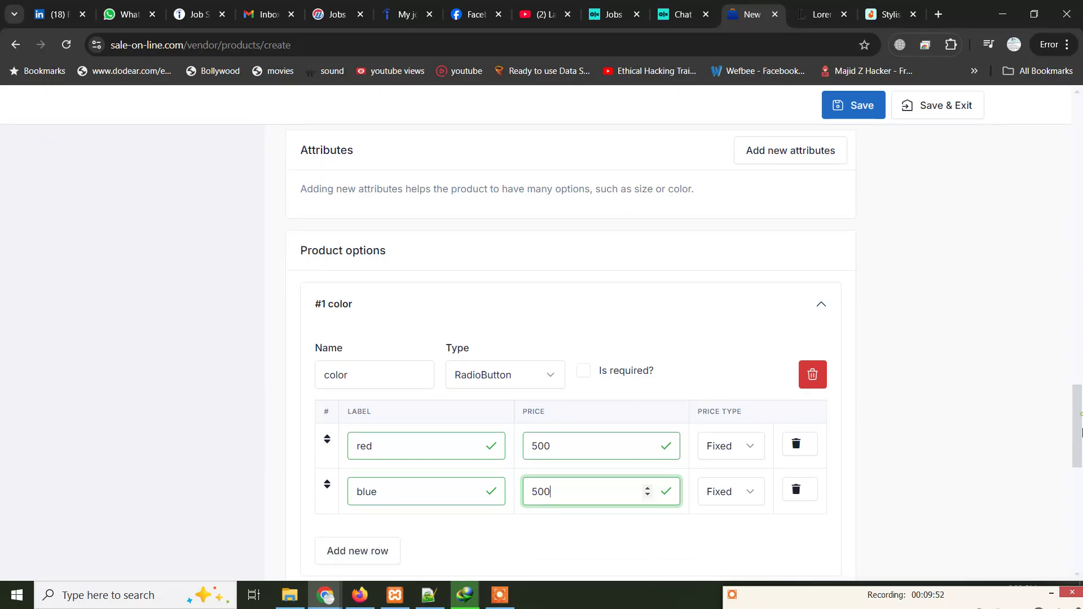
Add a third color row, green, priced 500.
{"action": "left_click", "coordinate": [362, 452]}
{"action": "left_click", "coordinate": [418, 440]}
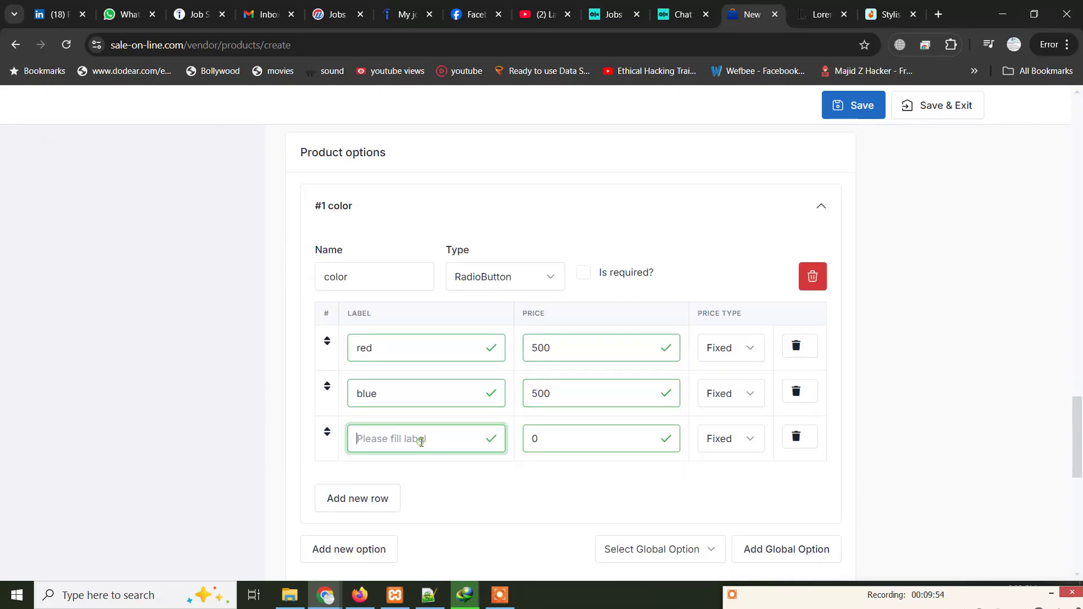
{"action": "type", "text": "green"}
{"action": "left_click", "coordinate": [567, 440]}
{"action": "key", "text": "BackSpace"}
{"action": "type", "text": "500"}
{"action": "left_click", "coordinate": [1021, 417]}
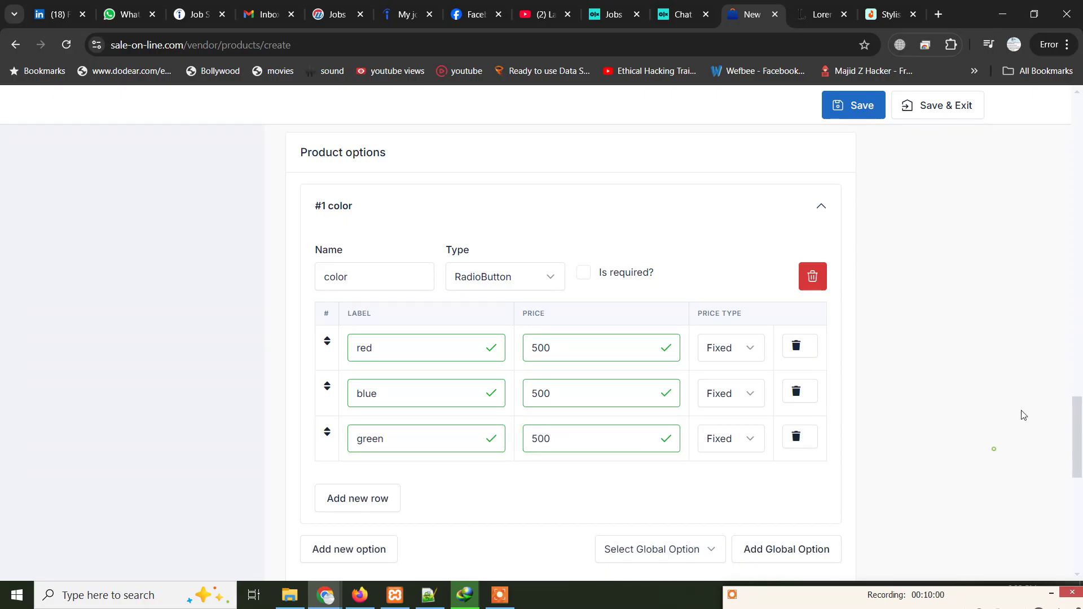
{"action": "scroll", "coordinate": [1022, 418], "scroll_direction": "down", "scroll_amount": 4}
{"action": "scroll", "coordinate": [1081, 502], "scroll_direction": "down", "scroll_amount": 1}
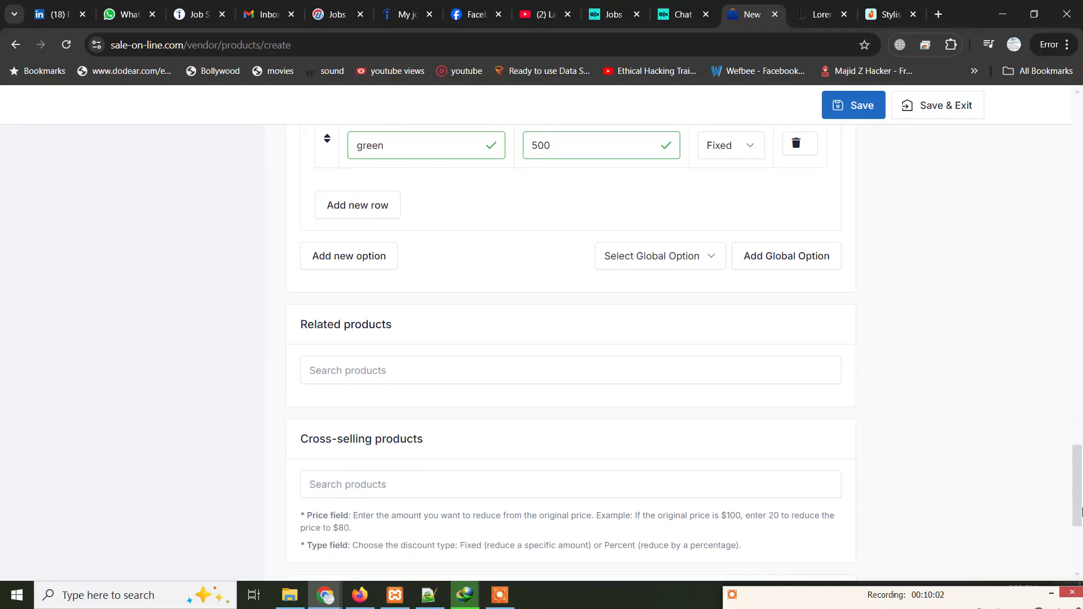
Add a second product option named Size.
{"action": "left_click", "coordinate": [354, 261]}
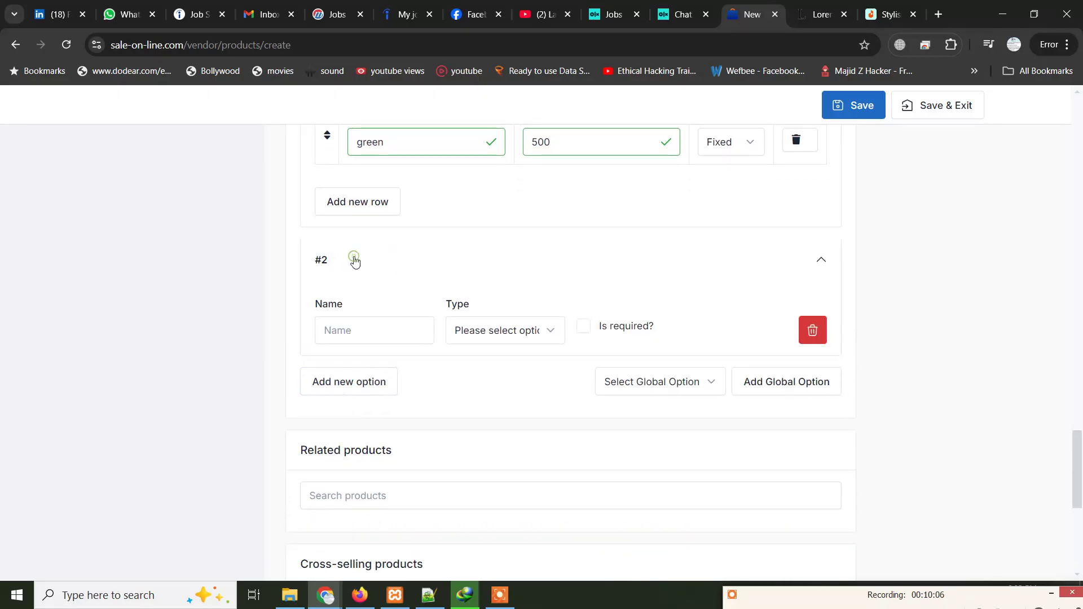
{"action": "left_click", "coordinate": [397, 327]}
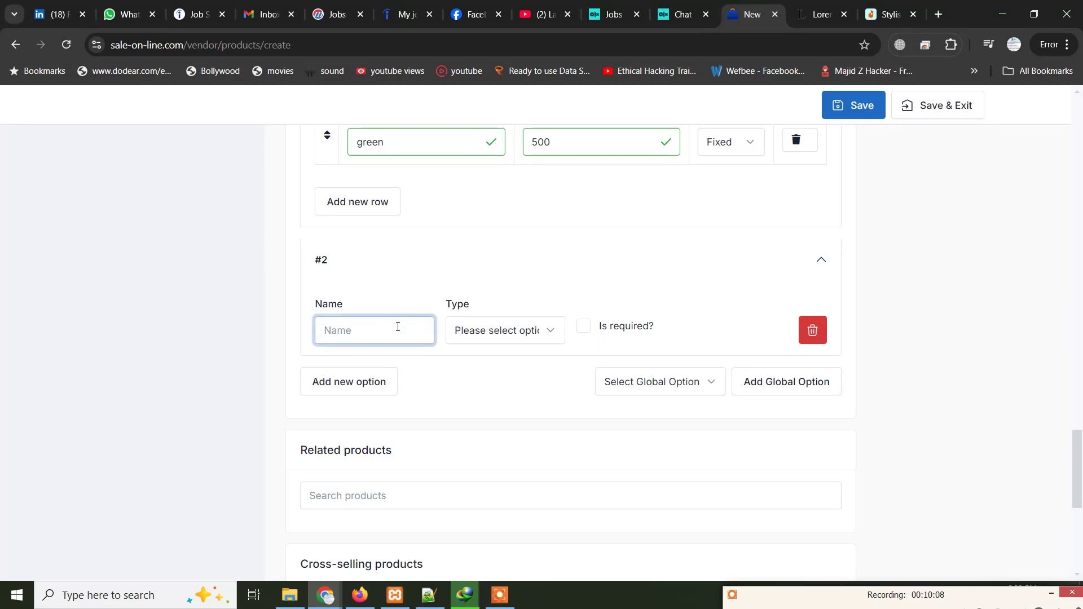
{"action": "type", "text": "Size"}
{"action": "scroll", "coordinate": [1081, 462], "scroll_direction": "up", "scroll_amount": 7}
{"action": "scroll", "coordinate": [1072, 395], "scroll_direction": "down", "scroll_amount": 3}
{"action": "scroll", "coordinate": [915, 295], "scroll_direction": "up", "scroll_amount": 4}
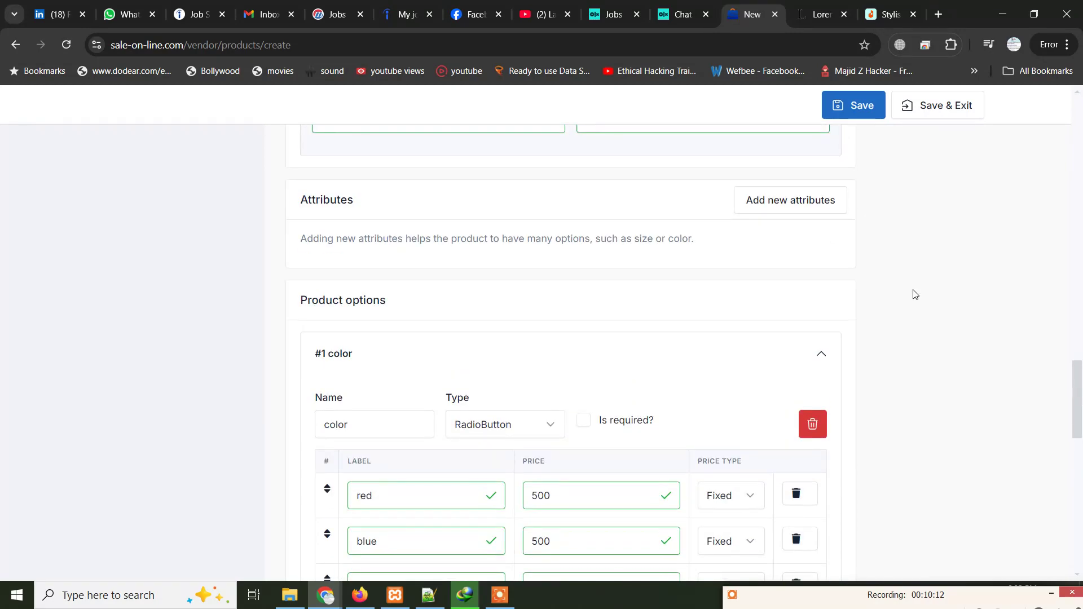
Cancel a briefly started Size attribute and remove an extra empty color row.
{"action": "left_click", "coordinate": [816, 207]}
{"action": "left_click", "coordinate": [435, 302]}
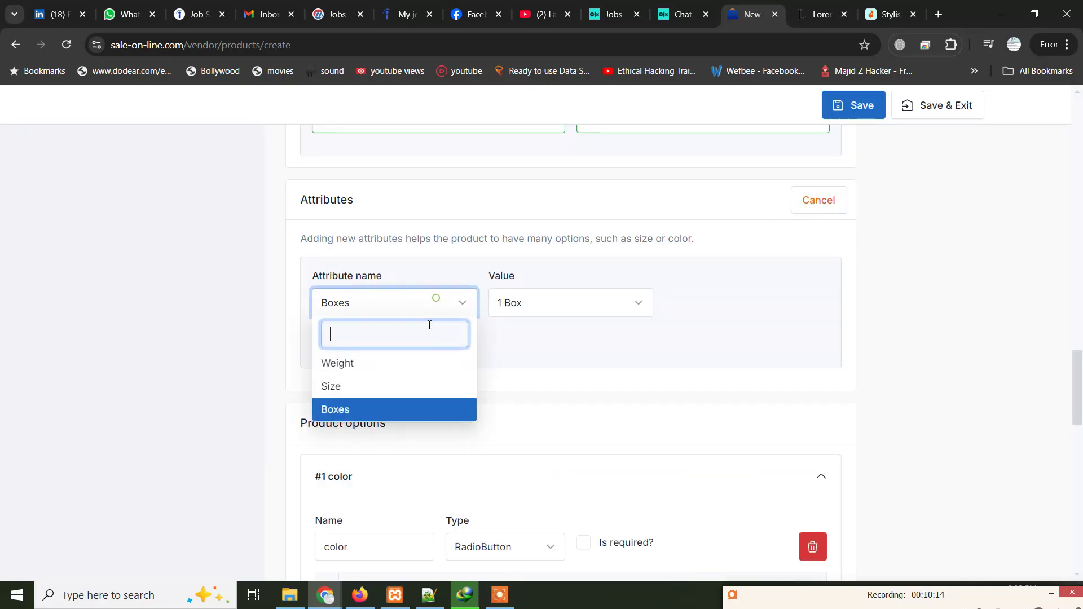
{"action": "left_click", "coordinate": [395, 387]}
{"action": "left_click", "coordinate": [607, 304]}
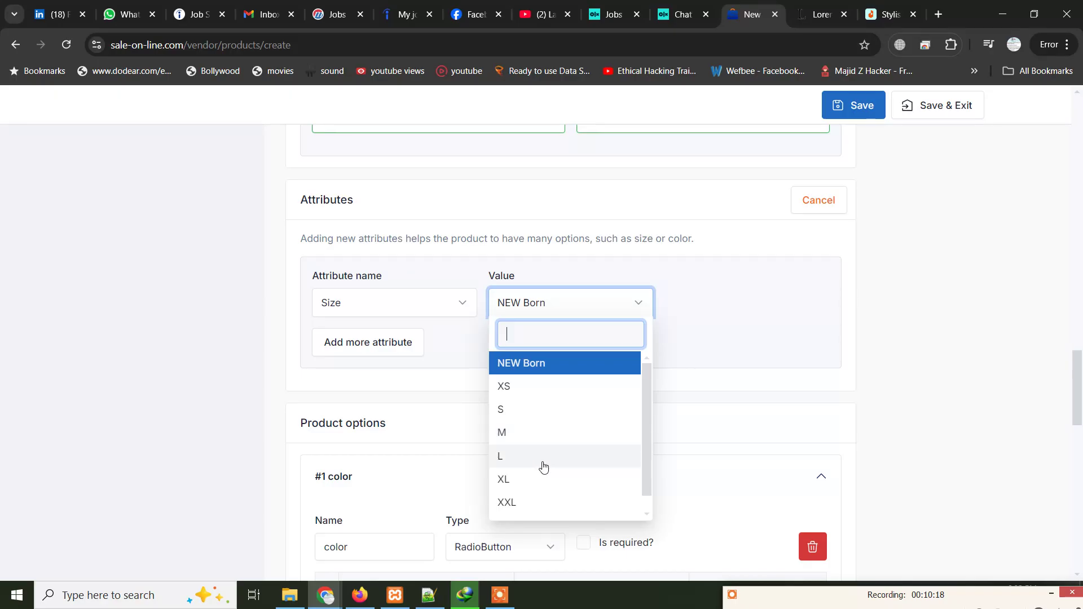
{"action": "left_click", "coordinate": [821, 209]}
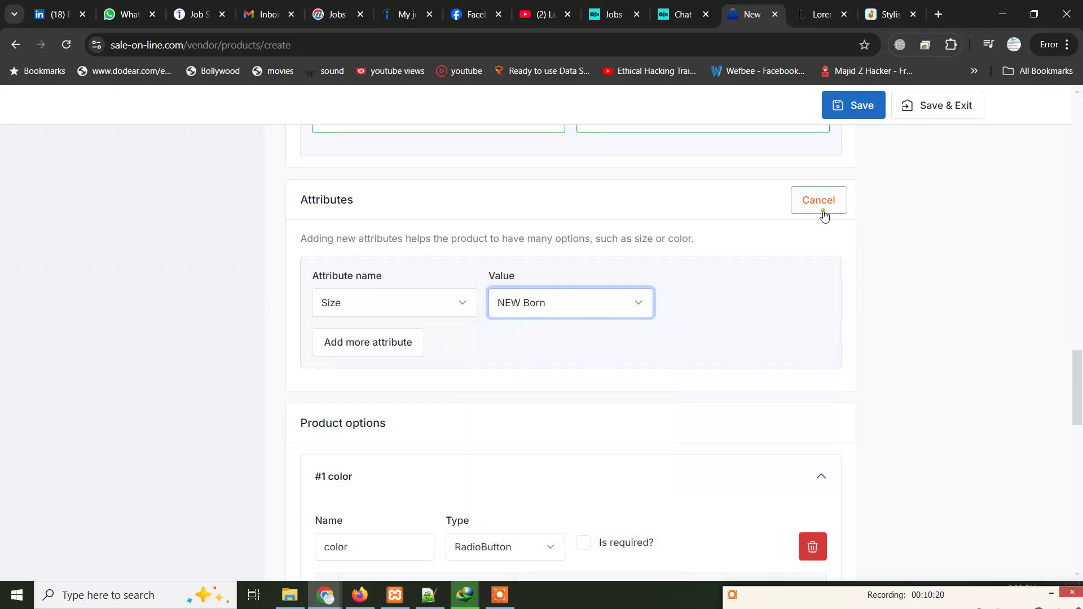
{"action": "left_click_drag", "start_coordinate": [1079, 397], "coordinate": [1080, 441]}
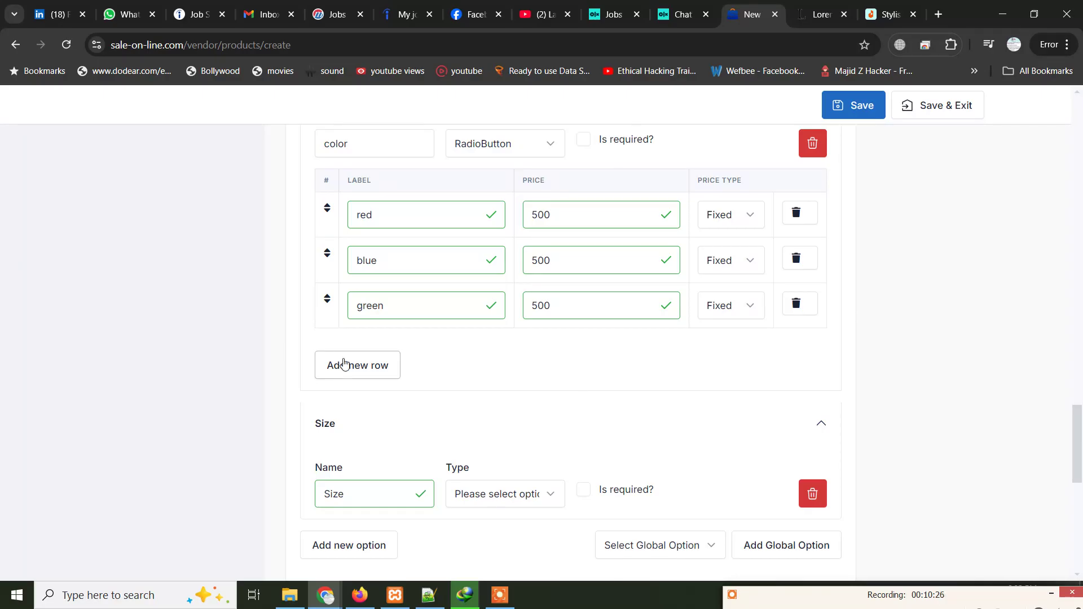
{"action": "left_click", "coordinate": [344, 364]}
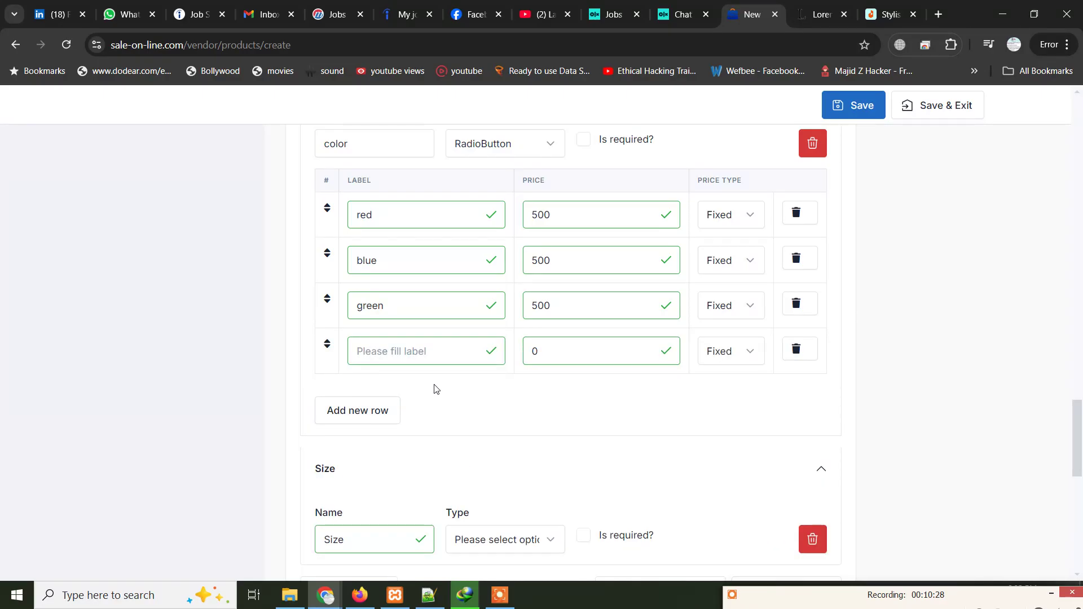
{"action": "left_click", "coordinate": [805, 349]}
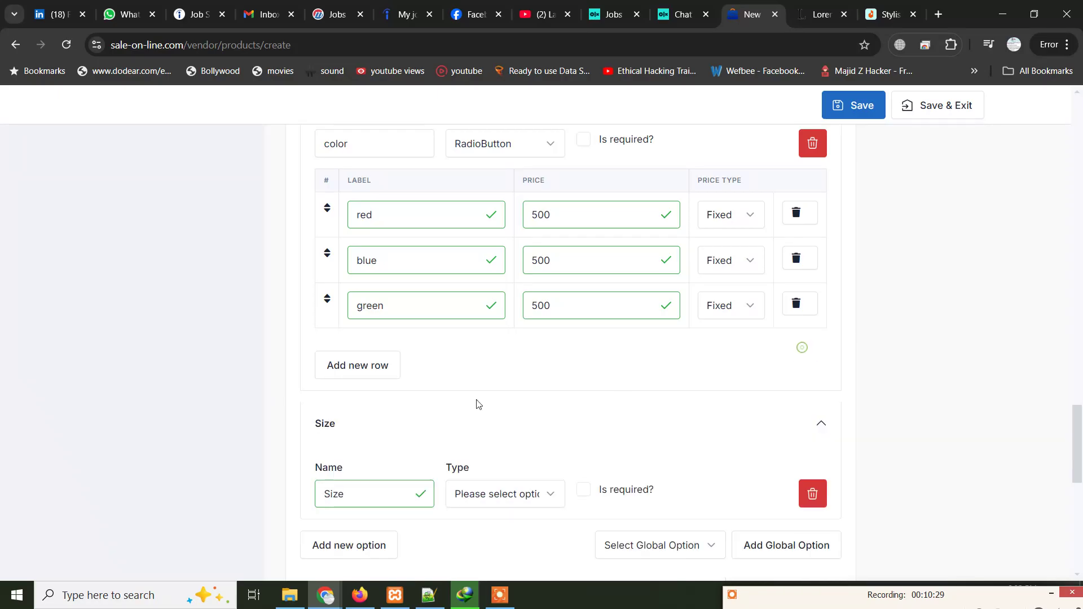
Make the Size option a RadioButton with a first row 32 priced 1500.
{"action": "left_click", "coordinate": [526, 502]}
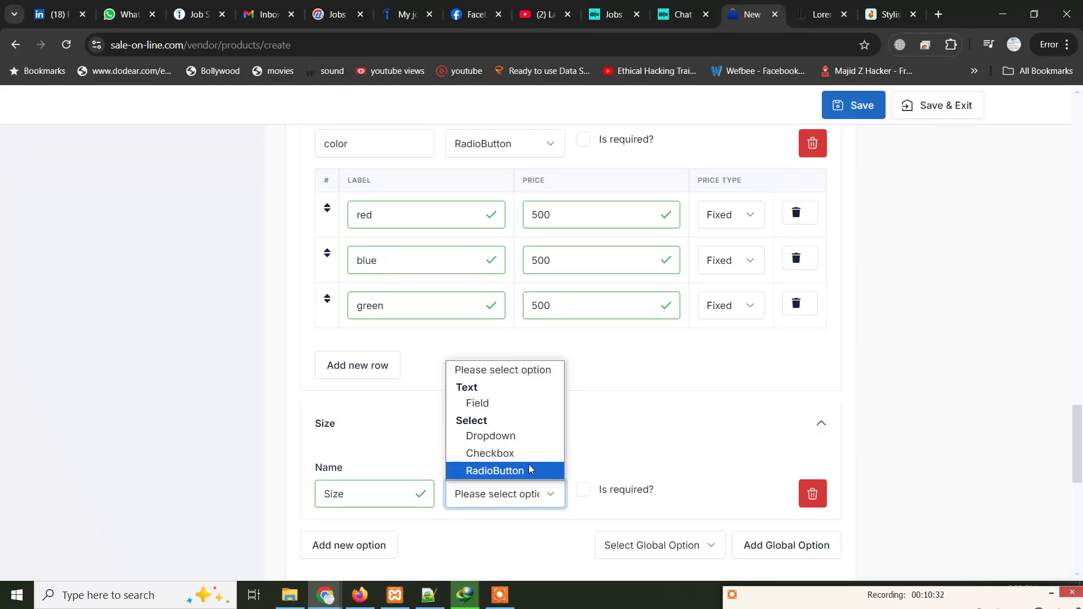
{"action": "left_click", "coordinate": [531, 472]}
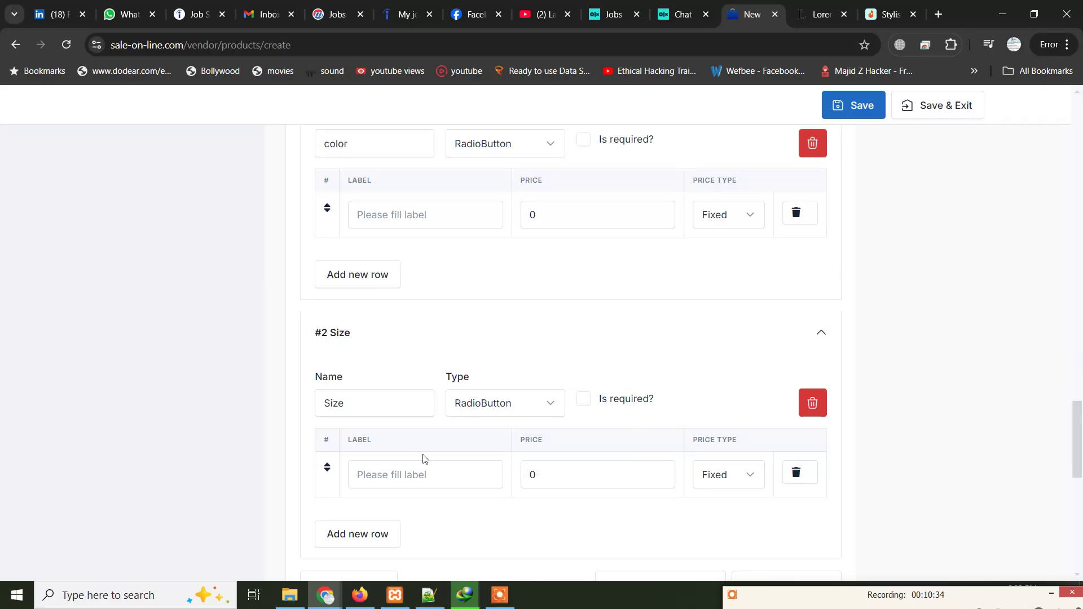
{"action": "left_click", "coordinate": [413, 475]}
{"action": "type", "text": "32"}
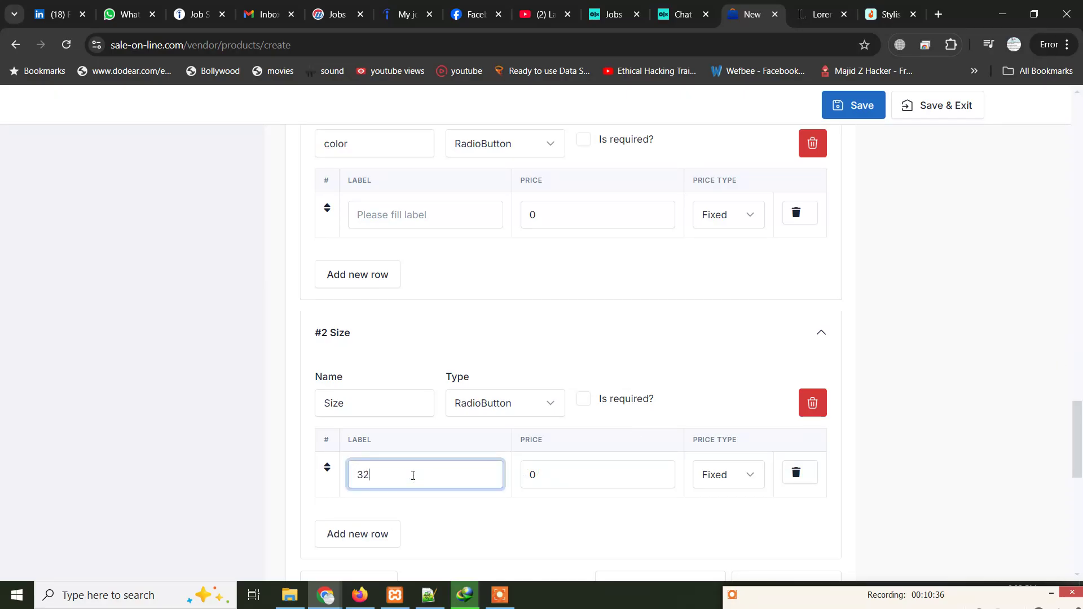
{"action": "left_click", "coordinate": [553, 474]}
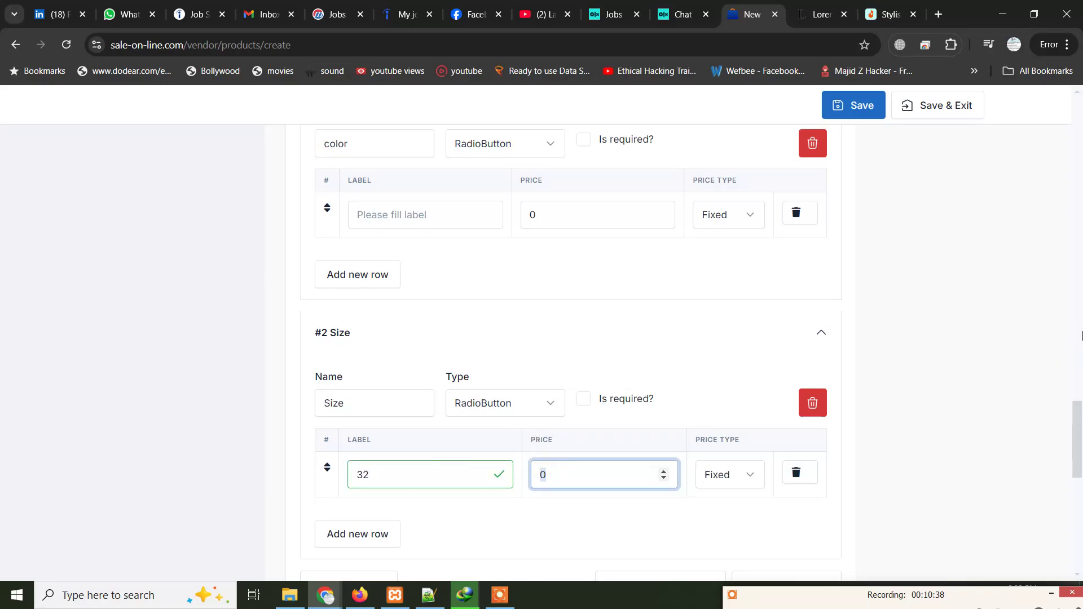
{"action": "type", "text": "1500"}
Add Size rows 54 priced 2000 and 64.
{"action": "left_click", "coordinate": [368, 532]}
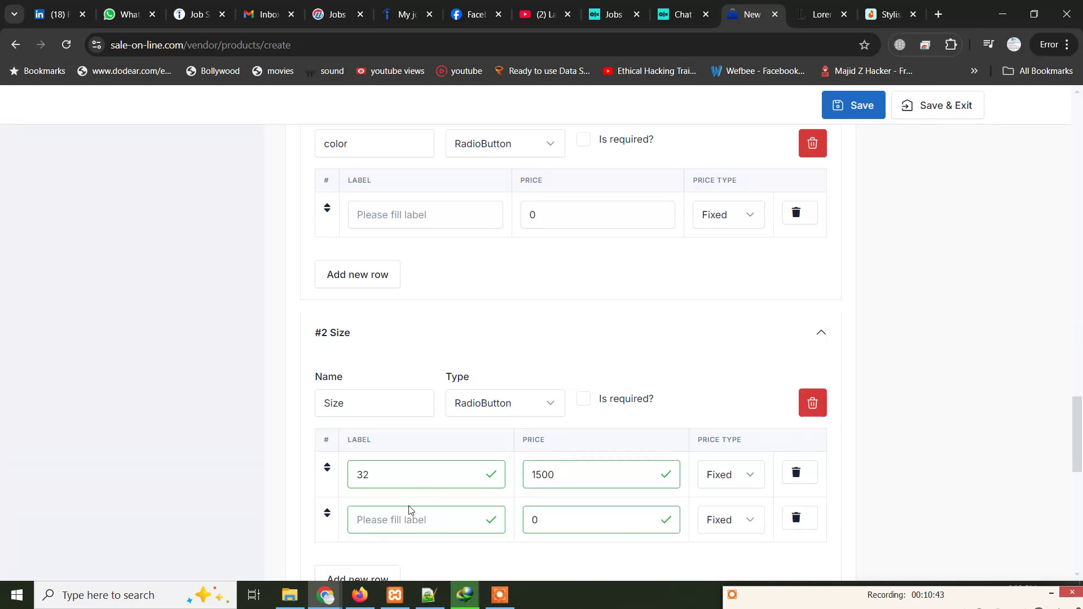
{"action": "left_click", "coordinate": [407, 522]}
{"action": "type", "text": "54"}
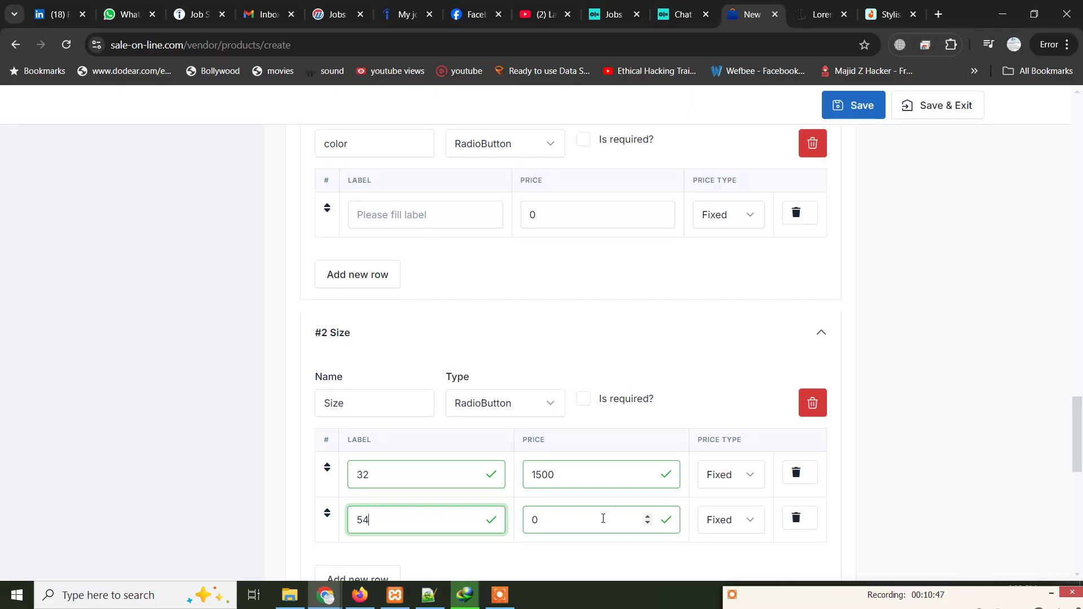
{"action": "key", "text": "Tab"}
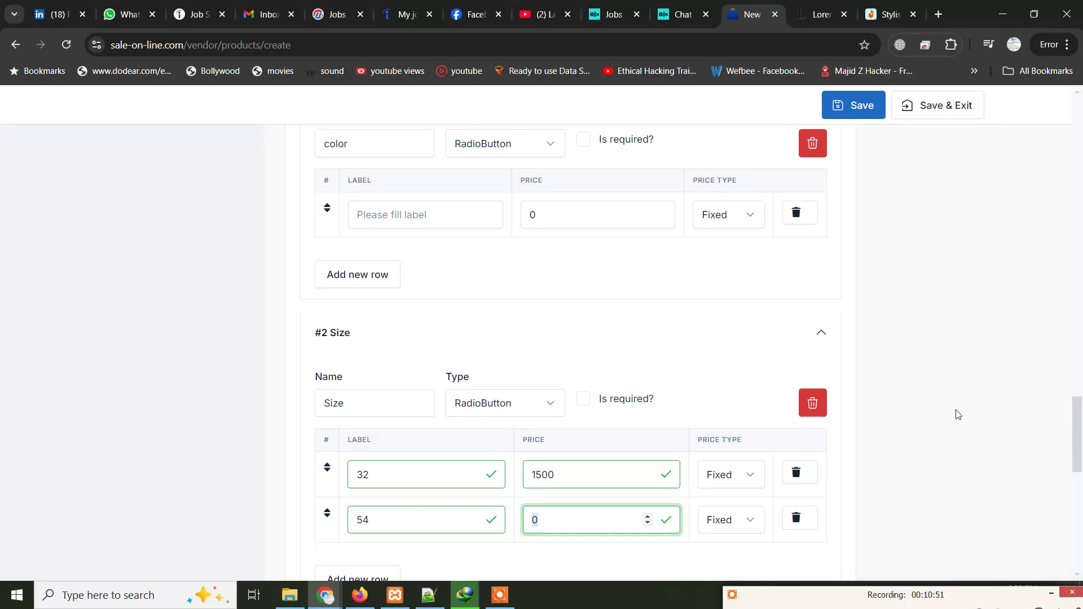
{"action": "type", "text": "2000"}
{"action": "scroll", "coordinate": [1077, 449], "scroll_direction": "down", "scroll_amount": 2}
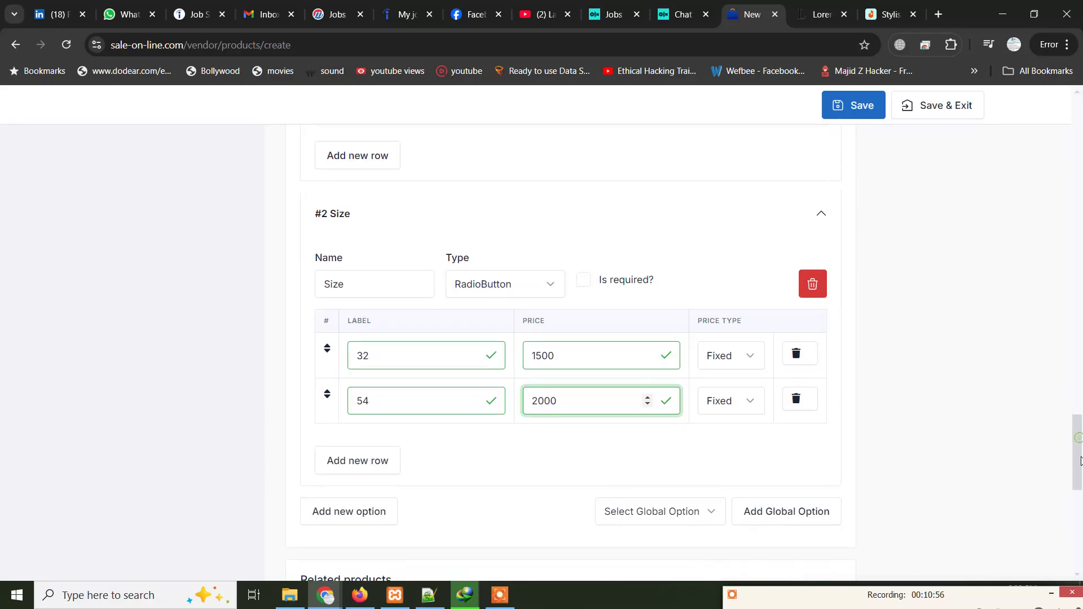
{"action": "left_click", "coordinate": [346, 462]}
{"action": "left_click", "coordinate": [419, 454]}
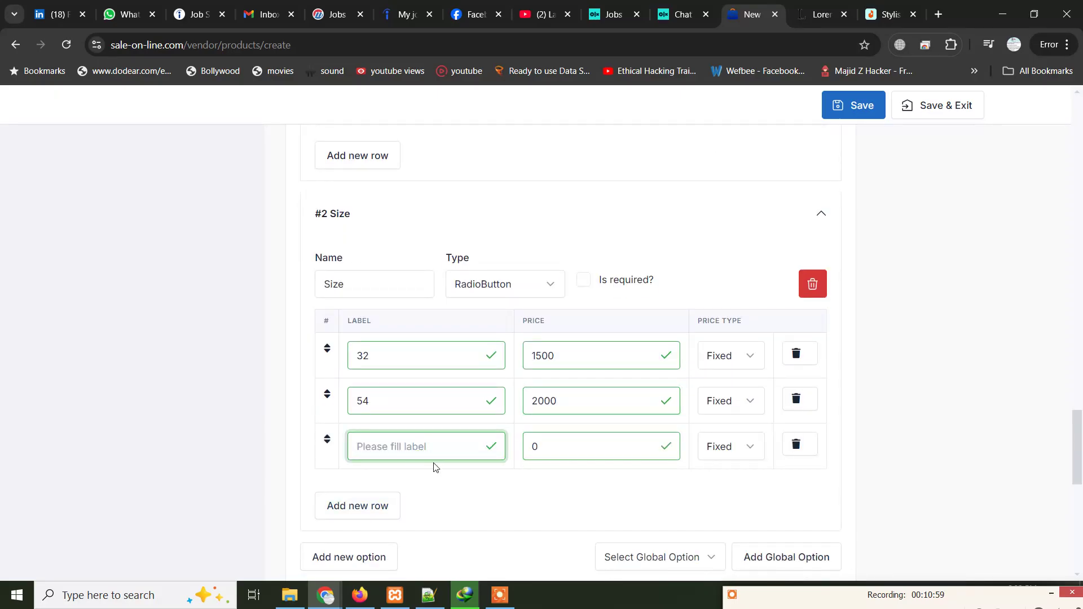
{"action": "type", "text": "64"}
{"action": "key", "text": "Tab"}
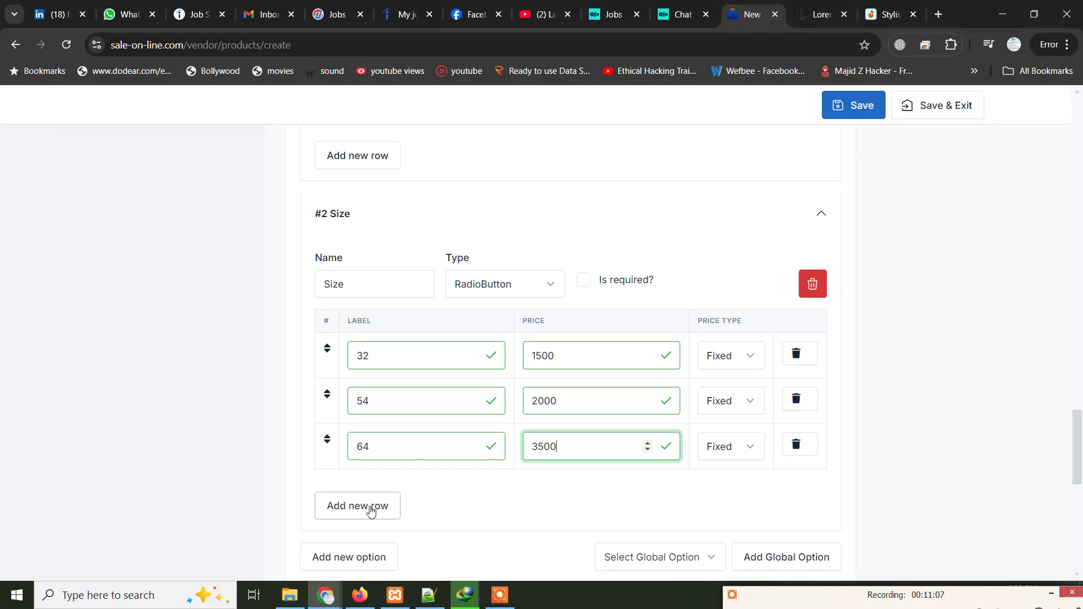
{"action": "scroll", "coordinate": [1077, 372], "scroll_direction": "up", "scroll_amount": 6}
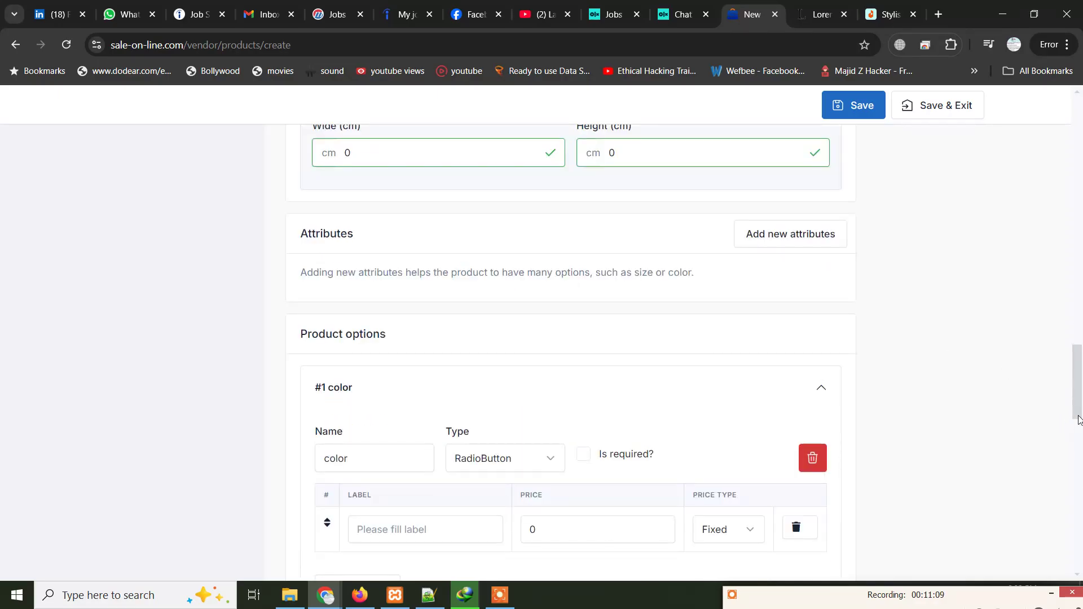
{"action": "scroll", "coordinate": [1081, 421], "scroll_direction": "down", "scroll_amount": 2}
{"action": "left_click_drag", "start_coordinate": [1081, 420], "coordinate": [1081, 505]}
{"action": "scroll", "coordinate": [556, 358], "scroll_direction": "down", "scroll_amount": 2}
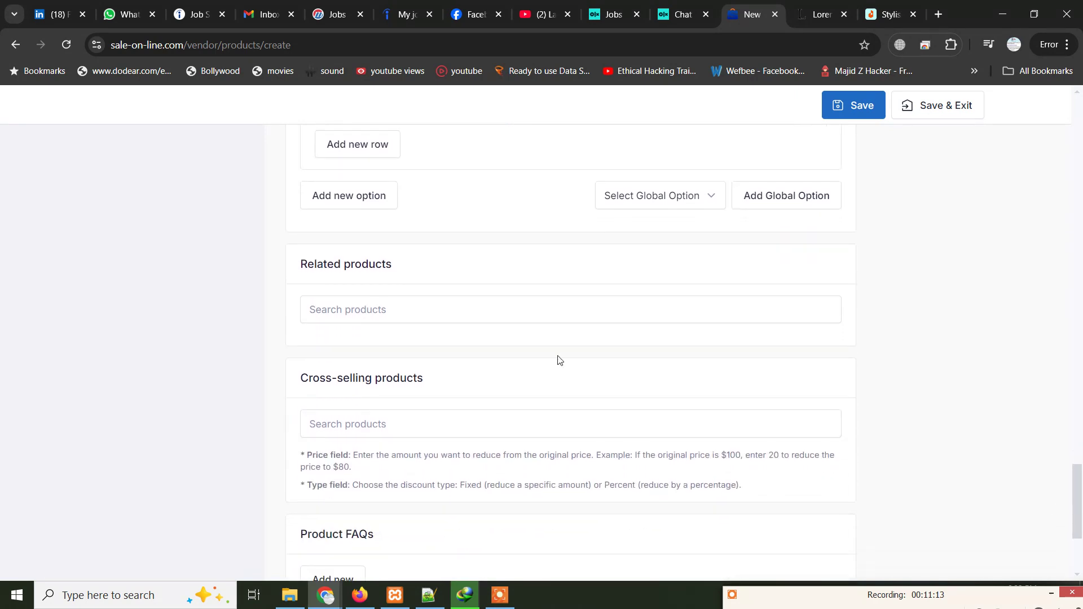
{"action": "left_click", "coordinate": [385, 308]}
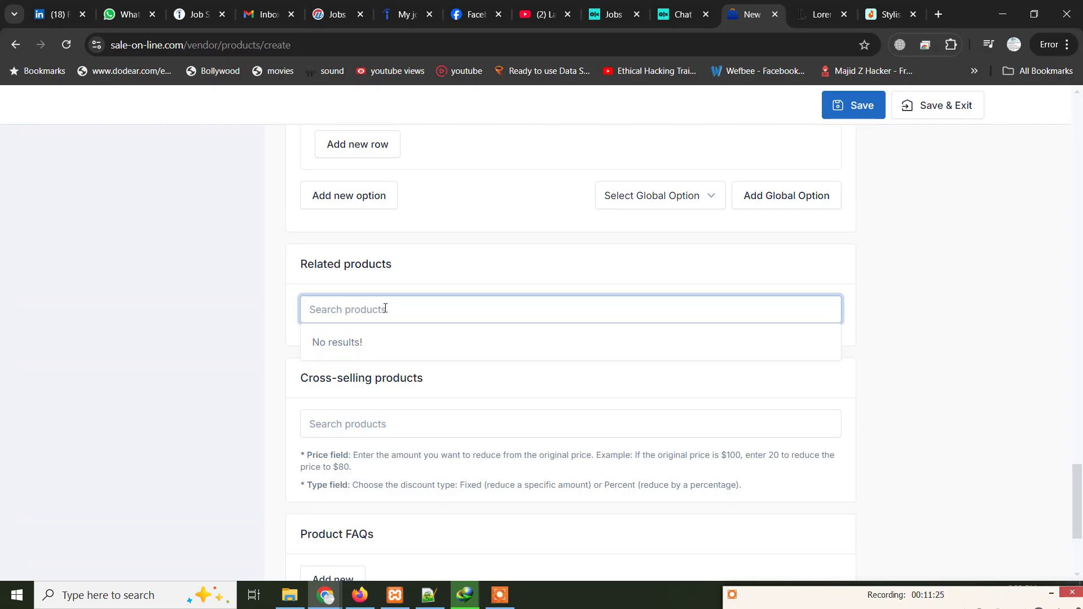
{"action": "left_click", "coordinate": [357, 336]}
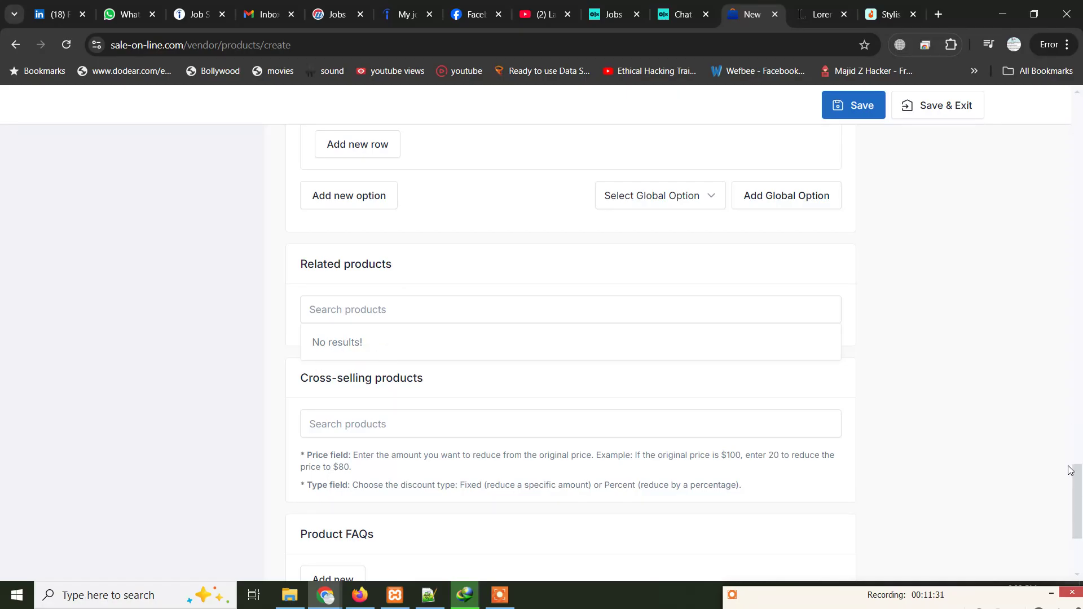
{"action": "scroll", "coordinate": [1082, 478], "scroll_direction": "down", "scroll_amount": 3}
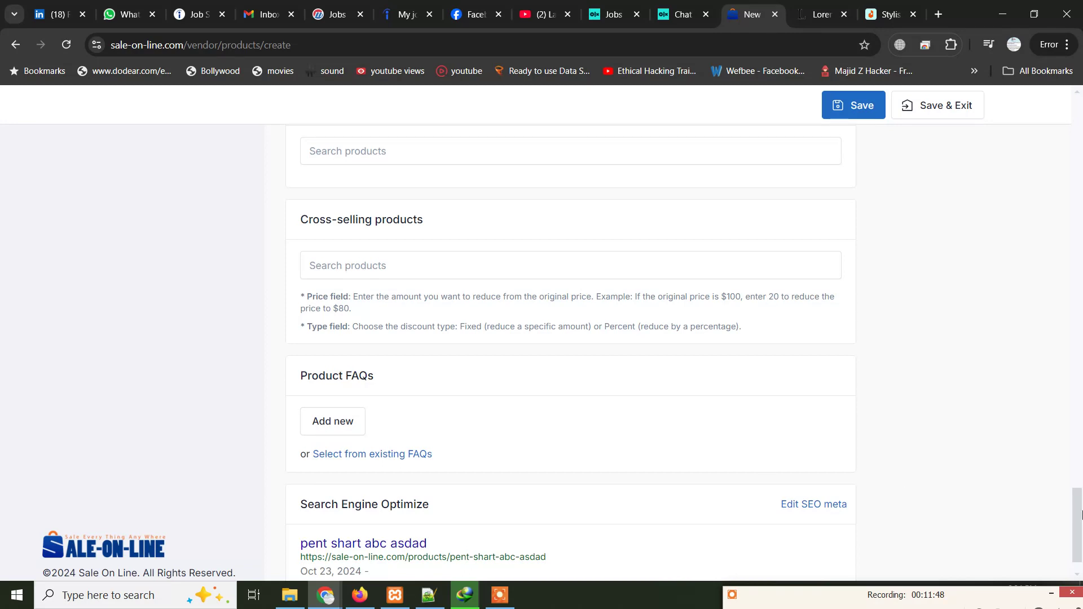
Tick Men's Fashion categories Shirts & Polo, T-Shirts & Tanks and Pants & Jeans.
{"action": "left_click_drag", "start_coordinate": [1082, 515], "coordinate": [1081, 138]}
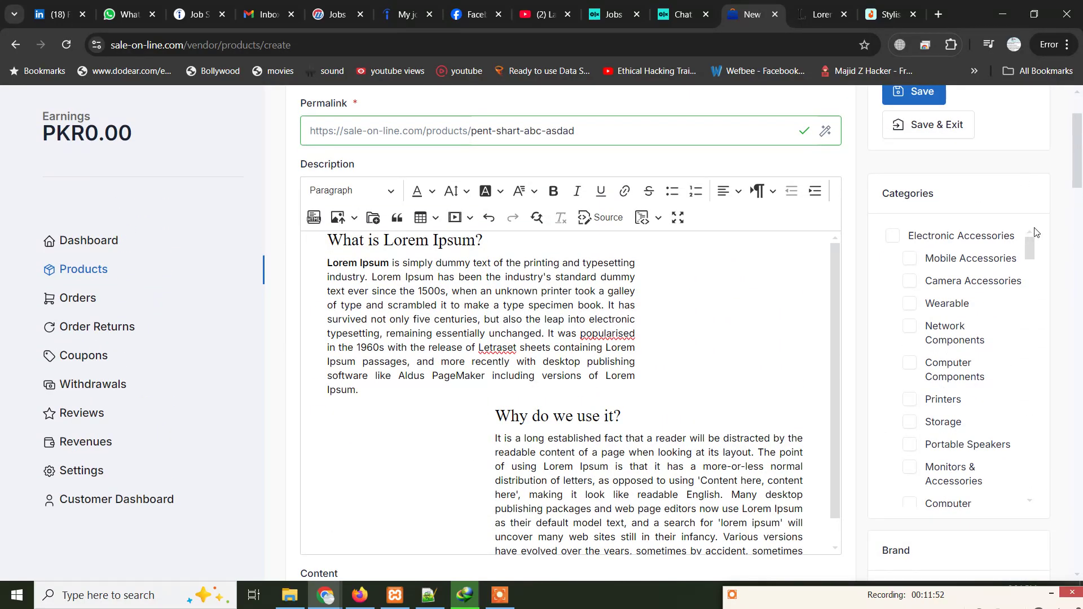
{"action": "left_click_drag", "start_coordinate": [1030, 249], "coordinate": [1056, 432]}
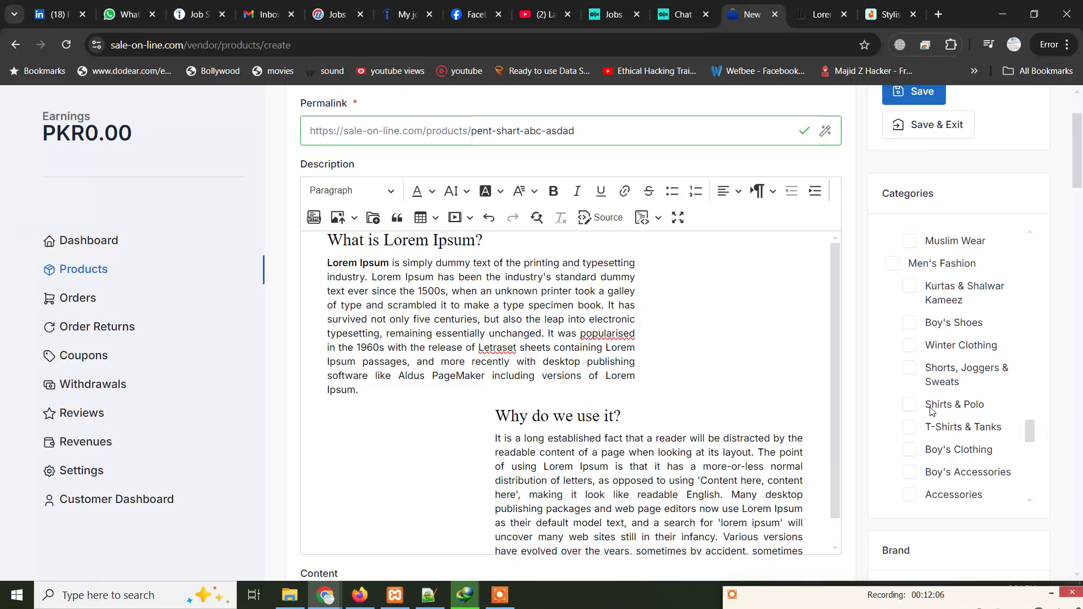
{"action": "left_click", "coordinate": [911, 408]}
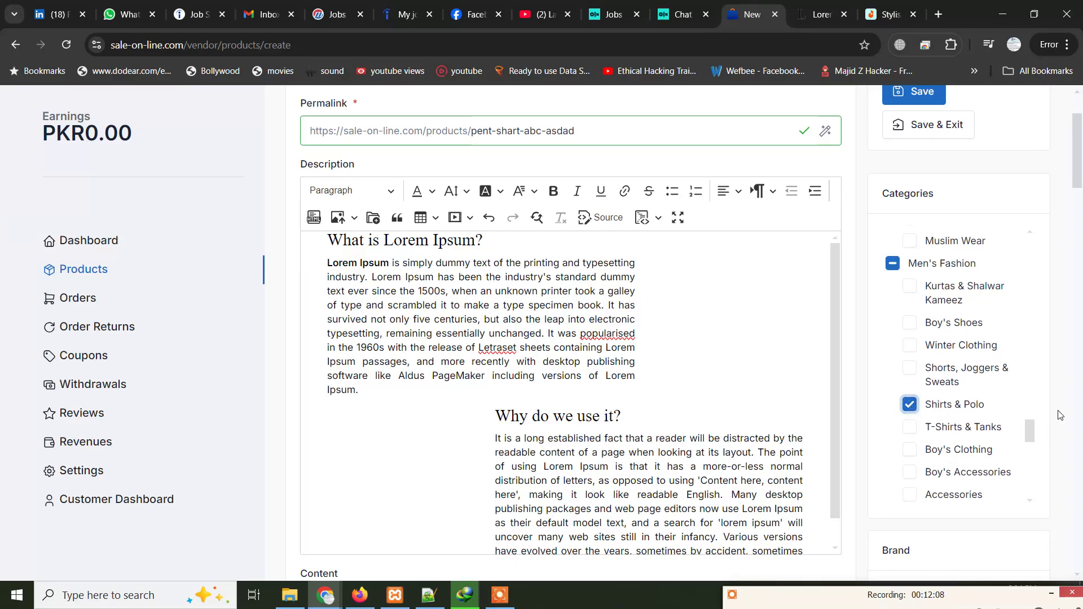
{"action": "scroll", "coordinate": [1032, 431], "scroll_direction": "down", "scroll_amount": 1}
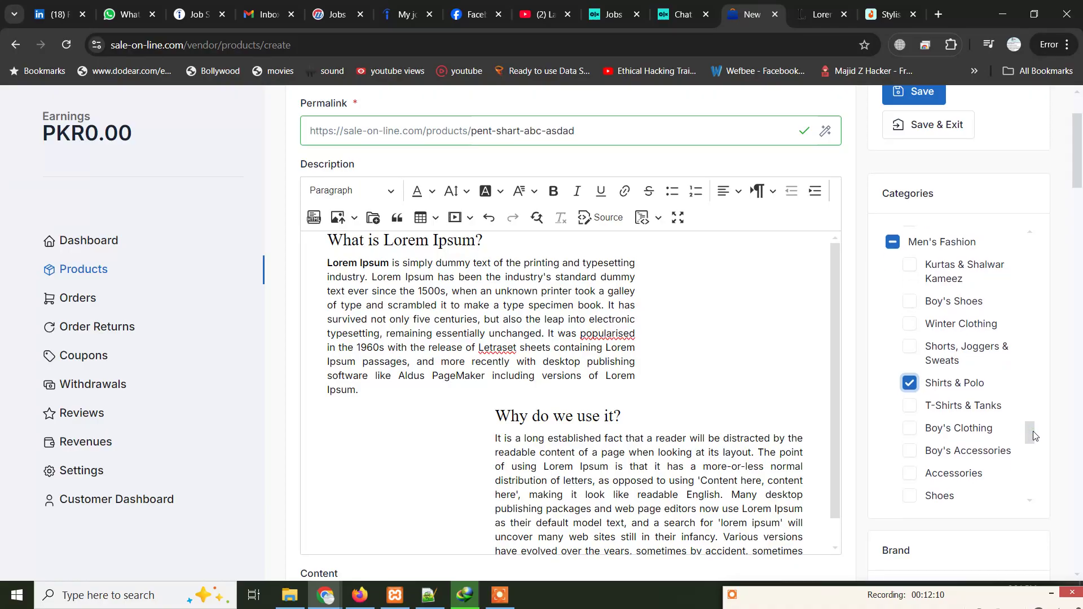
{"action": "left_click", "coordinate": [910, 408]}
{"action": "left_click_drag", "start_coordinate": [1031, 435], "coordinate": [1036, 444]}
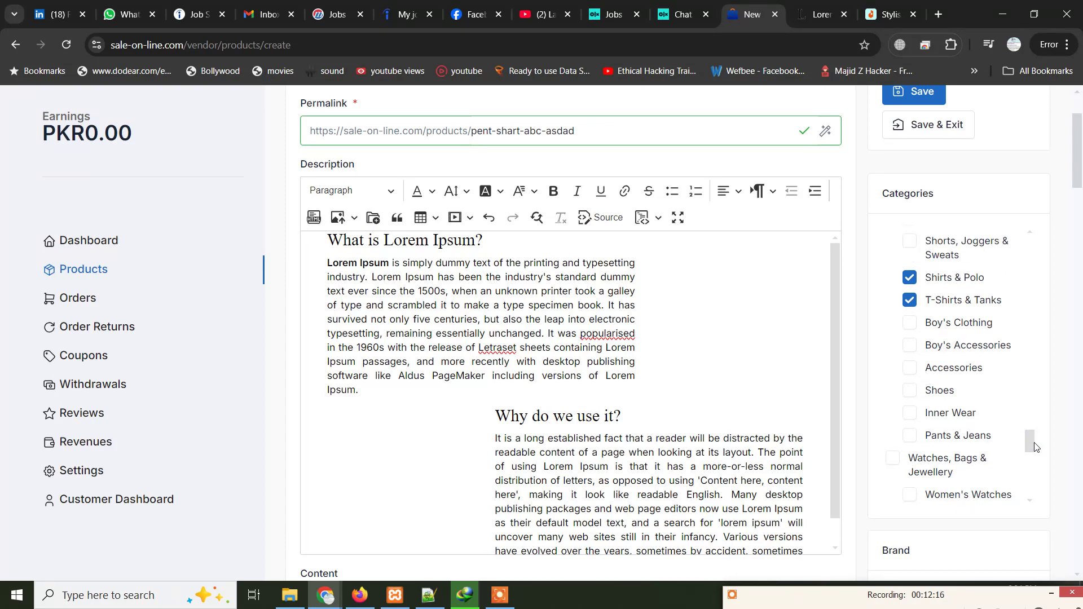
{"action": "left_click", "coordinate": [911, 436]}
{"action": "left_click_drag", "start_coordinate": [1077, 136], "coordinate": [1082, 212]}
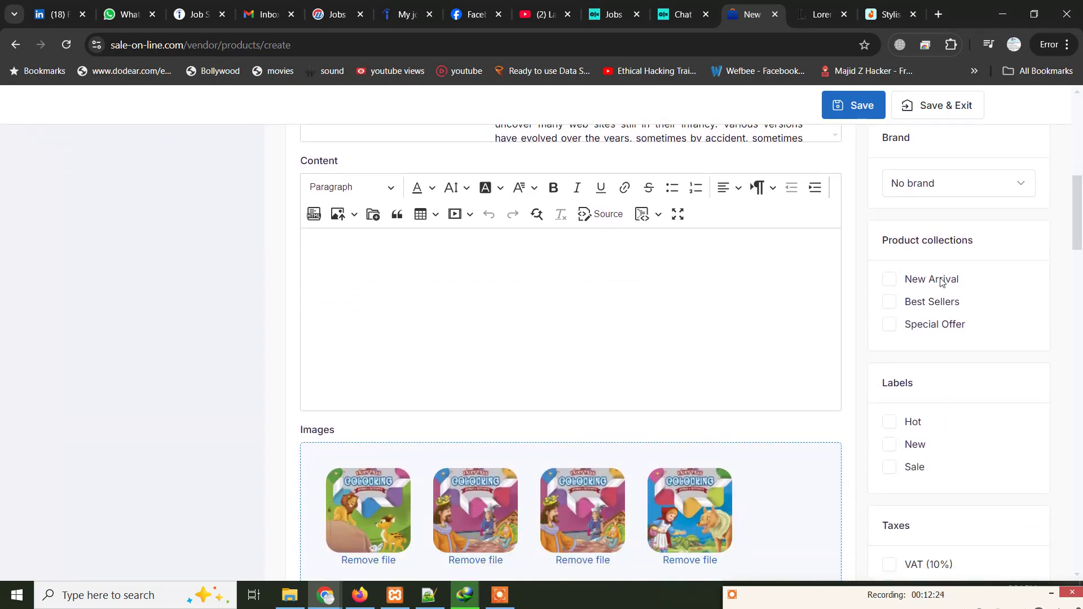
Add the product to the Special Offer collection and label it New and Hot.
{"action": "left_click", "coordinate": [946, 332]}
{"action": "scroll", "coordinate": [1082, 189], "scroll_direction": "down", "scroll_amount": 3}
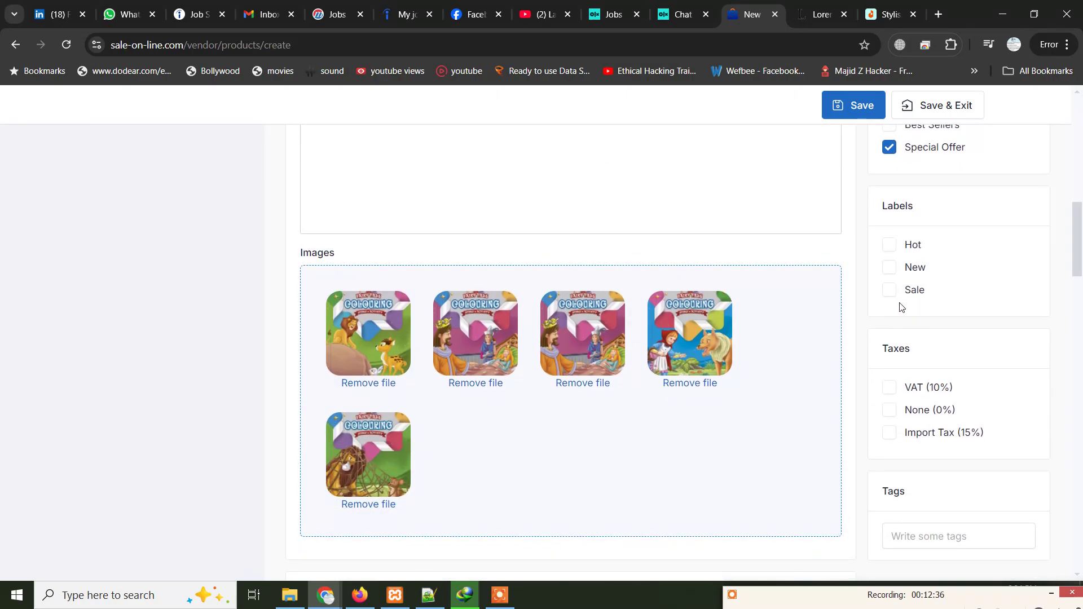
{"action": "left_click", "coordinate": [891, 270]}
{"action": "left_click", "coordinate": [892, 249]}
Apply Import Tax (15%) and VAT (10%) to the product.
{"action": "left_click_drag", "start_coordinate": [1082, 241], "coordinate": [1082, 262]}
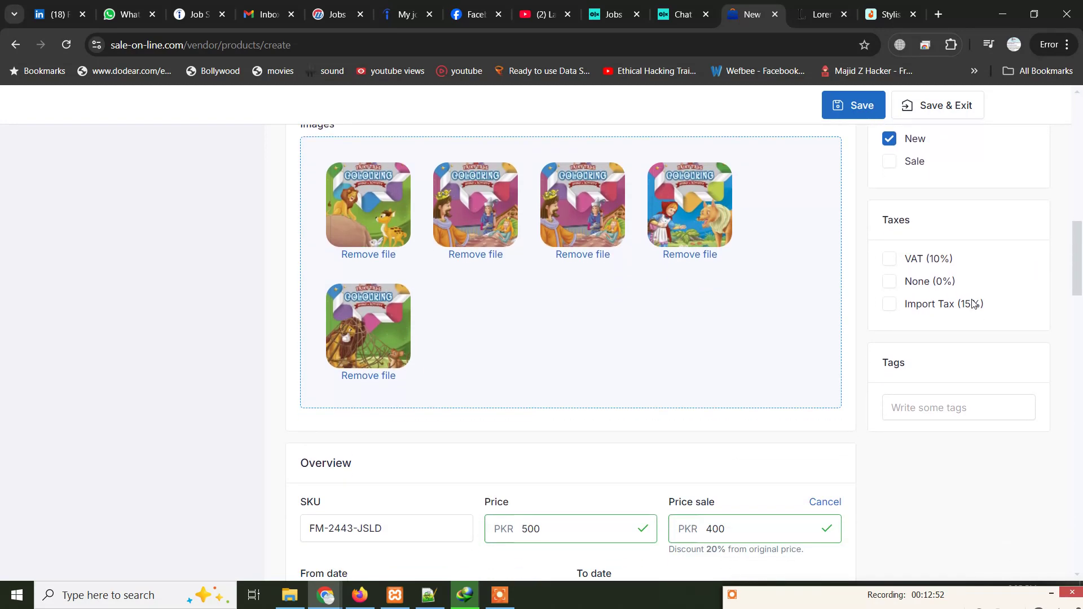
{"action": "left_click", "coordinate": [890, 308]}
{"action": "left_click", "coordinate": [891, 262]}
{"action": "scroll", "coordinate": [1079, 285], "scroll_direction": "down", "scroll_amount": 1}
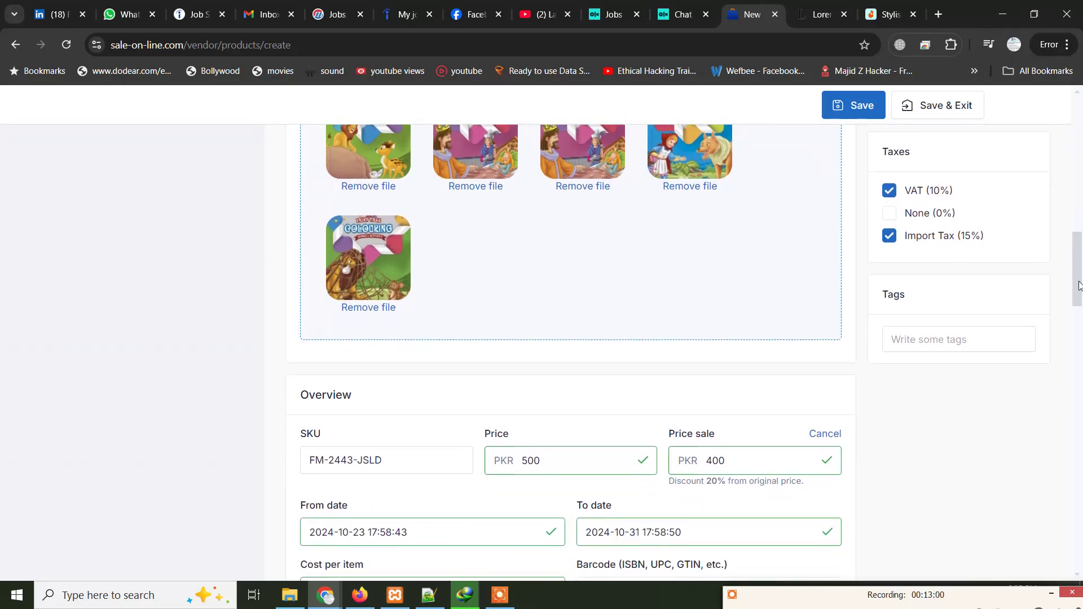
{"action": "left_click", "coordinate": [925, 338]}
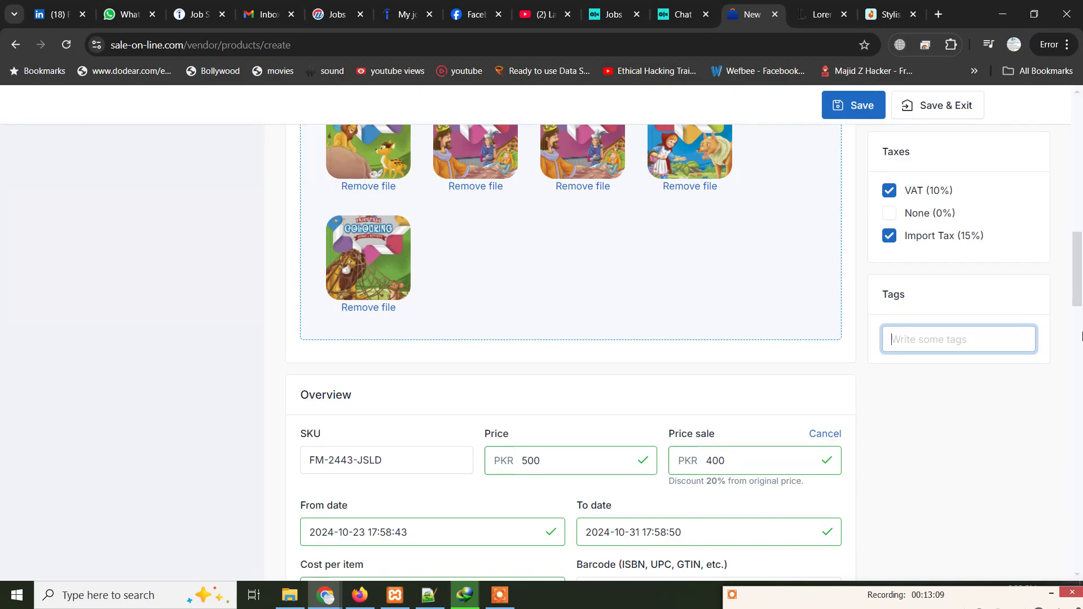
Add the tags man jeans, jeans, pents, man fashion and shirts.
{"action": "type", "text": "man"}
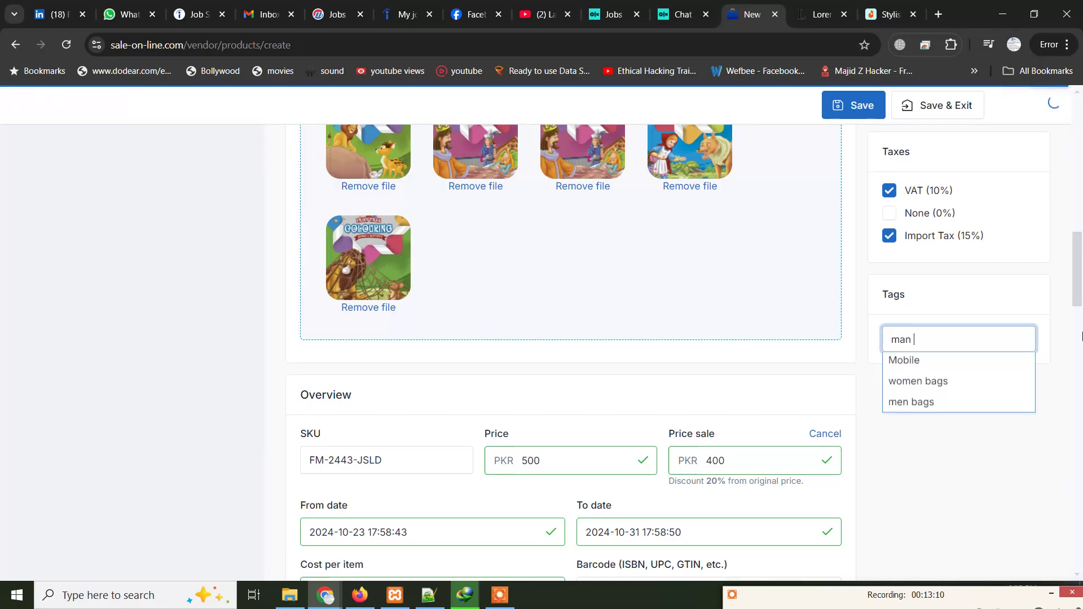
{"action": "type", "text": " jeans"}
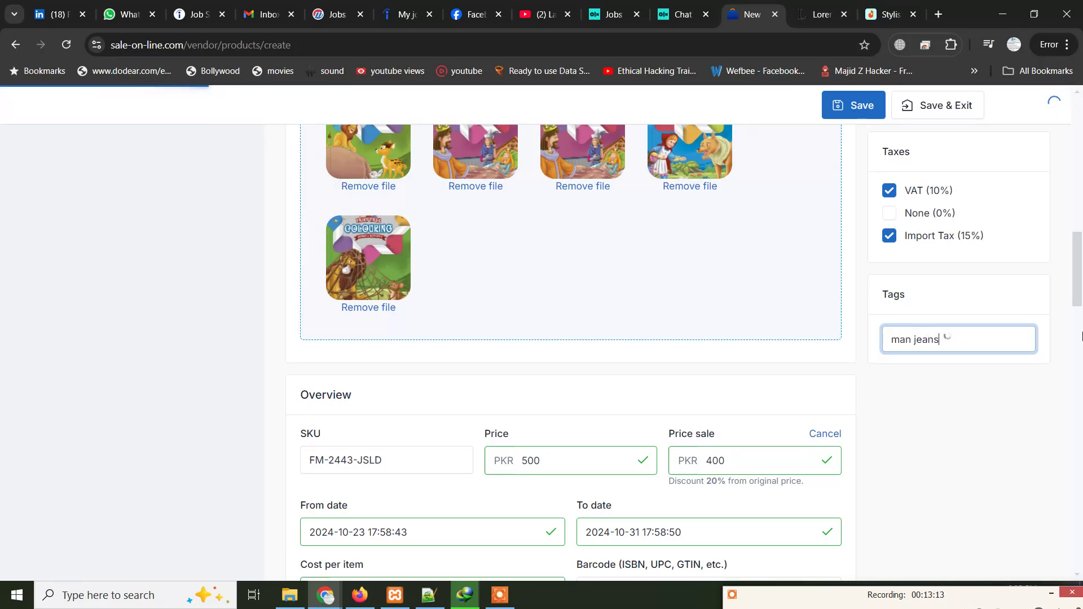
{"action": "key", "text": "Return"}
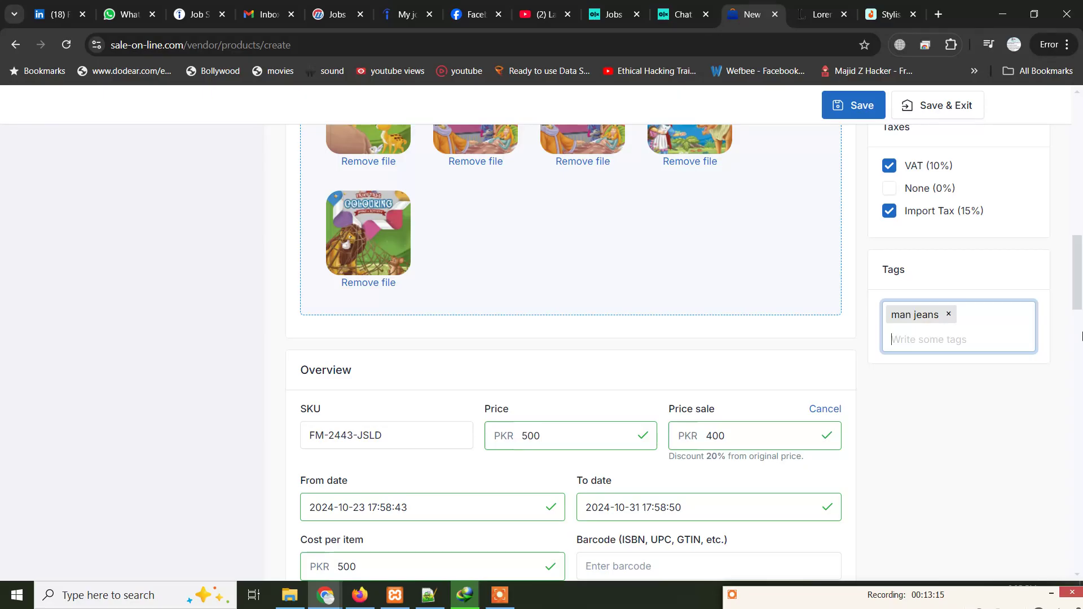
{"action": "type", "text": "jeans"}
{"action": "key", "text": "Return"}
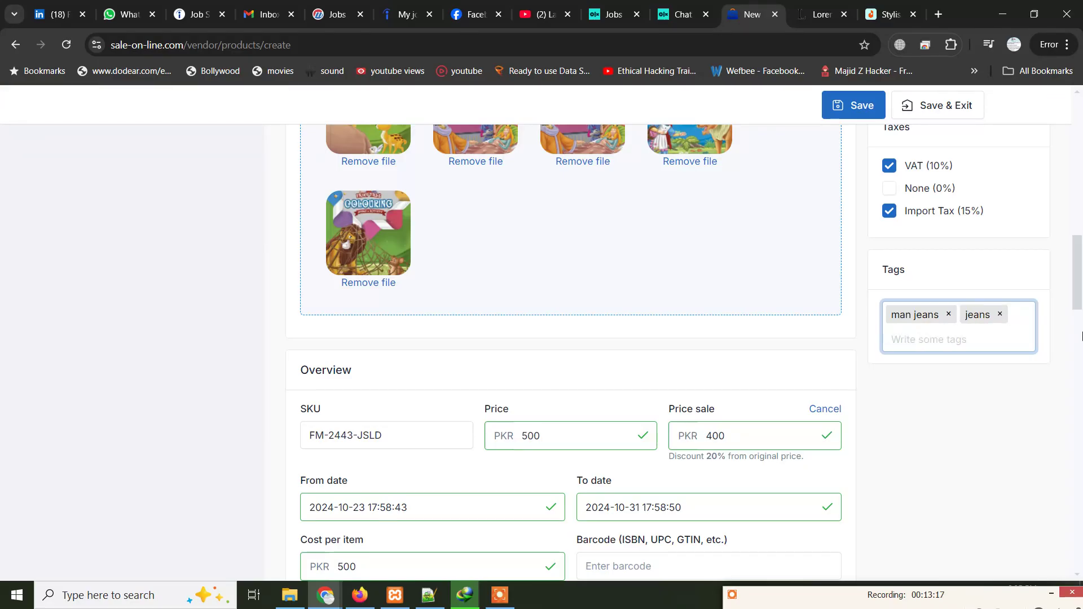
{"action": "type", "text": "pents"}
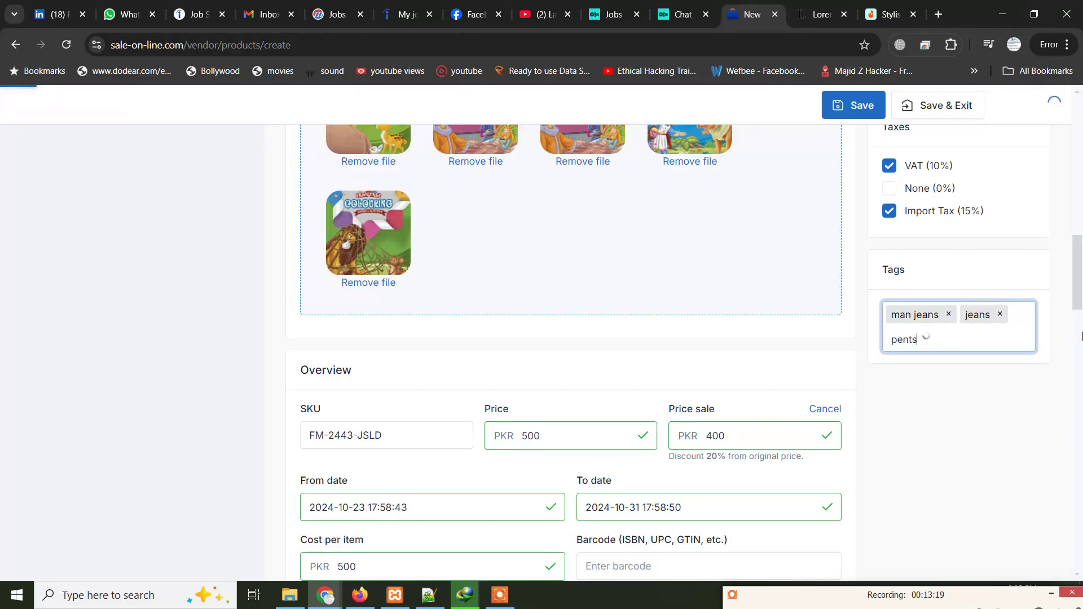
{"action": "key", "text": "Return"}
{"action": "type", "text": "coat"}
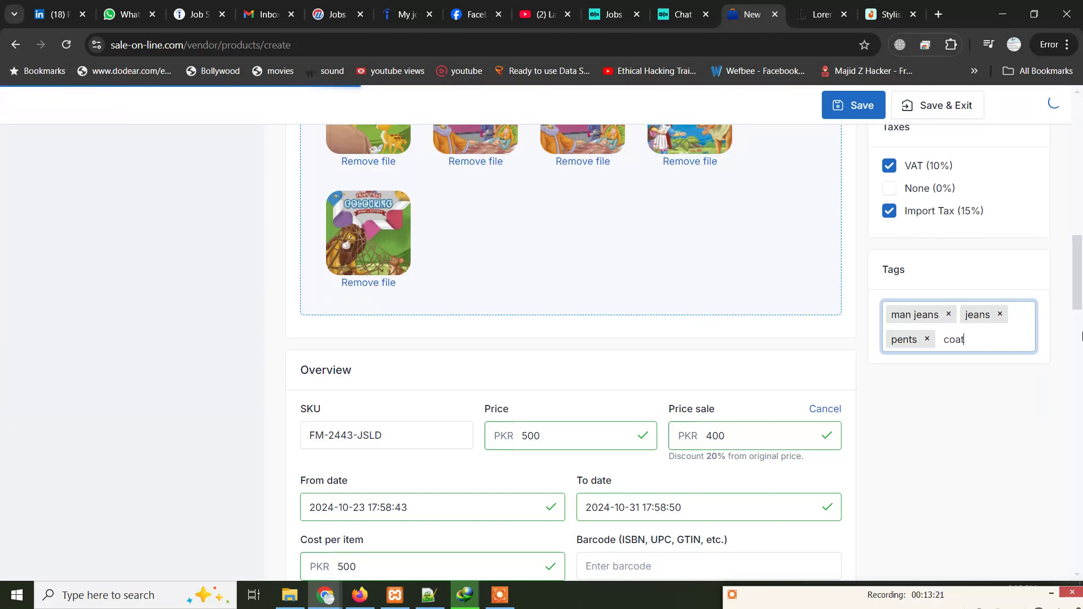
{"action": "key", "text": "BackSpace"}
{"action": "key", "text": "BackSpace"}
{"action": "key", "text": "BackSpace"}
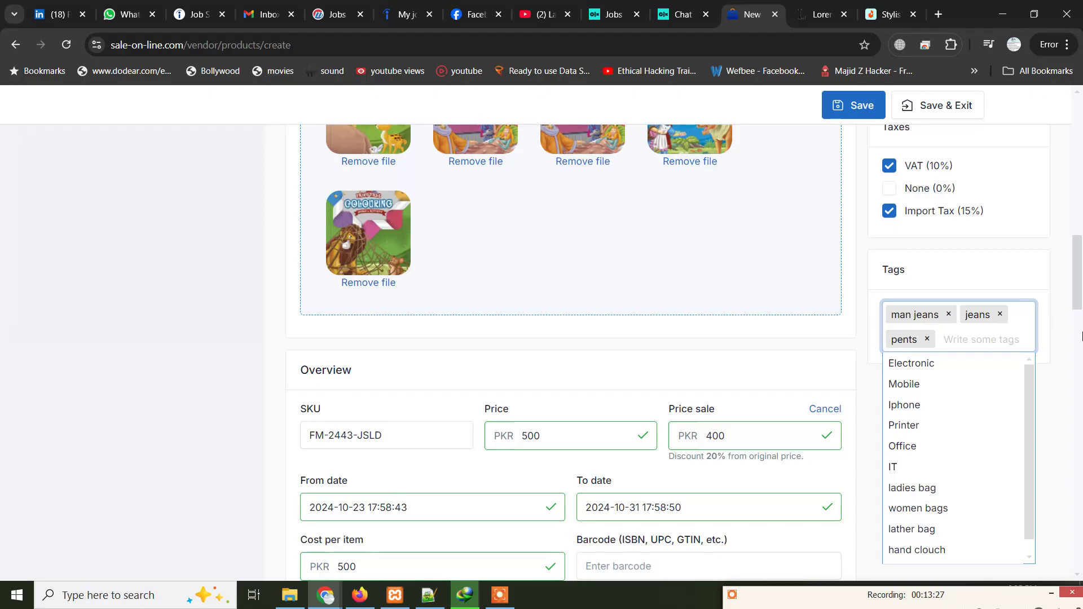
{"action": "type", "text": "man fas"}
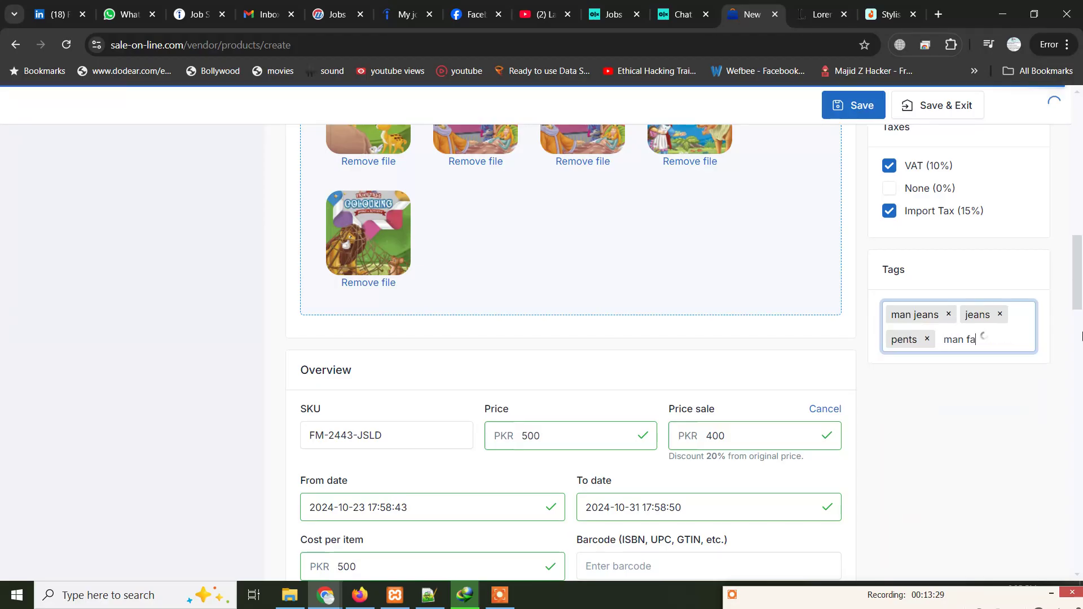
{"action": "type", "text": "hion"}
{"action": "key", "text": "Return"}
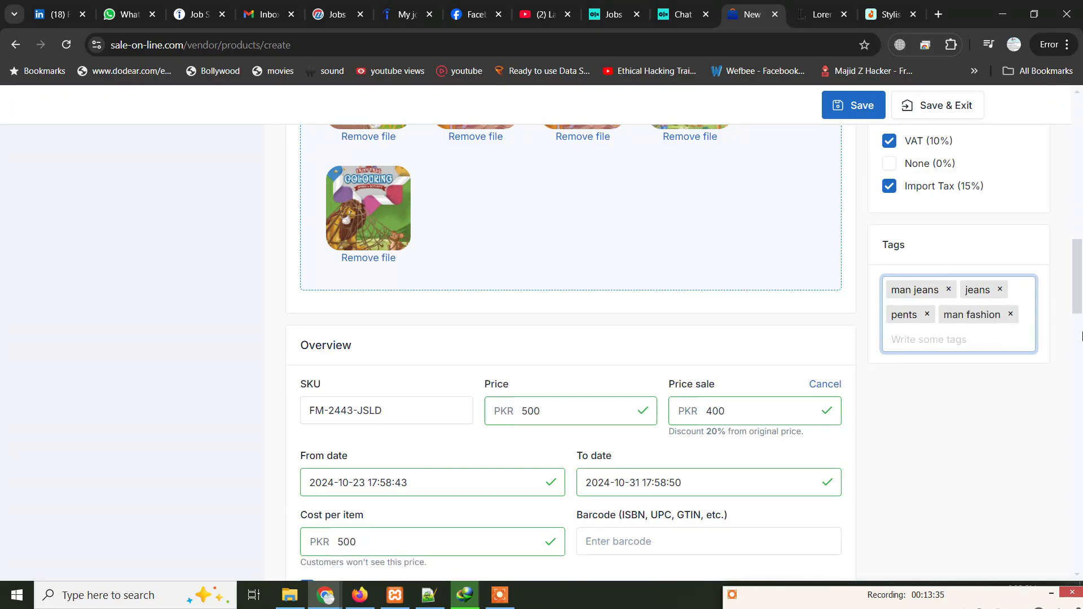
{"action": "type", "text": "shirts"}
{"action": "key", "text": "Return"}
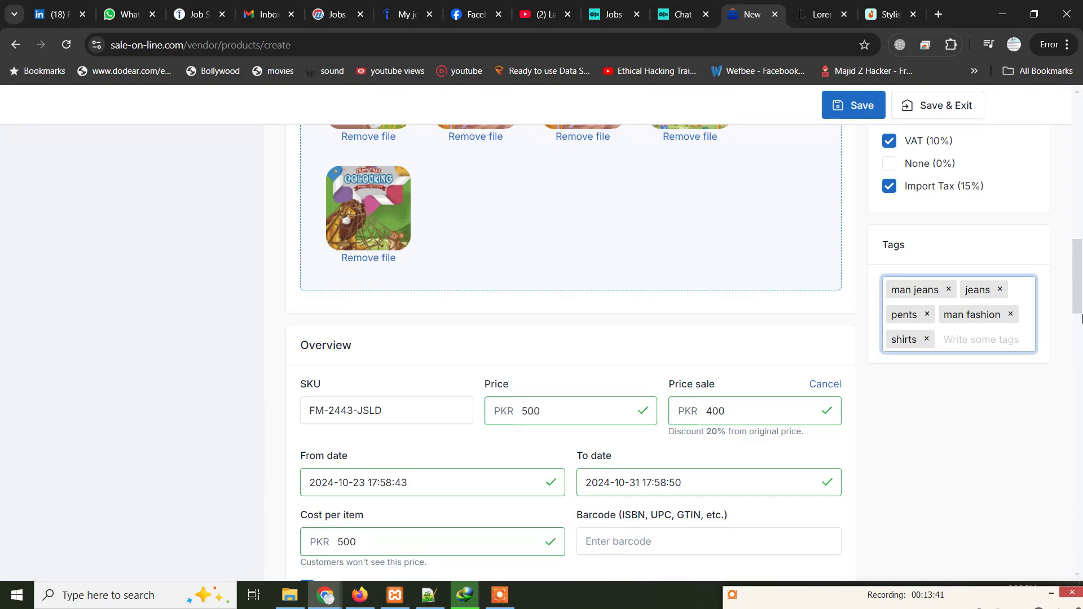
{"action": "scroll", "coordinate": [1082, 276], "scroll_direction": "up", "scroll_amount": 1}
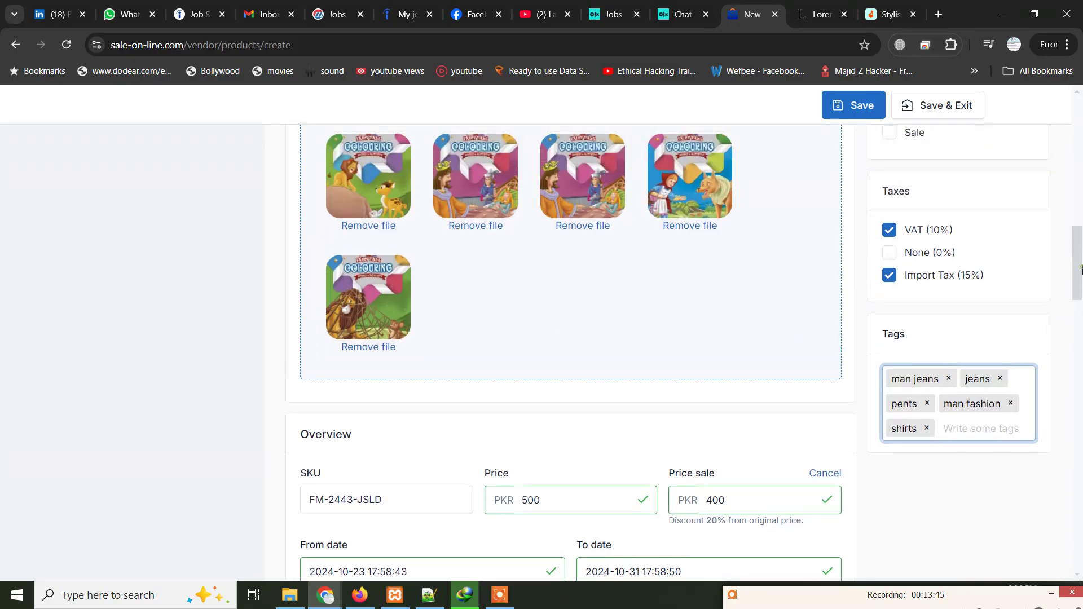
{"action": "left_click_drag", "start_coordinate": [1082, 269], "coordinate": [1082, 454]}
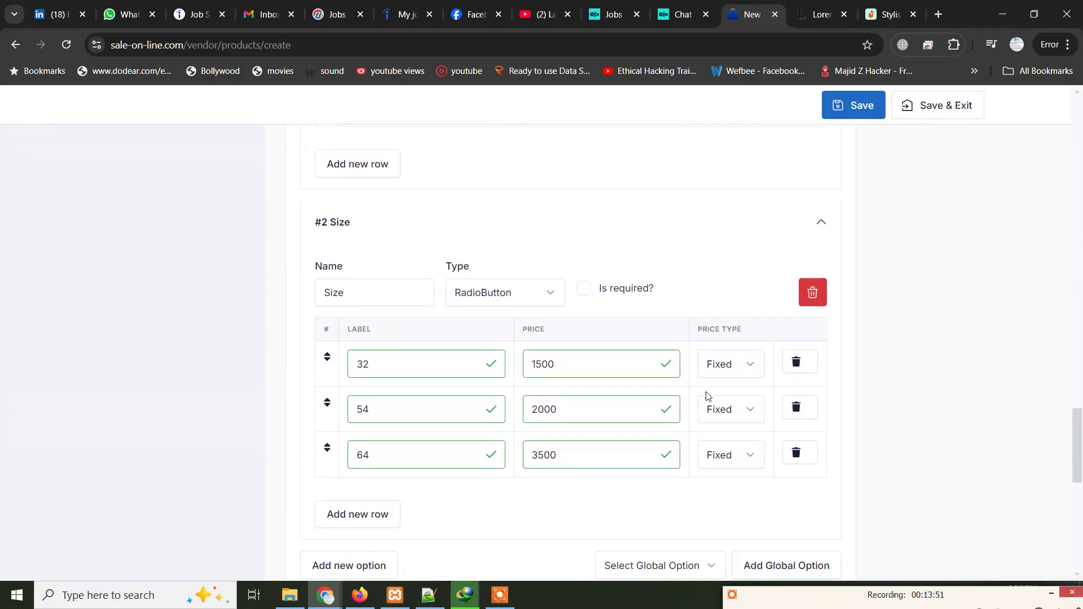
Make the Size and color options required and add a red color choice priced 500.
{"action": "left_click", "coordinate": [587, 293]}
{"action": "left_click_drag", "start_coordinate": [1082, 449], "coordinate": [1078, 417]}
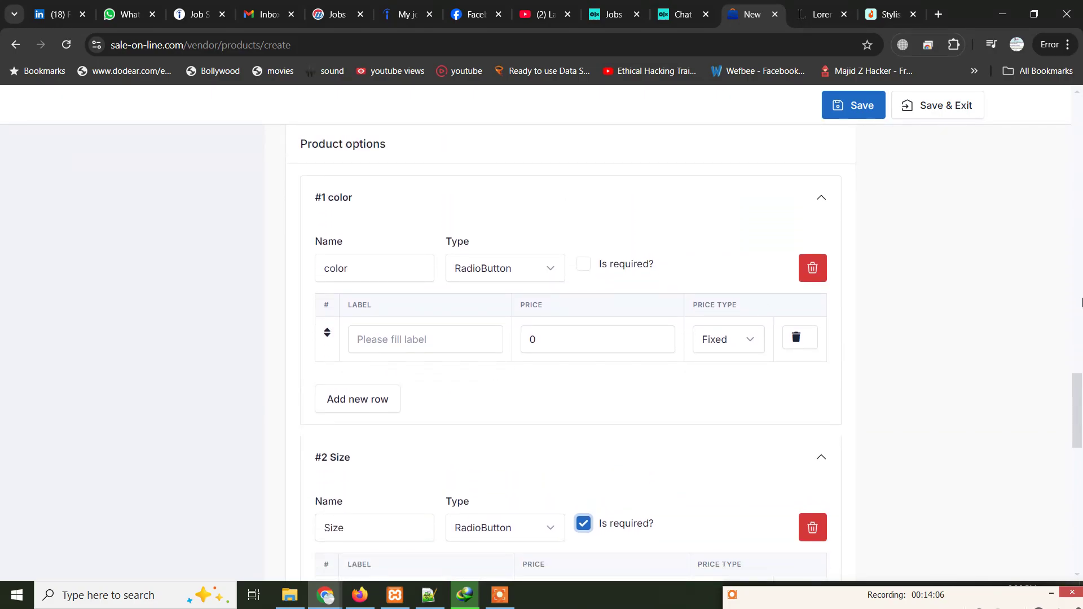
{"action": "left_click", "coordinate": [623, 268]}
{"action": "left_click", "coordinate": [425, 341]}
{"action": "type", "text": "red"}
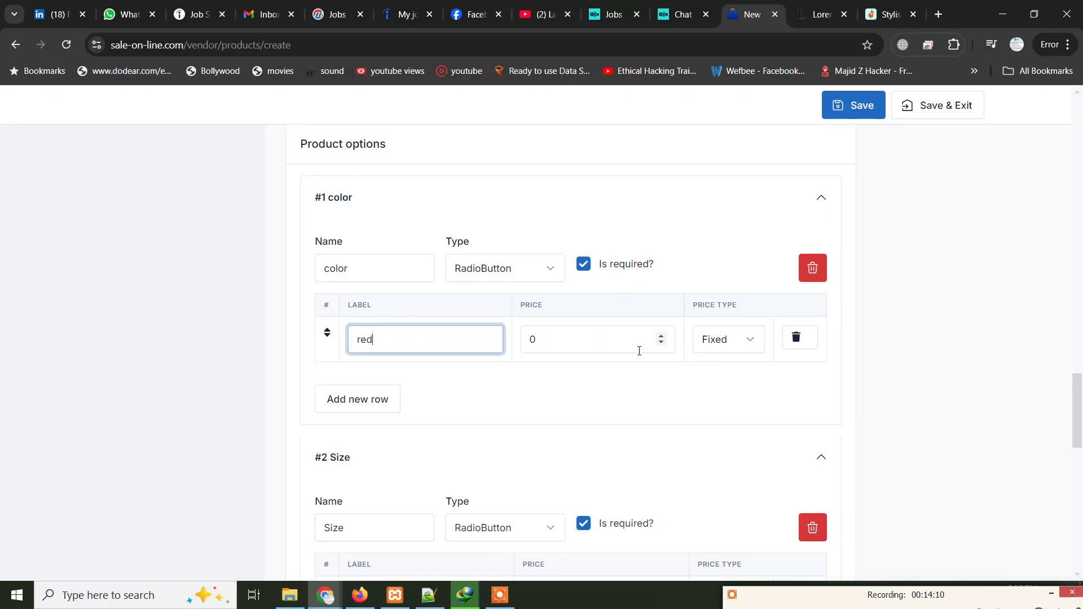
{"action": "key", "text": "Tab"}
{"action": "type", "text": "500"}
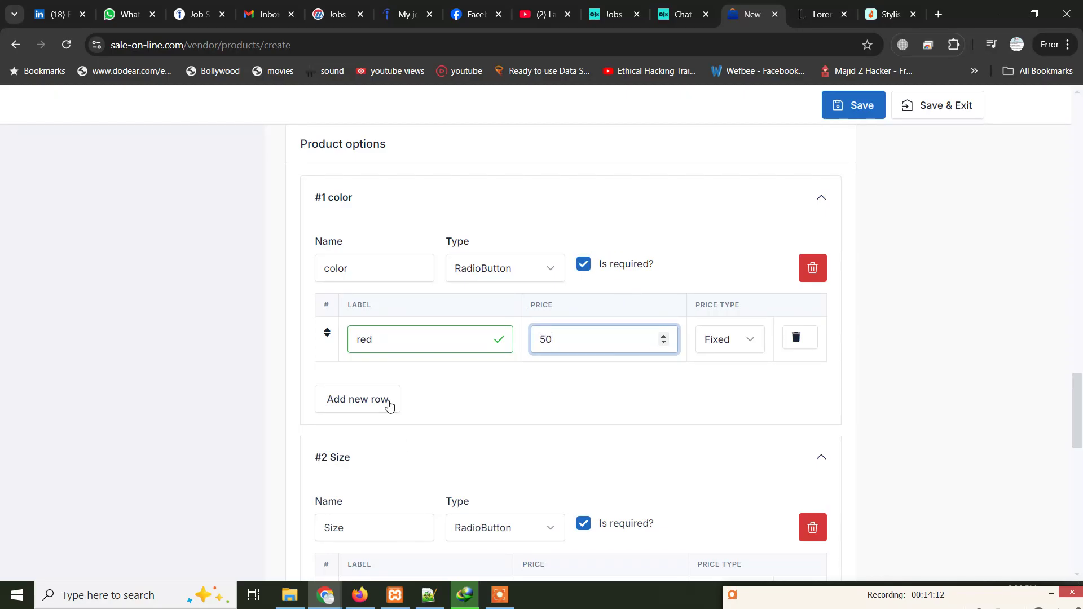
Add a second color choice, blue, also priced 500.
{"action": "left_click", "coordinate": [387, 401]}
{"action": "left_click", "coordinate": [399, 383]}
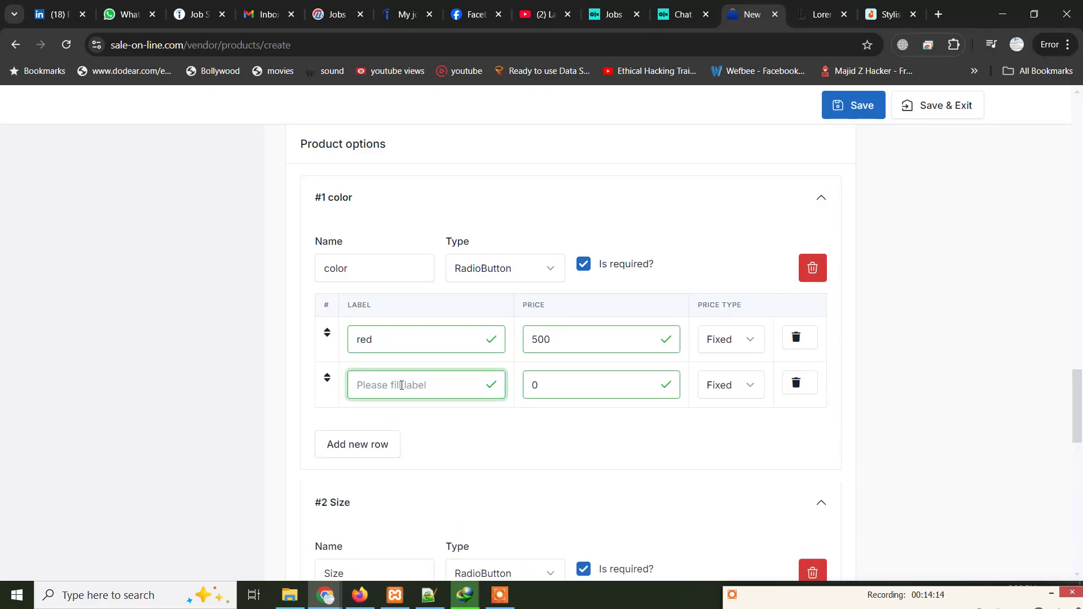
{"action": "type", "text": "blue"}
{"action": "double_click", "coordinate": [584, 384]}
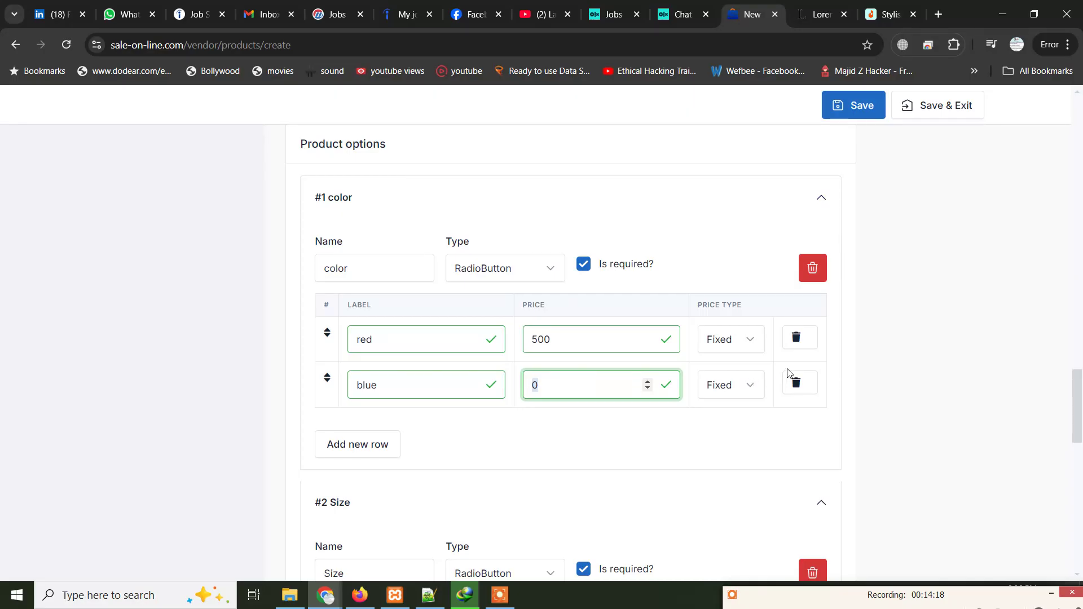
{"action": "type", "text": "500"}
{"action": "left_click", "coordinate": [951, 377]}
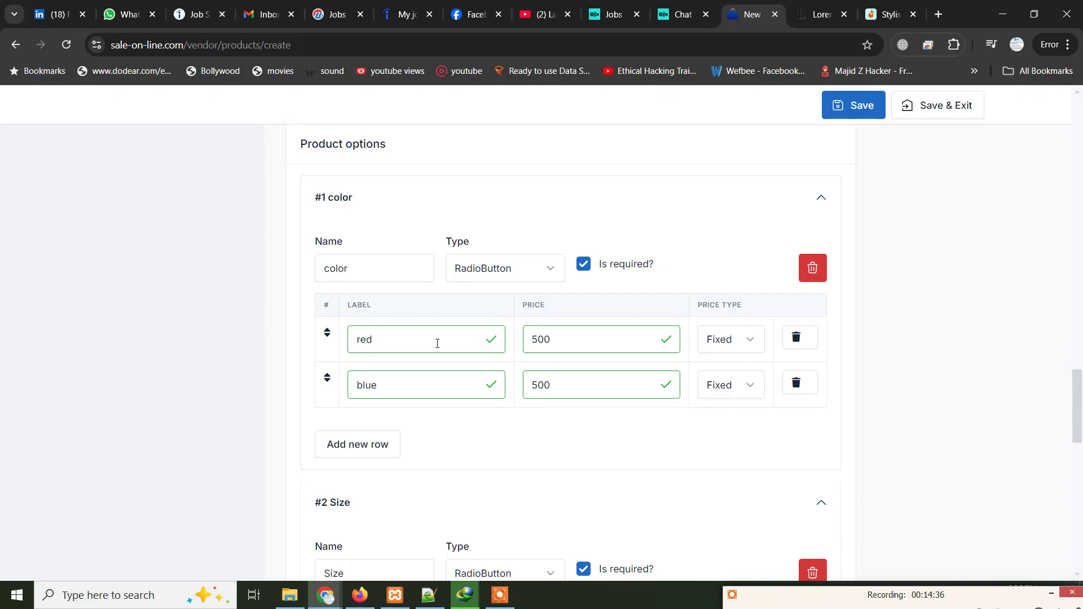
{"action": "left_click_drag", "start_coordinate": [1082, 412], "coordinate": [1048, 457]}
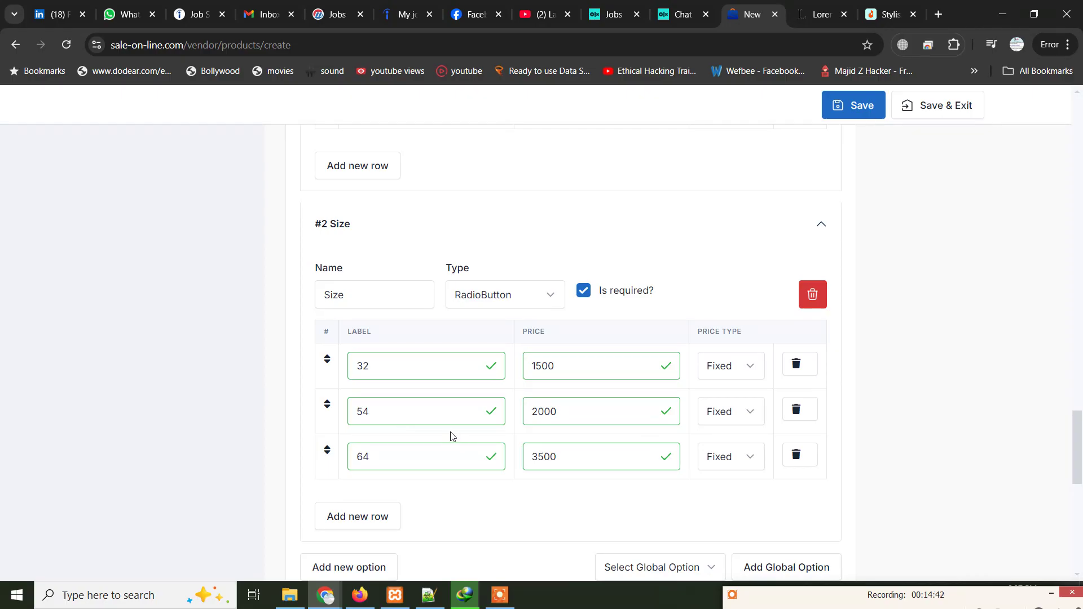
{"action": "left_click_drag", "start_coordinate": [1082, 432], "coordinate": [1079, 116]}
Try saving the product, removing the Pants & Jeans category between attempts.
{"action": "left_click", "coordinate": [910, 198]}
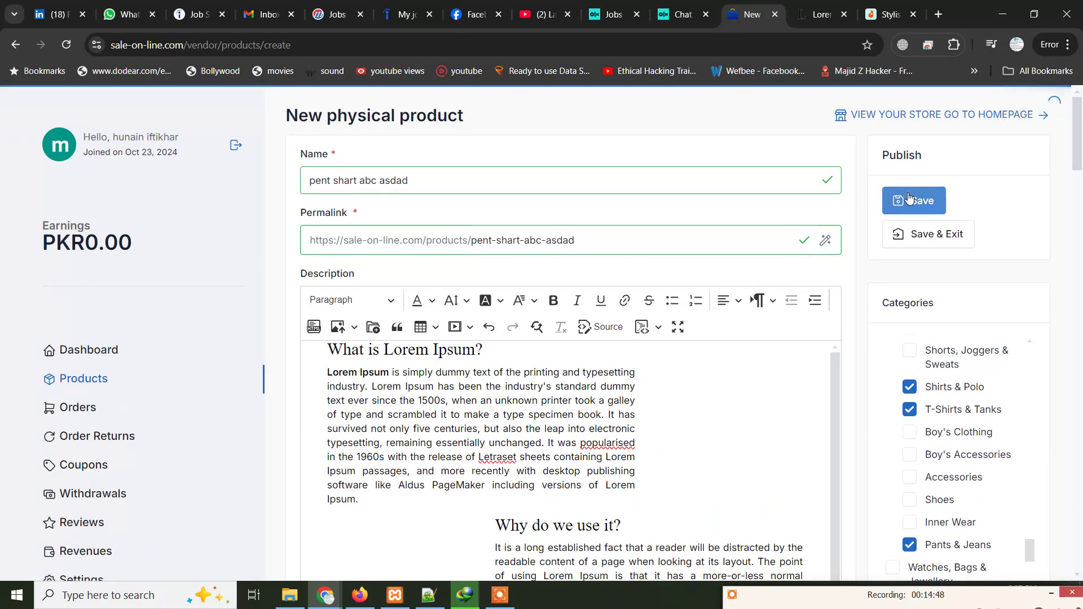
{"action": "left_click", "coordinate": [940, 198]}
{"action": "mouse_move", "coordinate": [1082, 152]}
{"action": "left_mouse_down"}
{"action": "mouse_move", "coordinate": [1082, 186]}
{"action": "mouse_move", "coordinate": [1082, 170]}
{"action": "left_mouse_up"}
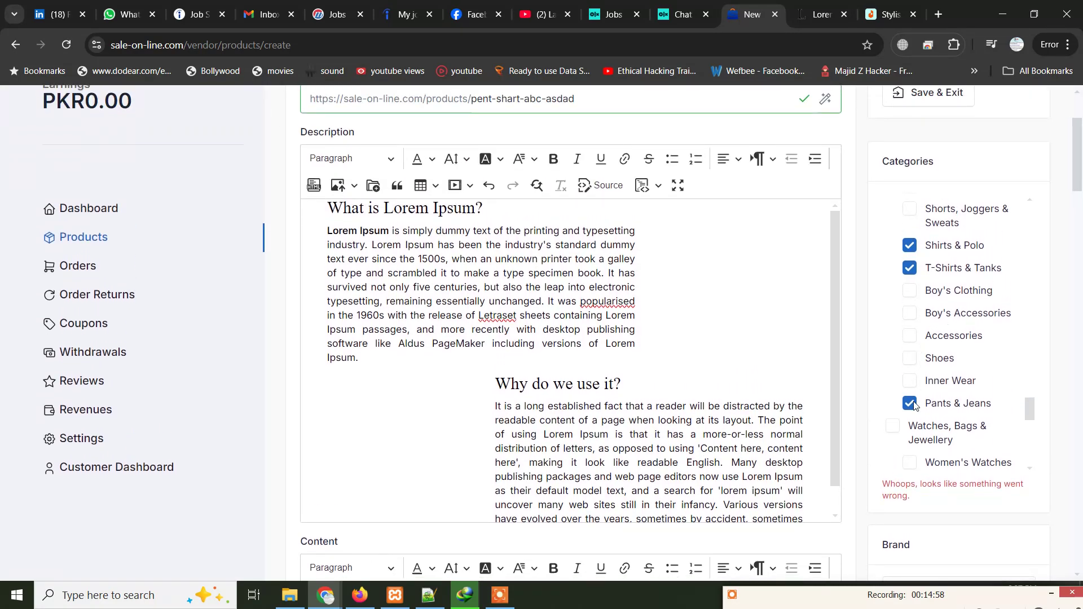
{"action": "left_click", "coordinate": [910, 404]}
{"action": "left_click_drag", "start_coordinate": [1073, 178], "coordinate": [1072, 160]}
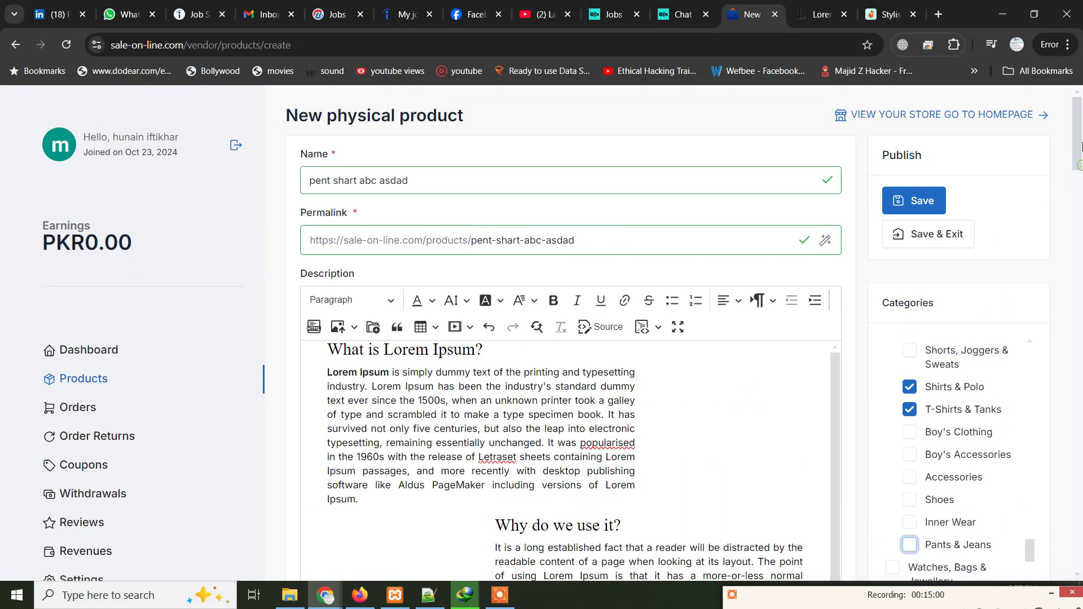
{"action": "left_click", "coordinate": [932, 210]}
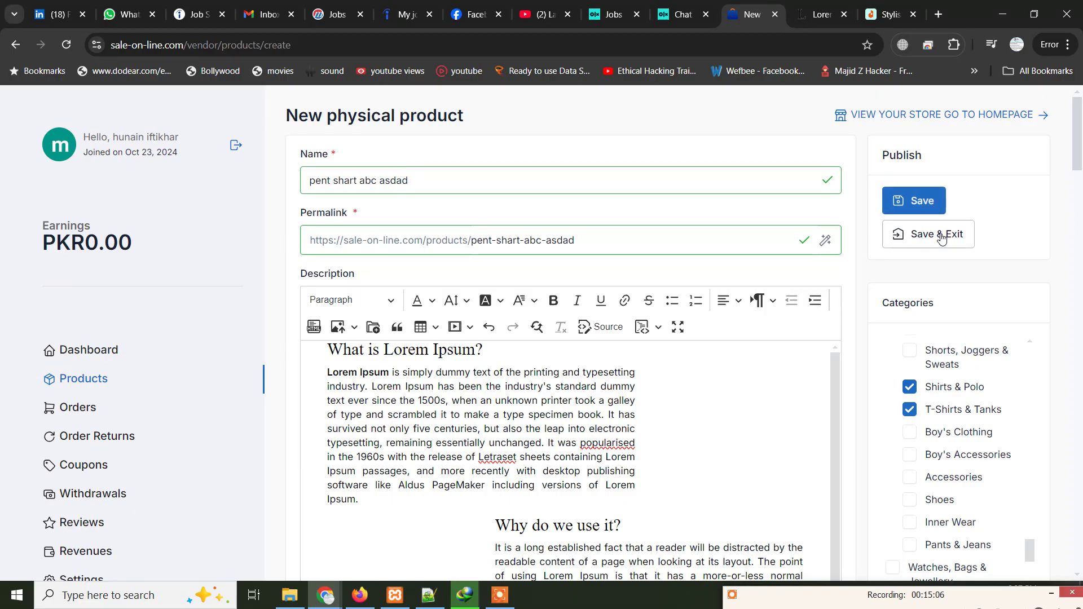
{"action": "left_click", "coordinate": [941, 236]}
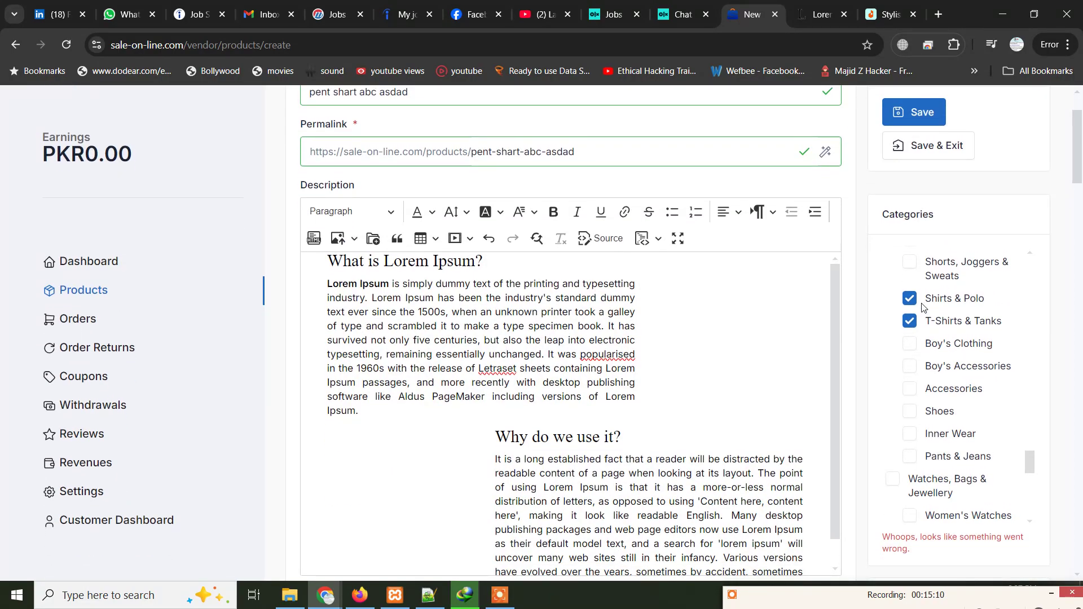
Delete the 'Why do we use it?' section from the description.
{"action": "scroll", "coordinate": [682, 399], "scroll_direction": "down", "scroll_amount": 10}
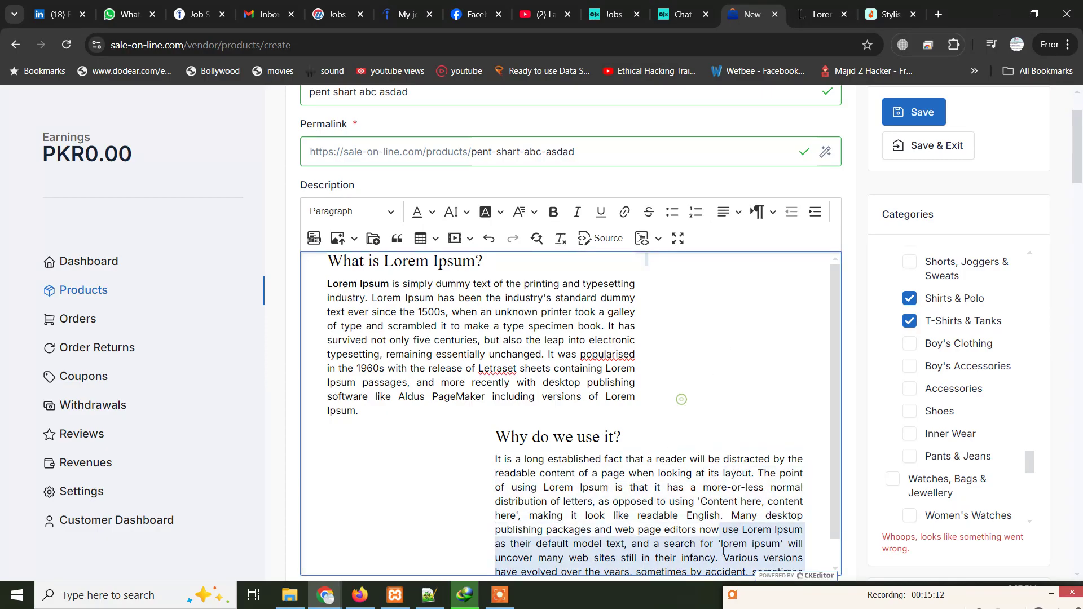
{"action": "scroll", "coordinate": [673, 371], "scroll_direction": "up", "scroll_amount": 10}
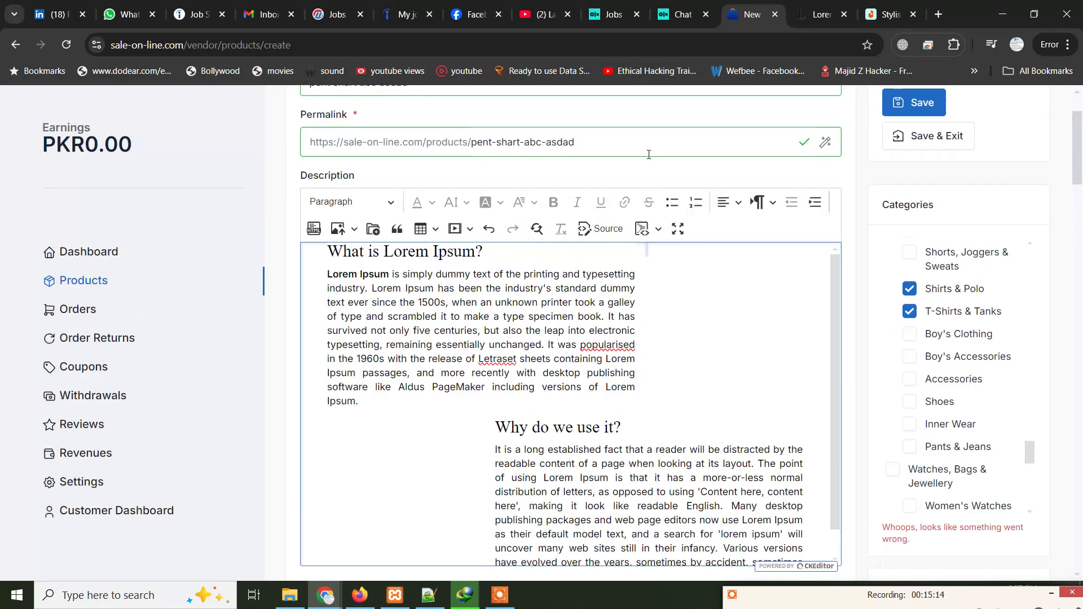
{"action": "left_click_drag", "start_coordinate": [803, 566], "coordinate": [537, 422]}
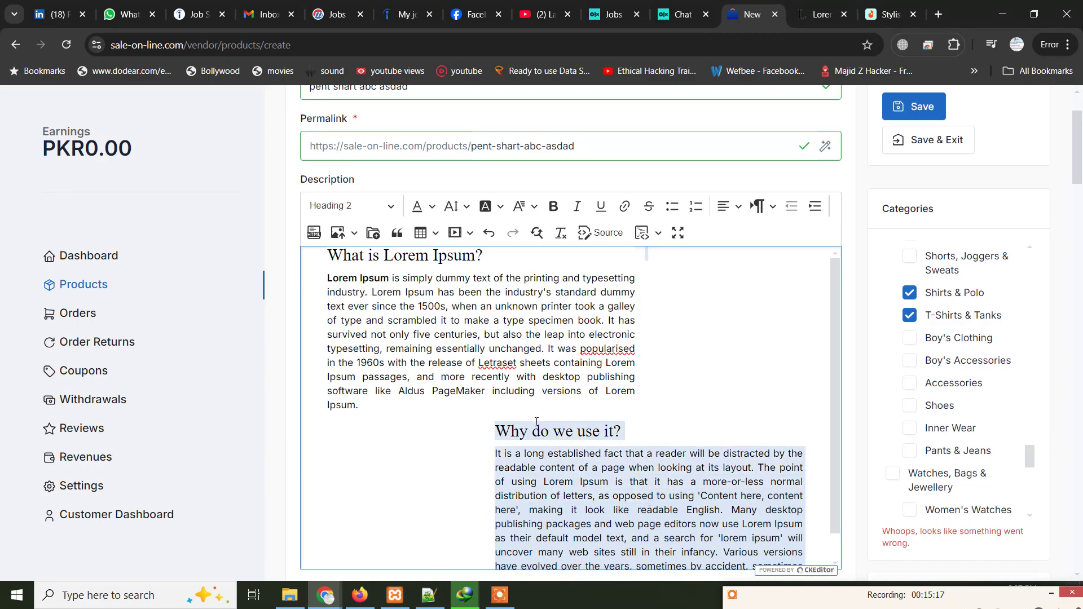
{"action": "key", "text": "Delete"}
Untick Shirts & Polo, T-Shirts & Tanks, Special Offer, Hot and New, then submit the product.
{"action": "left_click", "coordinate": [910, 315]}
{"action": "left_click", "coordinate": [909, 293]}
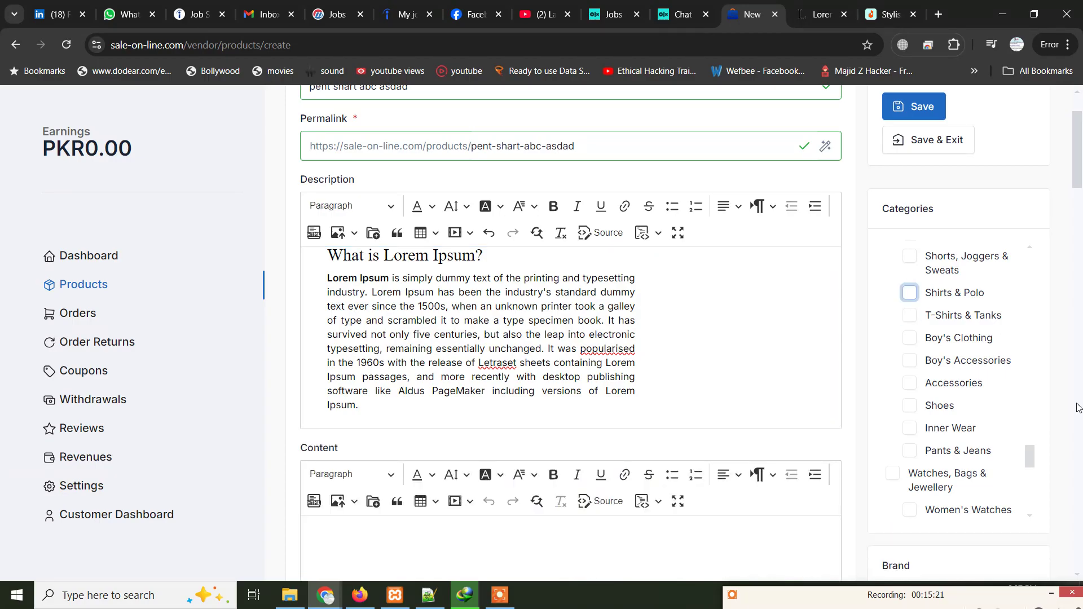
{"action": "left_click", "coordinate": [921, 119]}
{"action": "scroll", "coordinate": [1039, 250], "scroll_direction": "down", "scroll_amount": 7}
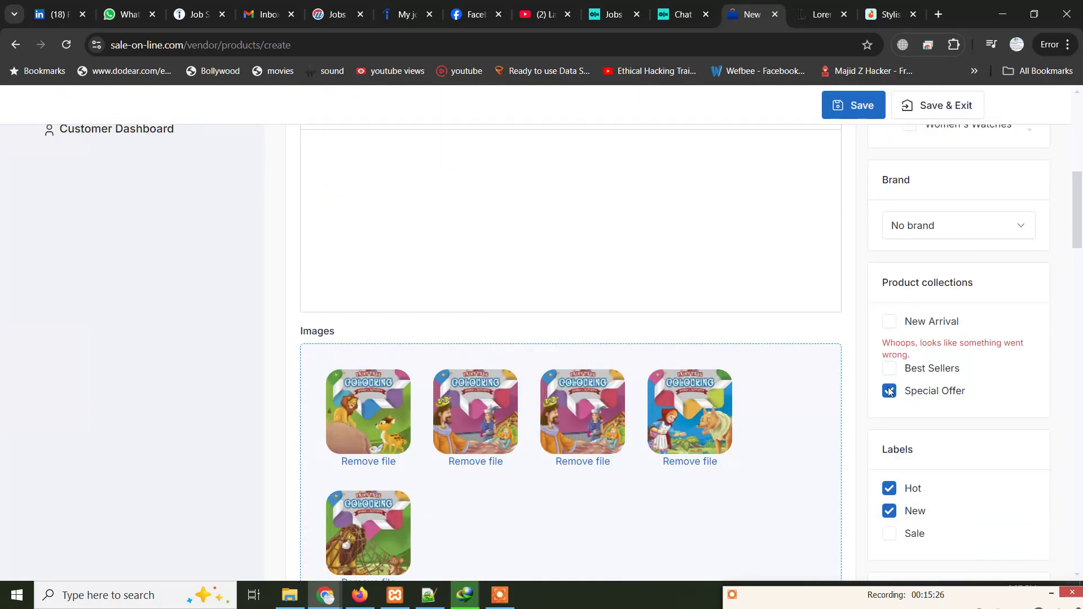
{"action": "left_click", "coordinate": [890, 391]}
{"action": "scroll", "coordinate": [883, 316], "scroll_direction": "down", "scroll_amount": 3}
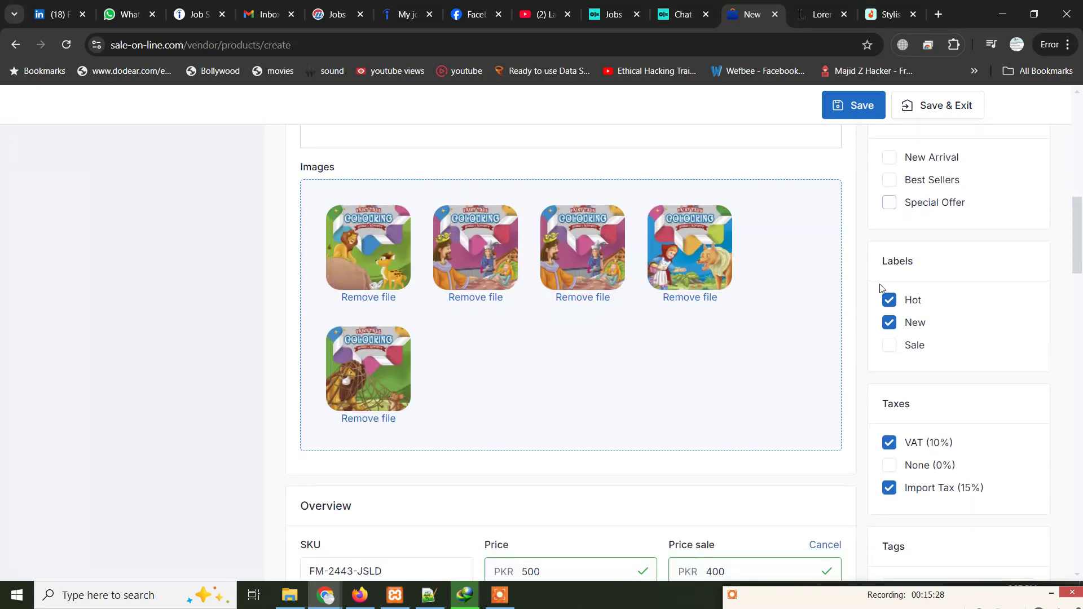
{"action": "left_click", "coordinate": [890, 300]}
{"action": "left_click", "coordinate": [889, 323]}
{"action": "left_click", "coordinate": [867, 108]}
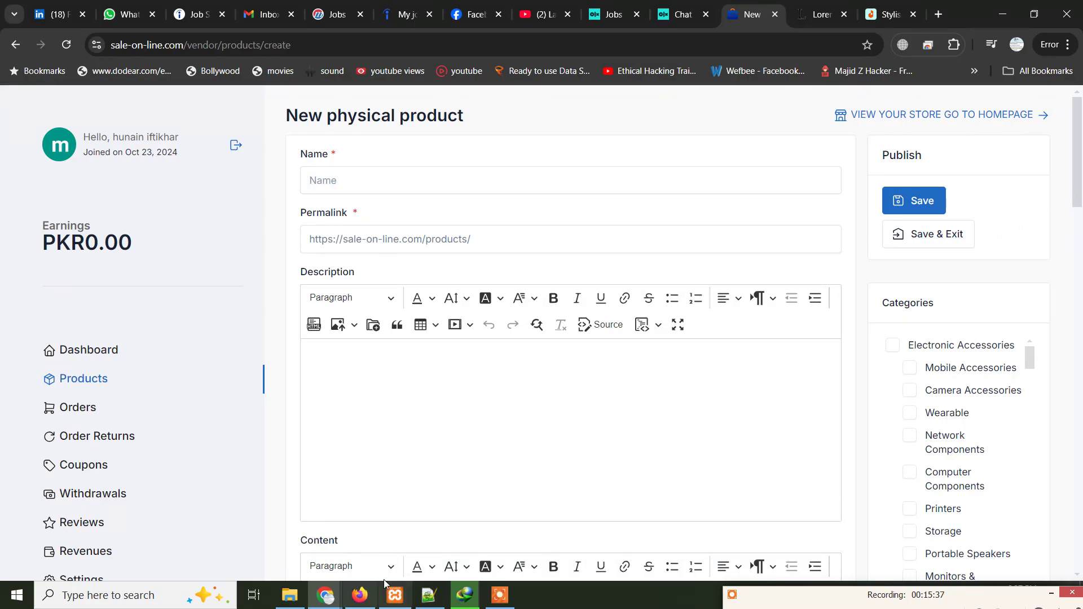
{"action": "mouse_move", "coordinate": [326, 597]}
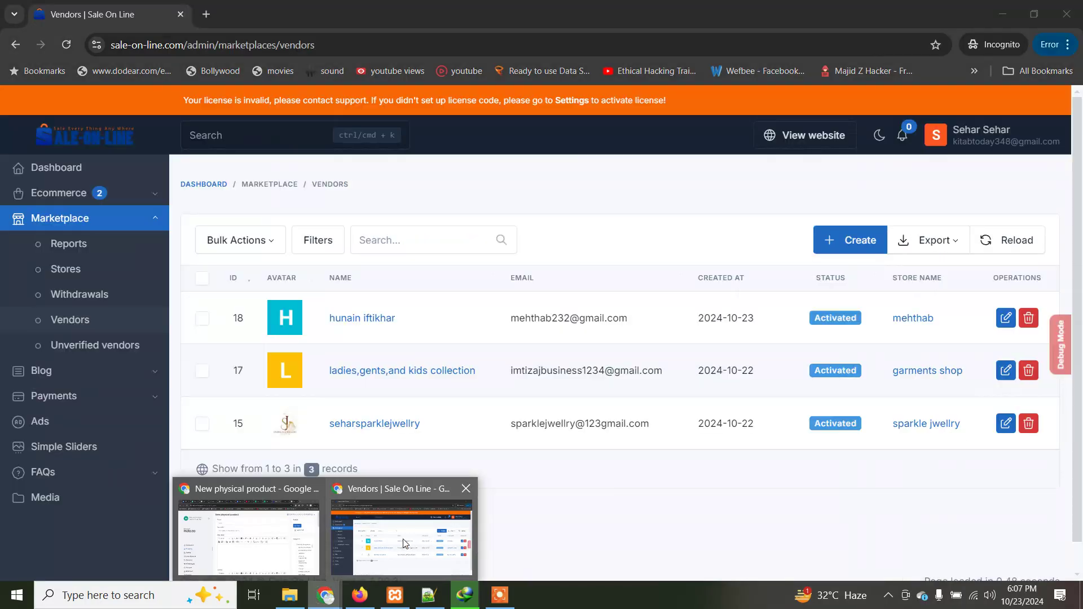
{"action": "left_click", "coordinate": [380, 527]}
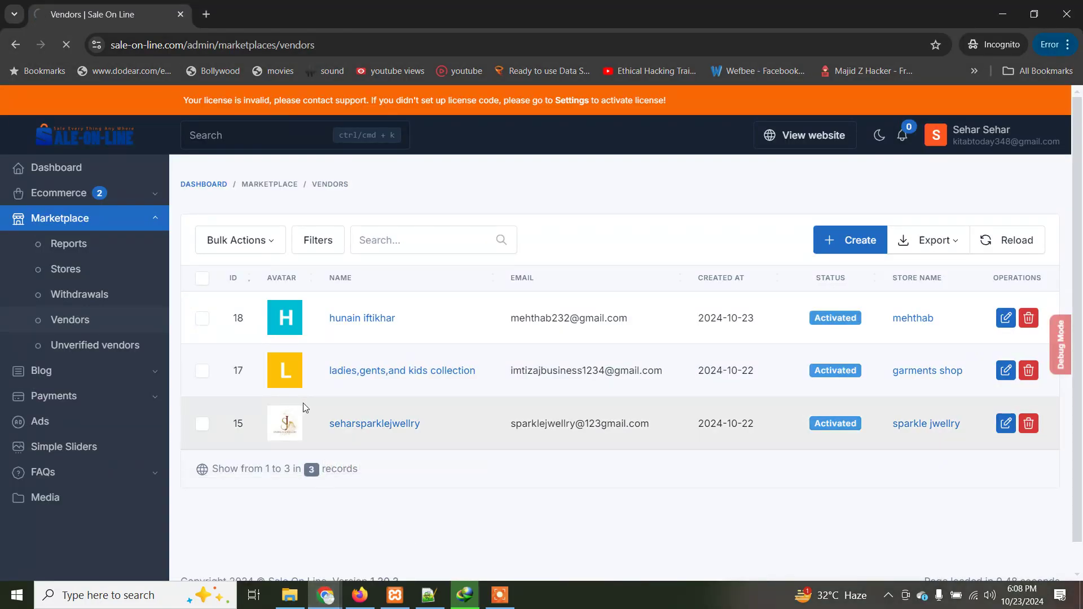
{"action": "left_click", "coordinate": [150, 201]}
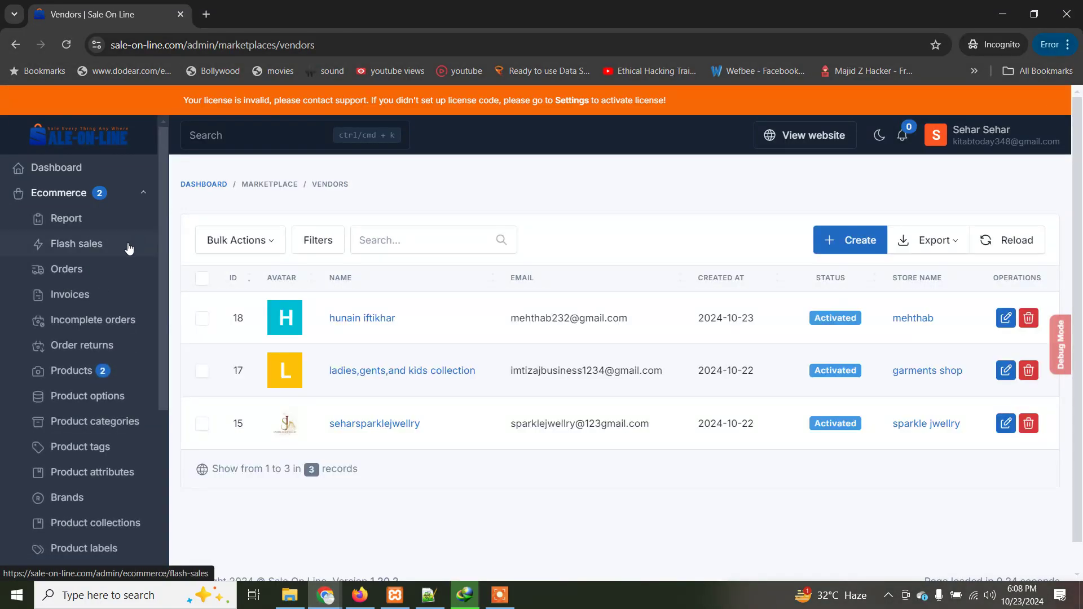
{"action": "left_click", "coordinate": [109, 377]}
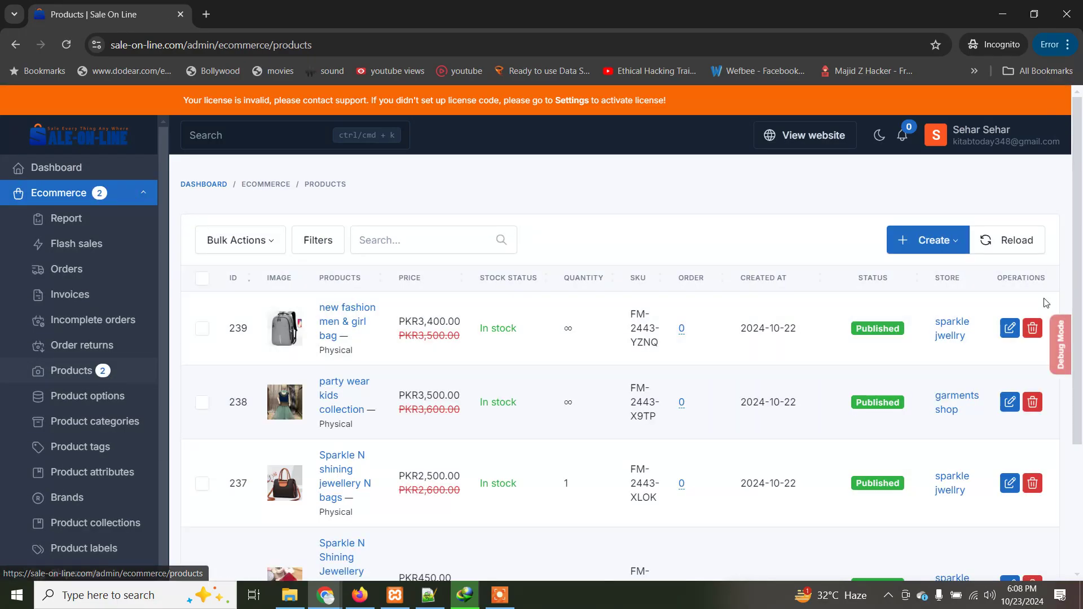
{"action": "scroll", "coordinate": [1080, 248], "scroll_direction": "down", "scroll_amount": 2}
{"action": "left_click_drag", "start_coordinate": [1082, 261], "coordinate": [1081, 252]}
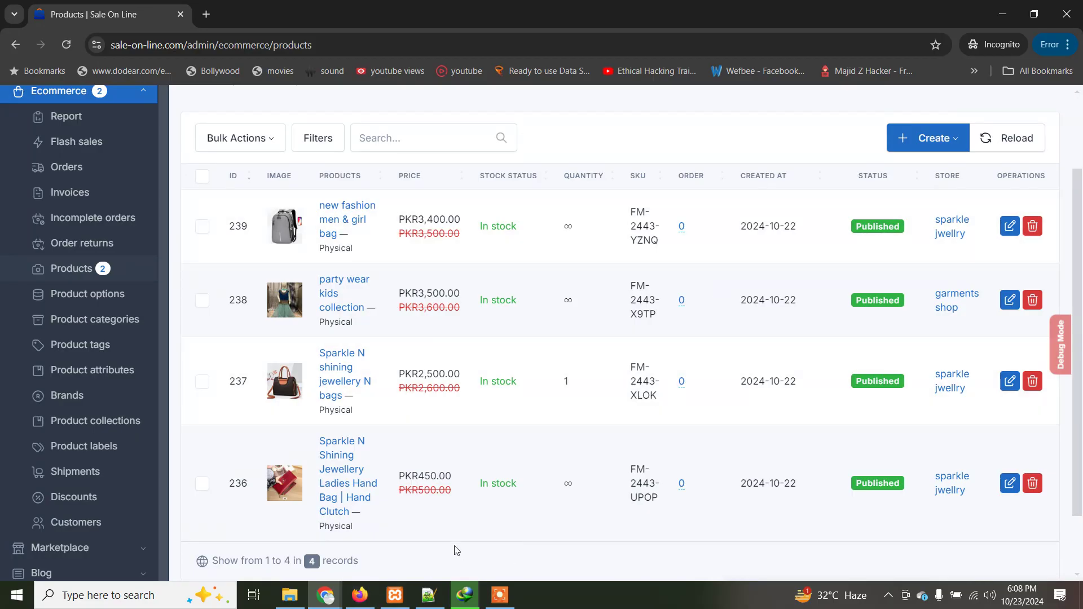
{"action": "left_click", "coordinate": [332, 592]}
{"action": "left_click", "coordinate": [376, 528]}
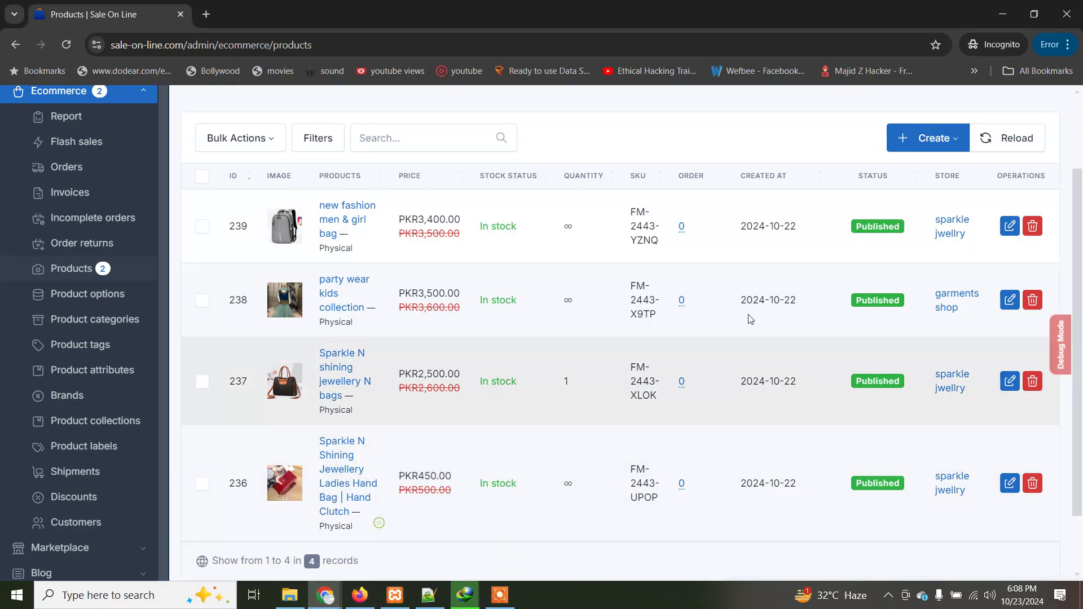
{"action": "mouse_move", "coordinate": [326, 601]}
{"action": "left_click", "coordinate": [231, 525]}
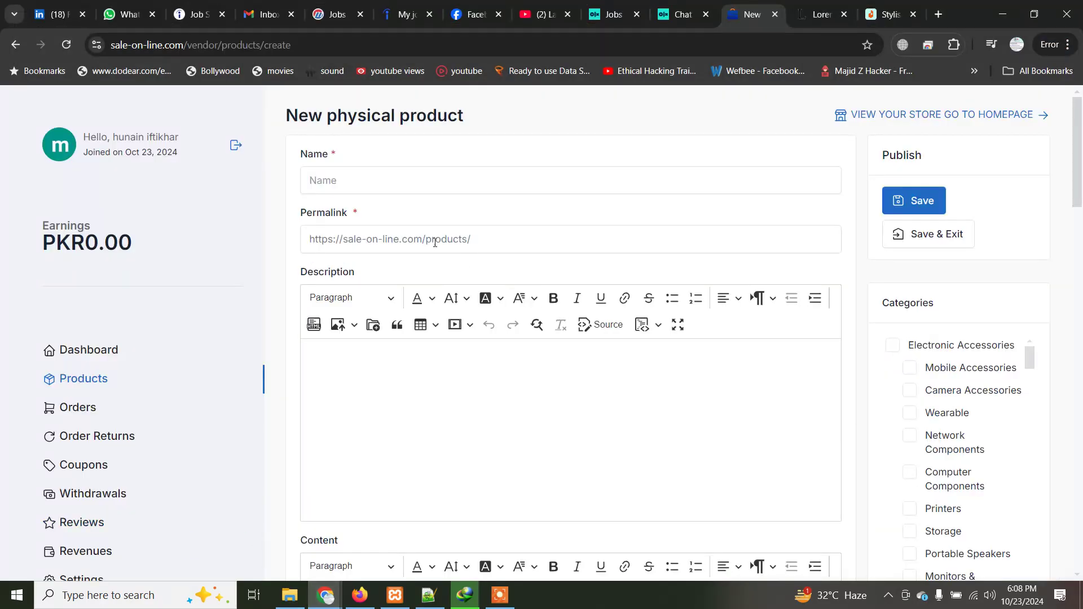
Name the product 'admin', generate its permalink, and describe it as 'asda dada dad'.
{"action": "left_click", "coordinate": [461, 185]}
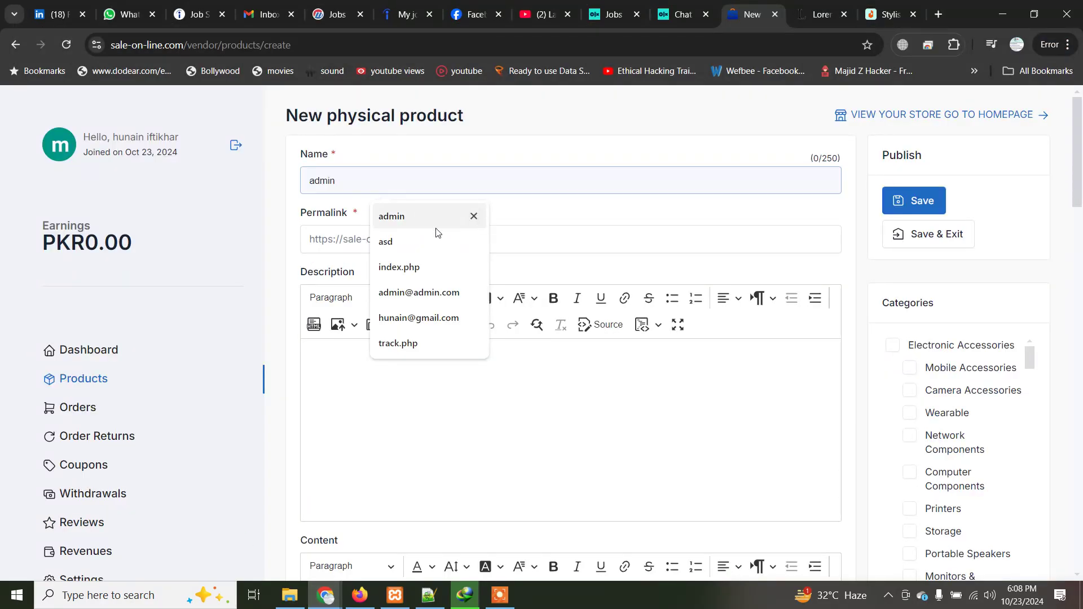
{"action": "left_click", "coordinate": [436, 211]}
{"action": "left_click", "coordinate": [658, 237]}
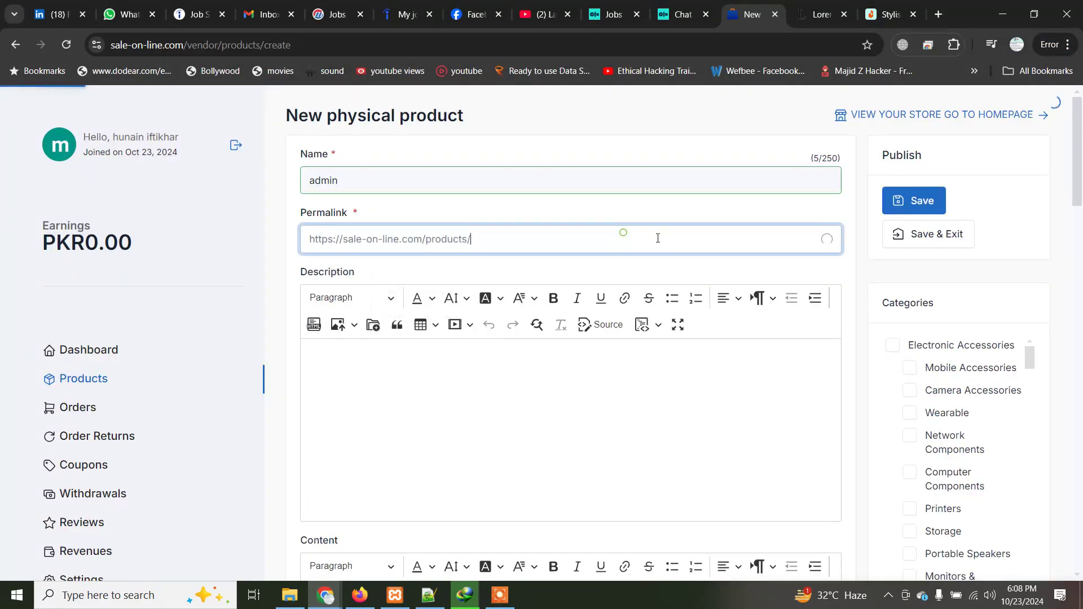
{"action": "left_click", "coordinate": [561, 390]}
{"action": "type", "text": "asda dada d"}
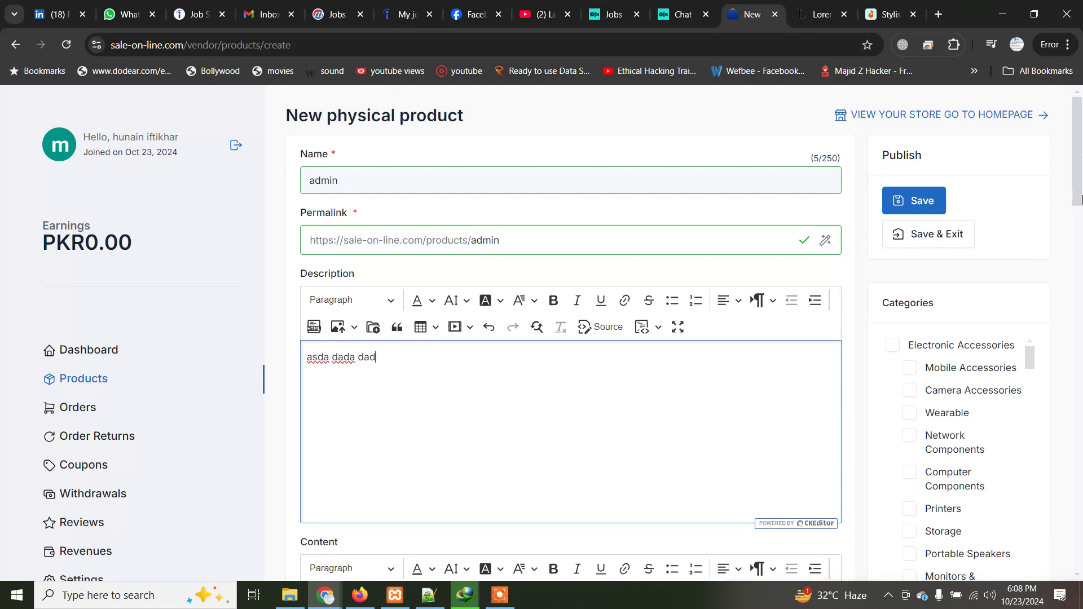
{"action": "type", "text": "ad"}
Upload four book cover images as the product images.
{"action": "scroll", "coordinate": [585, 314], "scroll_direction": "down", "scroll_amount": 10}
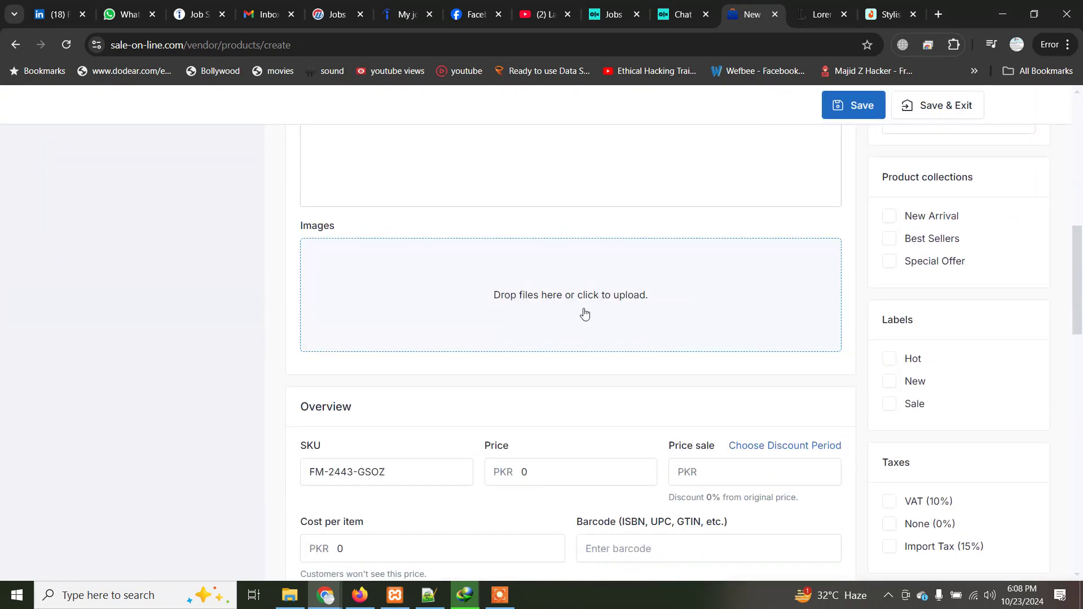
{"action": "left_click", "coordinate": [584, 314]}
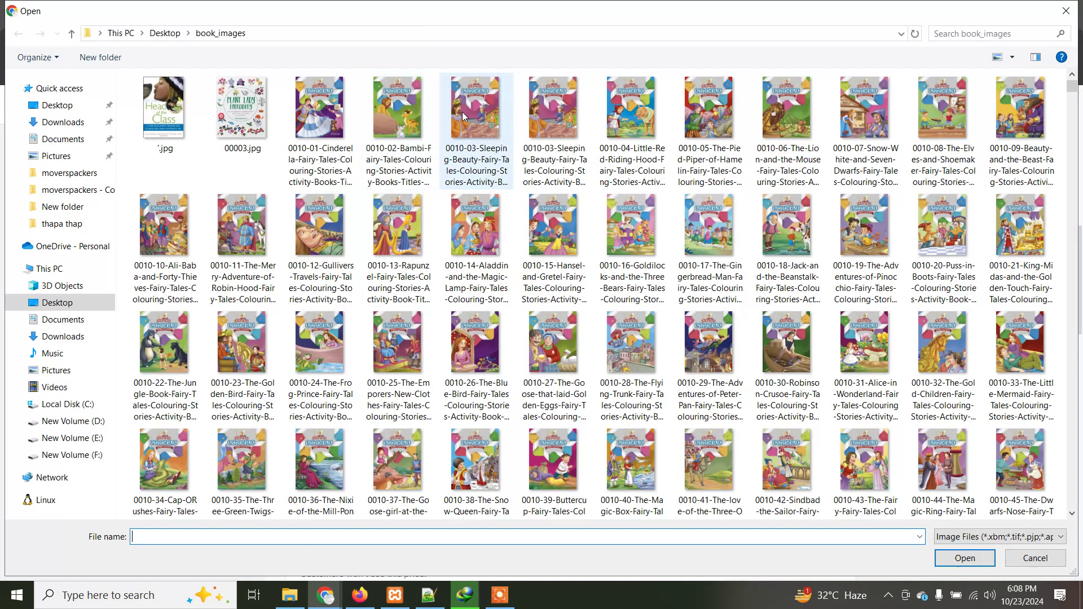
{"action": "left_click", "coordinate": [463, 117]}
{"action": "left_click", "coordinate": [688, 115], "text": "shift"}
{"action": "left_click", "coordinate": [965, 558]}
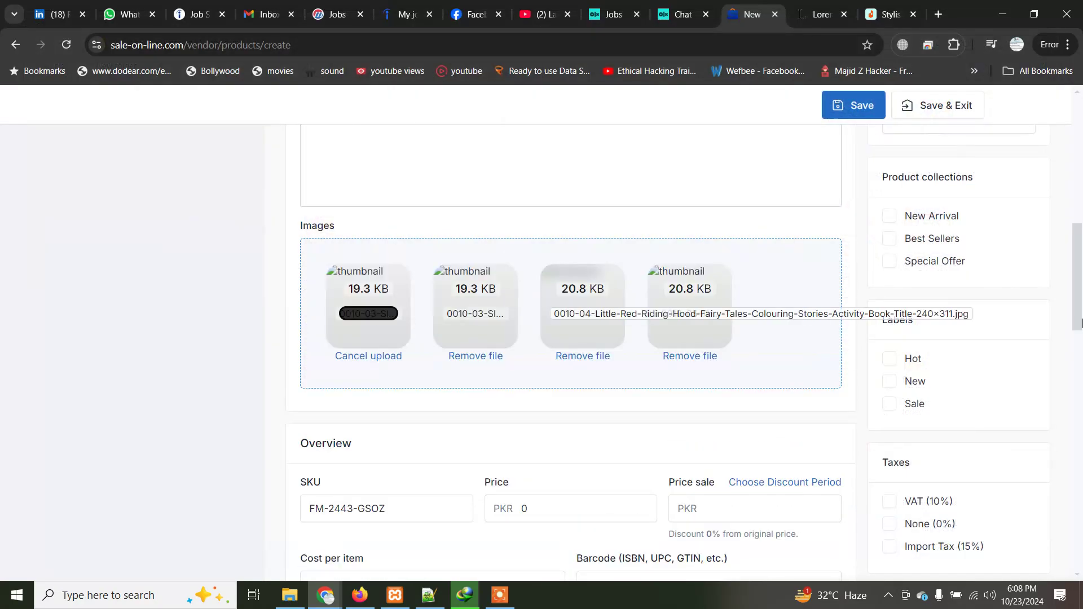
Set the cost per item to 50 and the price to 500.
{"action": "scroll", "coordinate": [415, 376], "scroll_direction": "down", "scroll_amount": 3}
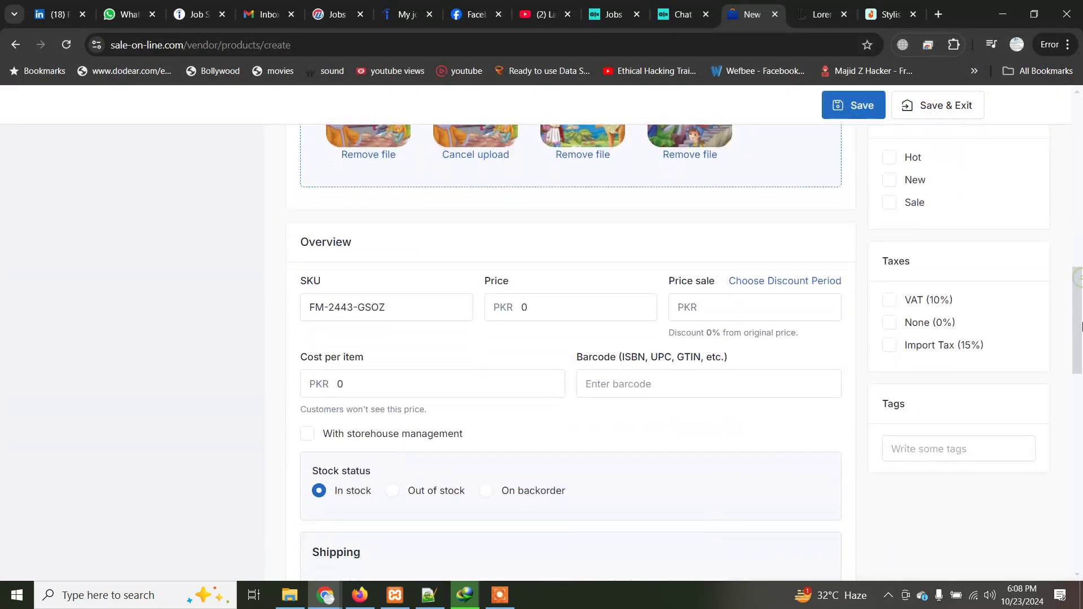
{"action": "left_click", "coordinate": [414, 376]}
{"action": "double_click", "coordinate": [419, 377]}
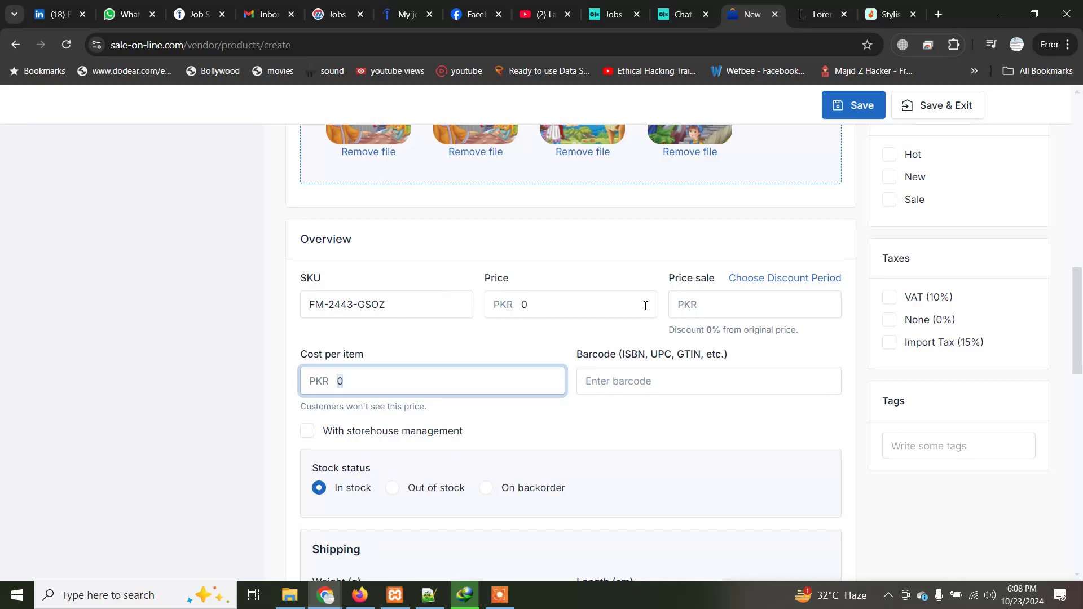
{"action": "type", "text": "500"}
{"action": "double_click", "coordinate": [569, 304]}
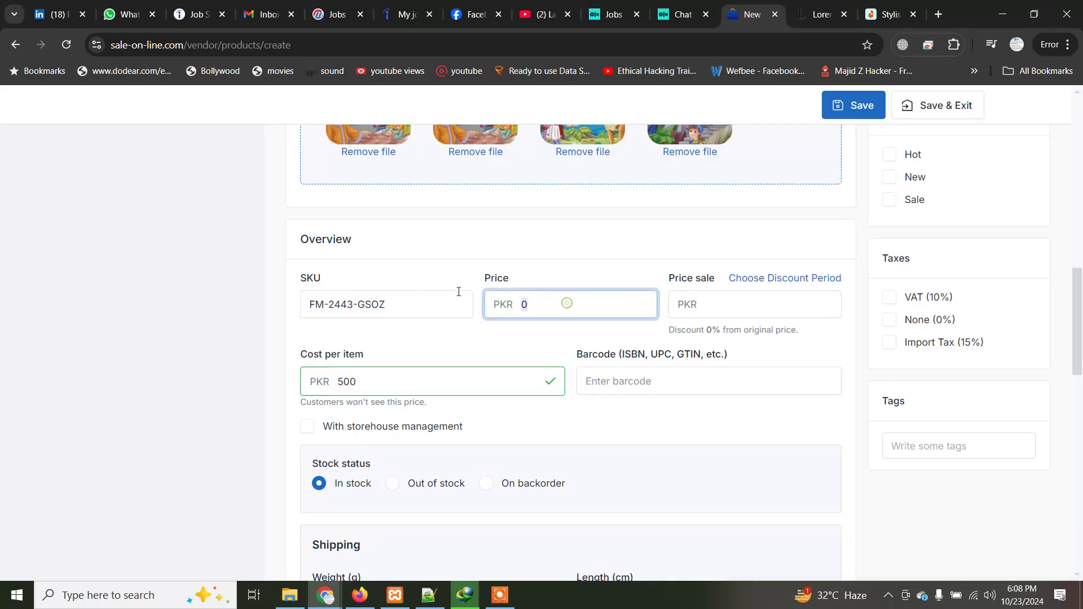
{"action": "type", "text": "500"}
Enable stock tracking with quantity 150 and allow checkout when out of stock.
{"action": "left_click", "coordinate": [670, 430]}
{"action": "scroll", "coordinate": [665, 423], "scroll_direction": "down", "scroll_amount": 2}
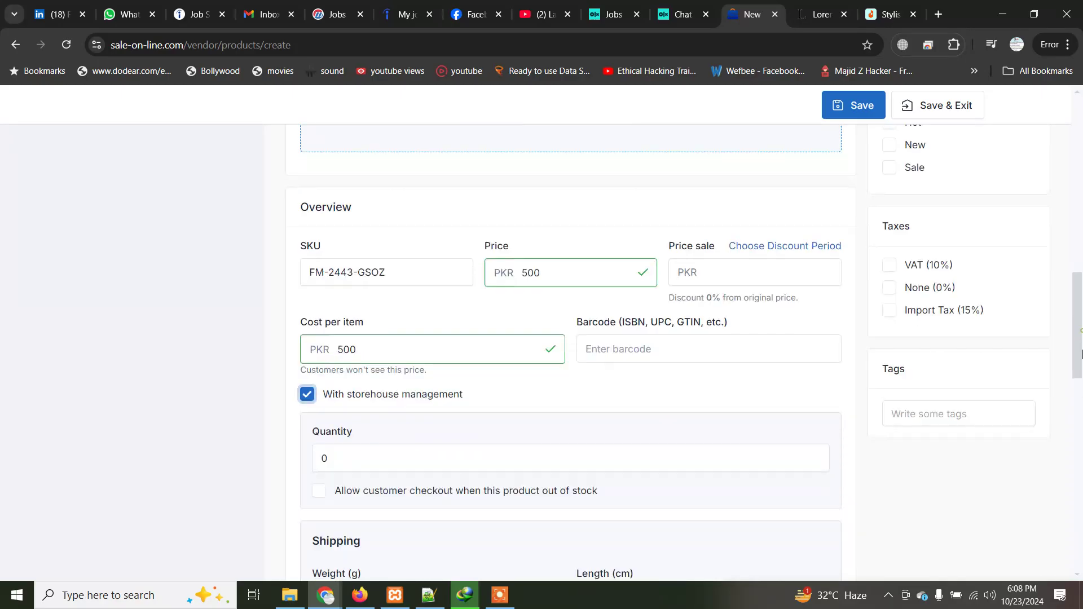
{"action": "double_click", "coordinate": [402, 357]}
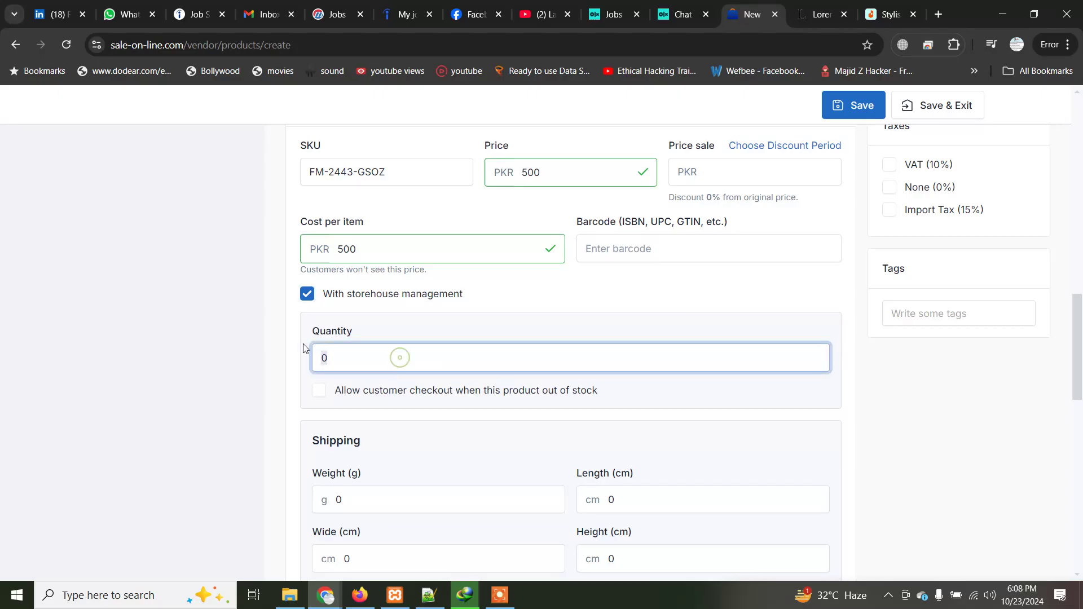
{"action": "type", "text": "150"}
{"action": "left_click", "coordinate": [403, 390]}
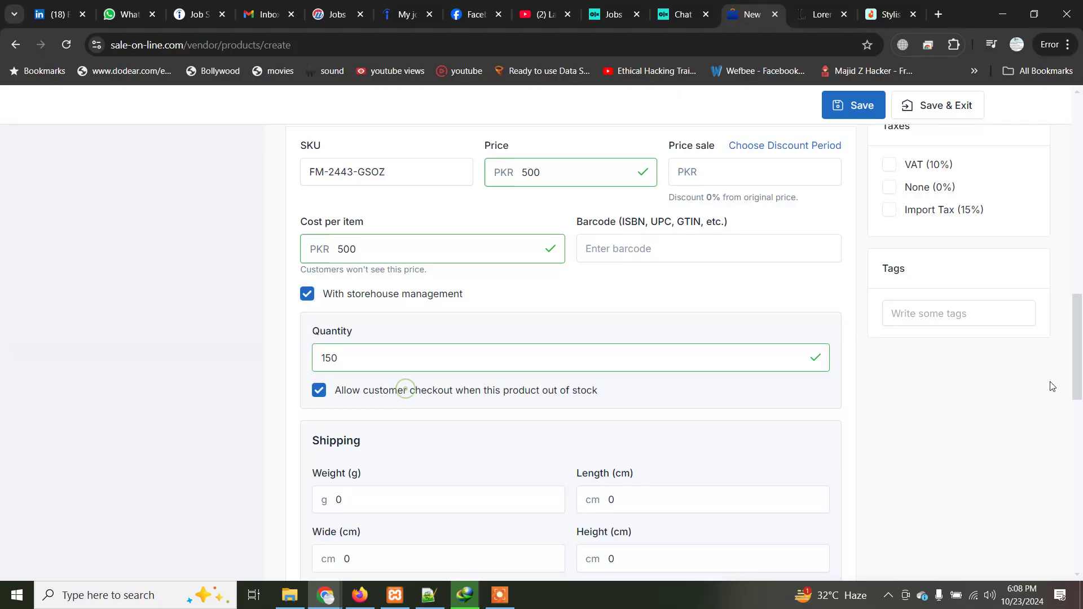
{"action": "mouse_move", "coordinate": [1078, 372]}
{"action": "left_mouse_down"}
{"action": "mouse_move", "coordinate": [1082, 491]}
{"action": "mouse_move", "coordinate": [1081, 207]}
{"action": "mouse_move", "coordinate": [1032, 270]}
{"action": "mouse_move", "coordinate": [1082, 386]}
{"action": "left_mouse_up"}
Assign T-Shirts & Tanks, New Arrival, the Hot label and Import Tax (15%), then save.
{"action": "scroll", "coordinate": [976, 350], "scroll_direction": "down", "scroll_amount": 3}
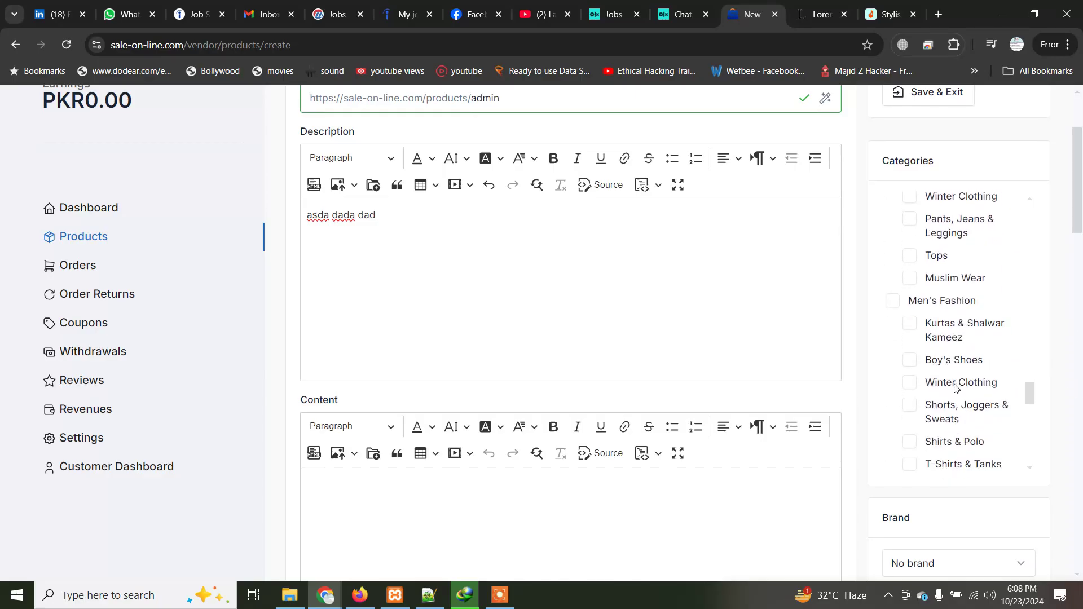
{"action": "left_click", "coordinate": [995, 465]}
{"action": "scroll", "coordinate": [960, 339], "scroll_direction": "down", "scroll_amount": 7}
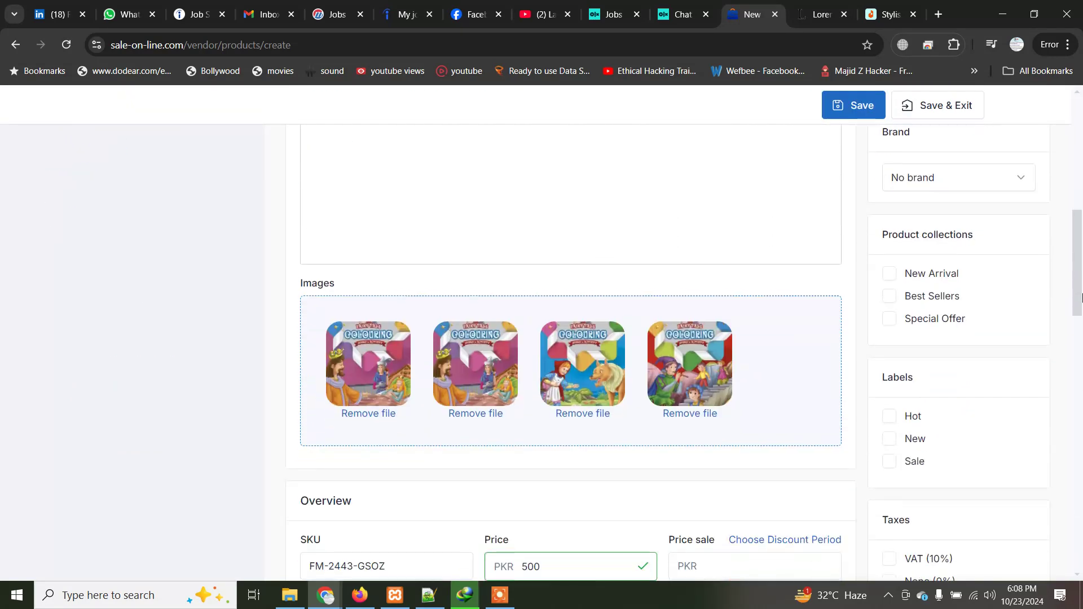
{"action": "left_click", "coordinate": [918, 271]}
{"action": "scroll", "coordinate": [1081, 299], "scroll_direction": "down", "scroll_amount": 4}
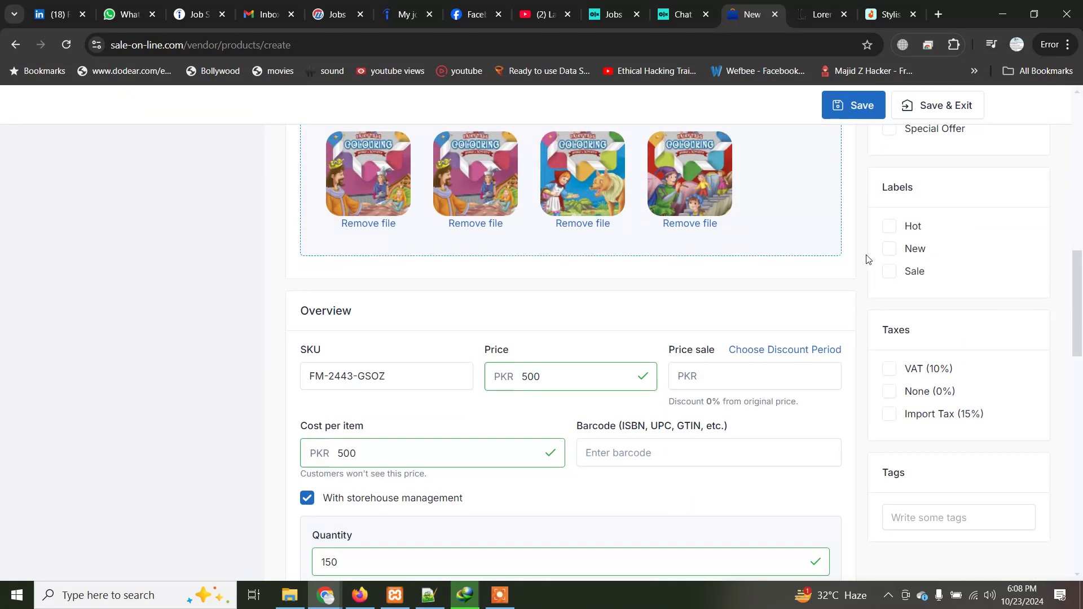
{"action": "left_click", "coordinate": [890, 227]}
{"action": "left_click", "coordinate": [914, 413]}
{"action": "left_click", "coordinate": [867, 100]}
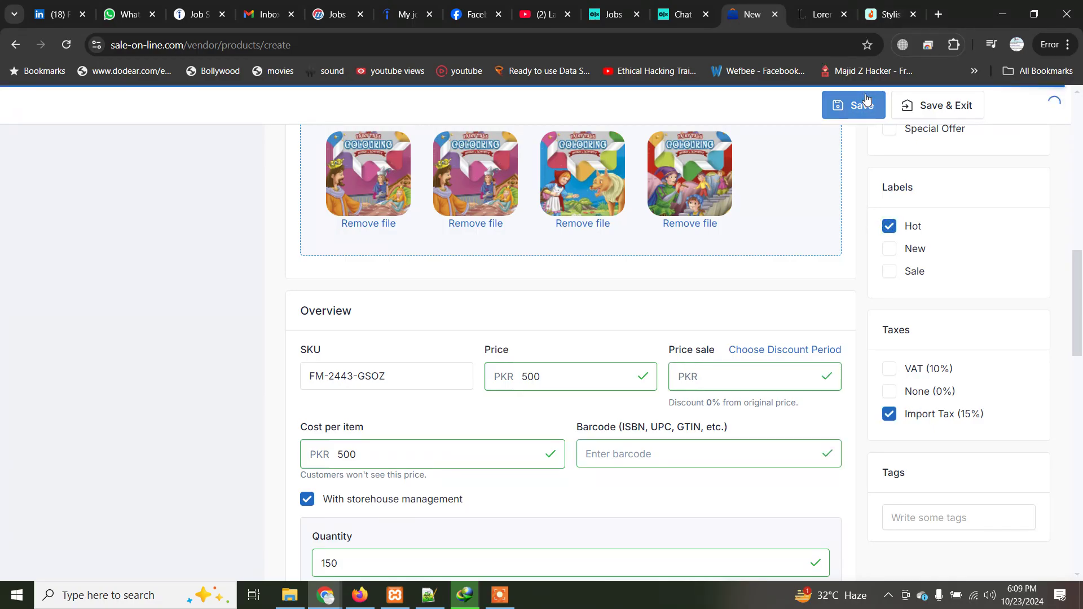
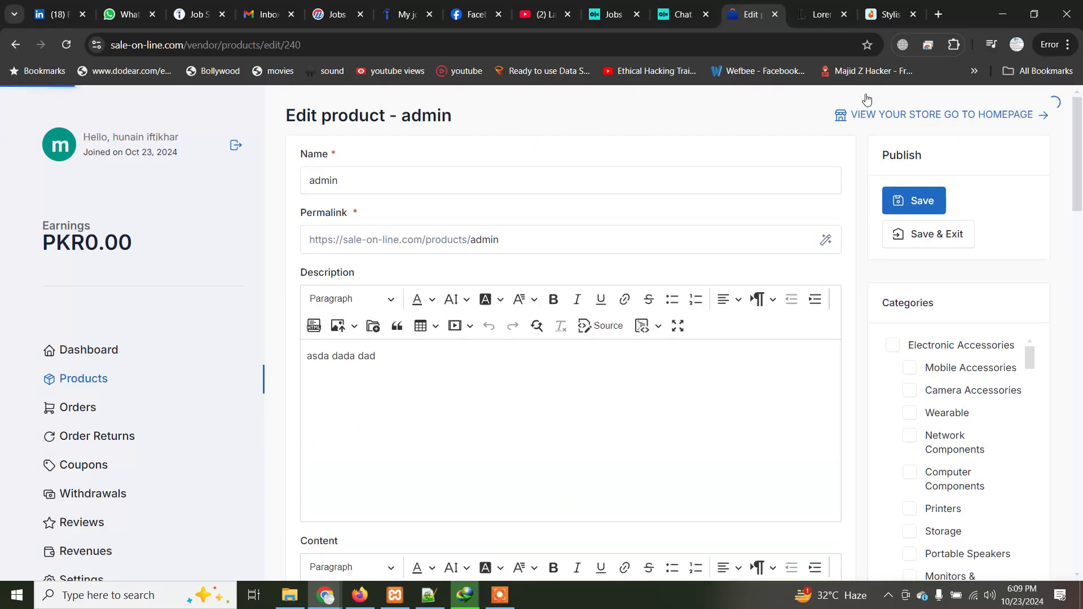
Set admin product 240's status to Published and save it.
{"action": "left_click", "coordinate": [325, 596]}
{"action": "left_click", "coordinate": [398, 539]}
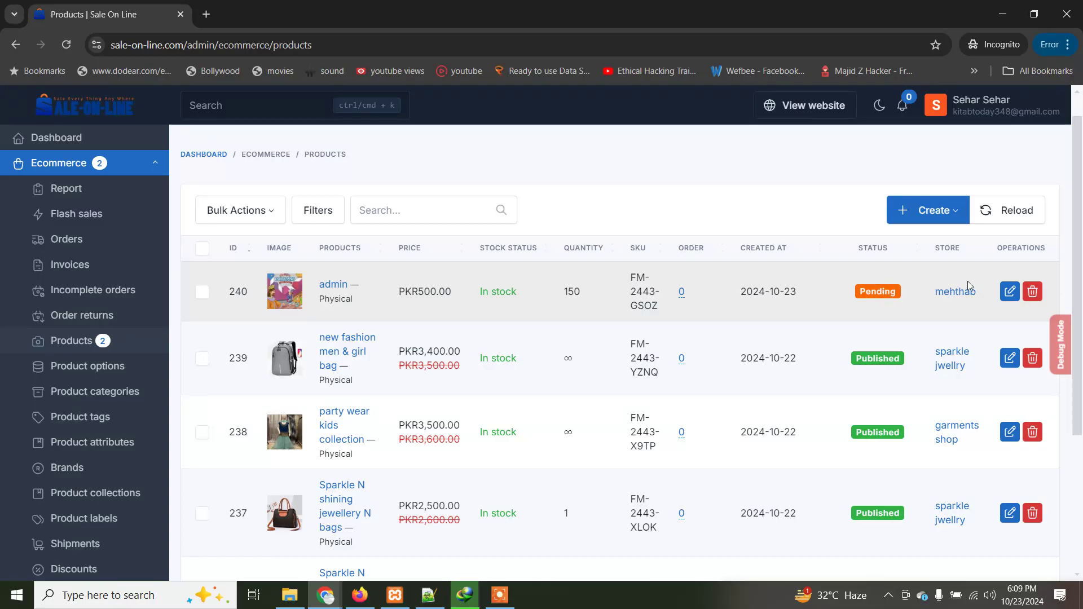
{"action": "left_click", "coordinate": [1009, 292]}
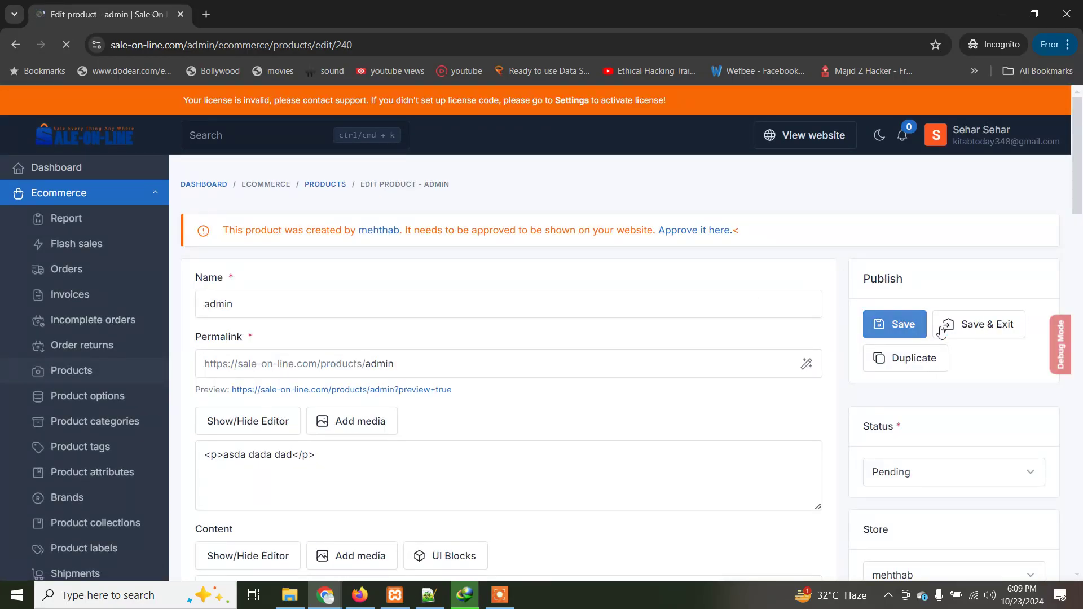
{"action": "left_click", "coordinate": [974, 476]}
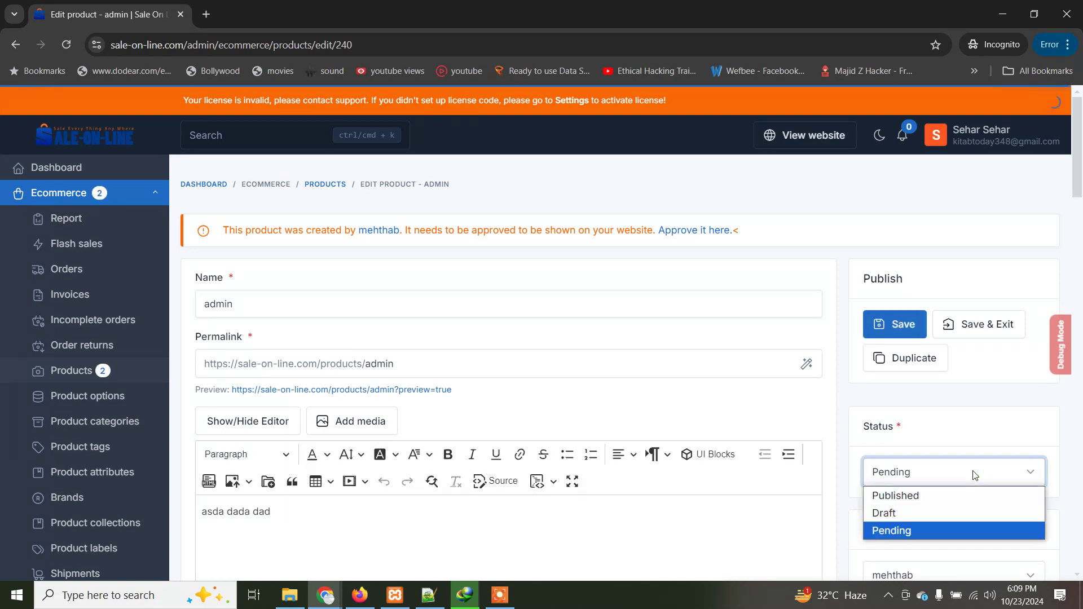
{"action": "left_click", "coordinate": [934, 494]}
{"action": "left_click", "coordinate": [899, 323]}
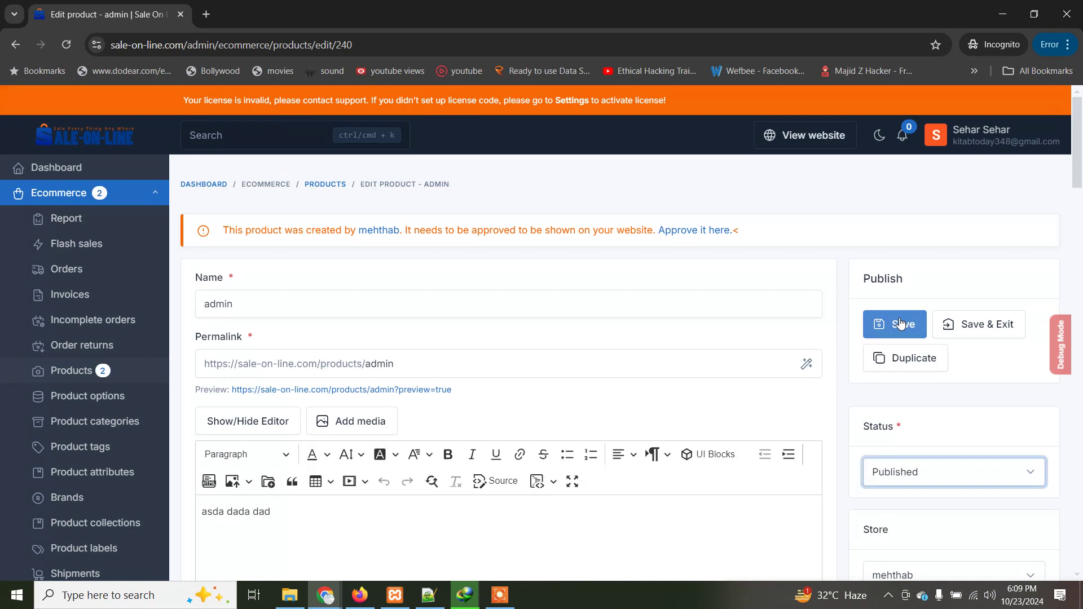
{"action": "left_click", "coordinate": [900, 323]}
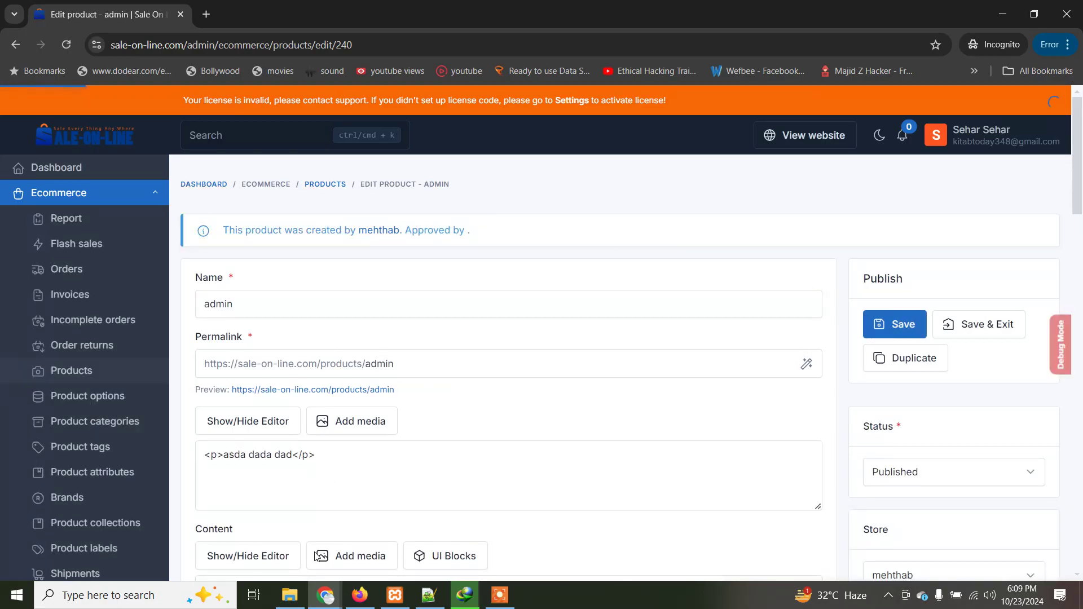
Return to the vendor's edit product window.
{"action": "left_click", "coordinate": [326, 595]}
{"action": "left_click", "coordinate": [412, 519]}
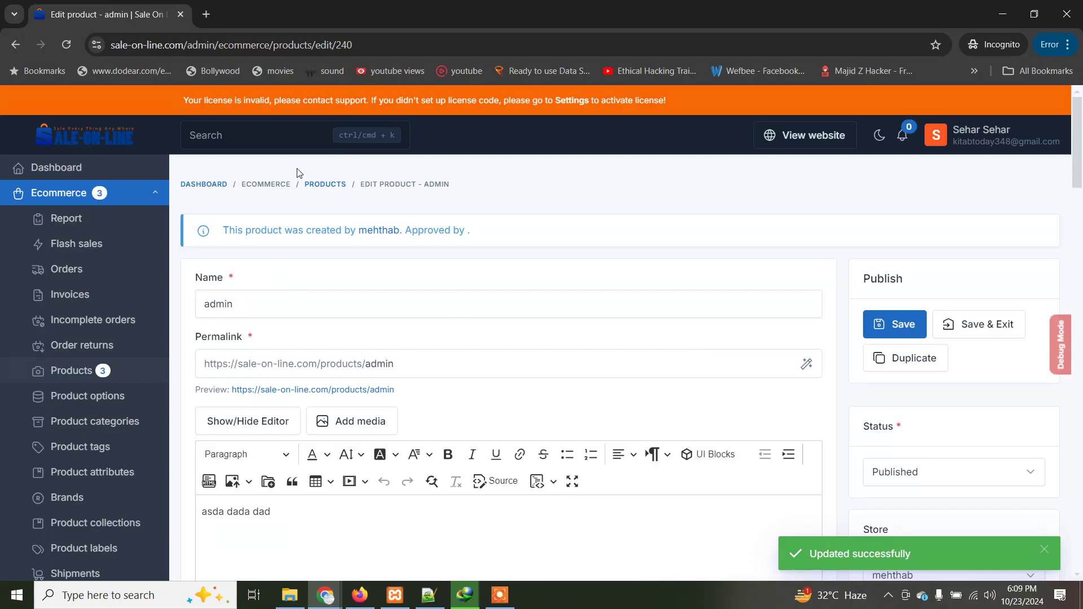
{"action": "mouse_move", "coordinate": [323, 596]}
{"action": "left_click", "coordinate": [408, 527]}
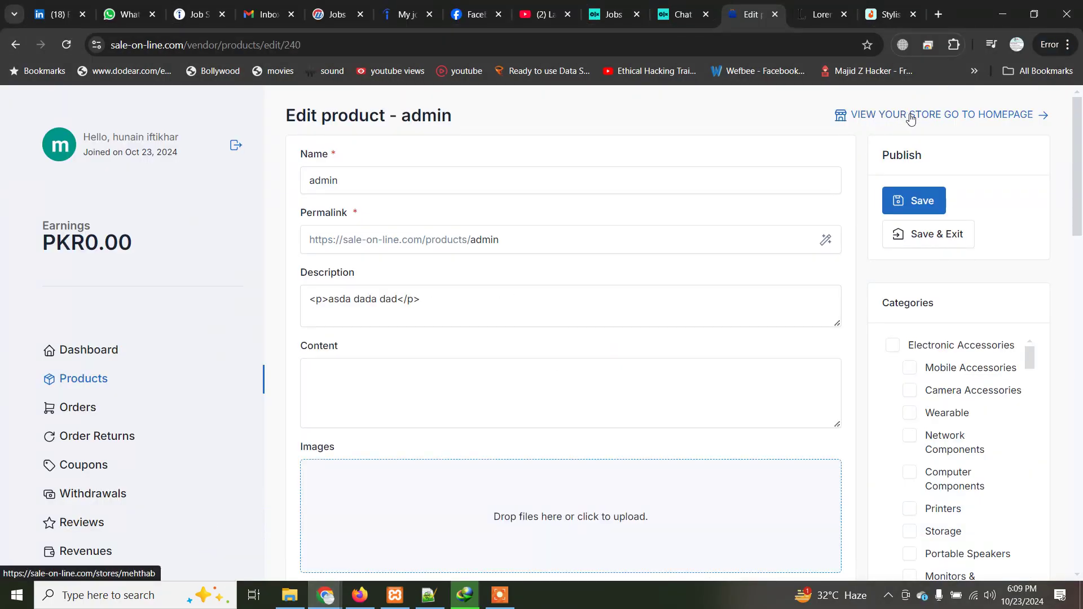
Confirm the admin product appears under Essential Products on the storefront, then go to the vendor dashboard.
{"action": "left_click", "coordinate": [1001, 115]}
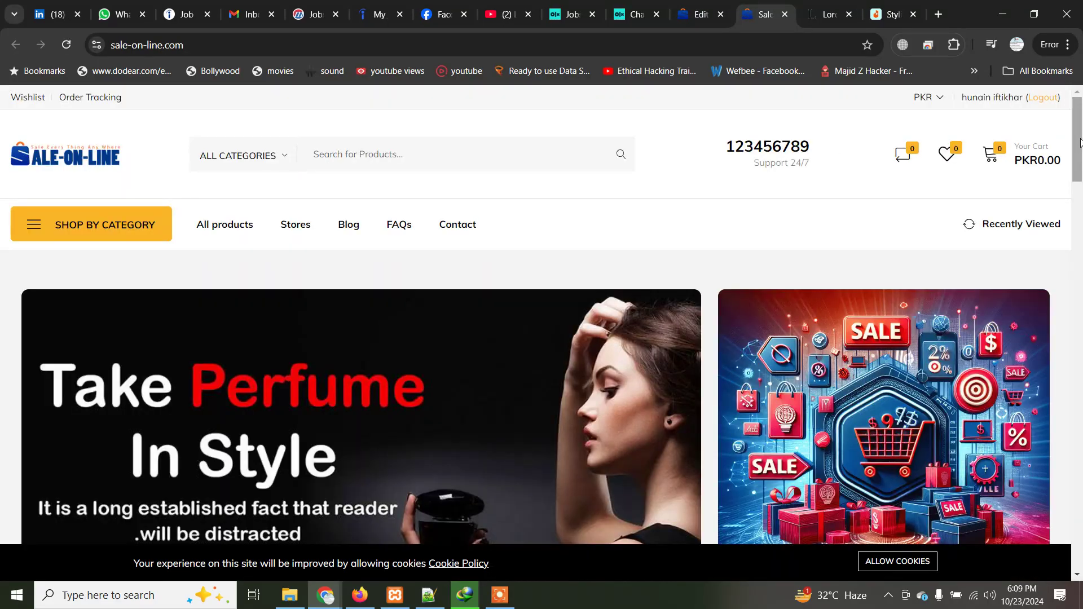
{"action": "left_click_drag", "start_coordinate": [1078, 154], "coordinate": [1081, 333]}
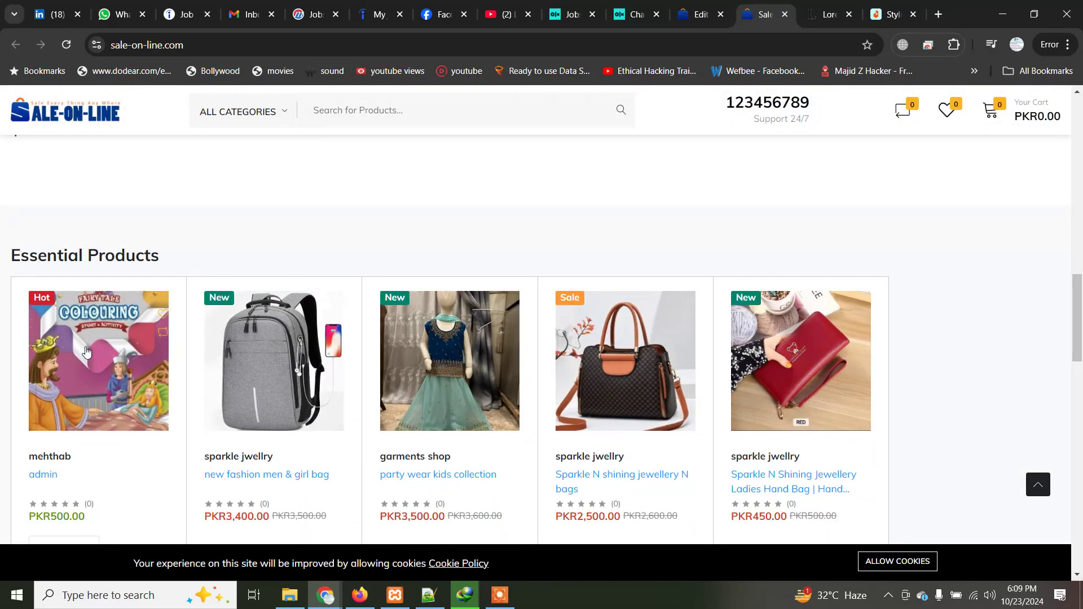
{"action": "left_click", "coordinate": [710, 5]}
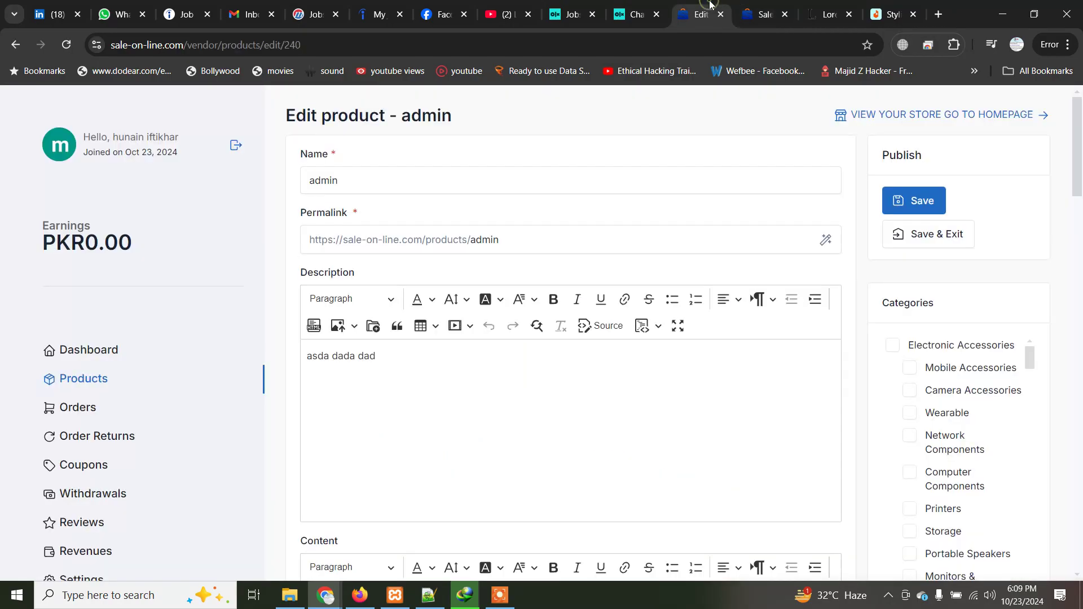
{"action": "left_click", "coordinate": [119, 359]}
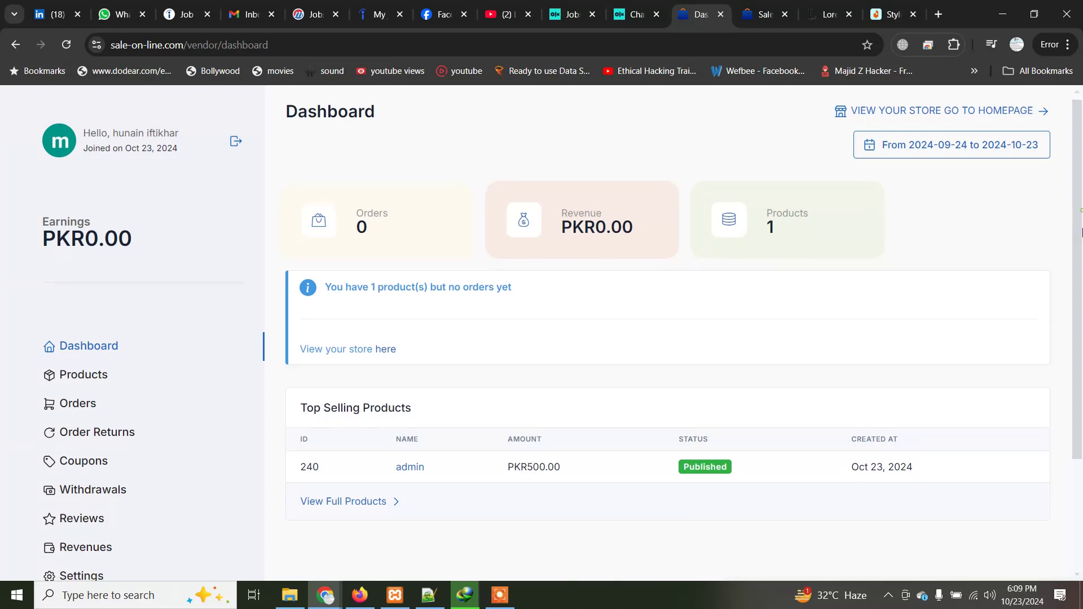
Browse the vendor's Orders and Products pages, seeing product 240 'admin' listed as Published.
{"action": "scroll", "coordinate": [1081, 273], "scroll_direction": "down", "scroll_amount": 2}
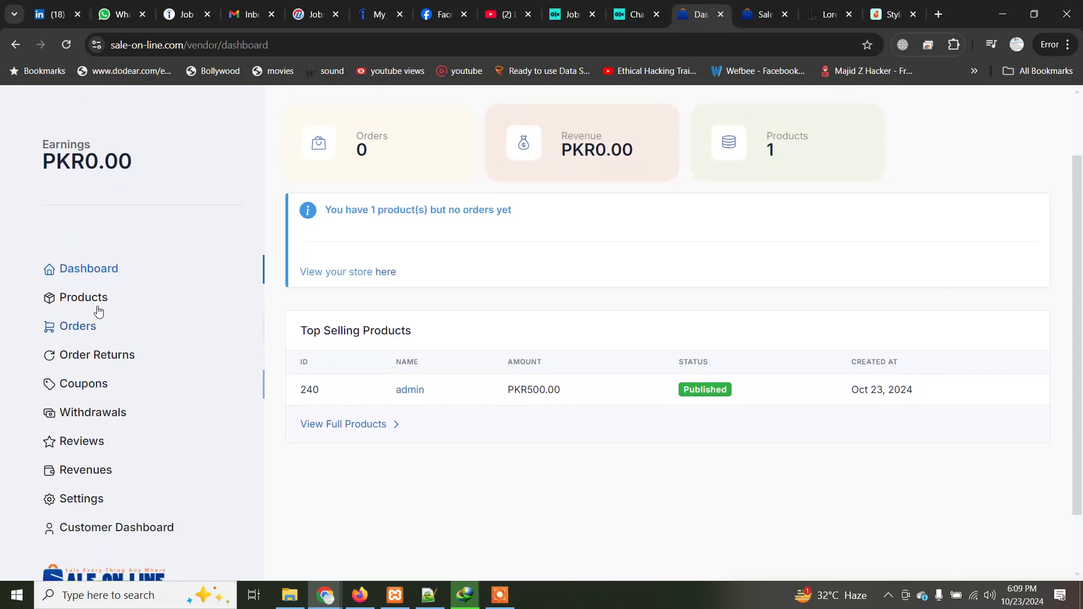
{"action": "left_click", "coordinate": [118, 329]}
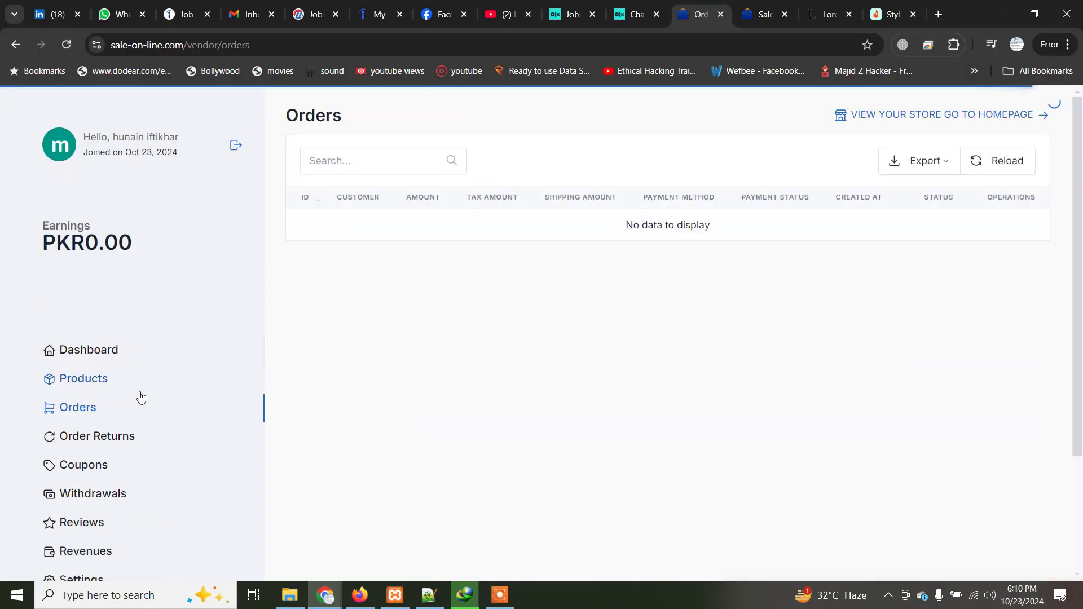
{"action": "left_click", "coordinate": [104, 357]}
{"action": "left_click", "coordinate": [110, 375]}
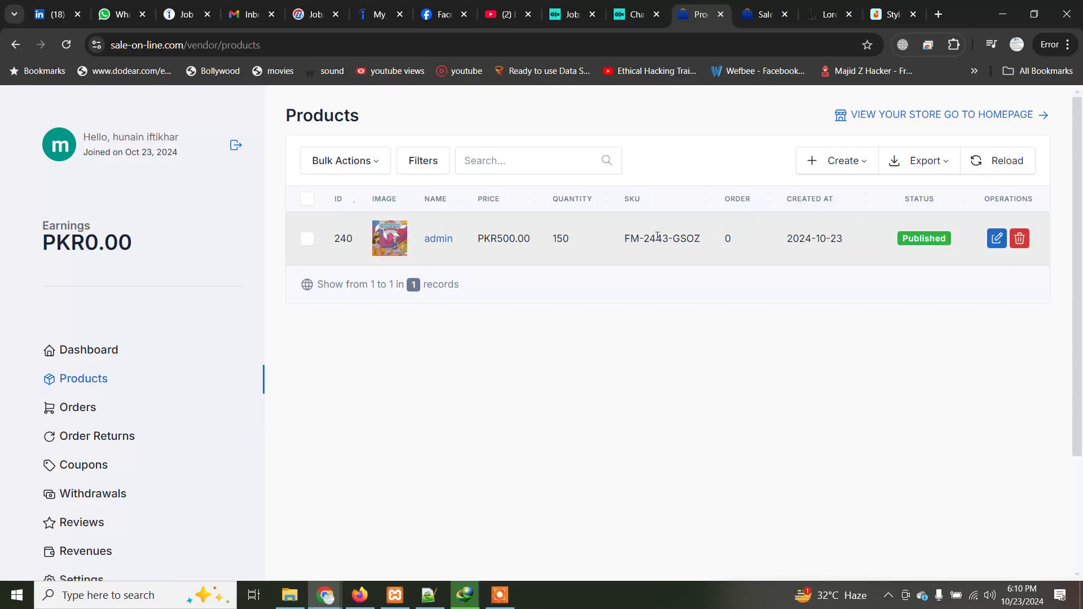
{"action": "scroll", "coordinate": [1081, 296], "scroll_direction": "down", "scroll_amount": 2}
{"action": "scroll", "coordinate": [1081, 296], "scroll_direction": "down", "scroll_amount": 2}
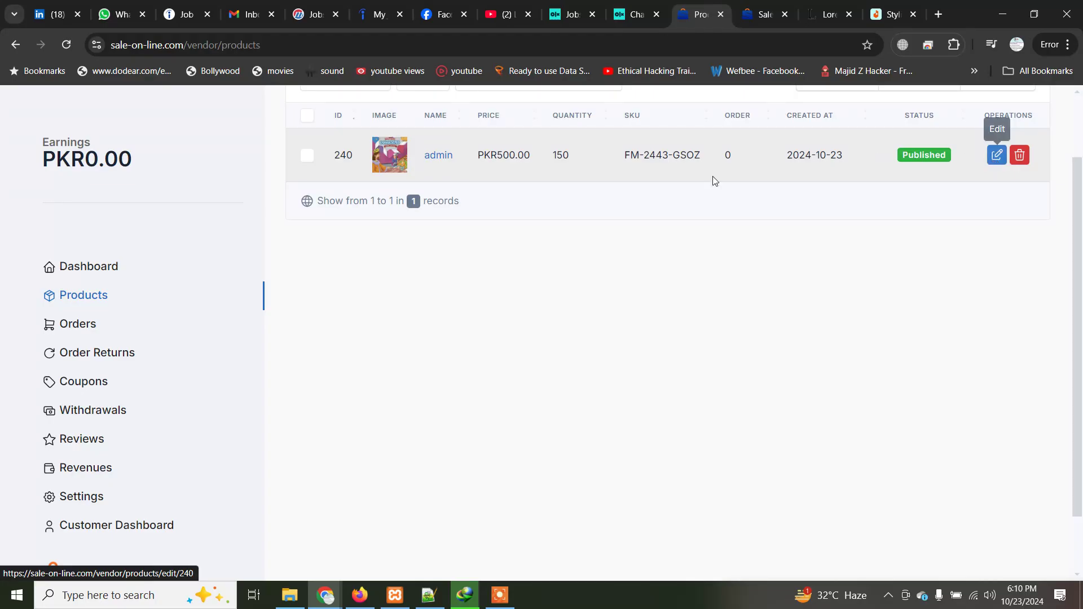
{"action": "left_click", "coordinate": [92, 328]}
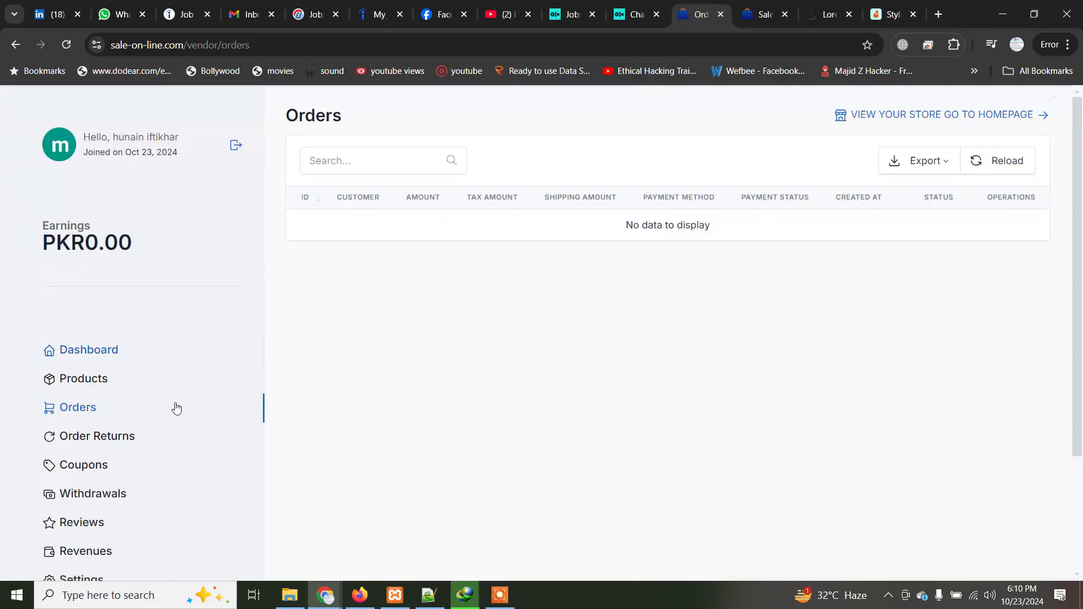
Check the vendor's empty Order Returns, Coupons, Withdrawals and Reviews pages.
{"action": "left_click", "coordinate": [151, 435]}
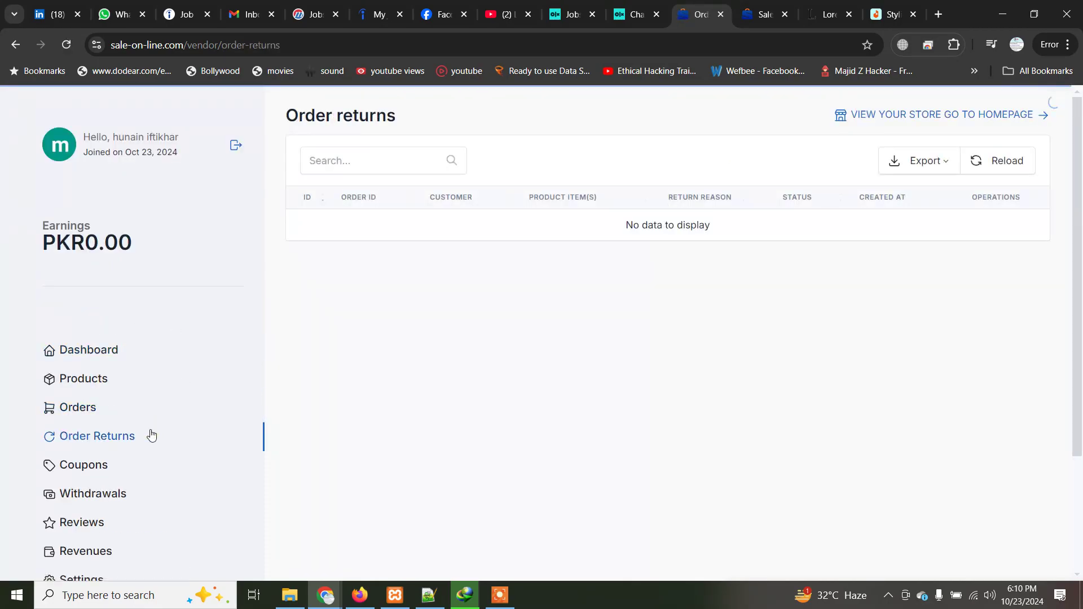
{"action": "left_click", "coordinate": [149, 477]}
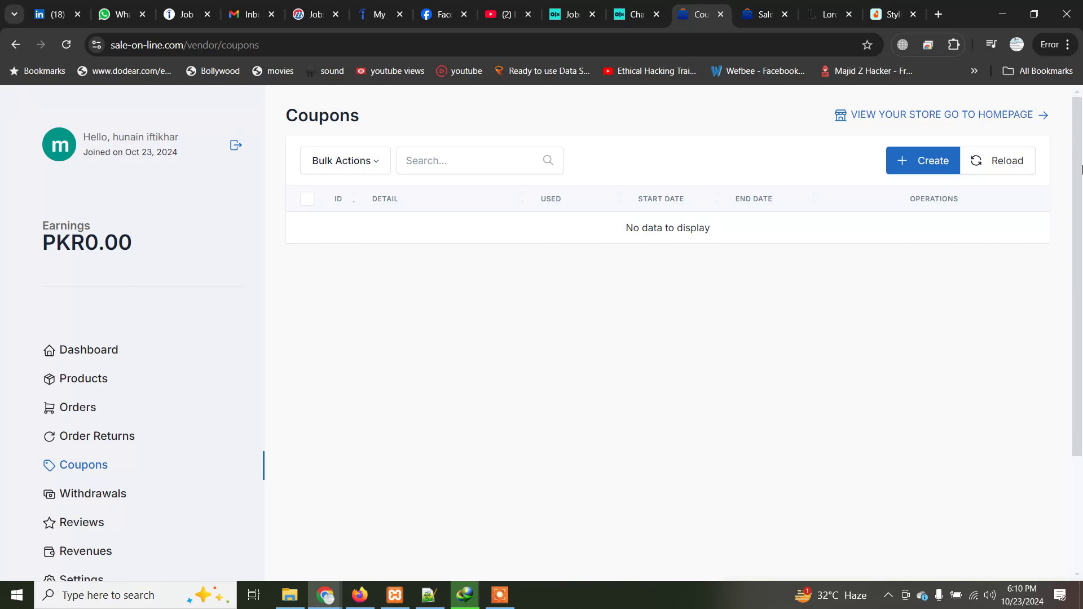
{"action": "scroll", "coordinate": [1082, 170], "scroll_direction": "down", "scroll_amount": 3}
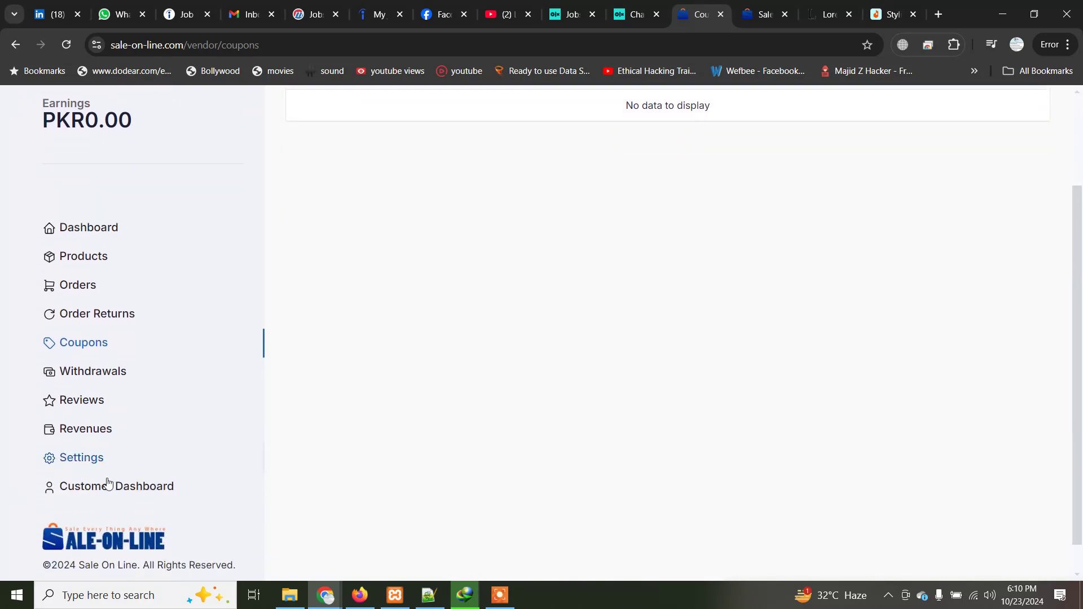
{"action": "left_click", "coordinate": [170, 386]}
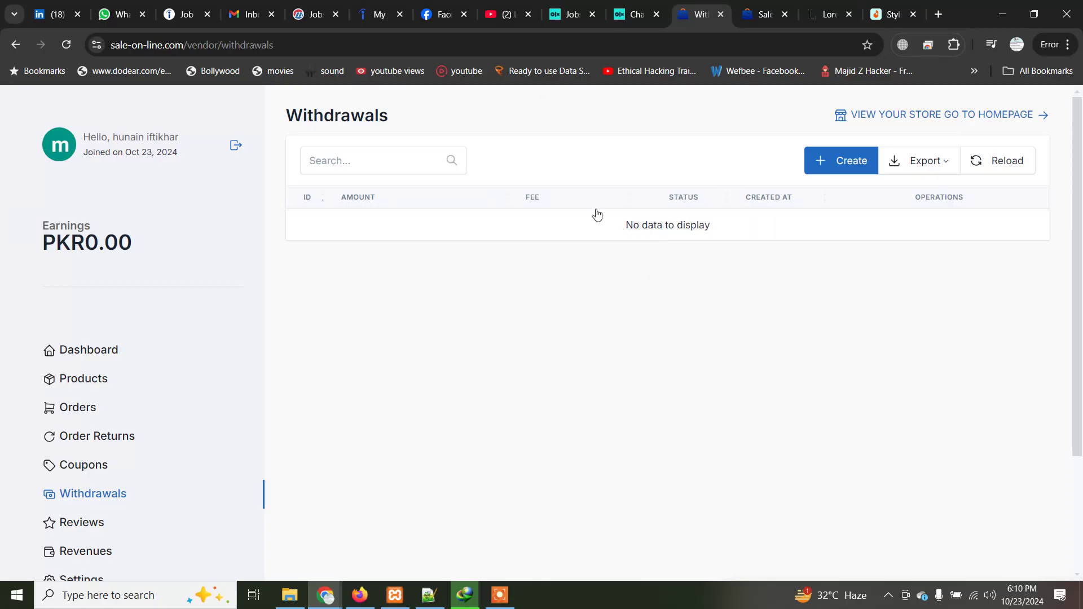
{"action": "scroll", "coordinate": [1082, 259], "scroll_direction": "down", "scroll_amount": 1}
{"action": "scroll", "coordinate": [1081, 258], "scroll_direction": "down", "scroll_amount": 1}
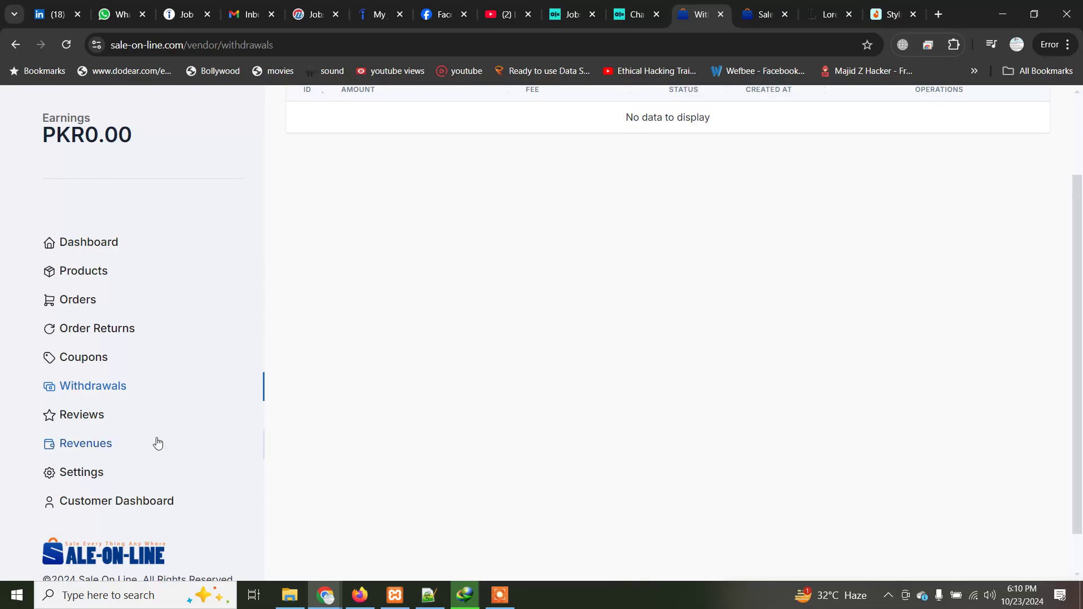
{"action": "left_click", "coordinate": [122, 418]}
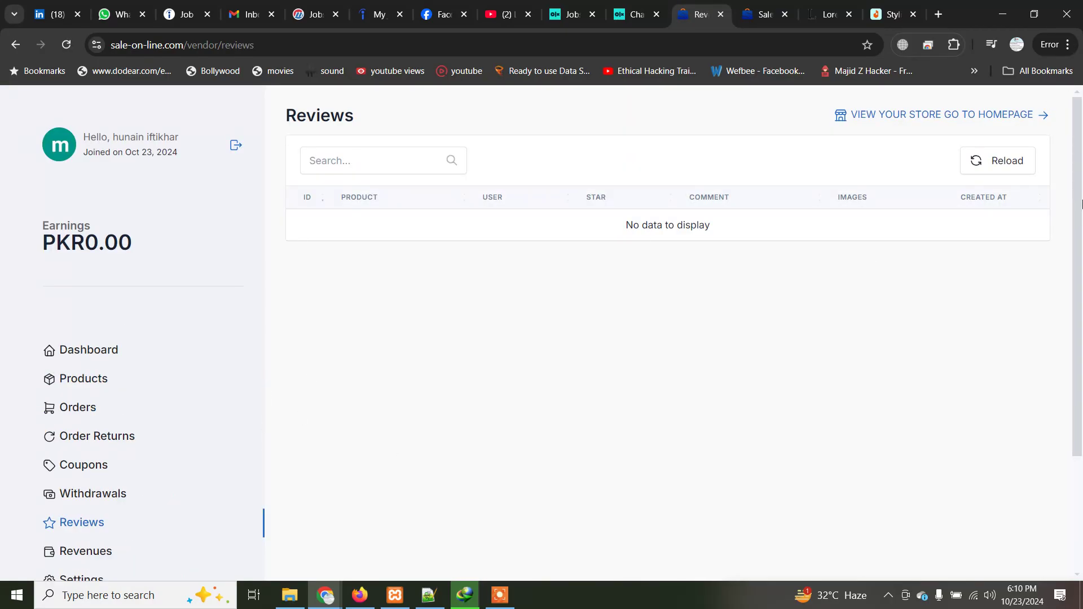
{"action": "scroll", "coordinate": [1081, 203], "scroll_direction": "down", "scroll_amount": 2}
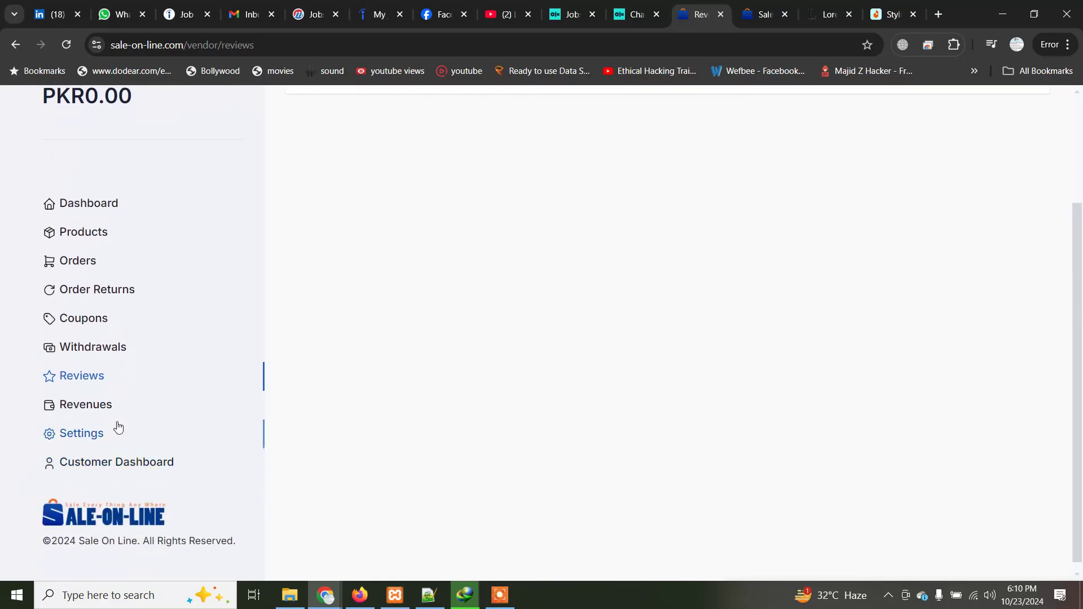
Review the empty Revenues page and its export formats, then go to Settings.
{"action": "left_click", "coordinate": [162, 414]}
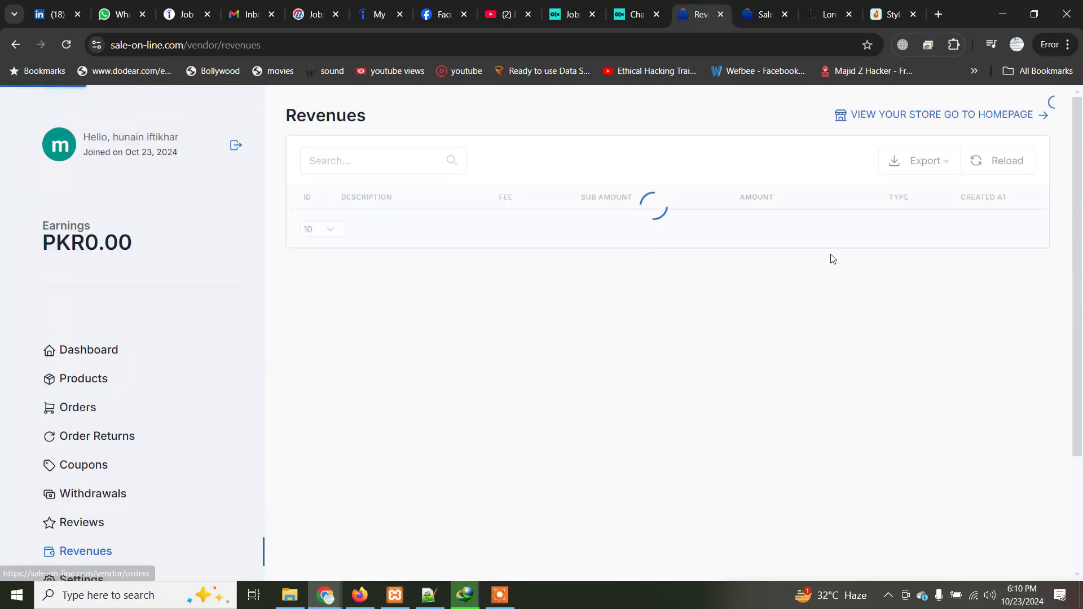
{"action": "left_click", "coordinate": [915, 166]}
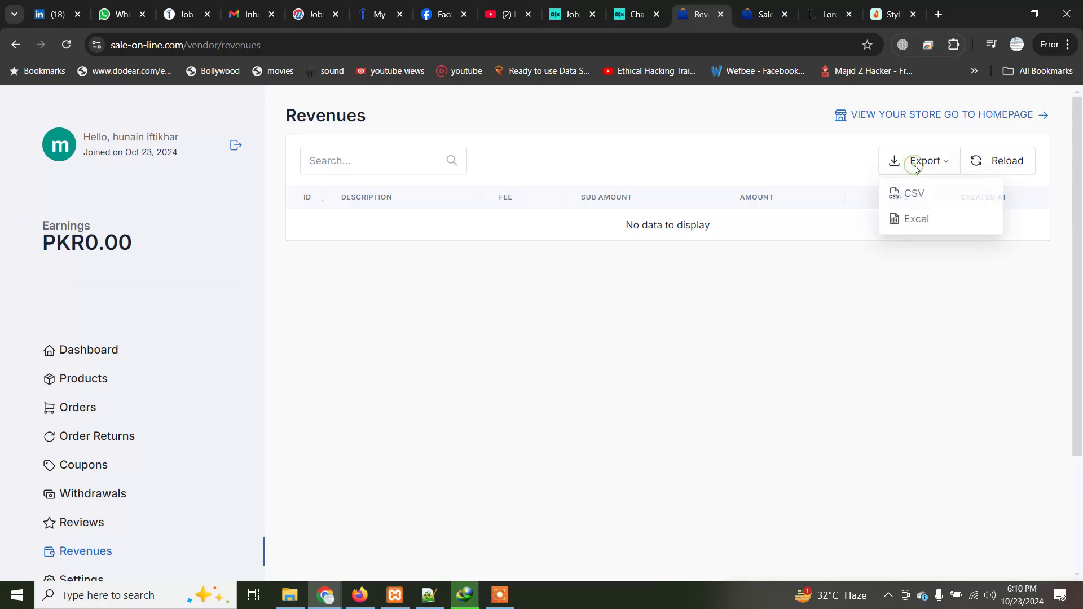
{"action": "left_click", "coordinate": [744, 320]}
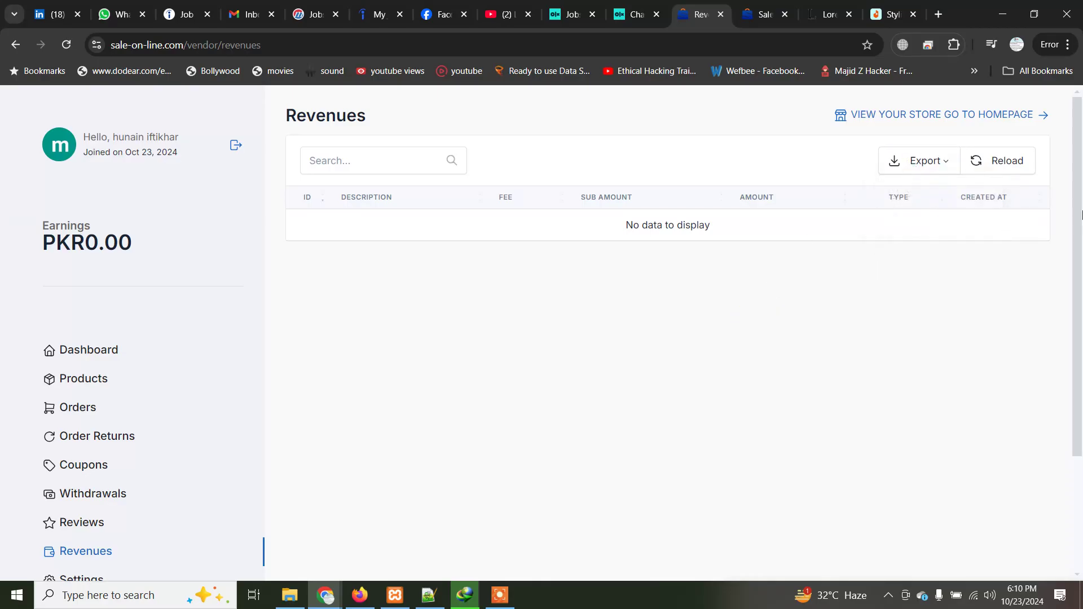
{"action": "scroll", "coordinate": [220, 300], "scroll_direction": "down", "scroll_amount": 3}
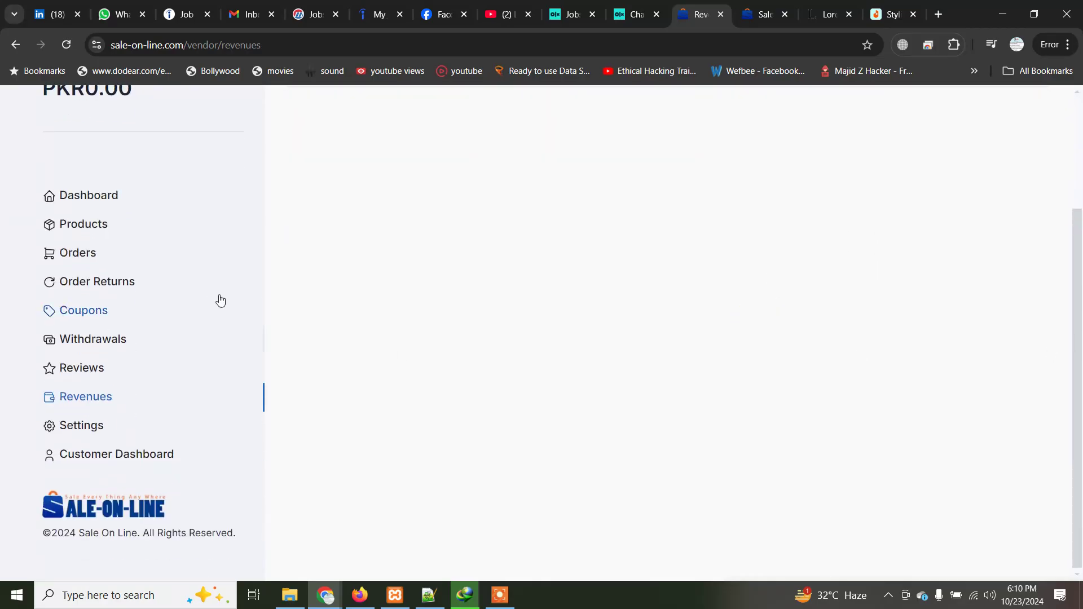
{"action": "left_click", "coordinate": [101, 425]}
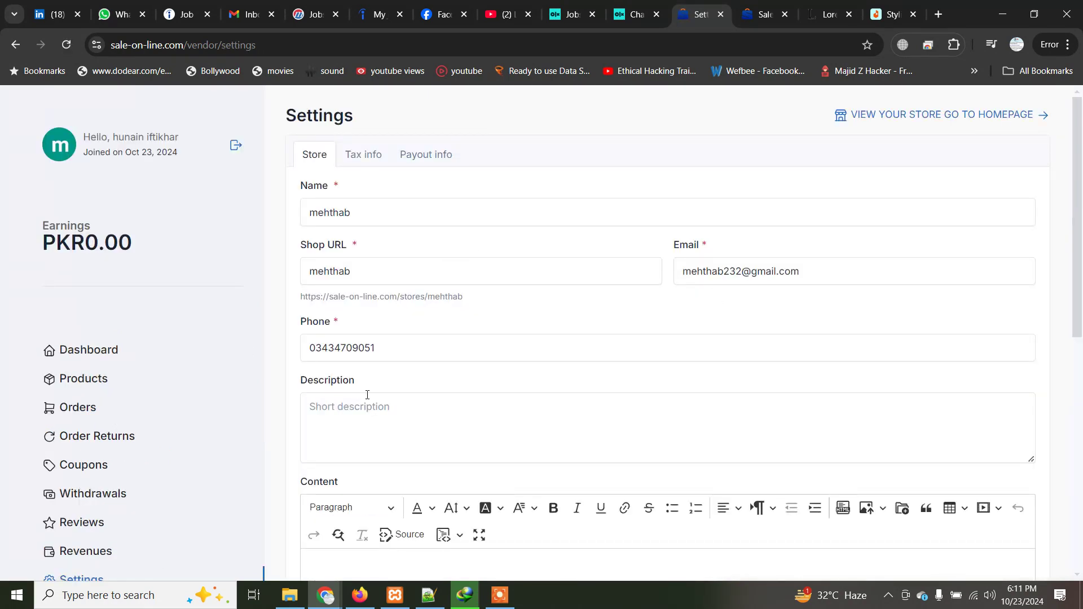
Write 'hello this is my online garment store' and move it from Description into Content.
{"action": "left_click", "coordinate": [443, 413]}
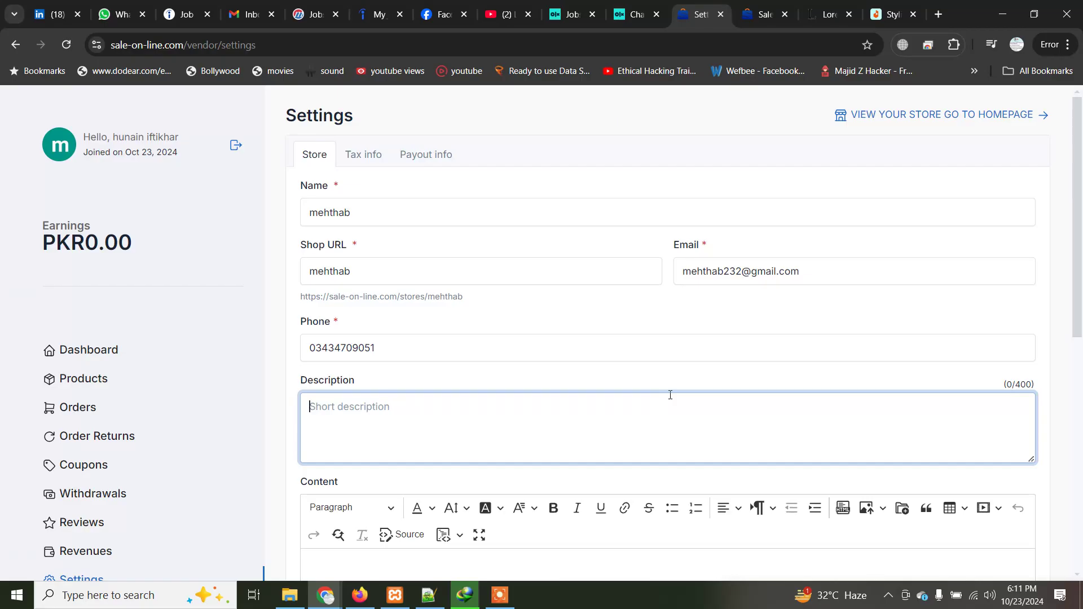
{"action": "type", "text": "he"}
{"action": "type", "text": " i"}
{"action": "key", "text": "BackSpace"}
{"action": "type", "text": "is ismy onli"}
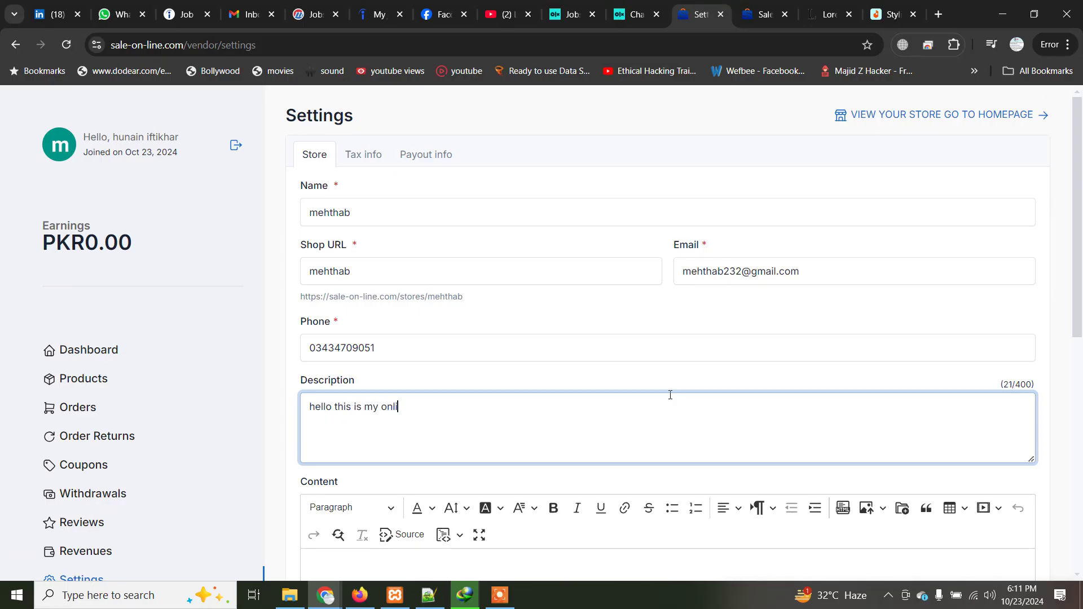
{"action": "type", "text": "ne garment store"}
{"action": "left_click_drag", "start_coordinate": [1082, 242], "coordinate": [1081, 351]}
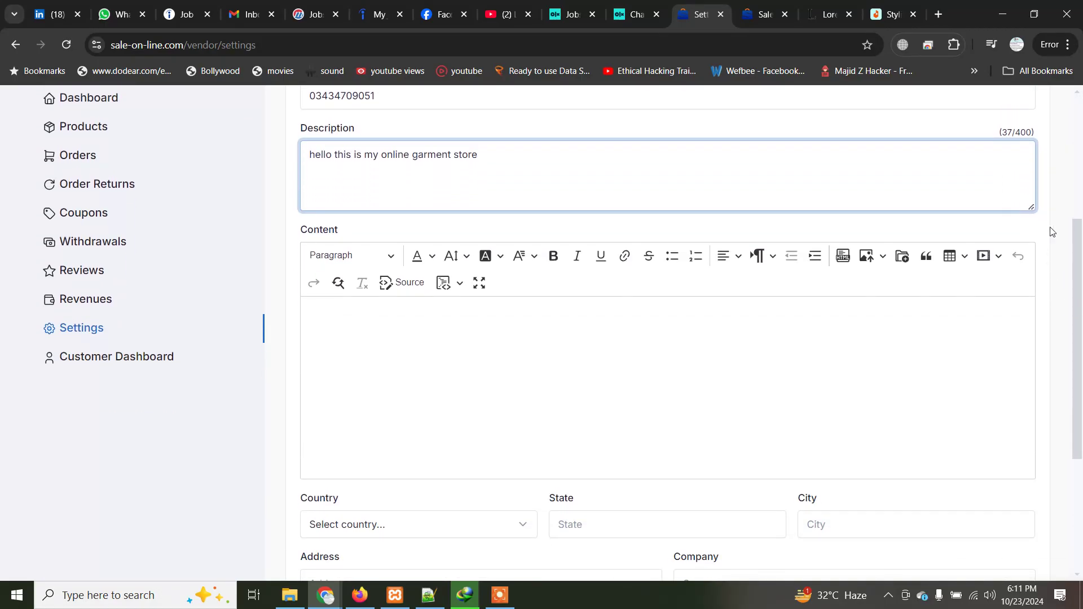
{"action": "key", "text": "ctrl+a"}
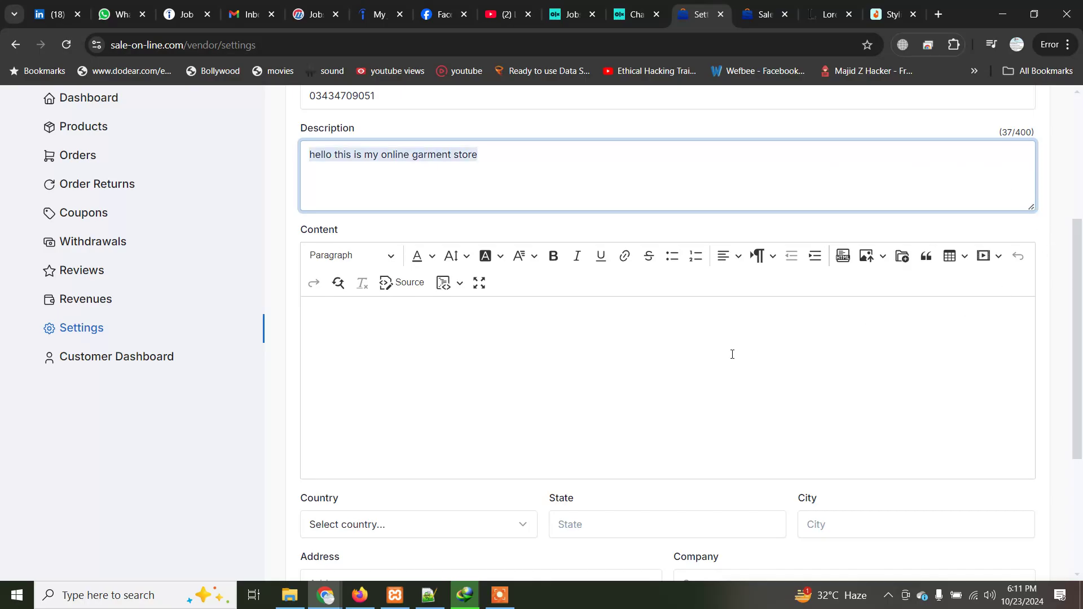
{"action": "key", "text": "ctrl+x"}
{"action": "left_click", "coordinate": [627, 363]}
{"action": "key", "text": "ctrl+v"}
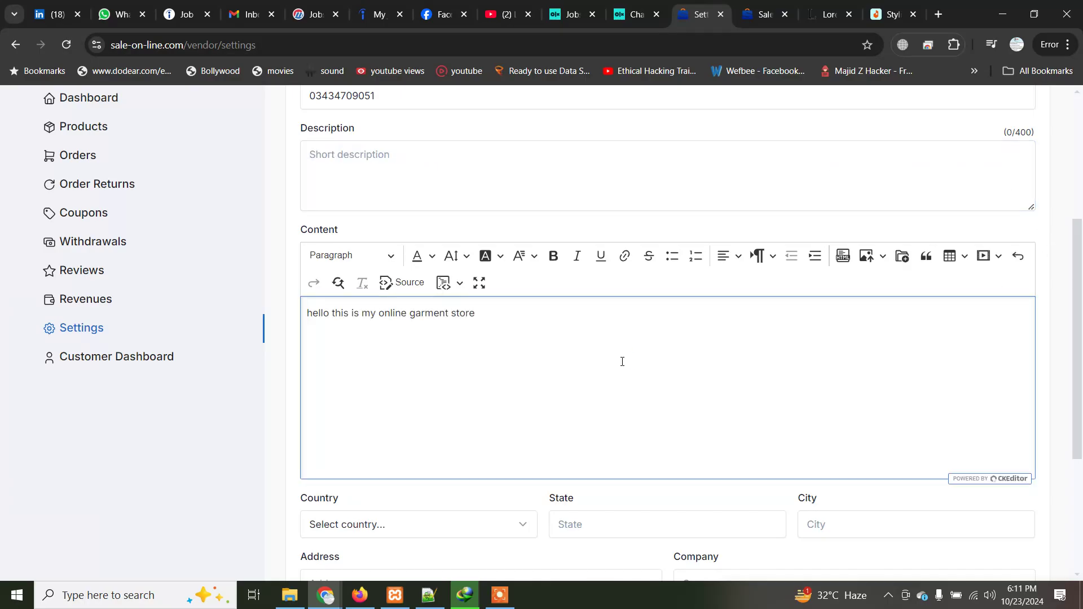
Make the Content text red, size 16 and bold.
{"action": "key", "text": "ctrl+a"}
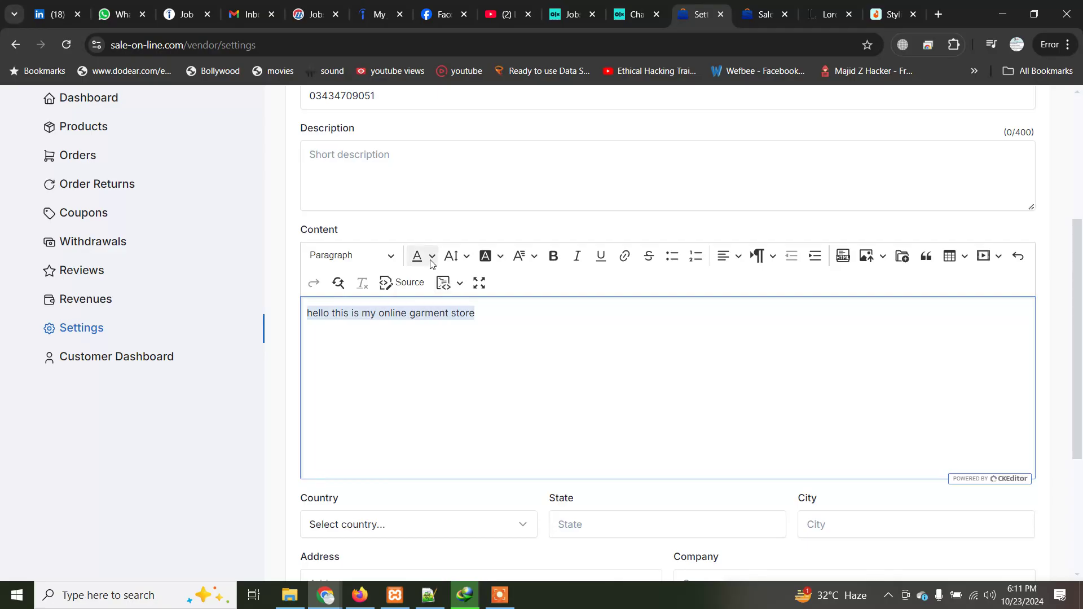
{"action": "left_click", "coordinate": [431, 261]}
{"action": "left_click", "coordinate": [420, 322]}
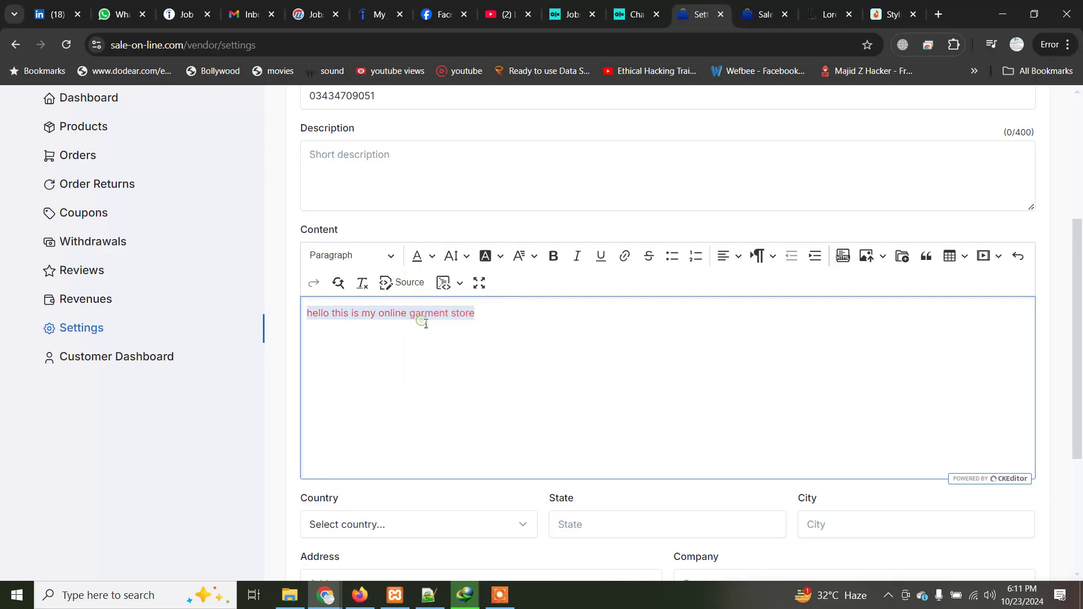
{"action": "left_click", "coordinate": [455, 257]}
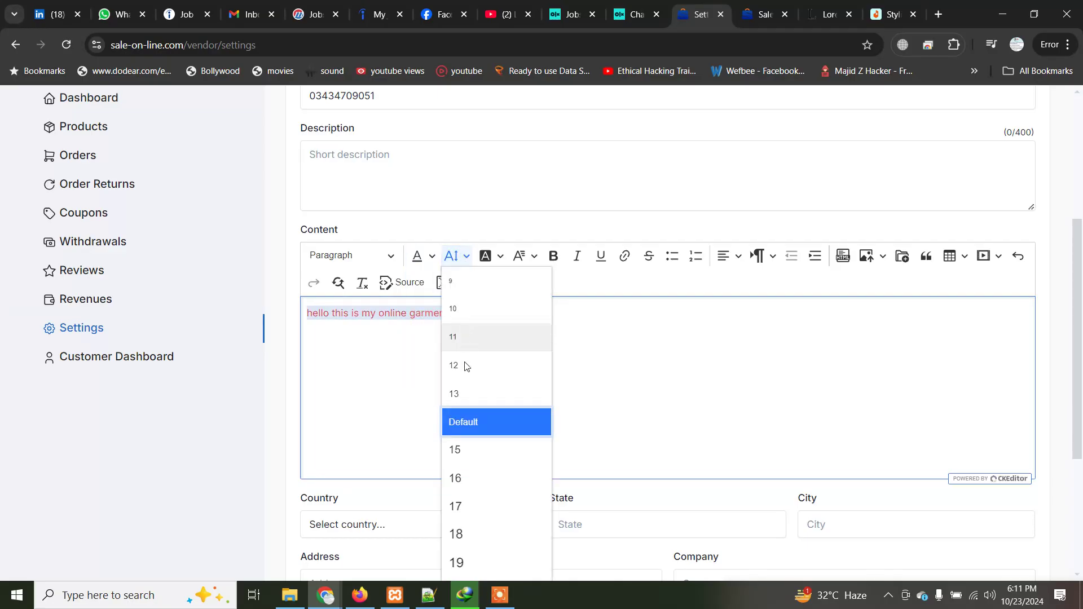
{"action": "left_click", "coordinate": [471, 477]}
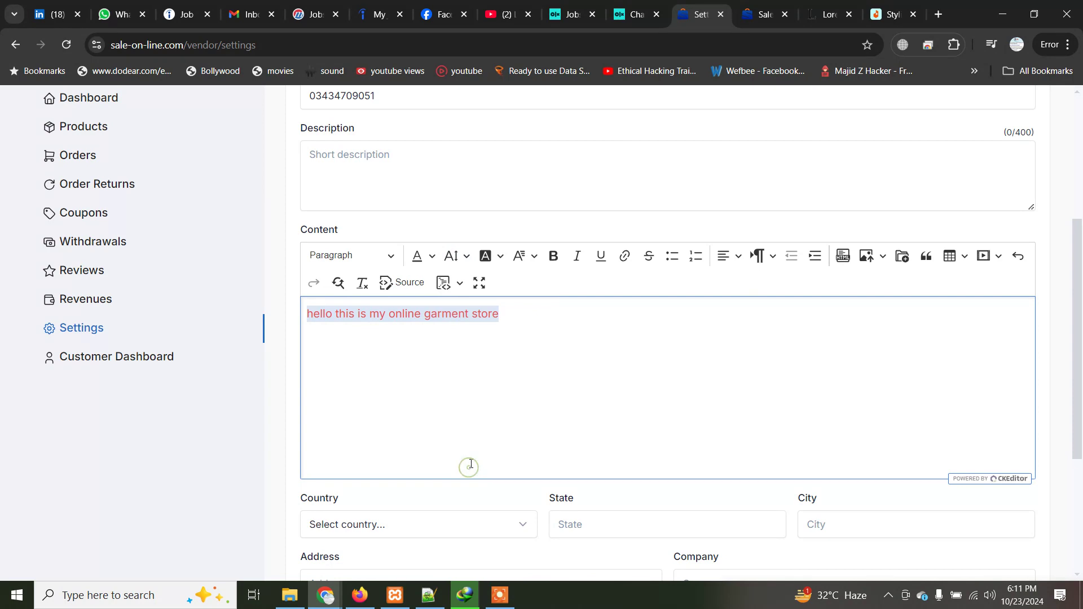
{"action": "left_click", "coordinate": [552, 256]}
{"action": "left_click", "coordinate": [753, 342]}
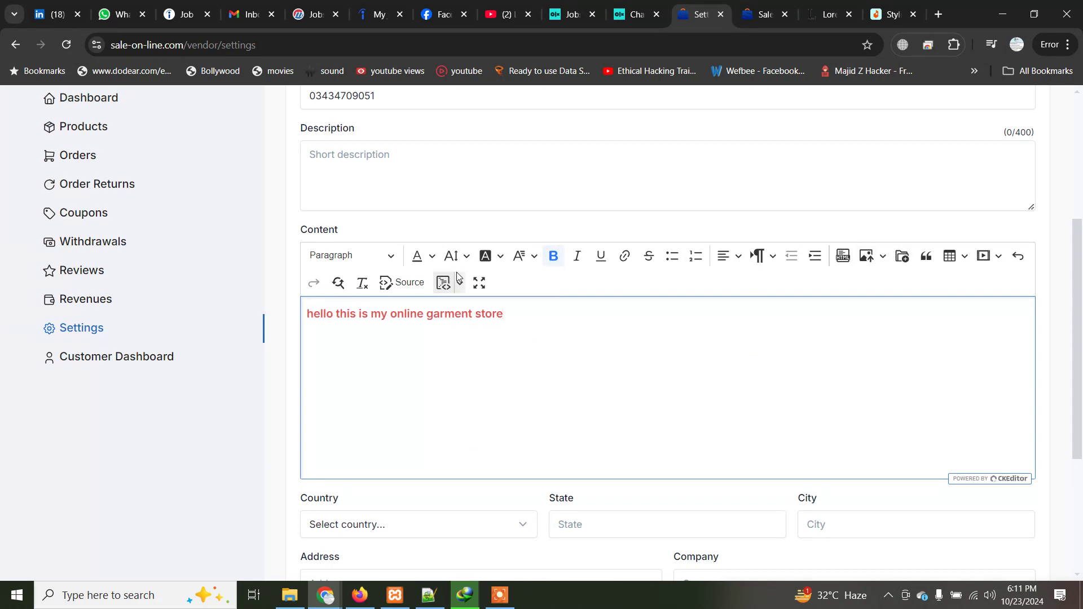
Format the store text line as Heading 1.
{"action": "left_click", "coordinate": [371, 256]}
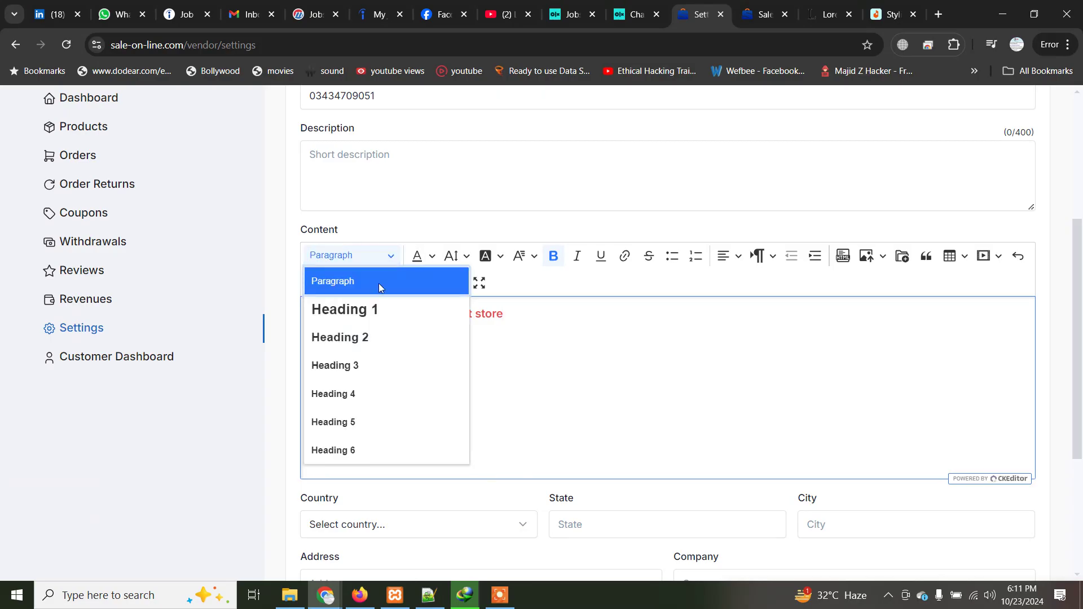
{"action": "left_click", "coordinate": [378, 310]}
{"action": "key", "text": "ctrl+a"}
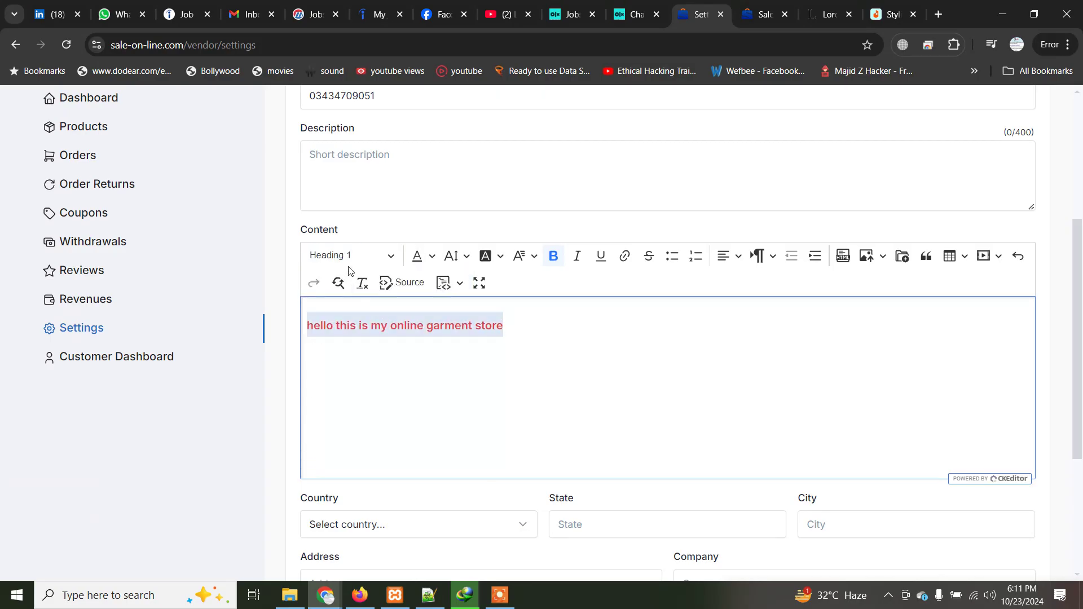
{"action": "left_click", "coordinate": [351, 257]}
{"action": "left_click", "coordinate": [352, 309]}
{"action": "scroll", "coordinate": [1082, 294], "scroll_direction": "down", "scroll_amount": 4}
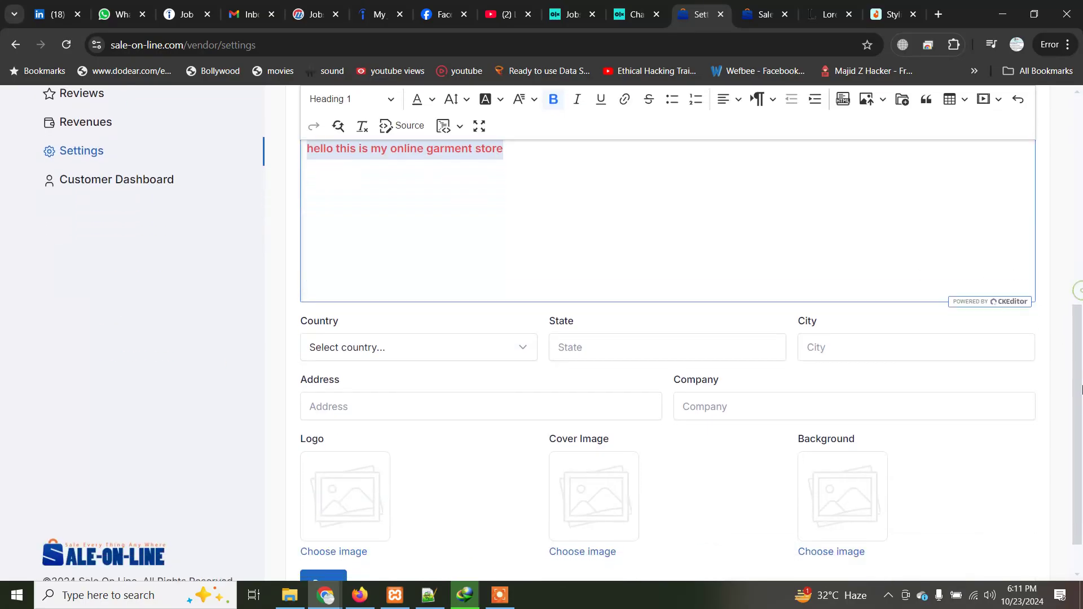
Set the store country to Pakistan.
{"action": "left_click", "coordinate": [355, 301]}
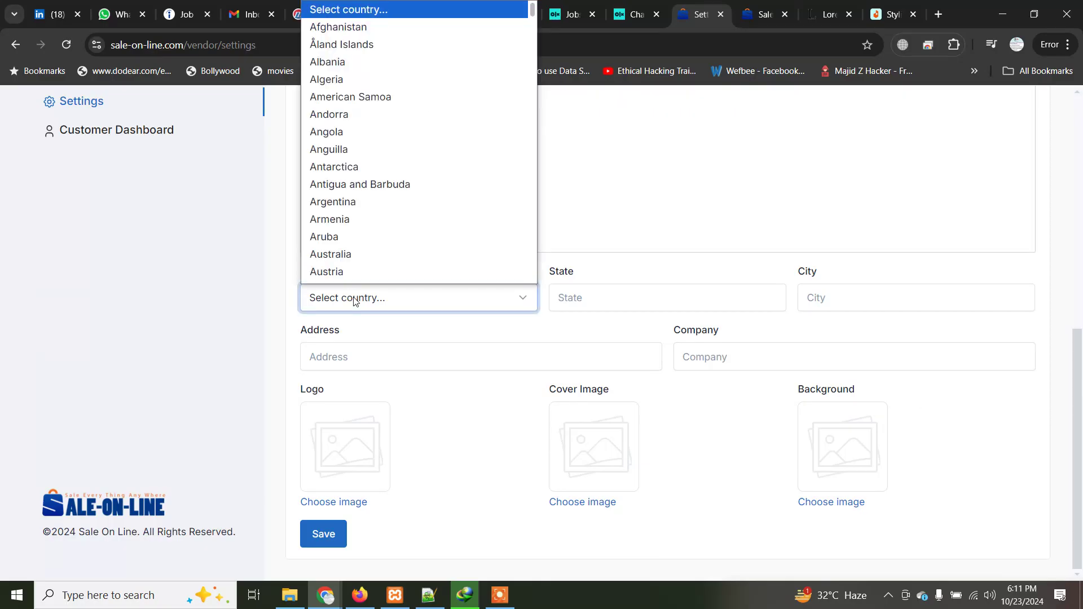
{"action": "key", "text": "p"}
{"action": "key", "text": "Return"}
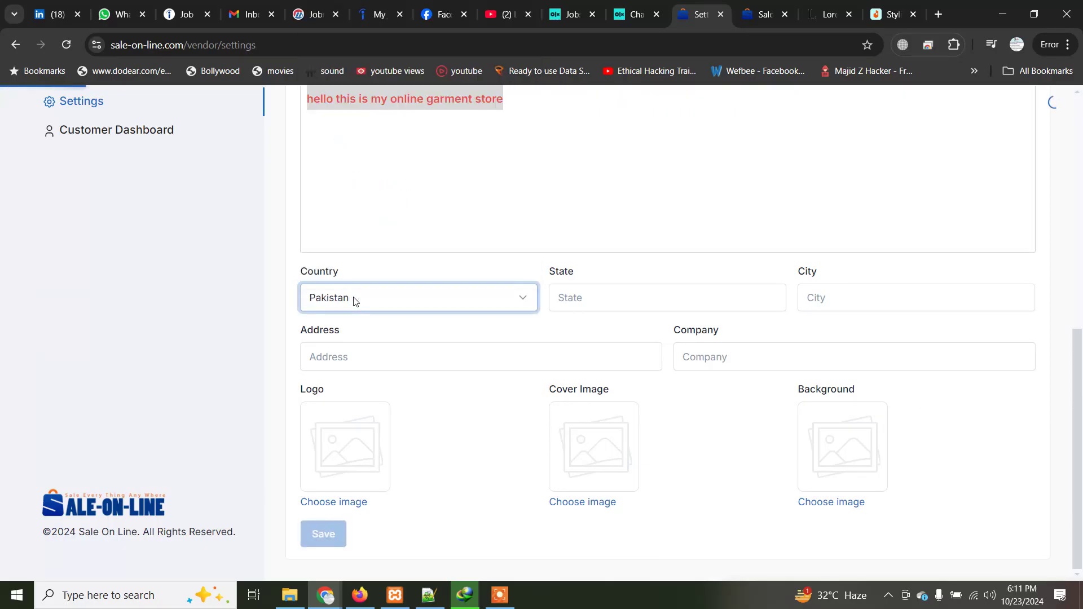
Fill in State 'sindh', City 'karachi', Address 'tariqroad' and the company name.
{"action": "left_click", "coordinate": [578, 294]}
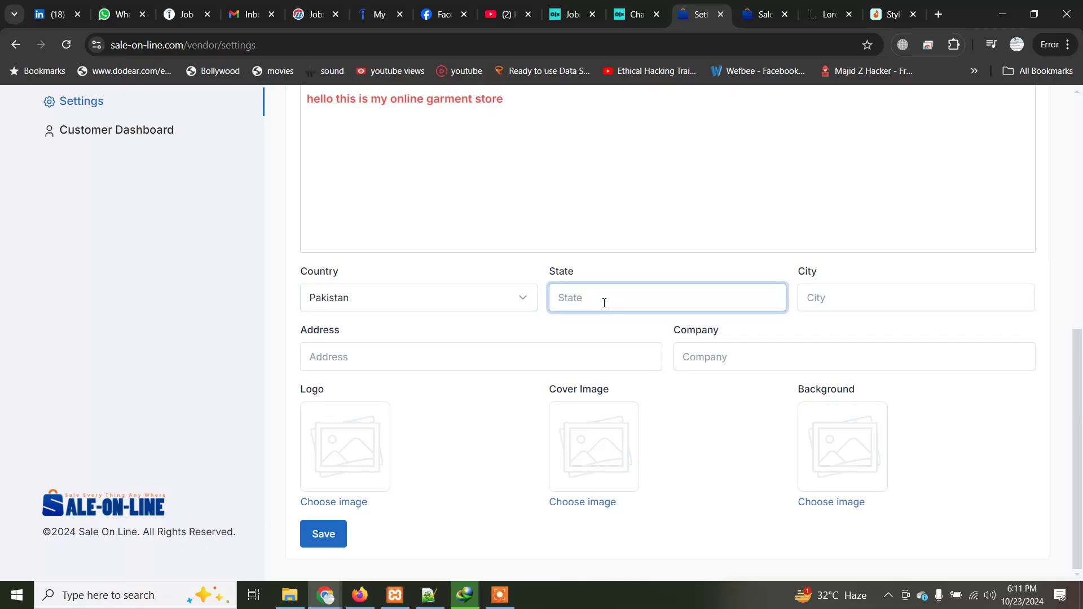
{"action": "type", "text": "sindh"}
{"action": "key", "text": "Tab"}
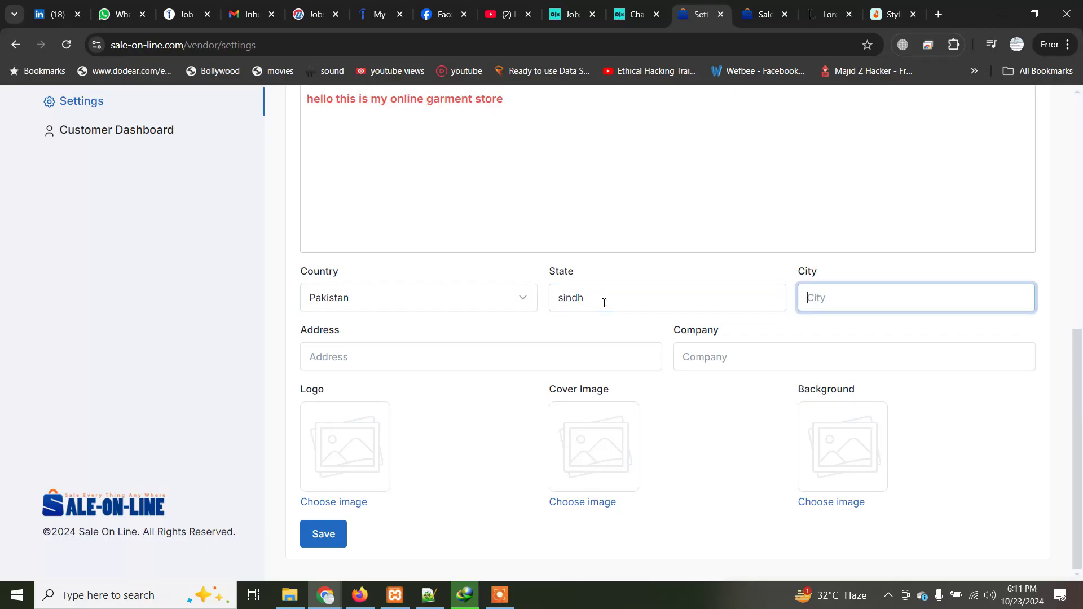
{"action": "type", "text": "karachi"}
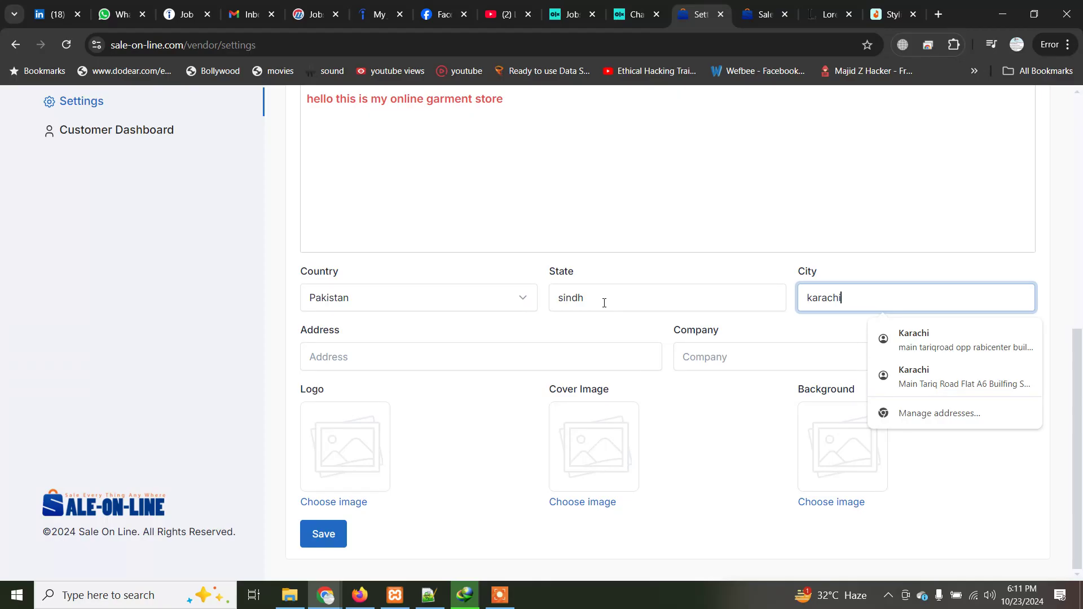
{"action": "key", "text": "Tab"}
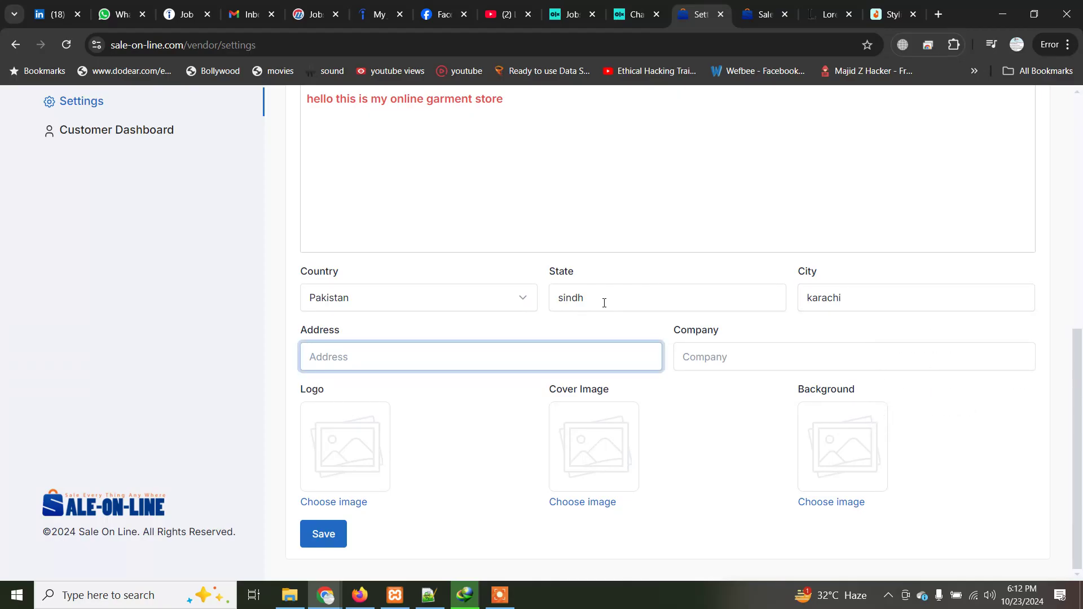
{"action": "type", "text": "tariqroad"}
{"action": "key", "text": "Tab"}
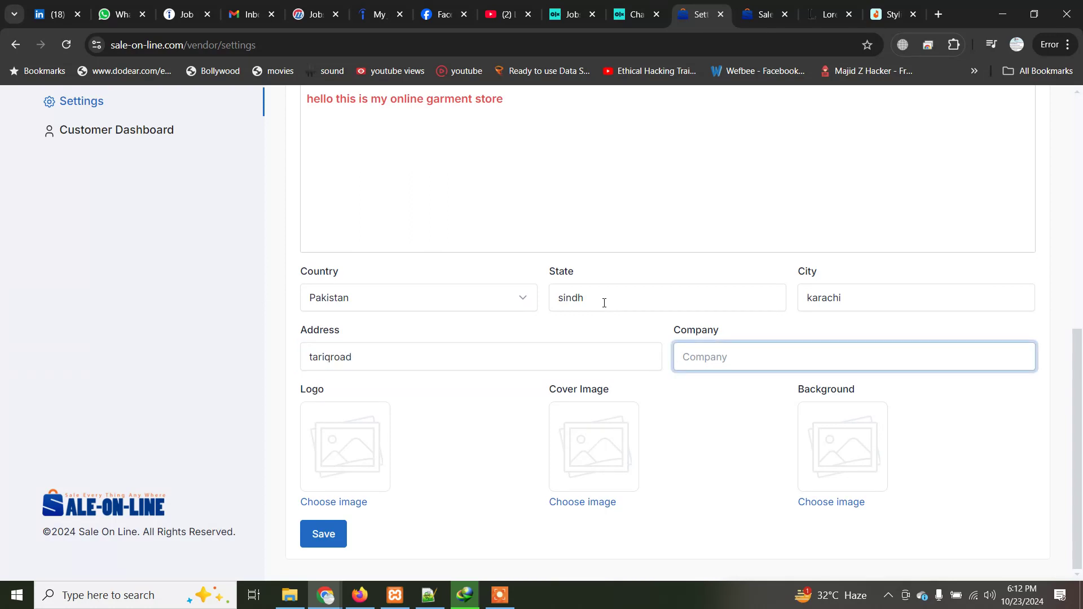
{"action": "type", "text": "mehtab"}
Upload the cargo movers logo from the Desktop as the store logo.
{"action": "left_click", "coordinate": [373, 440]}
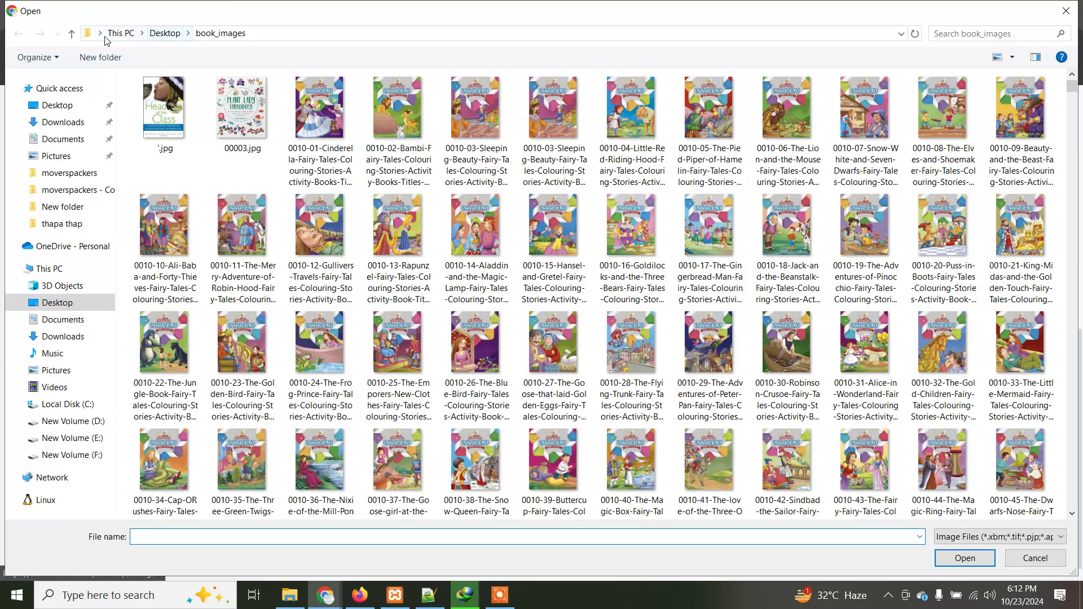
{"action": "left_click", "coordinate": [121, 33]}
{"action": "left_click", "coordinate": [73, 106]}
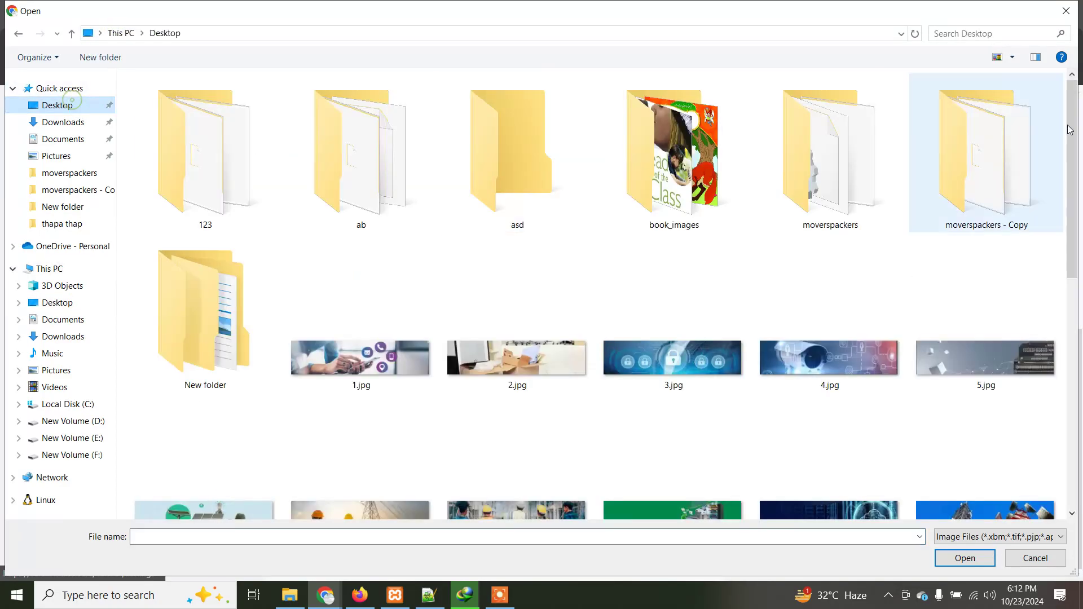
{"action": "left_click_drag", "start_coordinate": [1069, 135], "coordinate": [1080, 384]}
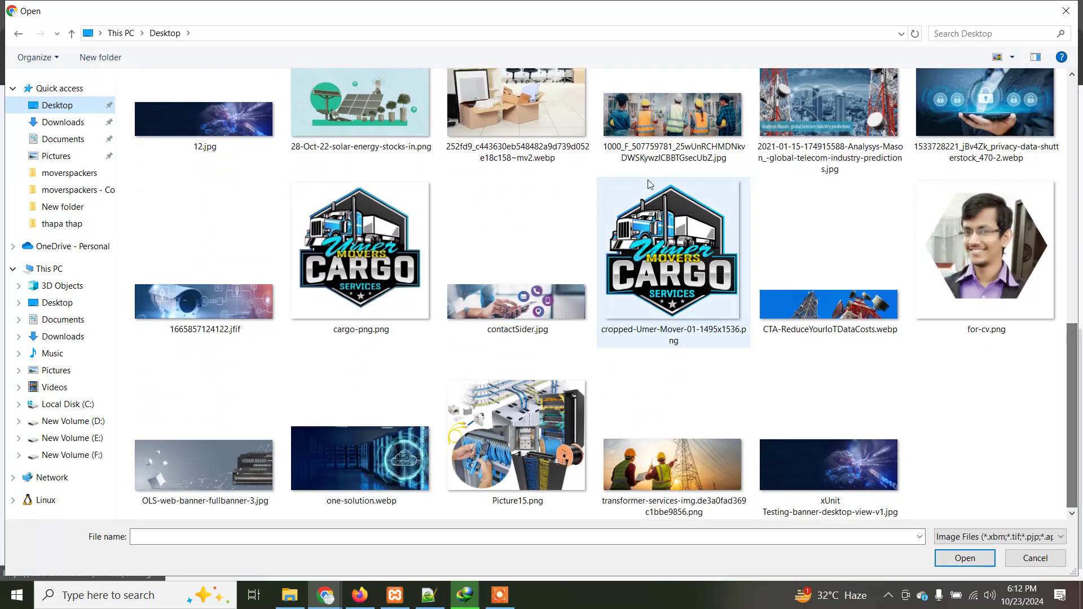
{"action": "left_click", "coordinate": [672, 276]}
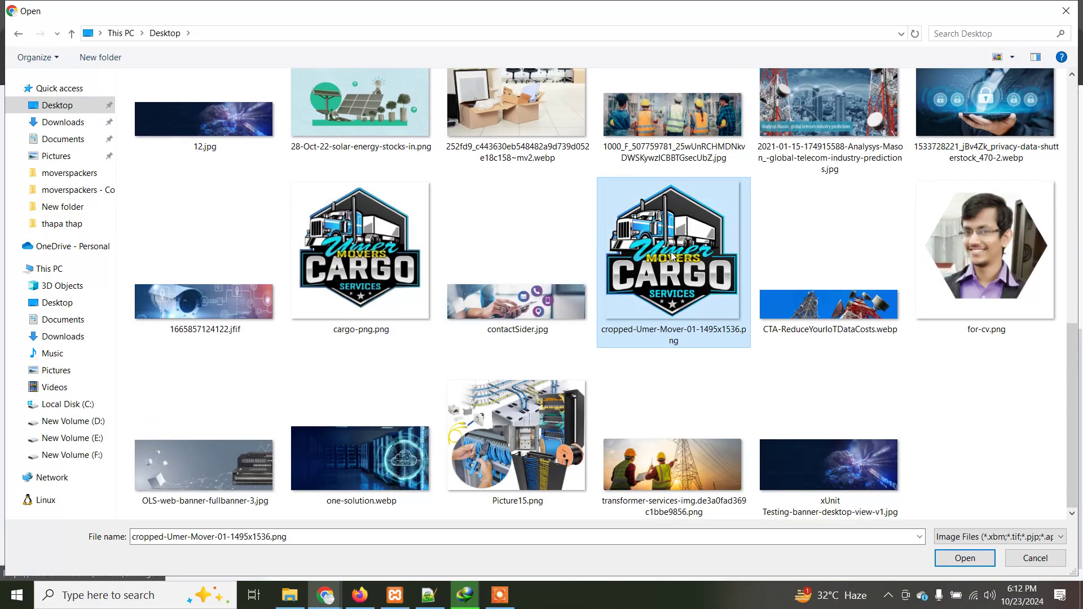
{"action": "double_click", "coordinate": [672, 254]}
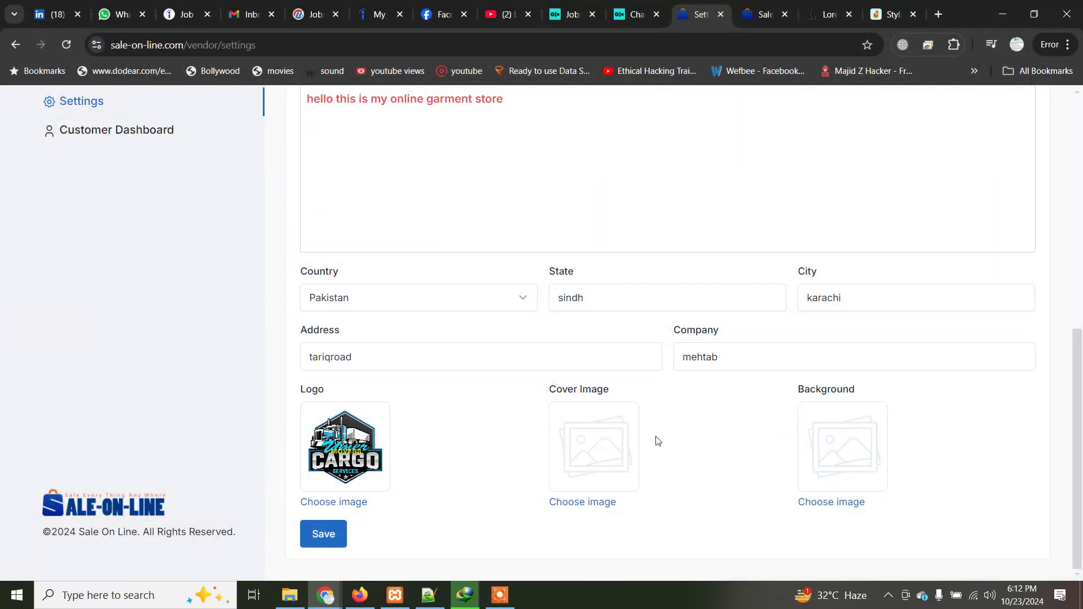
Upload the xUnit banner as the cover image.
{"action": "left_click", "coordinate": [592, 426]}
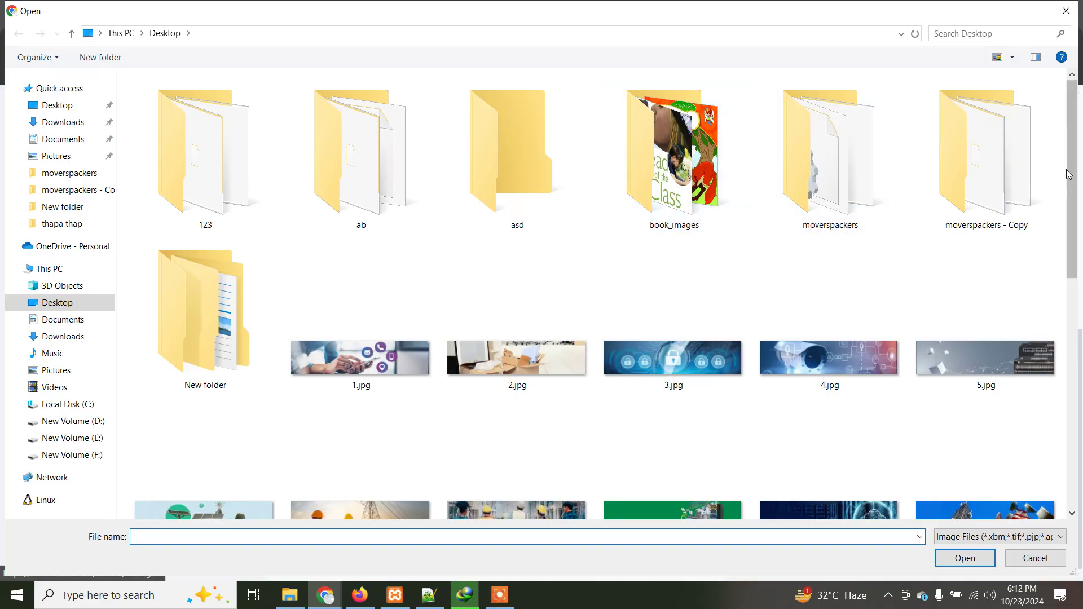
{"action": "left_click_drag", "start_coordinate": [1073, 175], "coordinate": [1082, 430]}
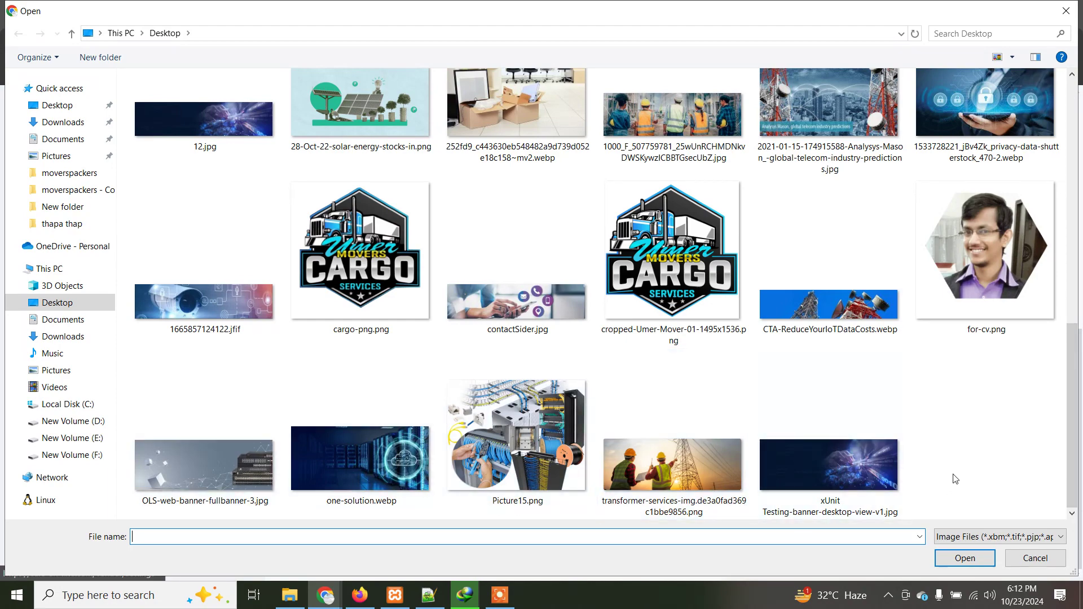
{"action": "double_click", "coordinate": [827, 461]}
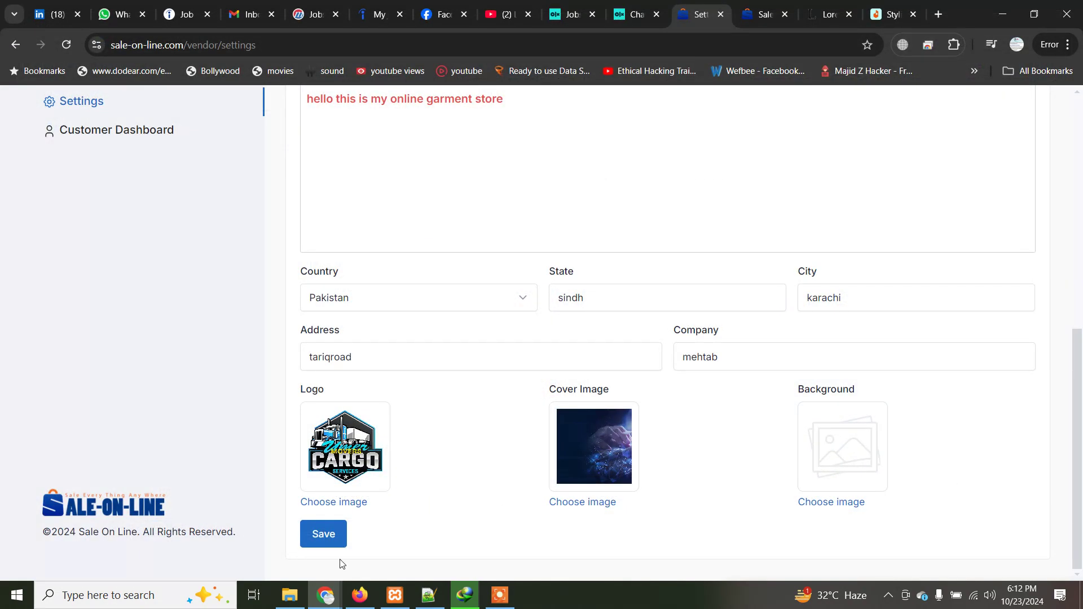
Save the store settings, accepting the browser's saved address update.
{"action": "left_click", "coordinate": [319, 534]}
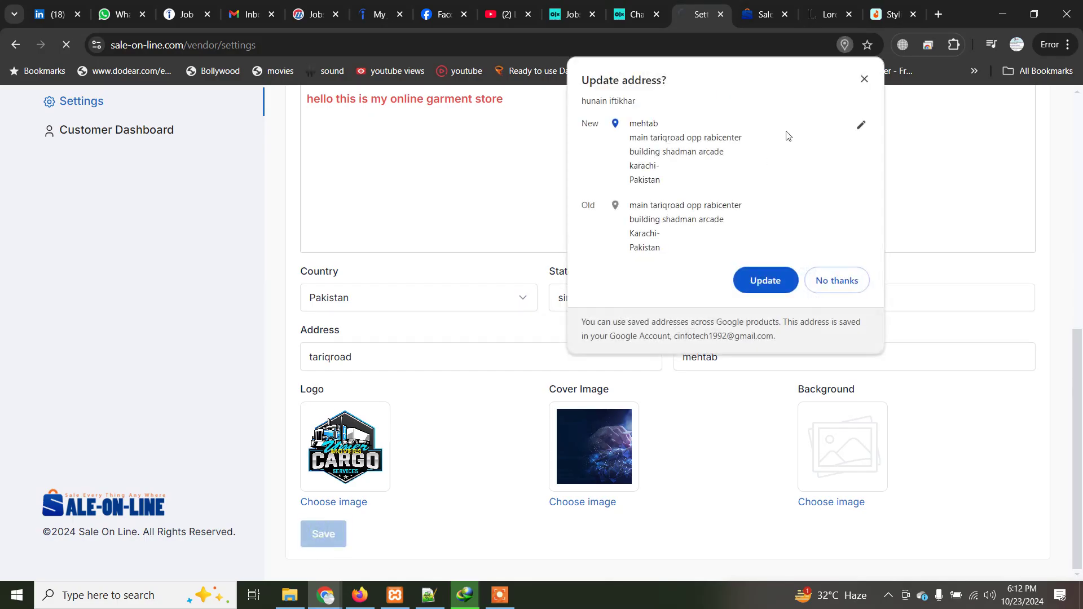
{"action": "left_click", "coordinate": [759, 277]}
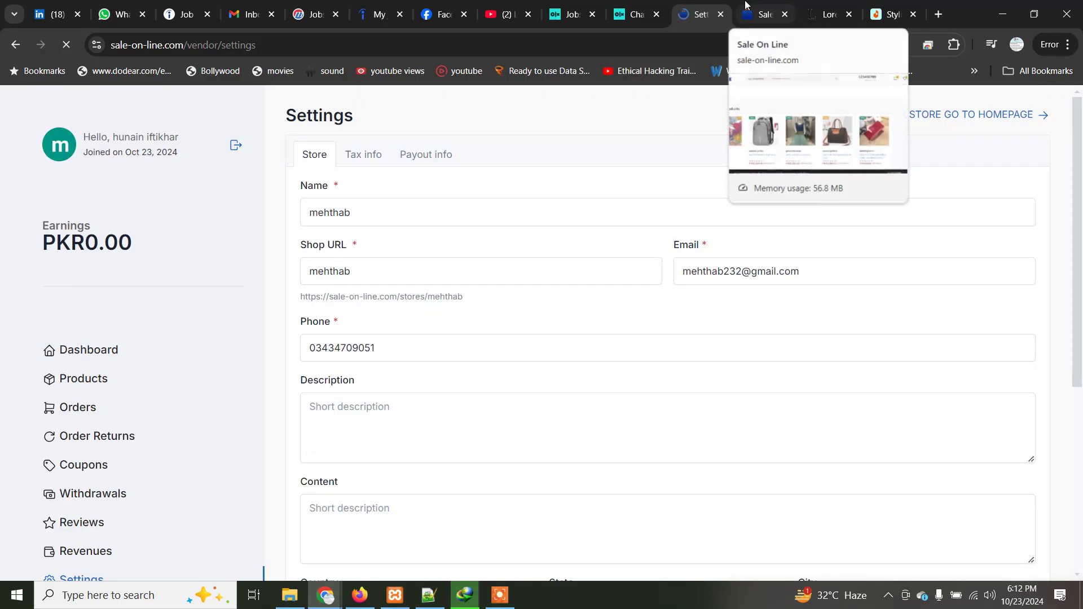
{"action": "left_click", "coordinate": [746, 4]}
{"action": "left_click", "coordinate": [695, 5]}
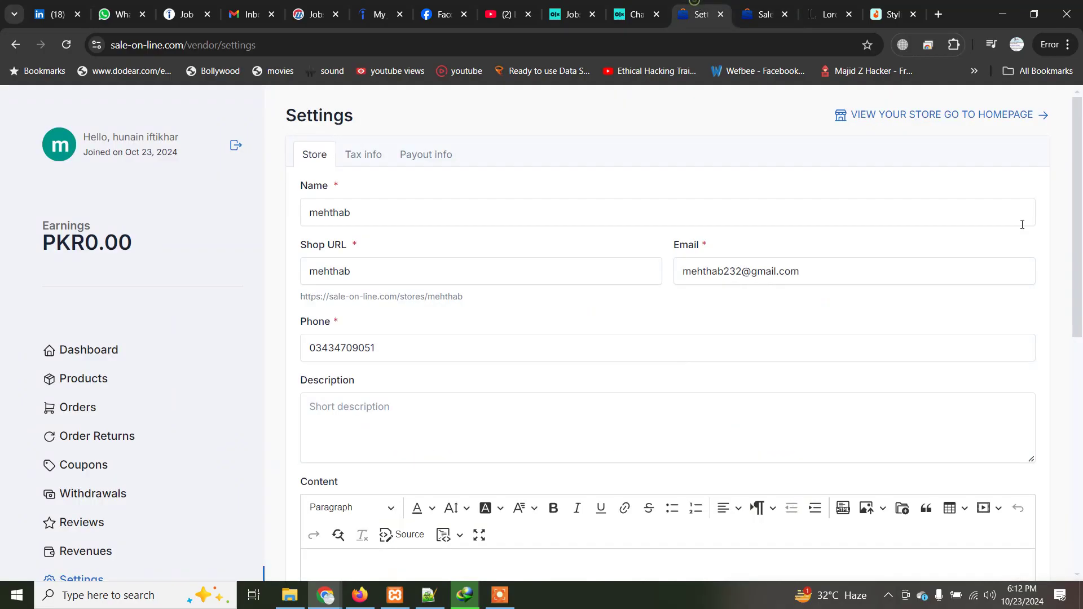
Visit the public store page via the admin product's seller link, then return to Settings.
{"action": "left_click", "coordinate": [974, 113]}
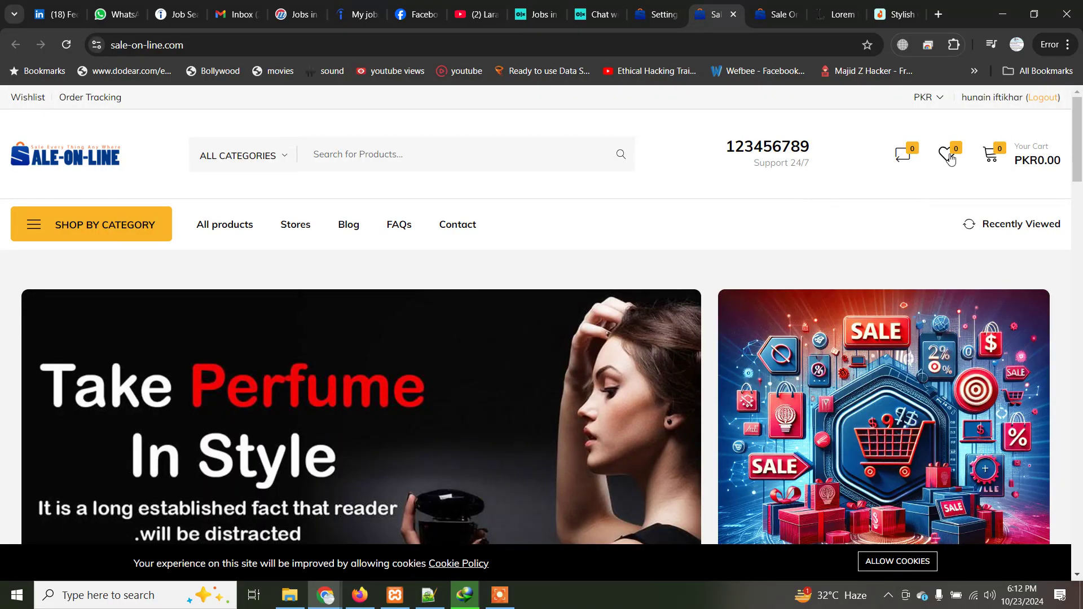
{"action": "left_click_drag", "start_coordinate": [1078, 161], "coordinate": [1080, 361]}
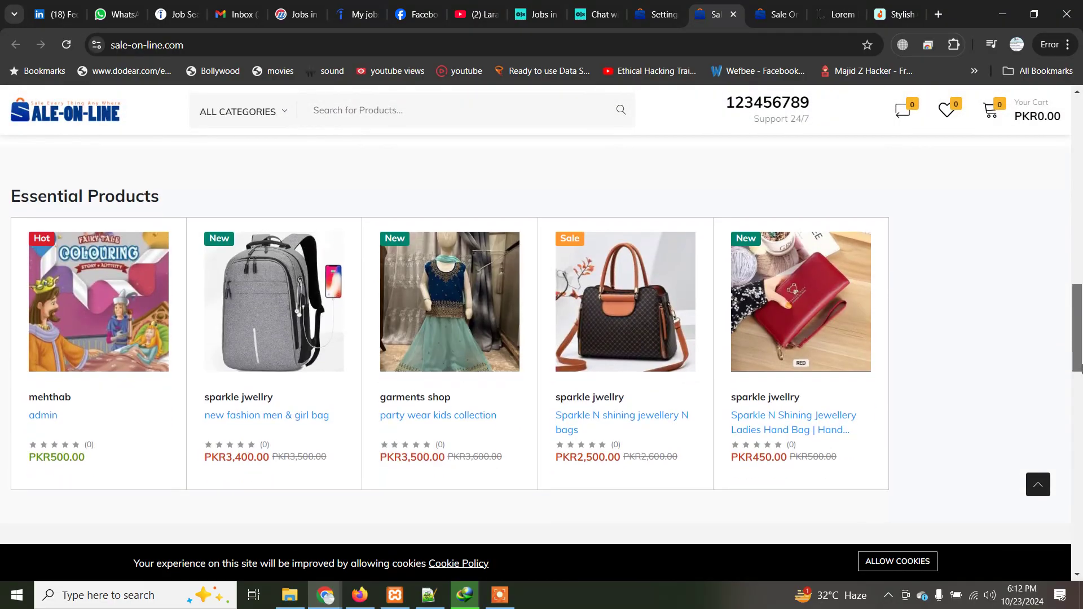
{"action": "left_click", "coordinate": [149, 288]}
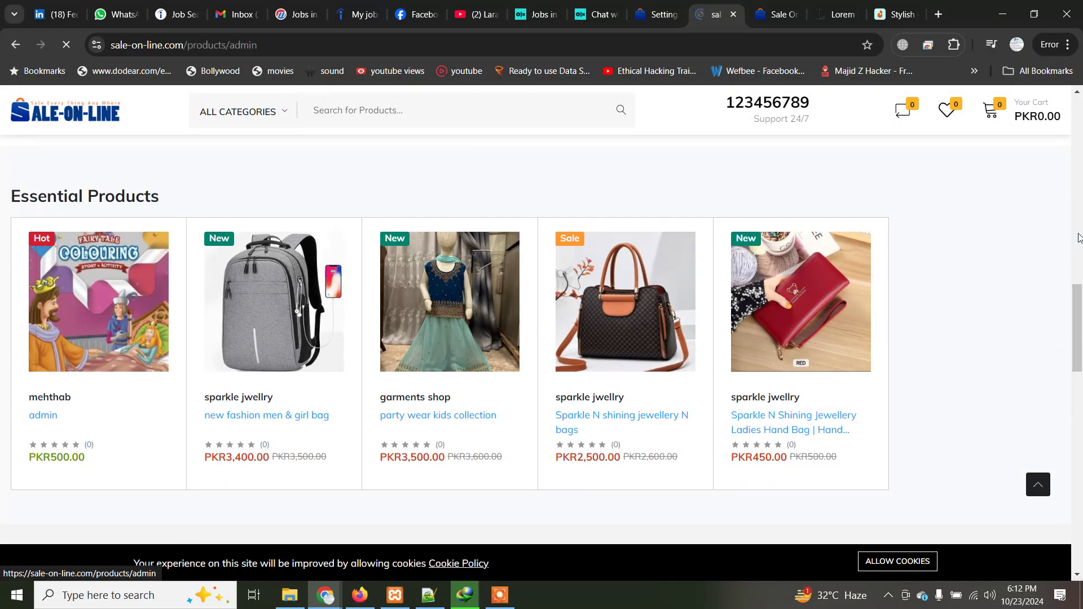
{"action": "left_click_drag", "start_coordinate": [1082, 152], "coordinate": [1080, 200]}
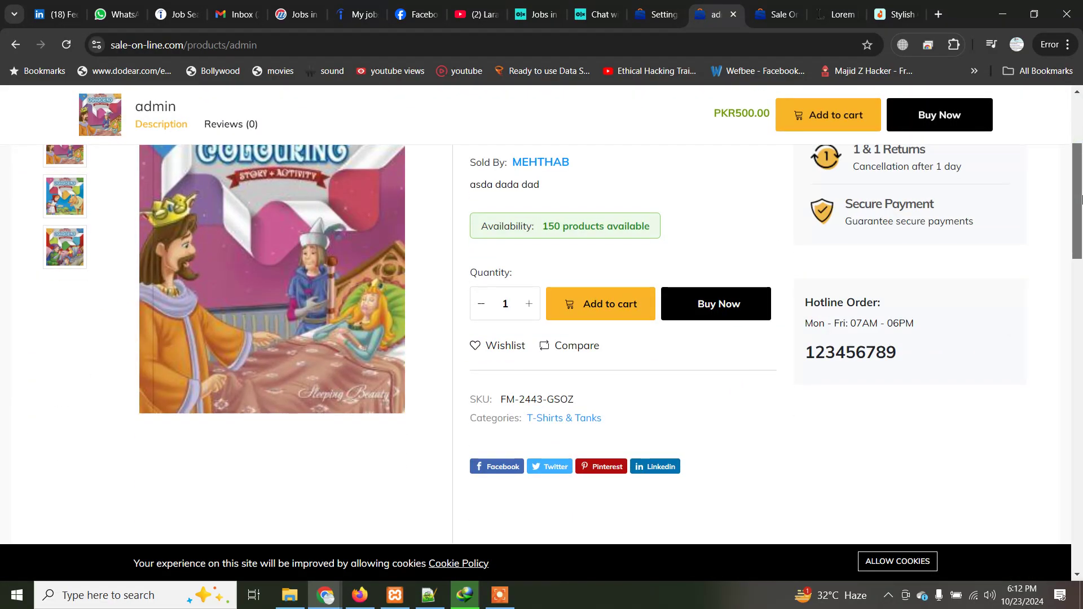
{"action": "left_click", "coordinate": [533, 162]}
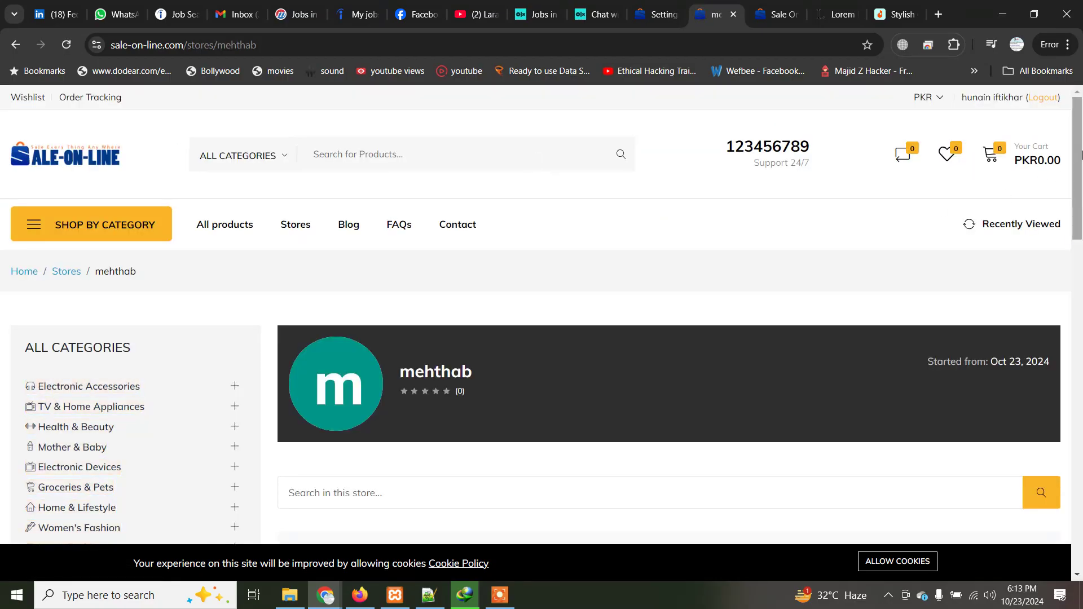
{"action": "left_click_drag", "start_coordinate": [1082, 126], "coordinate": [1081, 186]}
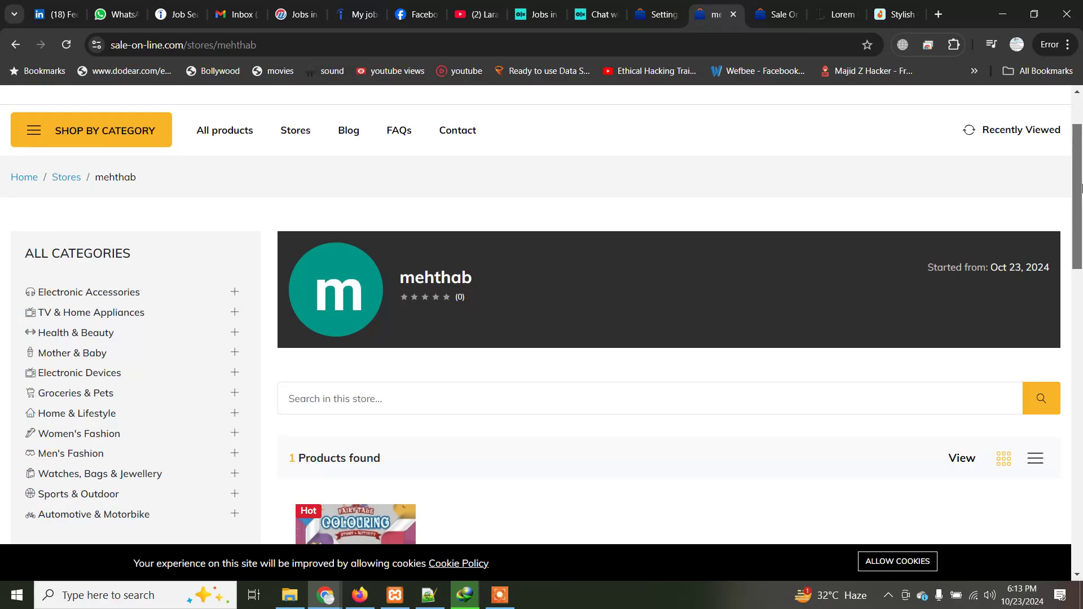
{"action": "left_click", "coordinate": [656, 14]}
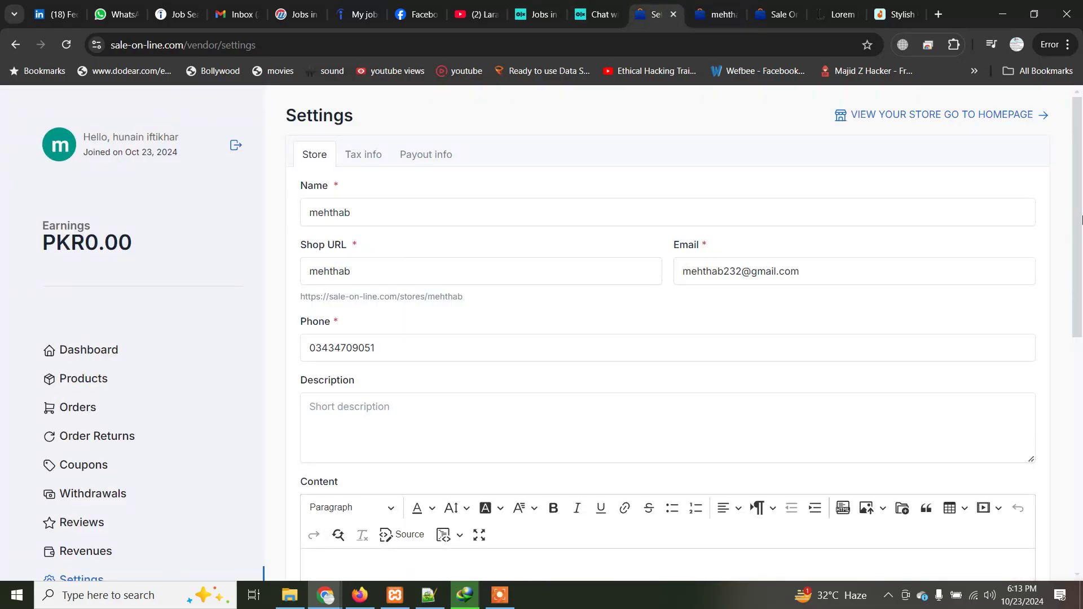
Set cargo-png.png as the store logo, save, and view it on the public store page.
{"action": "left_click_drag", "start_coordinate": [1082, 219], "coordinate": [1082, 488]}
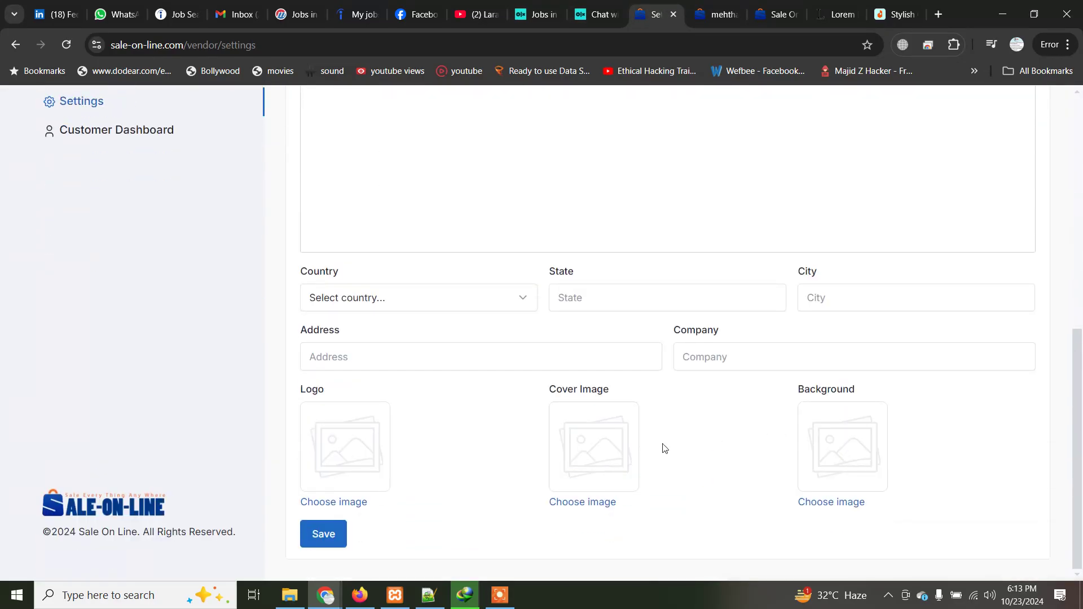
{"action": "left_click", "coordinate": [331, 428]}
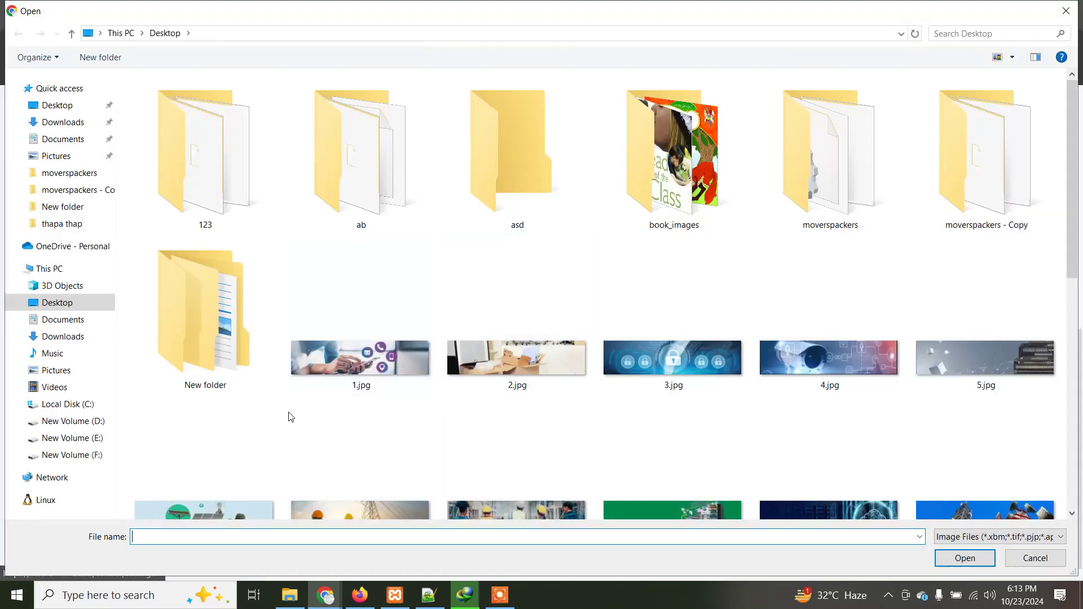
{"action": "left_click_drag", "start_coordinate": [1072, 169], "coordinate": [1081, 526]}
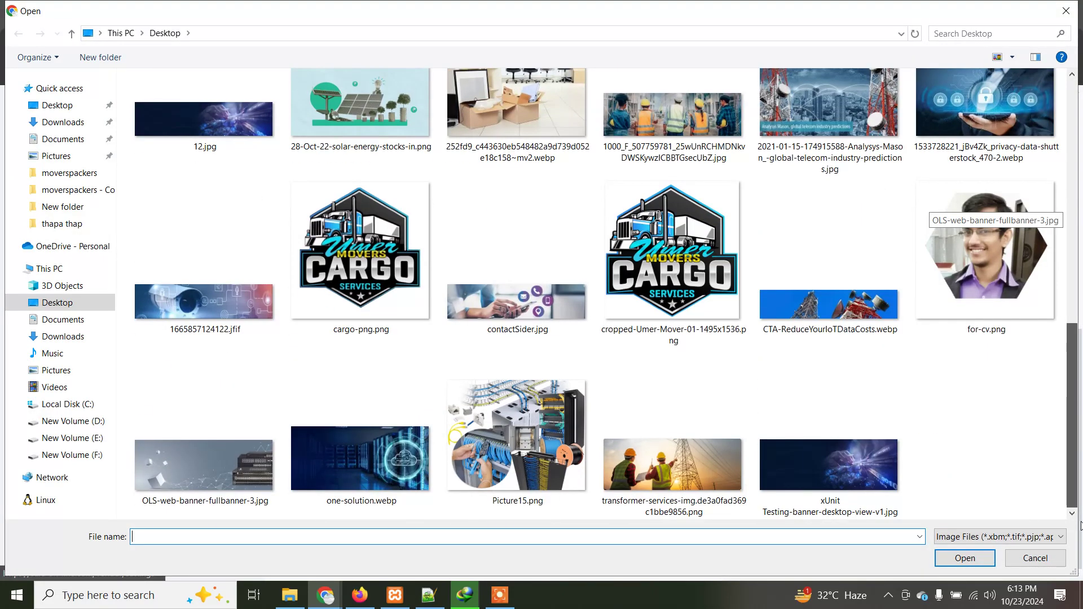
{"action": "double_click", "coordinate": [321, 277]}
{"action": "left_click", "coordinate": [319, 531]}
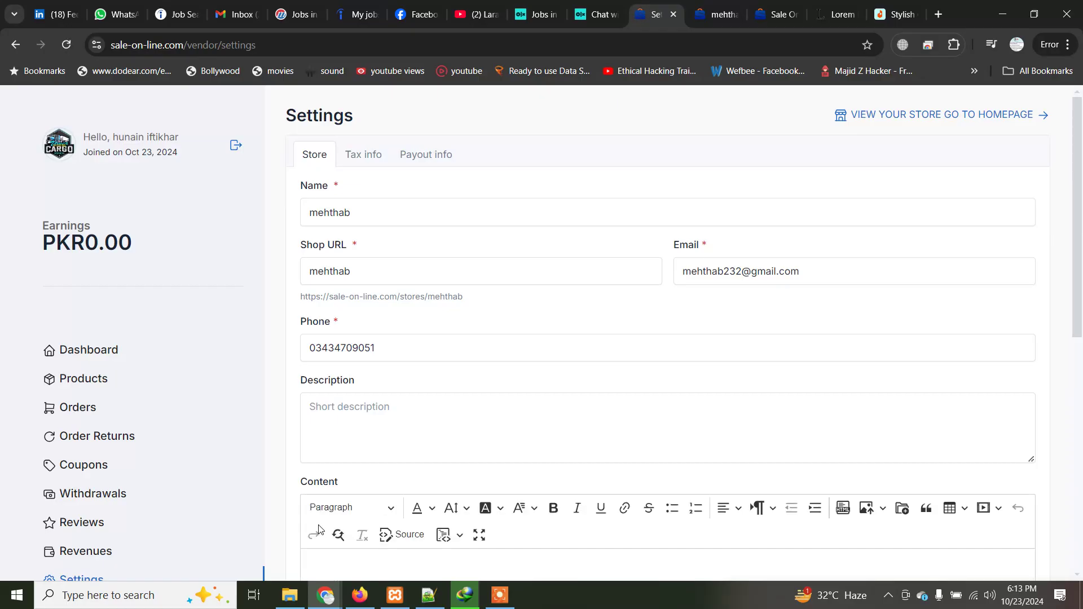
{"action": "key", "text": "ctrl+Tab"}
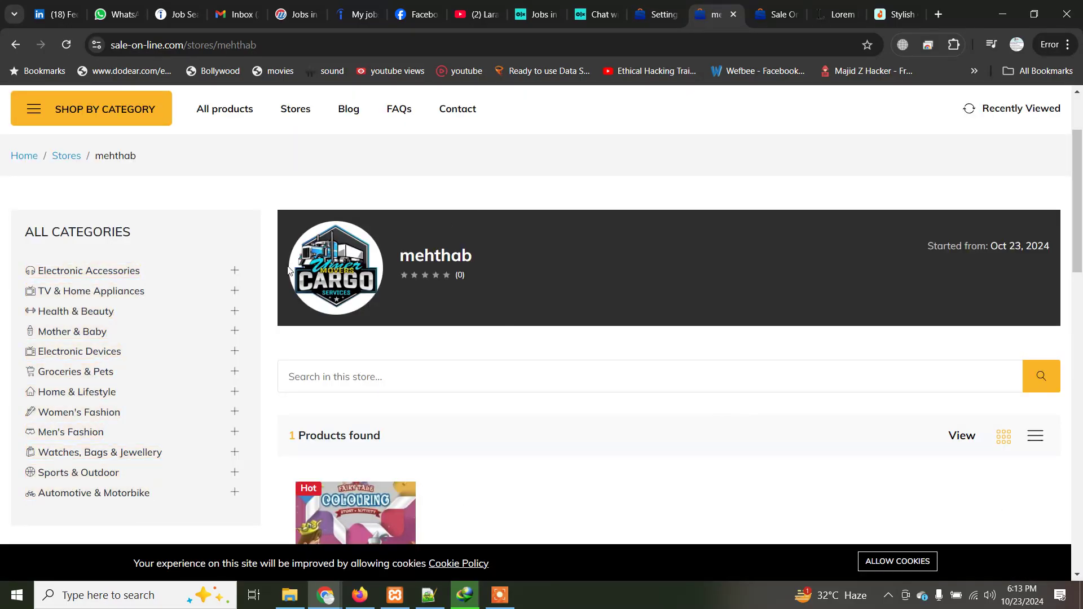
Add the xUnit testing banner as the cover image and save, getting 'Update successfully!'.
{"action": "key", "text": "ctrl+shift+Tab"}
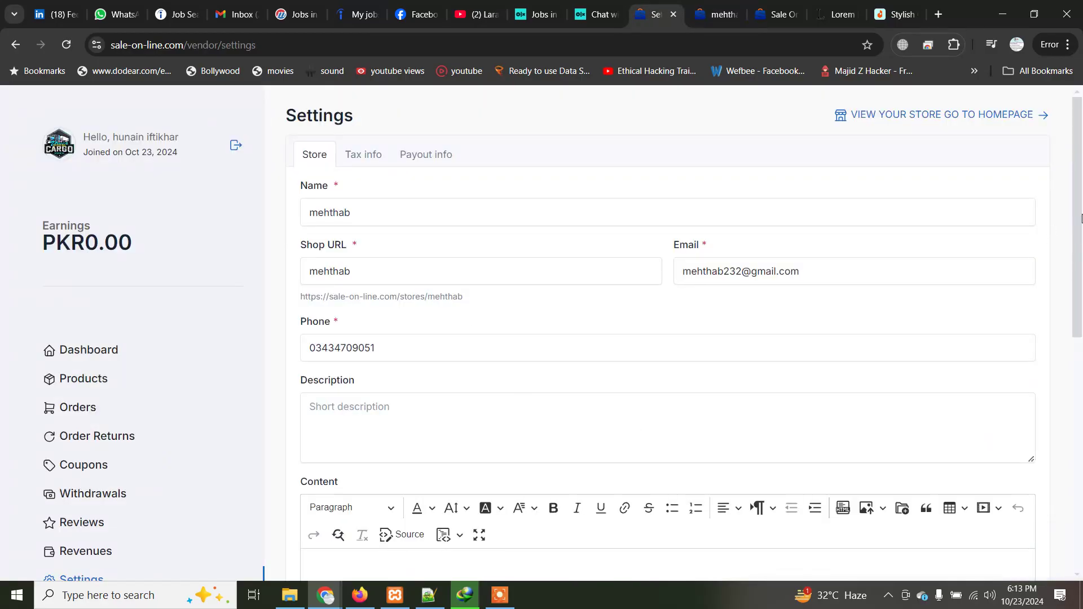
{"action": "scroll", "coordinate": [1081, 395], "scroll_direction": "down", "scroll_amount": 5}
{"action": "scroll", "coordinate": [1081, 395], "scroll_direction": "down", "scroll_amount": 3}
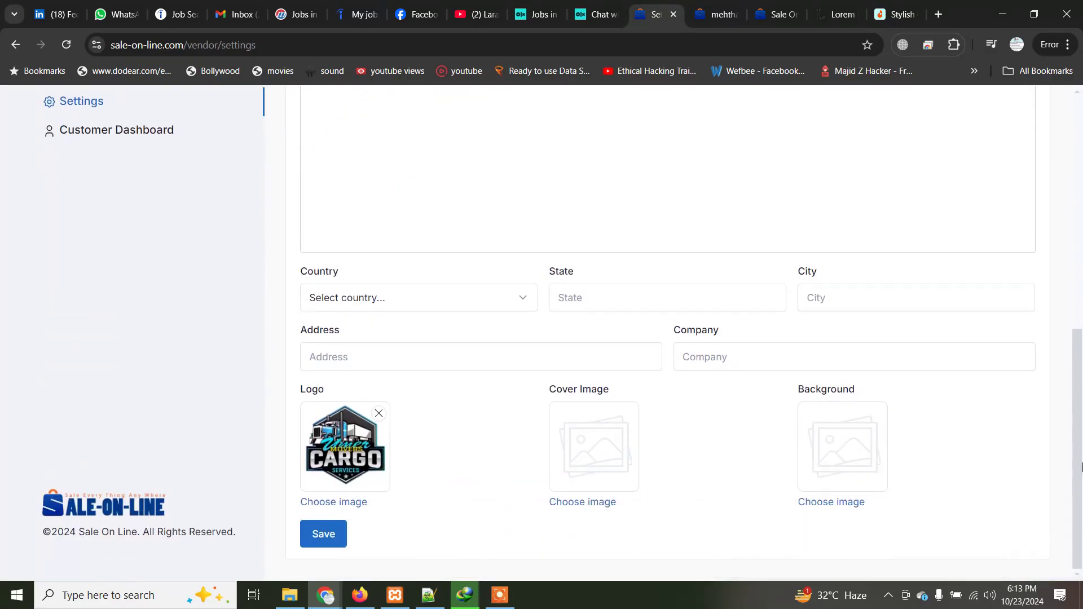
{"action": "left_click", "coordinate": [581, 459]}
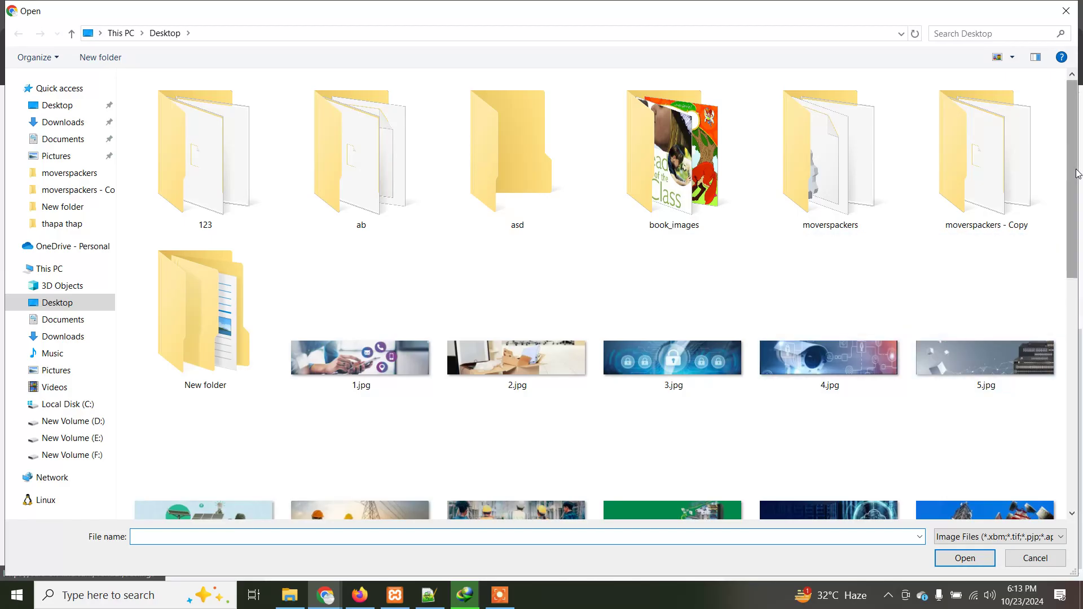
{"action": "left_click_drag", "start_coordinate": [1079, 174], "coordinate": [1081, 416]}
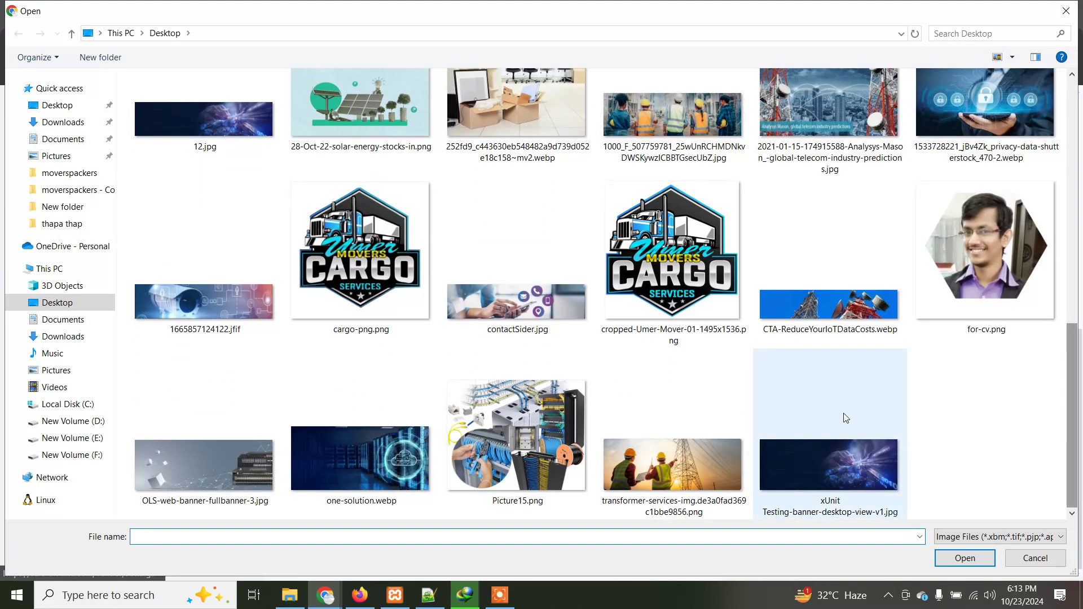
{"action": "double_click", "coordinate": [822, 450]}
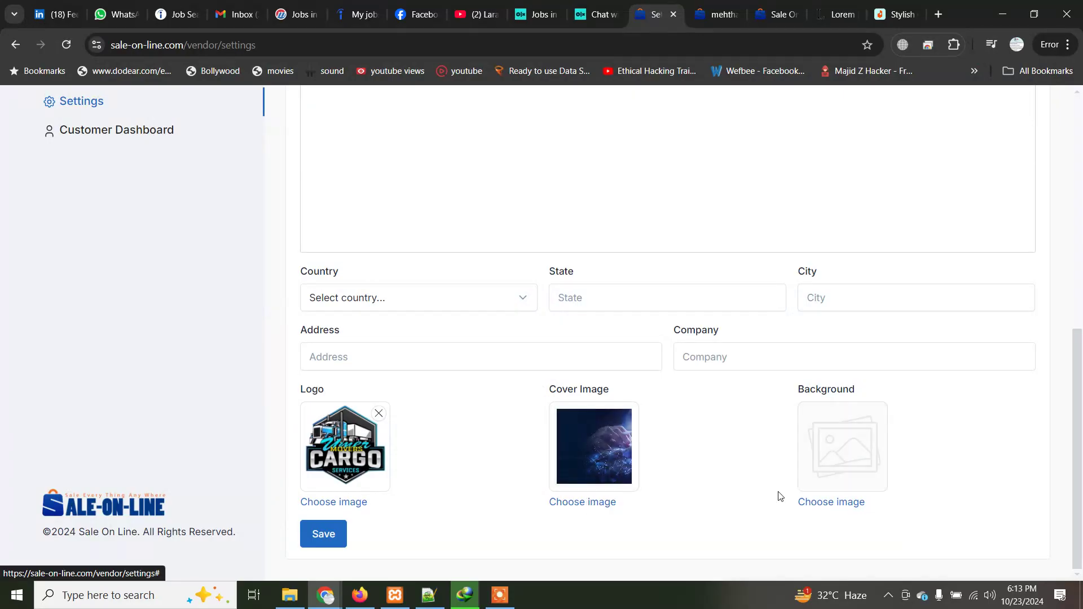
{"action": "left_click", "coordinate": [323, 533]}
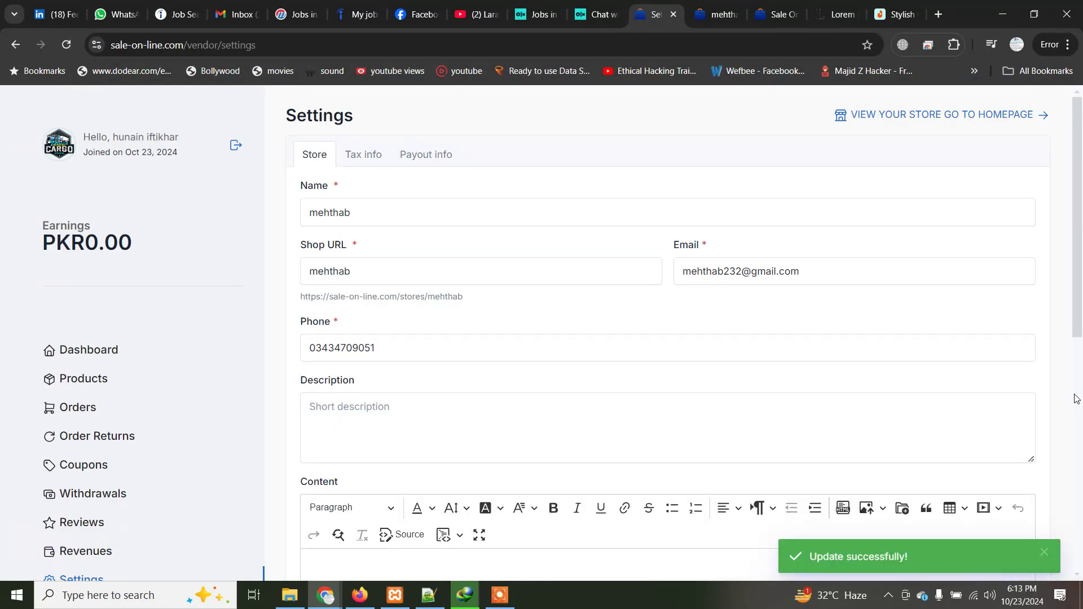
{"action": "key", "text": "ctrl+Tab"}
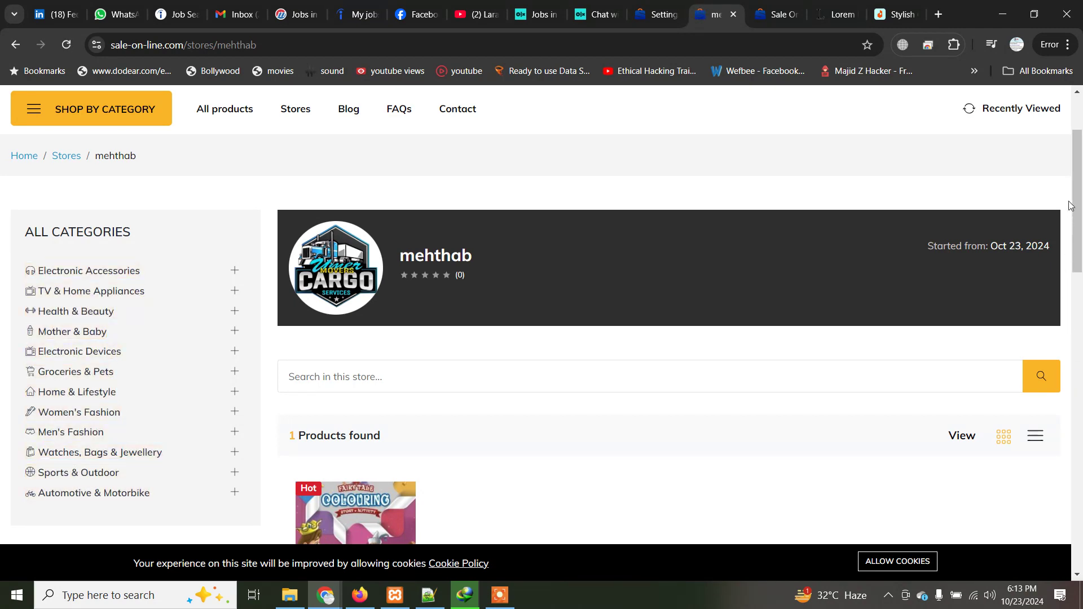
{"action": "left_click", "coordinate": [638, 5]}
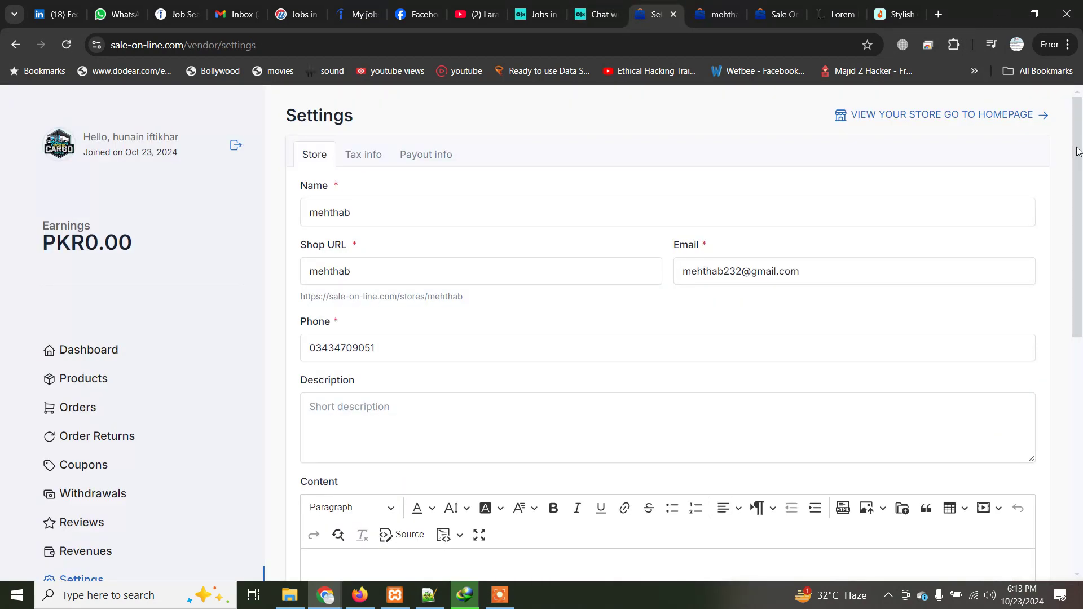
{"action": "left_click_drag", "start_coordinate": [1078, 152], "coordinate": [1081, 423]}
{"action": "key", "text": "ctrl+Tab"}
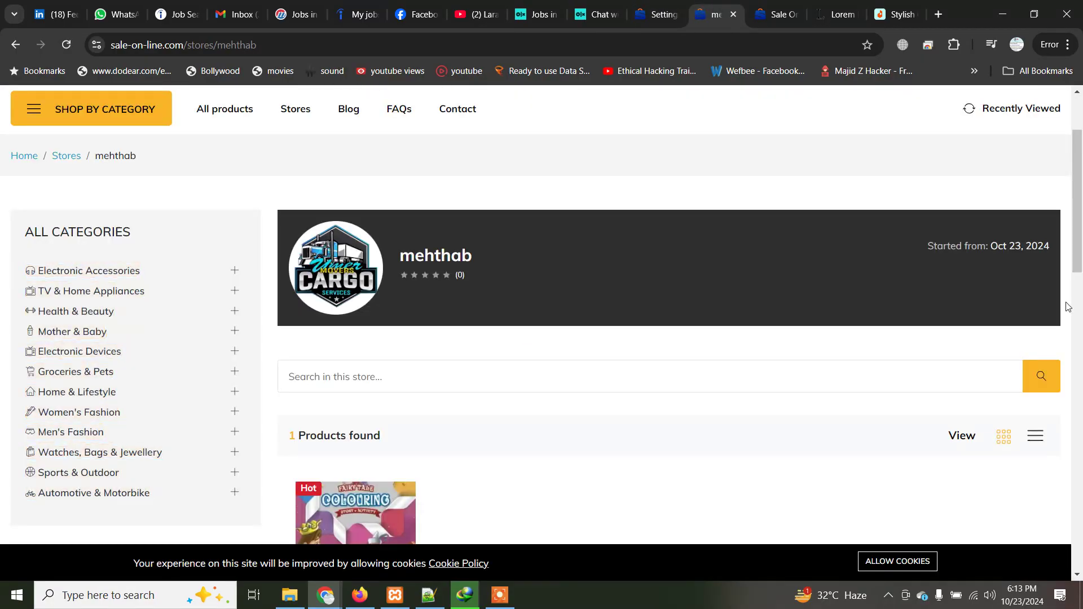
{"action": "mouse_move", "coordinate": [1081, 213]}
{"action": "left_mouse_down"}
{"action": "mouse_move", "coordinate": [1082, 350]}
{"action": "mouse_move", "coordinate": [1082, 199]}
{"action": "left_mouse_up"}
{"action": "key", "text": "ctrl+shift+Tab"}
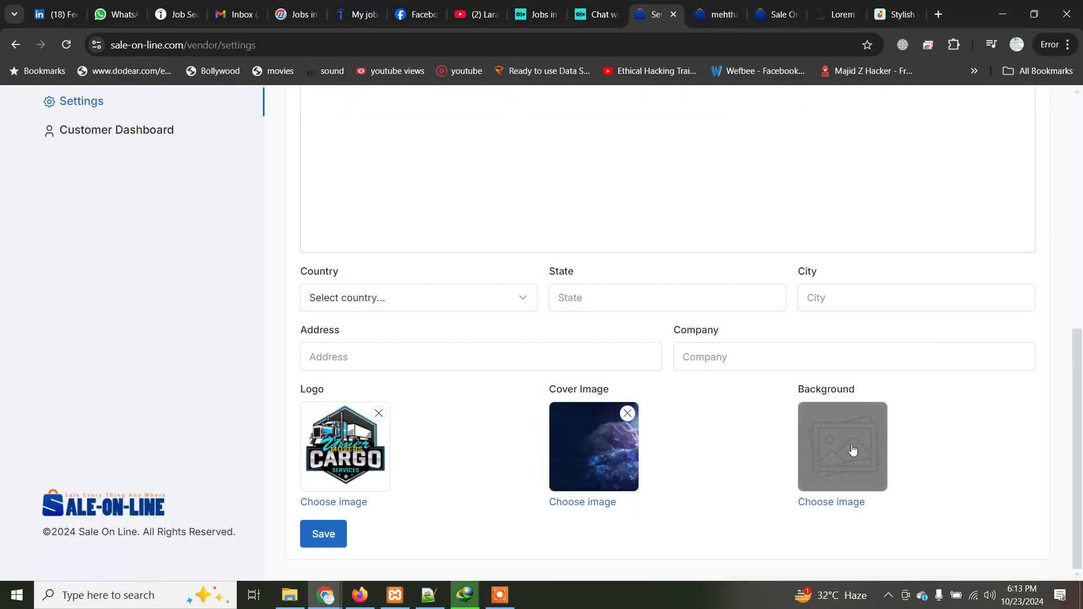
Choose the padlock privacy image as the store background and save the settings.
{"action": "left_click", "coordinate": [820, 477]}
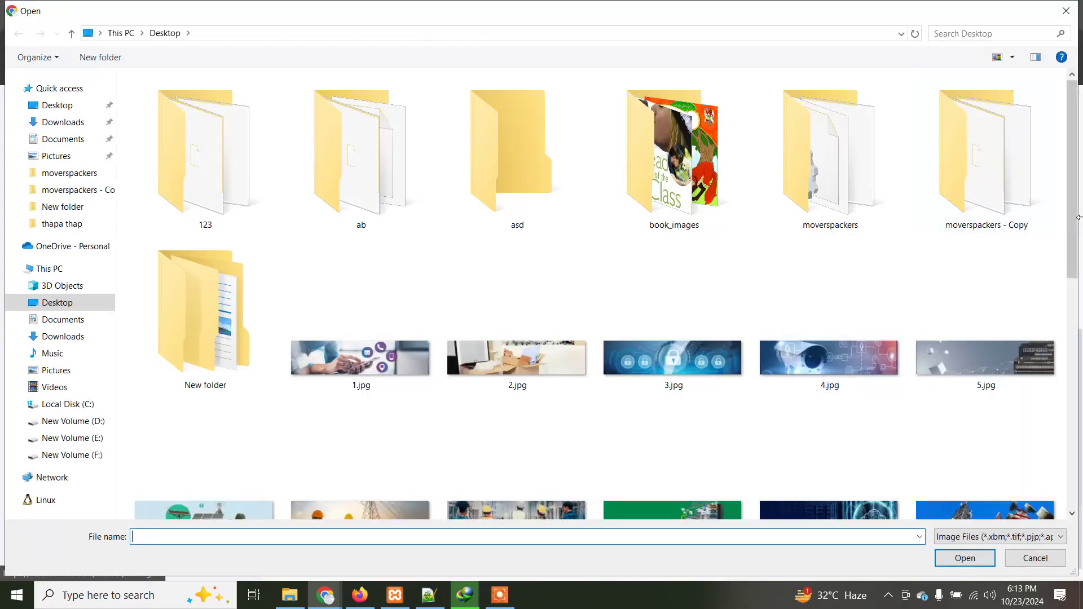
{"action": "left_click_drag", "start_coordinate": [1079, 215], "coordinate": [1079, 375]}
{"action": "double_click", "coordinate": [1003, 300]}
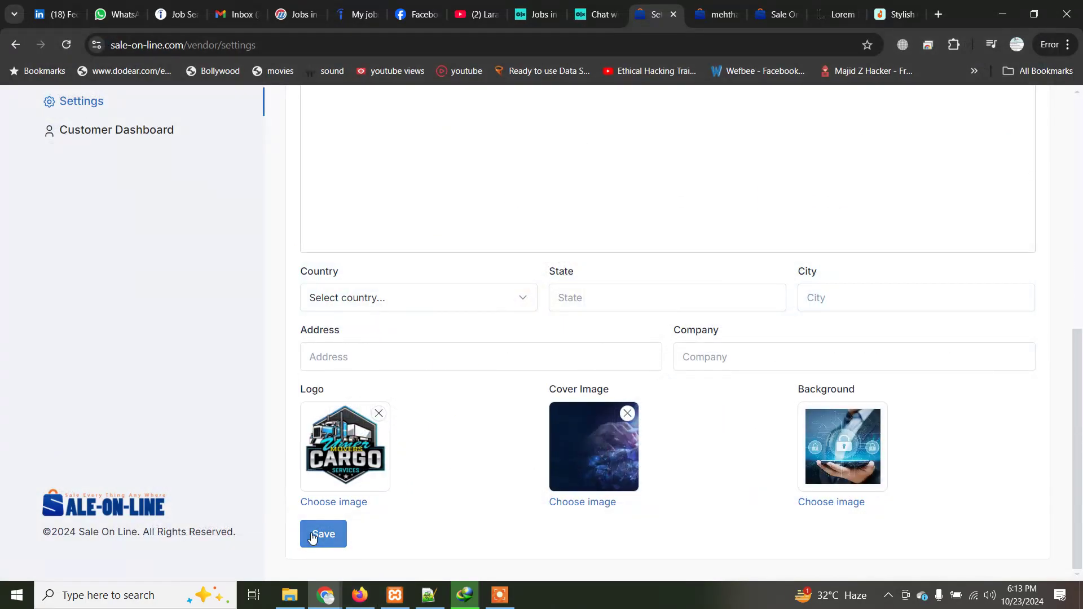
{"action": "left_click", "coordinate": [317, 537]}
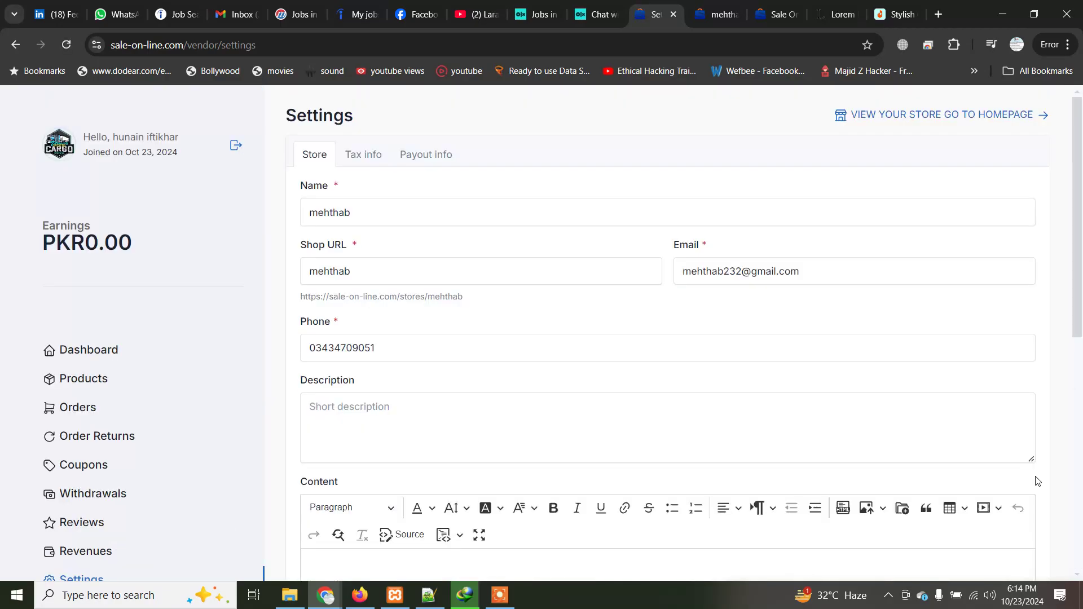
Check the updated banner on the public store page, then return to the settings.
{"action": "left_click_drag", "start_coordinate": [1082, 282], "coordinate": [1082, 514]}
{"action": "key", "text": "ctrl+Tab"}
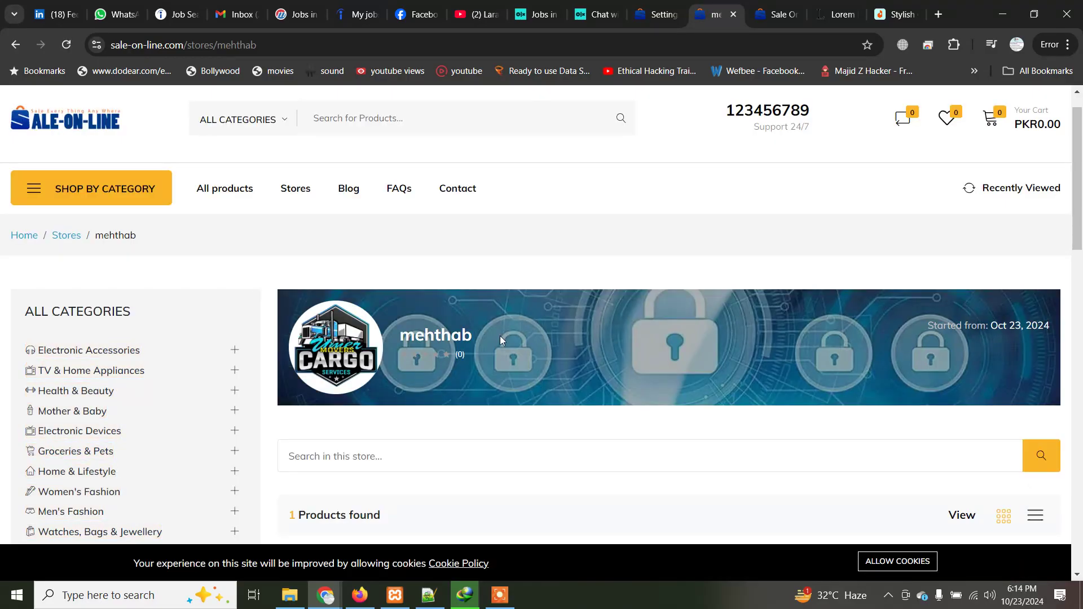
{"action": "key", "text": "ctrl+shift+Tab"}
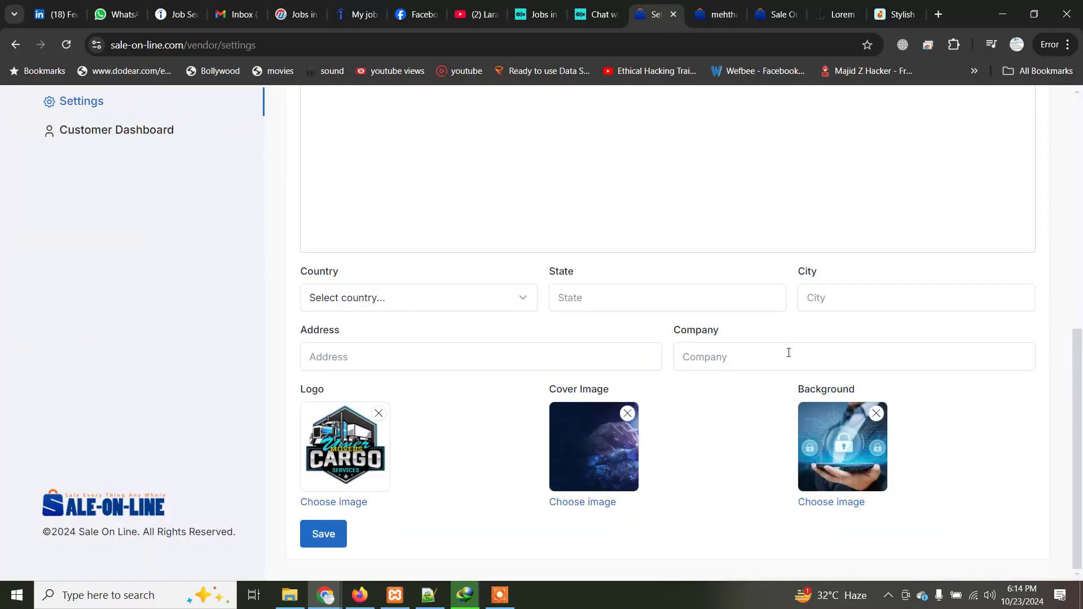
Paste the store introduction into Content and colour all of it red.
{"action": "left_click_drag", "start_coordinate": [1074, 374], "coordinate": [1082, 200]}
{"action": "scroll", "coordinate": [699, 314], "scroll_direction": "down", "scroll_amount": 3}
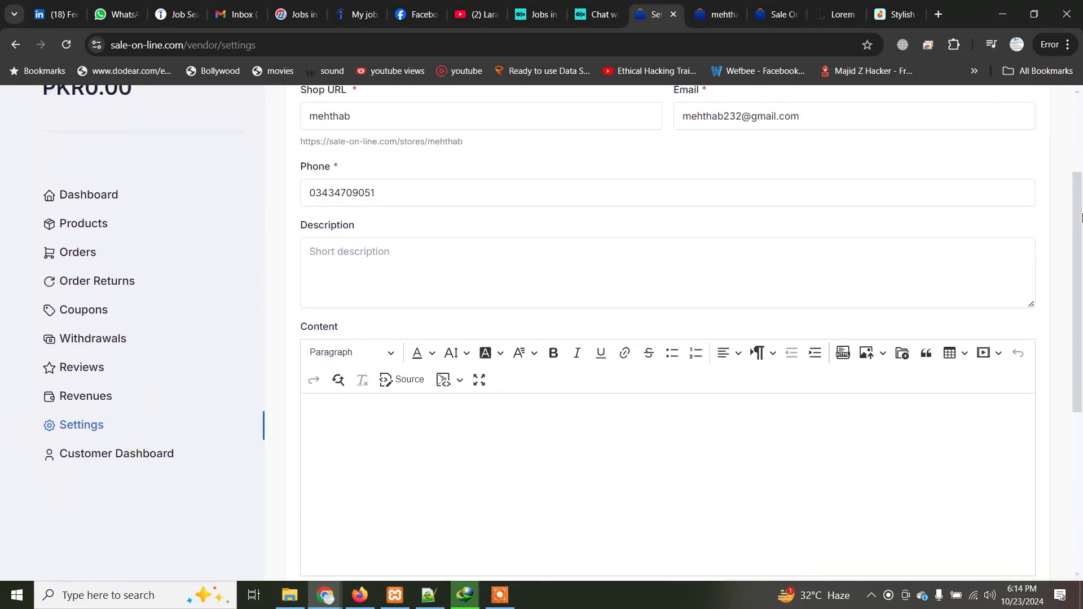
{"action": "left_click", "coordinate": [699, 315]}
{"action": "type", "text": "hello this is my online garment store"}
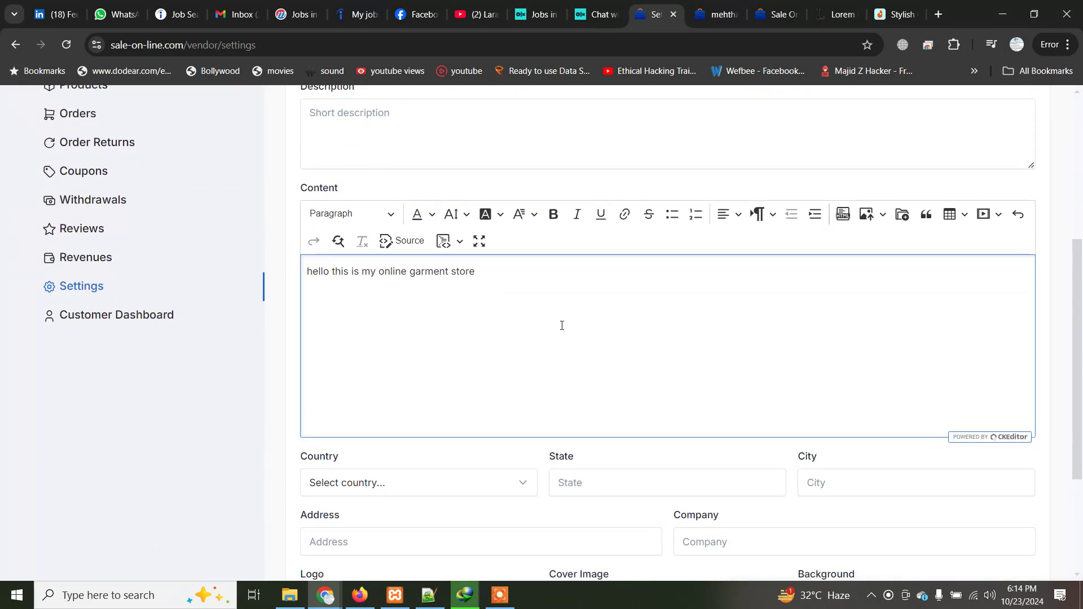
{"action": "key", "text": "ctrl+a"}
{"action": "key", "text": "ctrl+c"}
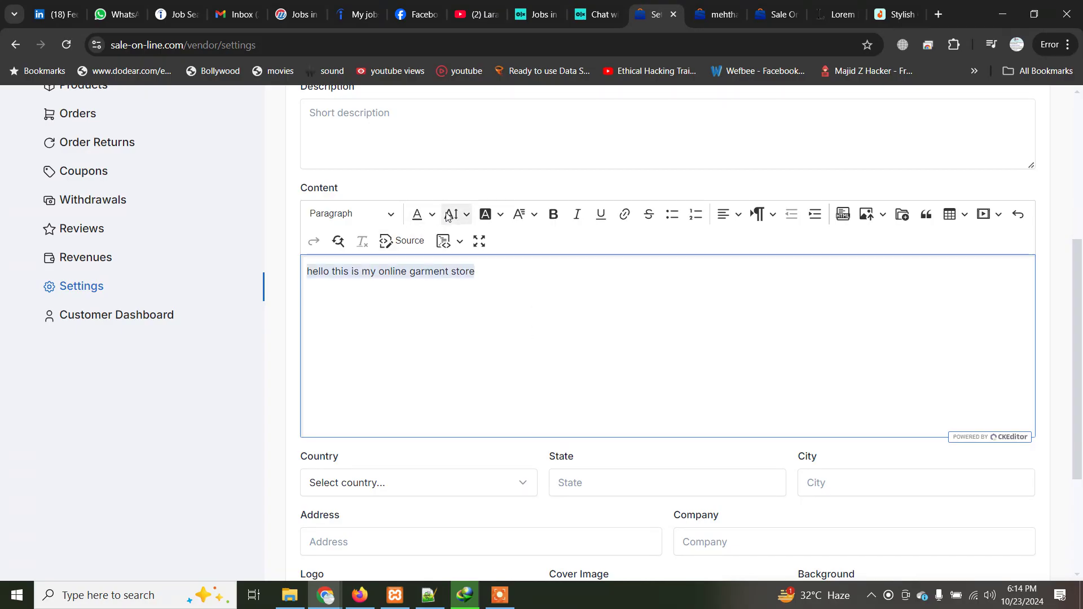
{"action": "left_click", "coordinate": [432, 215]}
{"action": "left_click", "coordinate": [418, 281]}
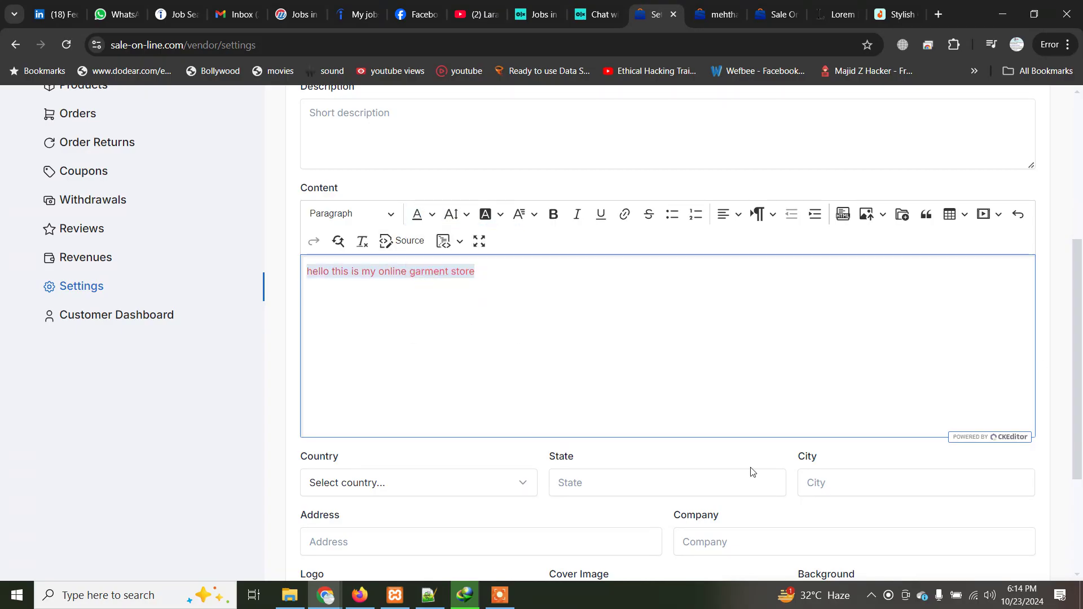
Set Country to Pakistan and State to sindh.
{"action": "left_click", "coordinate": [467, 481]}
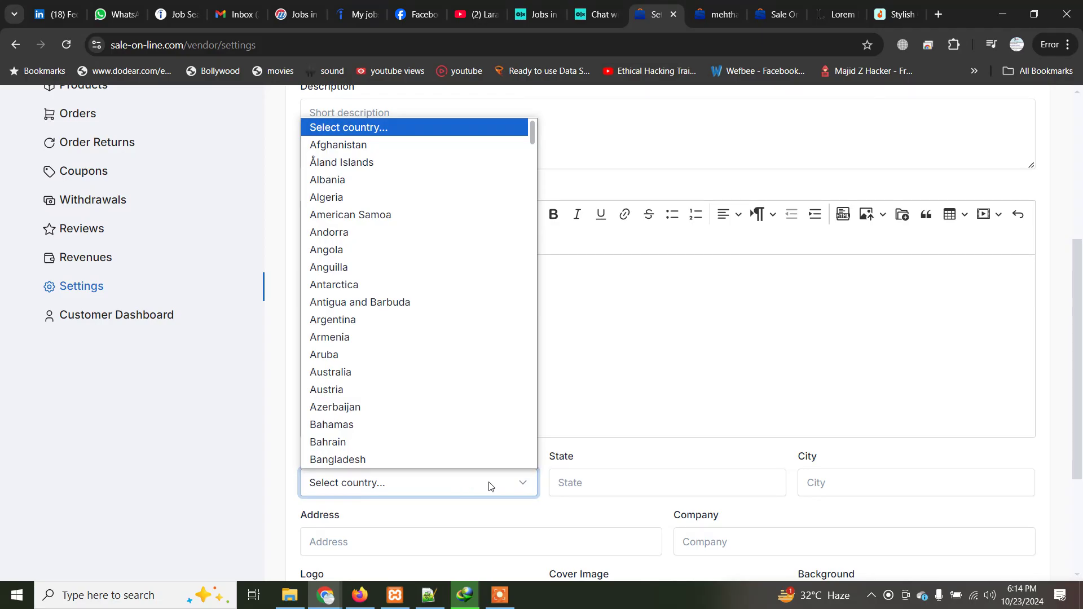
{"action": "key", "text": "p"}
{"action": "key", "text": "Return"}
{"action": "key", "text": "Tab"}
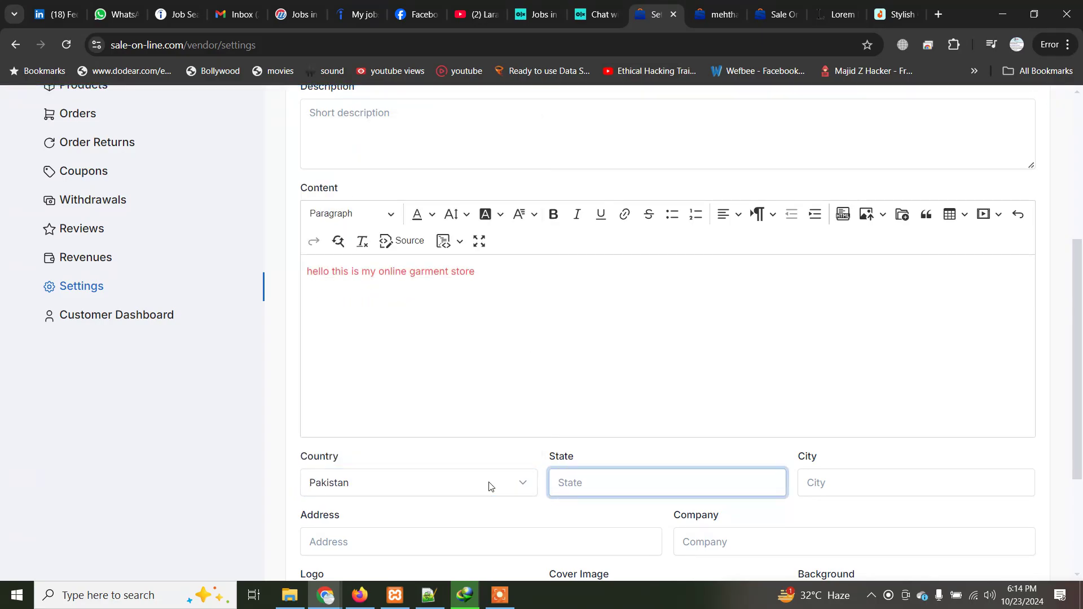
{"action": "type", "text": "si"}
{"action": "key", "text": "Down"}
{"action": "key", "text": "Return"}
{"action": "key", "text": "Tab"}
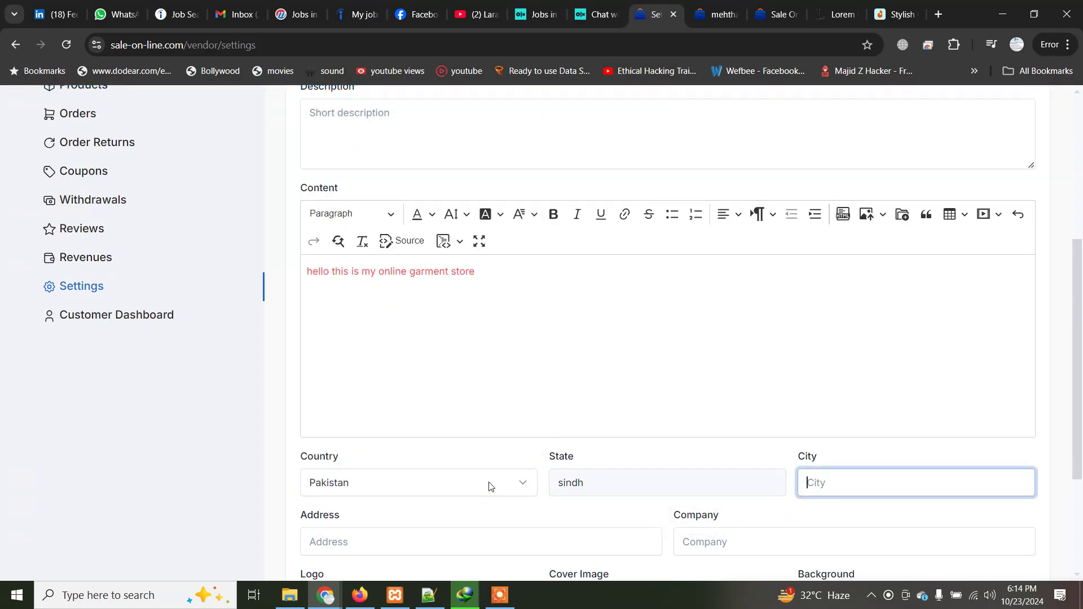
Enter City karachi, Address tariqroad and the company name, then save the settings.
{"action": "type", "text": "karachi"}
{"action": "key", "text": "Tab"}
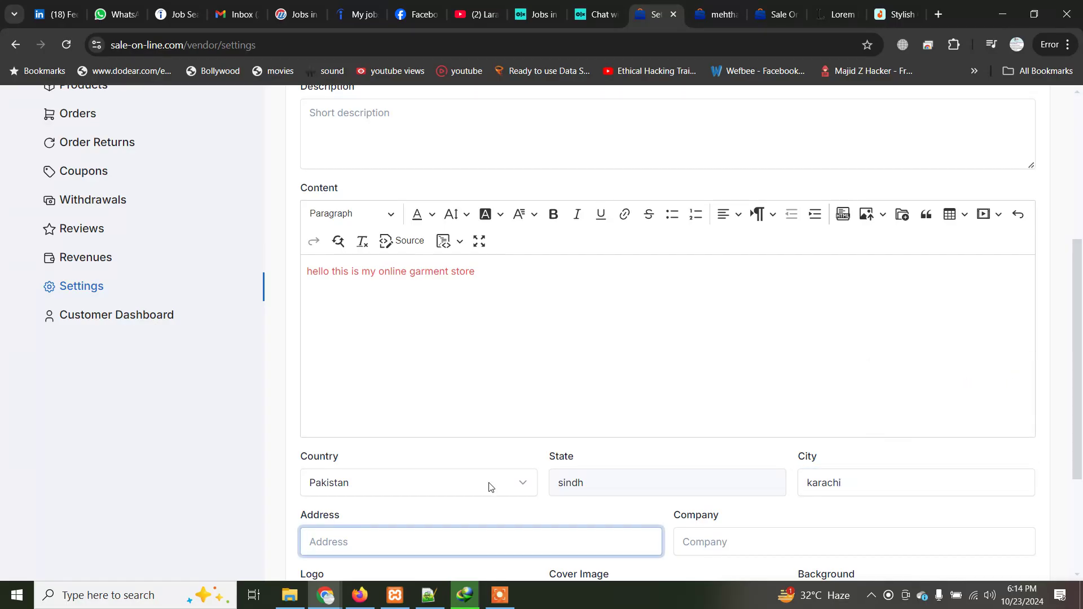
{"action": "type", "text": "tariqro"}
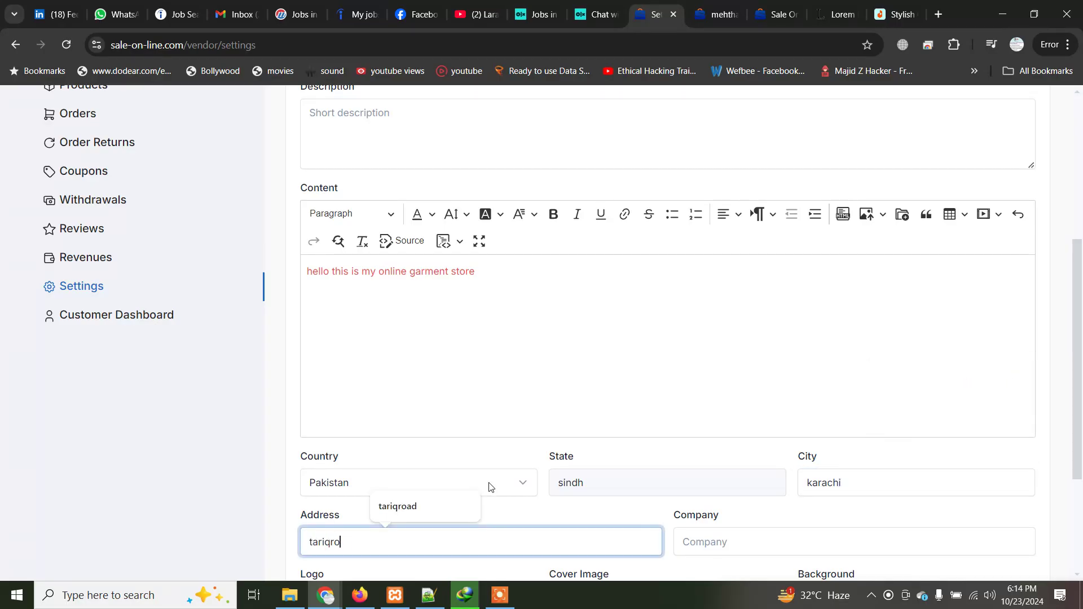
{"action": "type", "text": "ad"}
{"action": "key", "text": "Tab"}
{"action": "type", "text": "m"}
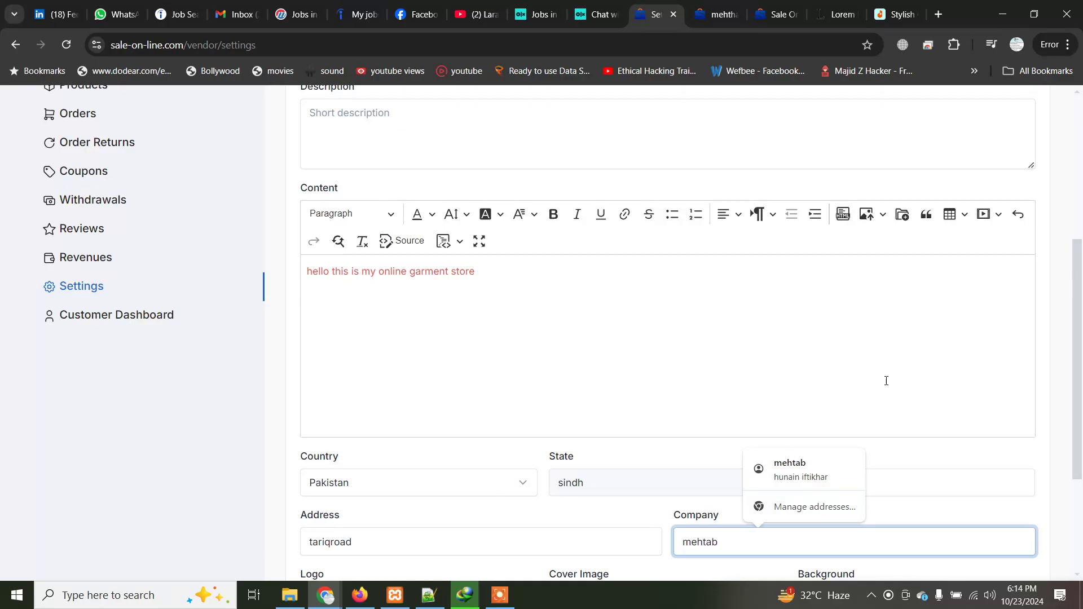
{"action": "type", "text": "ehtab"}
{"action": "scroll", "coordinate": [937, 522], "scroll_direction": "down", "scroll_amount": 3}
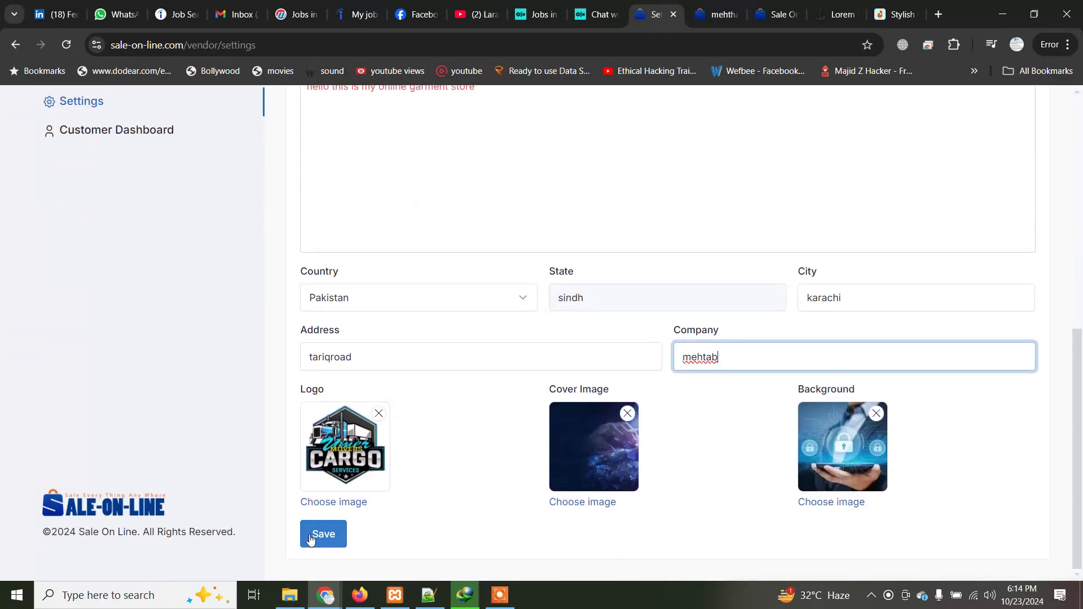
{"action": "left_click", "coordinate": [324, 534]}
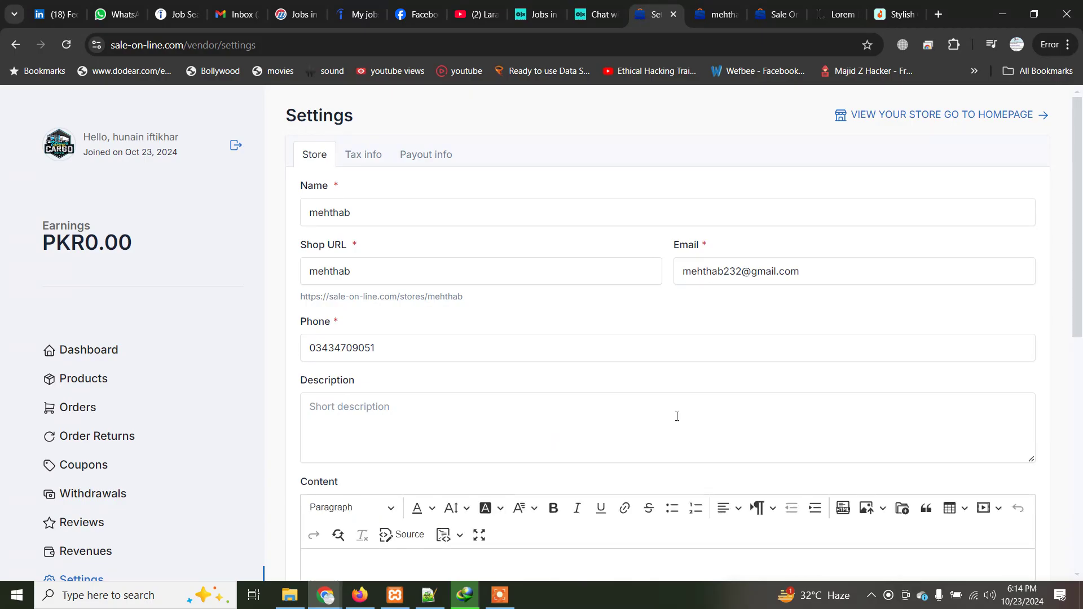
Clear the test text from the Description box and save the settings.
{"action": "left_click", "coordinate": [484, 410]}
{"action": "type", "text": "asd"}
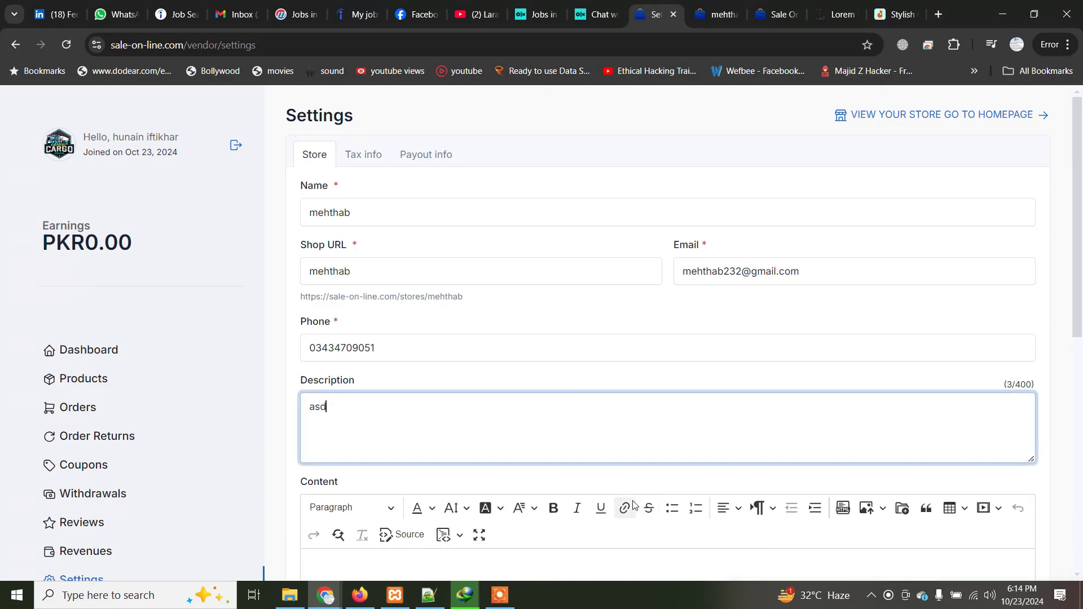
{"action": "key", "text": "ctrl+a"}
{"action": "left_click", "coordinate": [590, 556]}
{"action": "key", "text": "ctrl+v"}
{"action": "left_click", "coordinate": [353, 404]}
{"action": "key", "text": "ctrl+a"}
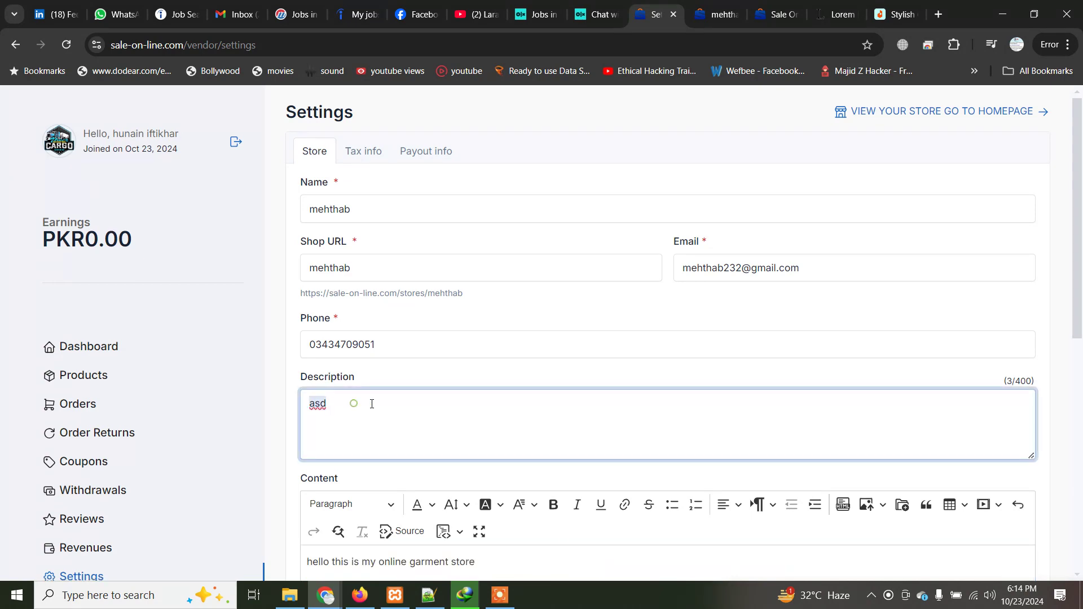
{"action": "key", "text": "BackSpace"}
{"action": "scroll", "coordinate": [1081, 225], "scroll_direction": "down", "scroll_amount": 8}
{"action": "left_click", "coordinate": [333, 539]}
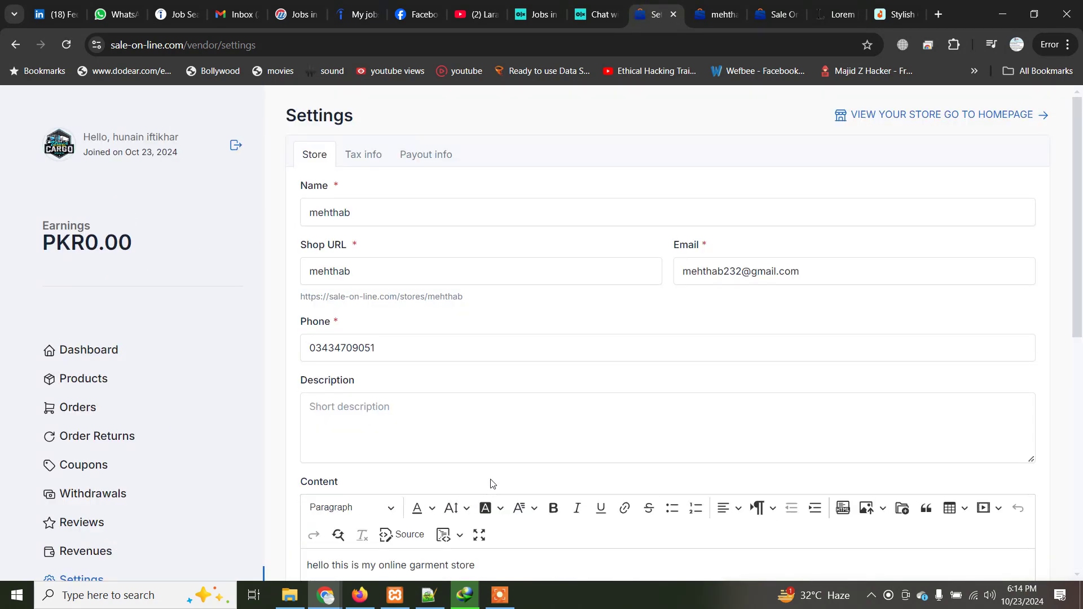
Re-select Pakistan as Country and sindh as State, saving after each.
{"action": "scroll", "coordinate": [1078, 282], "scroll_direction": "down", "scroll_amount": 8}
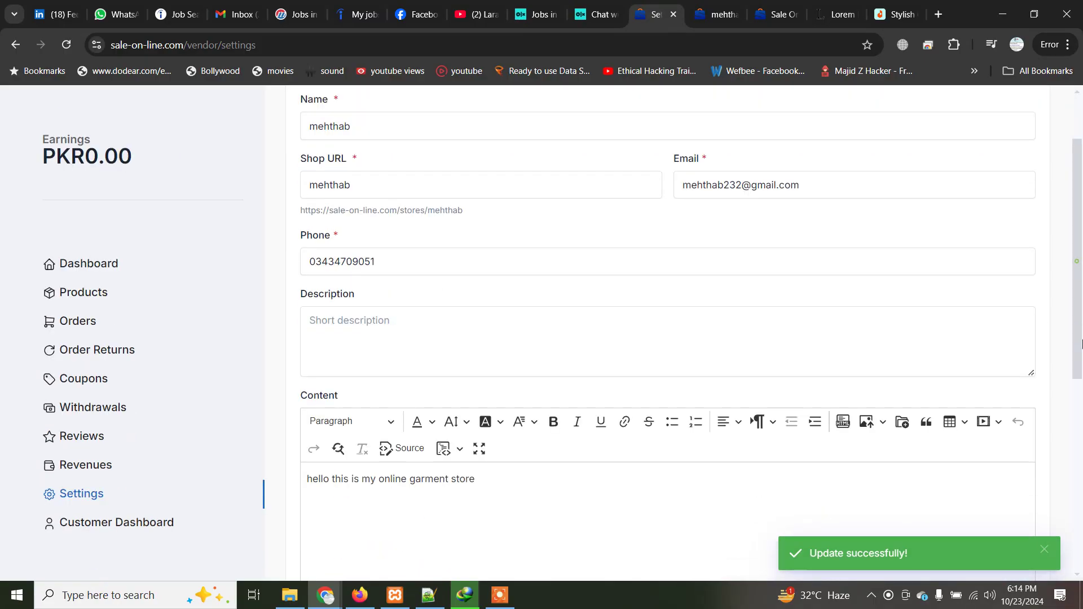
{"action": "left_click", "coordinate": [469, 312]}
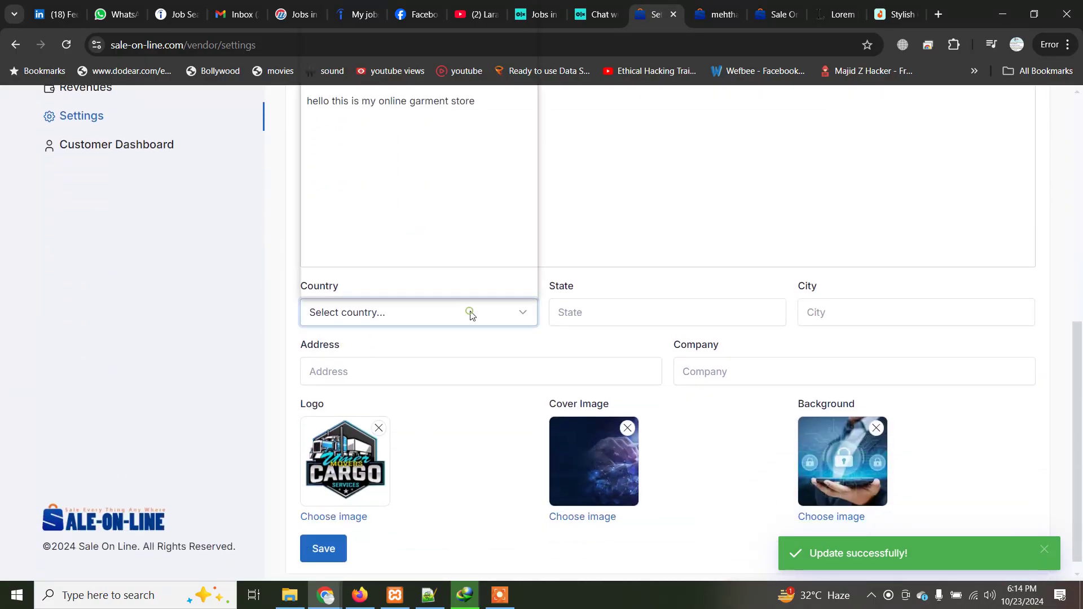
{"action": "type", "text": "pak"}
{"action": "key", "text": "Return"}
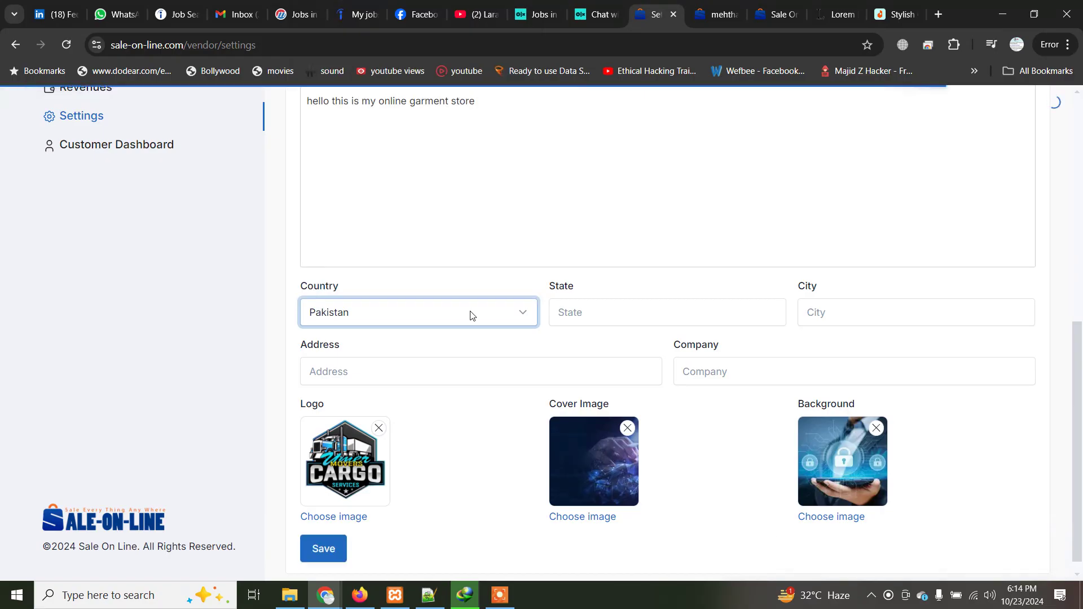
{"action": "left_click", "coordinate": [323, 550]}
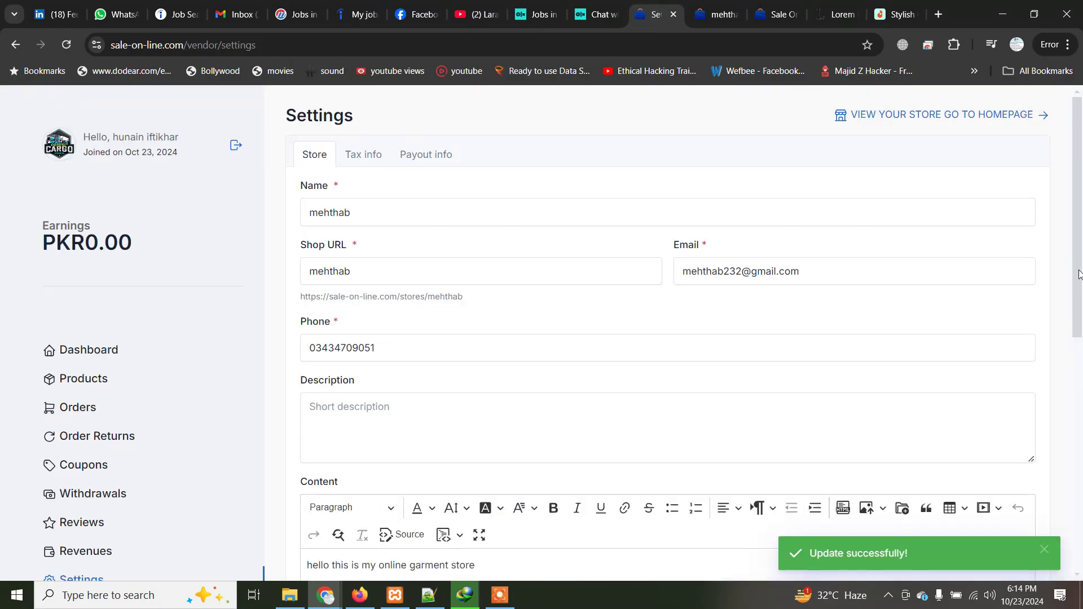
{"action": "scroll", "coordinate": [1079, 275], "scroll_direction": "down", "scroll_amount": 9}
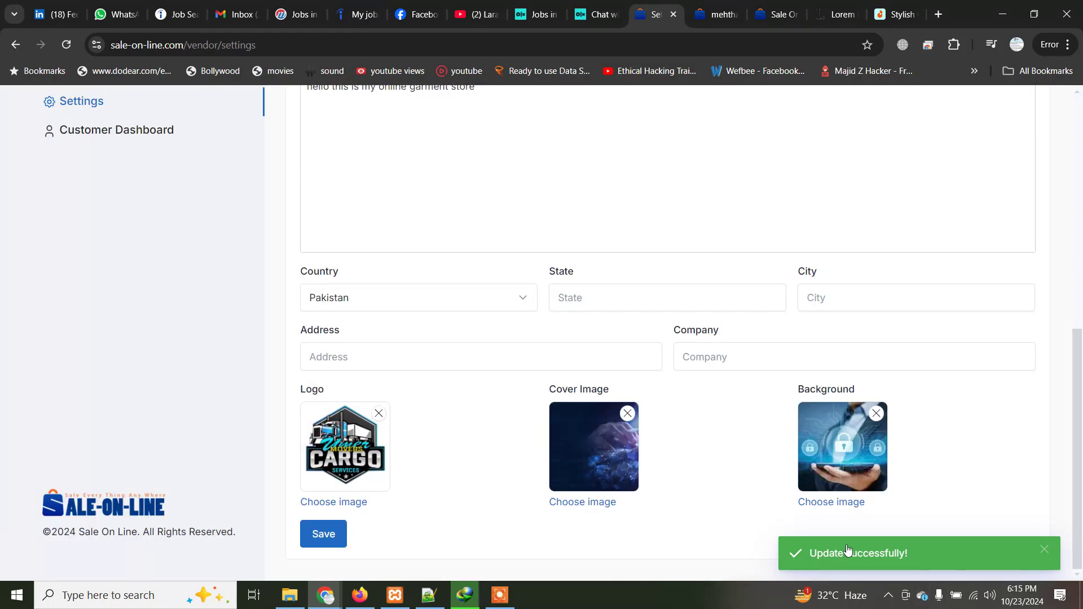
{"action": "left_click", "coordinate": [607, 296]}
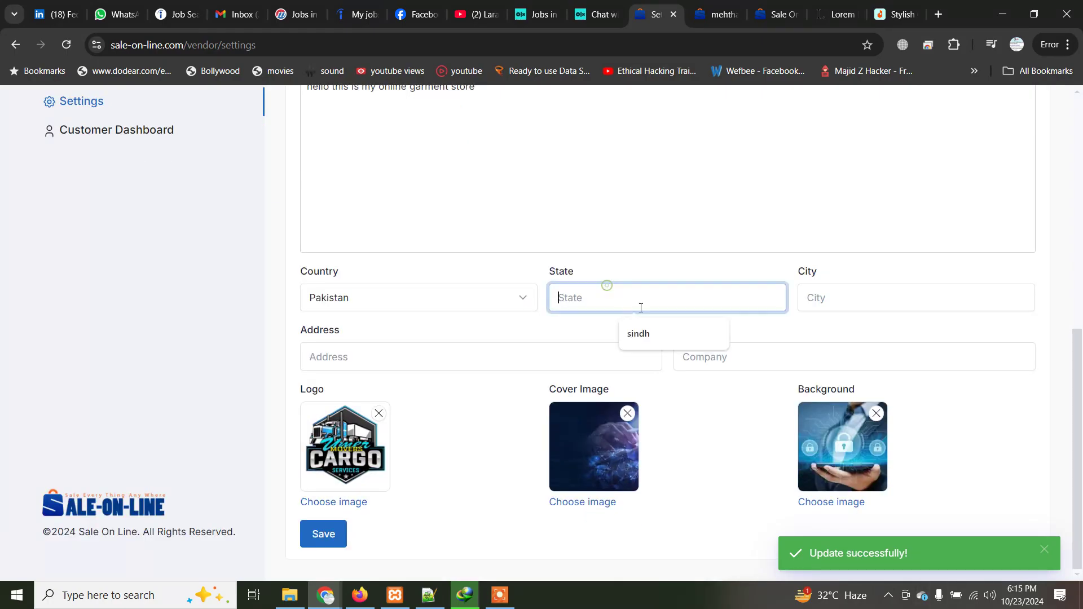
{"action": "left_click", "coordinate": [653, 343]}
{"action": "left_click", "coordinate": [305, 536]}
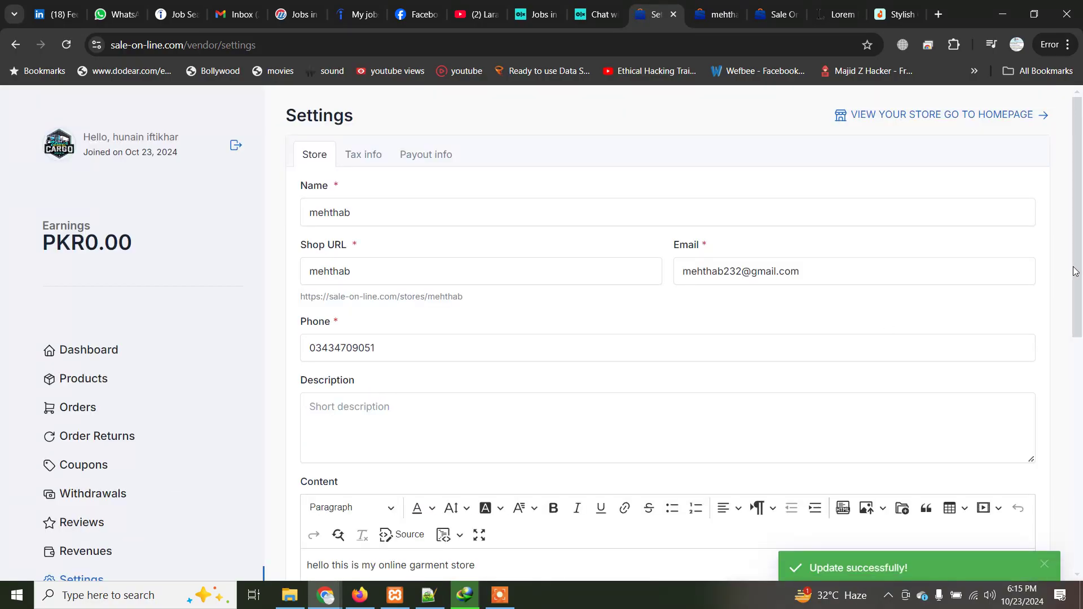
Autofill City karachi, street address and company, save, and switch to the public store page.
{"action": "left_click_drag", "start_coordinate": [1075, 266], "coordinate": [1081, 545]}
{"action": "left_click", "coordinate": [897, 299]}
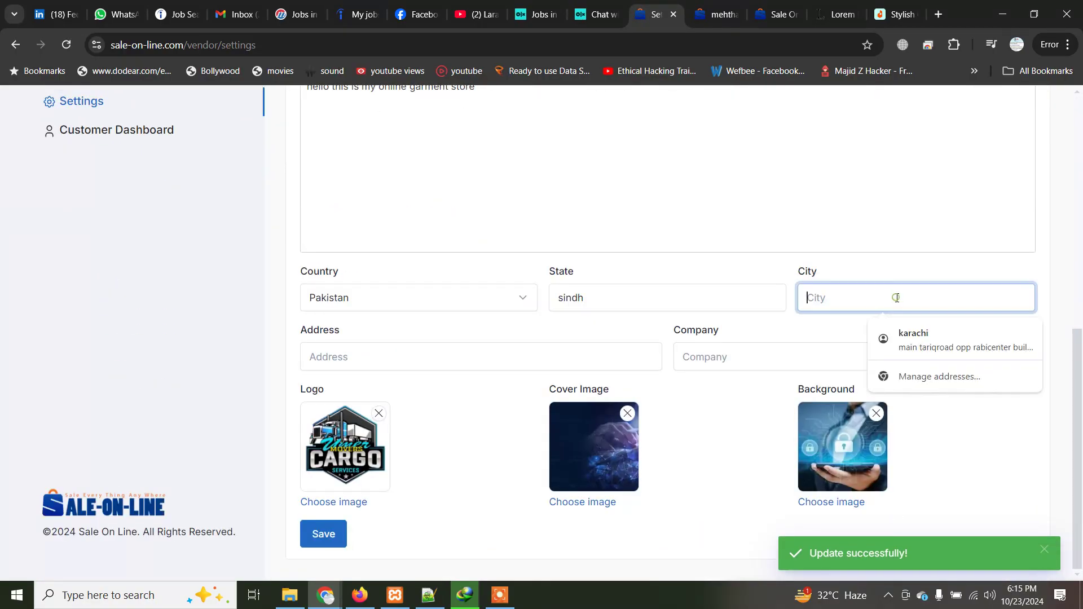
{"action": "left_click", "coordinate": [910, 338]}
{"action": "left_click", "coordinate": [304, 537]}
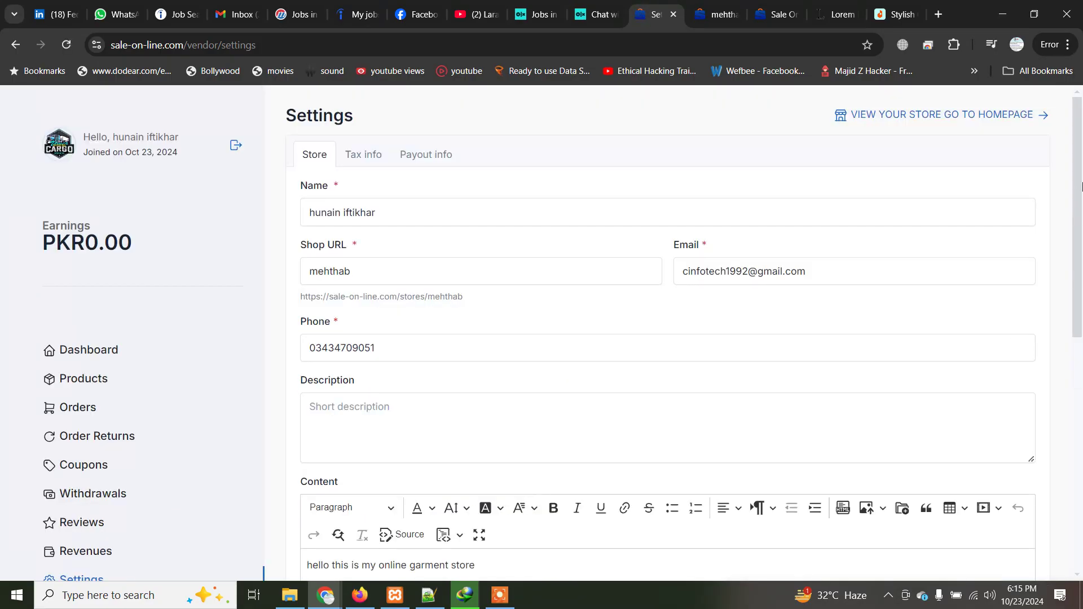
{"action": "left_click_drag", "start_coordinate": [1082, 197], "coordinate": [1082, 506]}
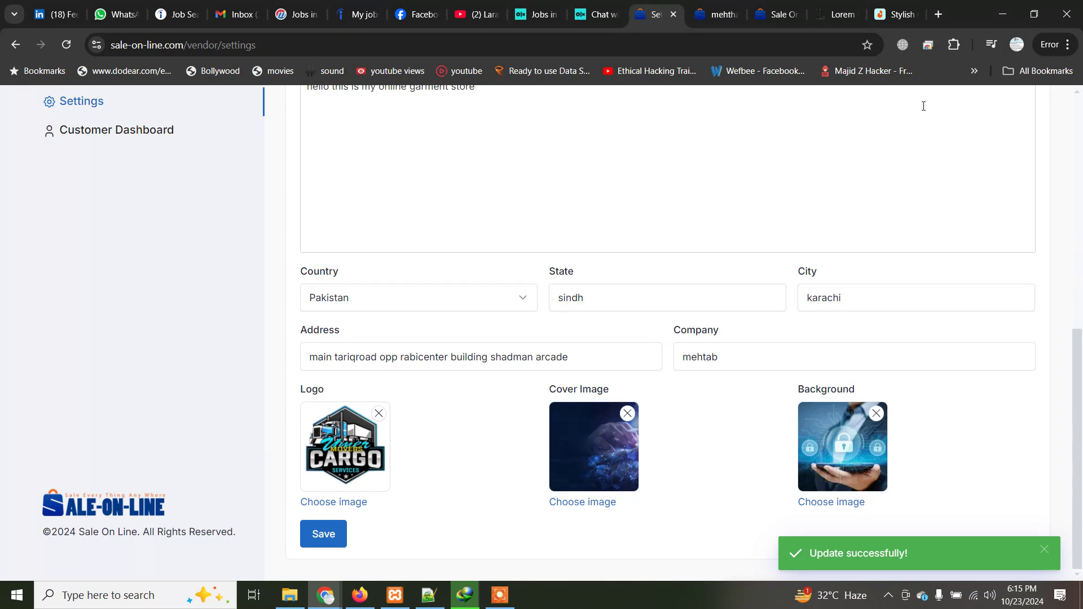
{"action": "key", "text": "ctrl+Tab"}
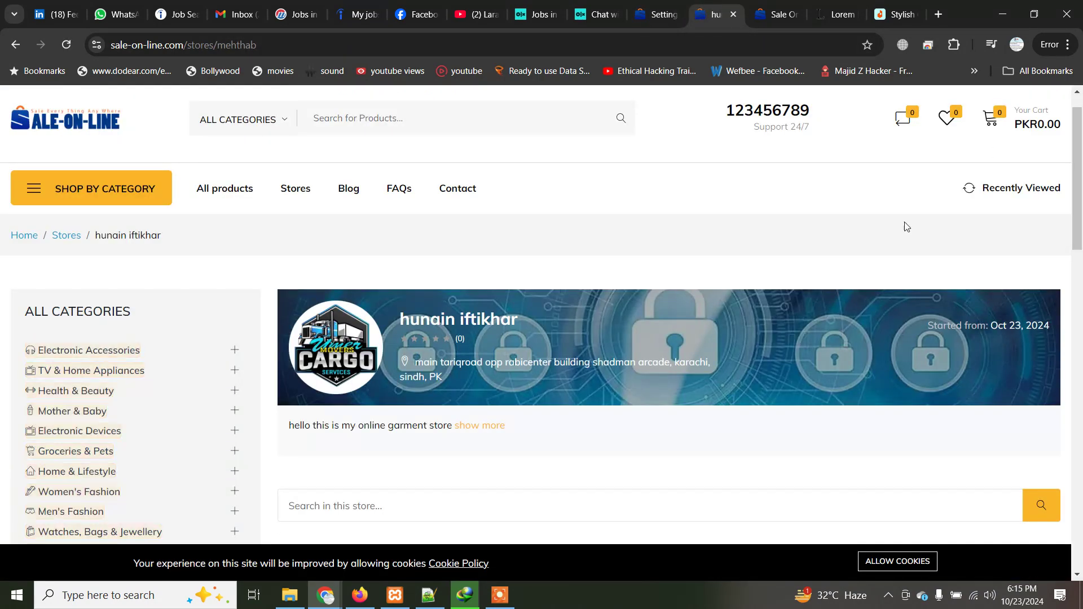
Highlight the store address and start date shown on the store banner.
{"action": "left_click_drag", "start_coordinate": [719, 364], "coordinate": [569, 401]}
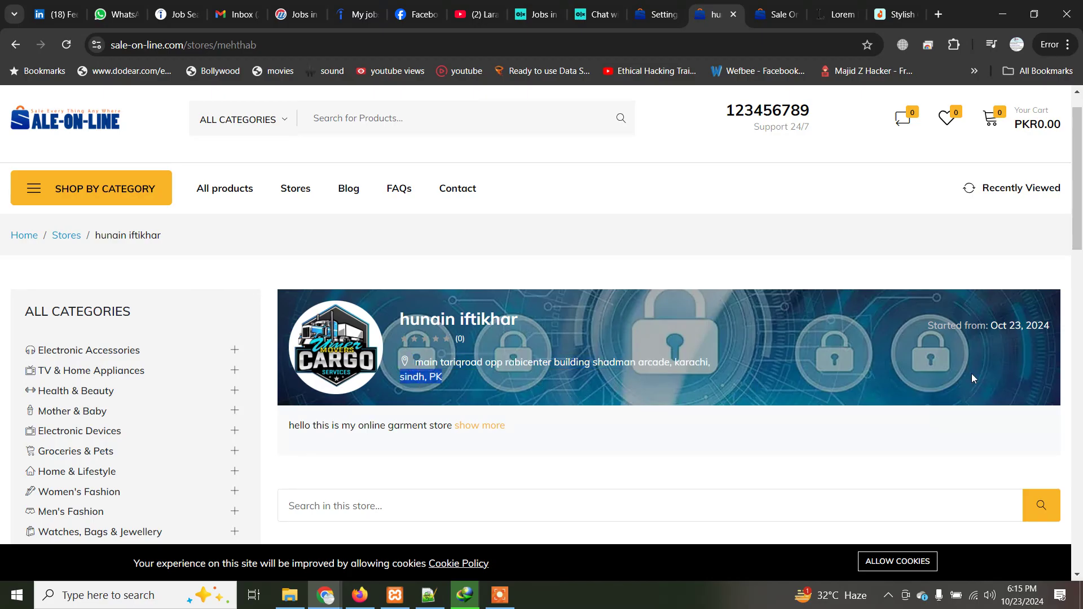
{"action": "left_click_drag", "start_coordinate": [992, 326], "coordinate": [1065, 328]}
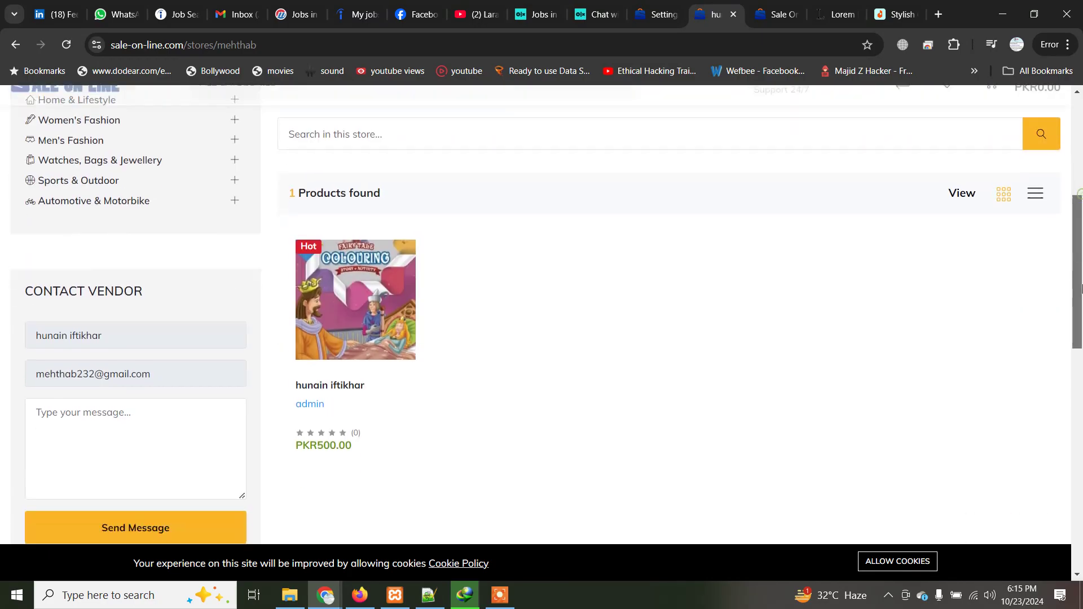
{"action": "left_click_drag", "start_coordinate": [1078, 178], "coordinate": [1078, 279]}
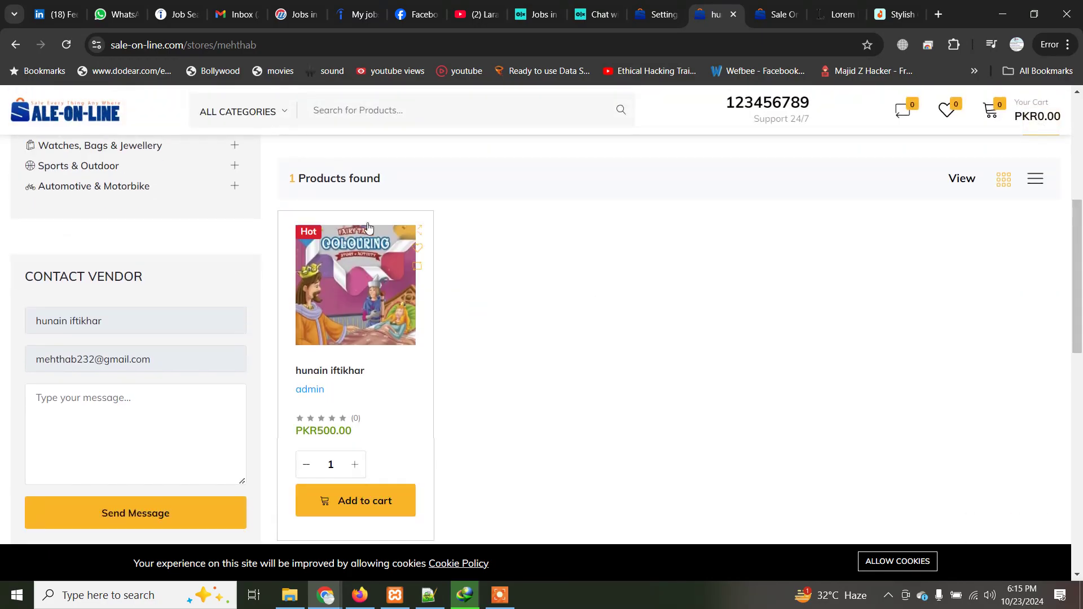
Highlight the CONTACT VENDOR heading, then go back to the vendor Settings page.
{"action": "mouse_move", "coordinate": [402, 258]}
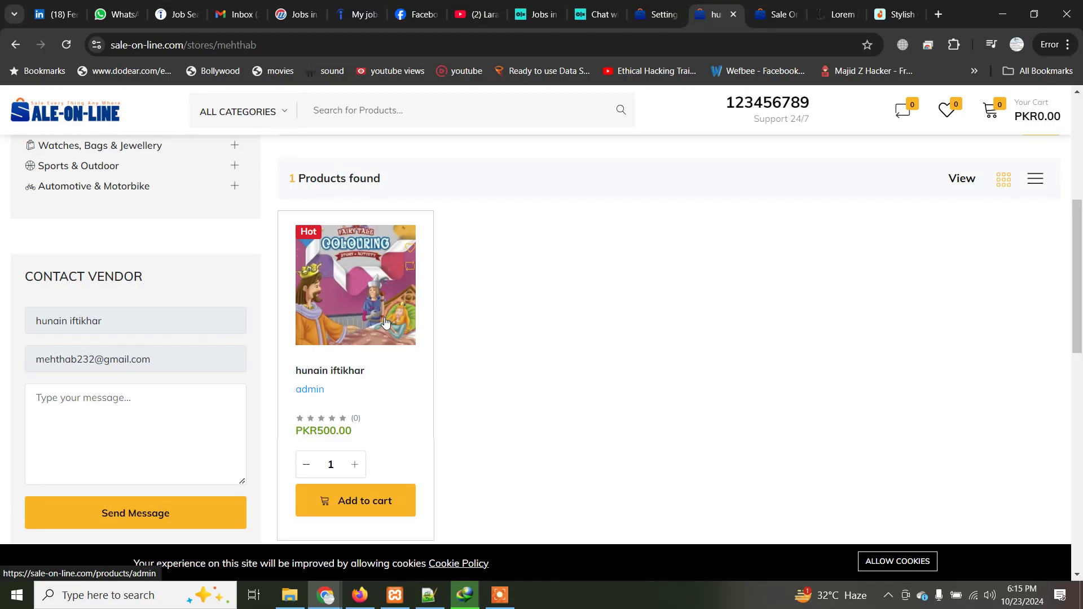
{"action": "triple_click", "coordinate": [115, 278]}
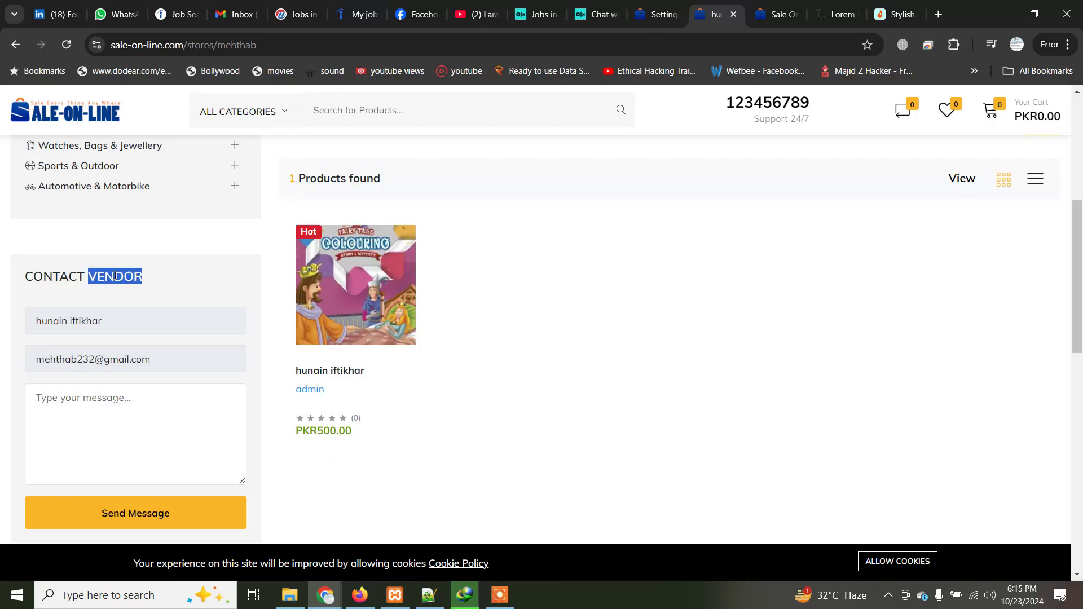
{"action": "left_click", "coordinate": [657, 14]}
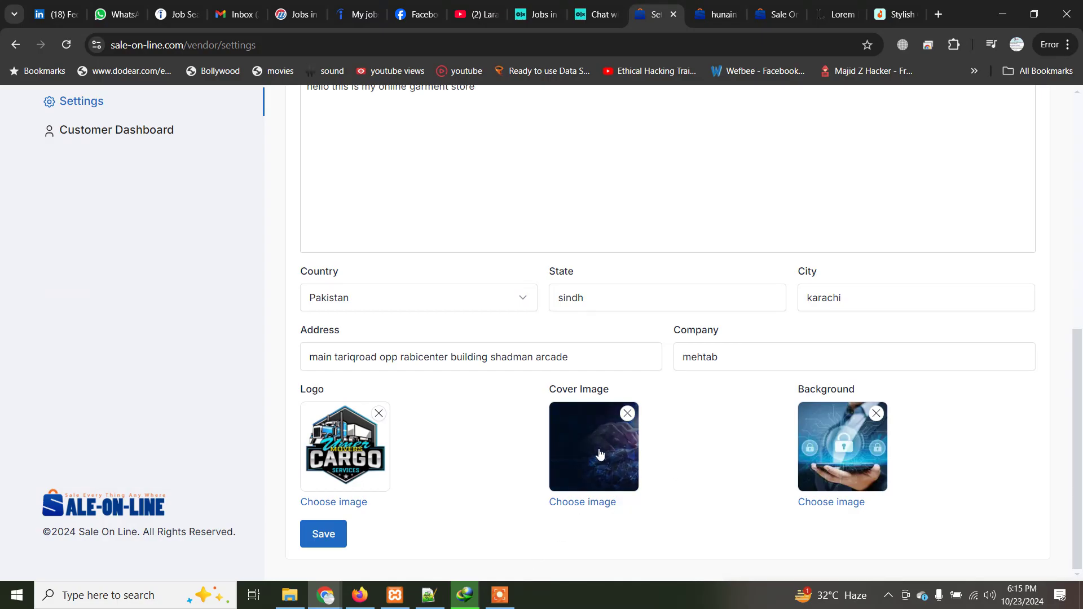
{"action": "left_click", "coordinate": [510, 599]}
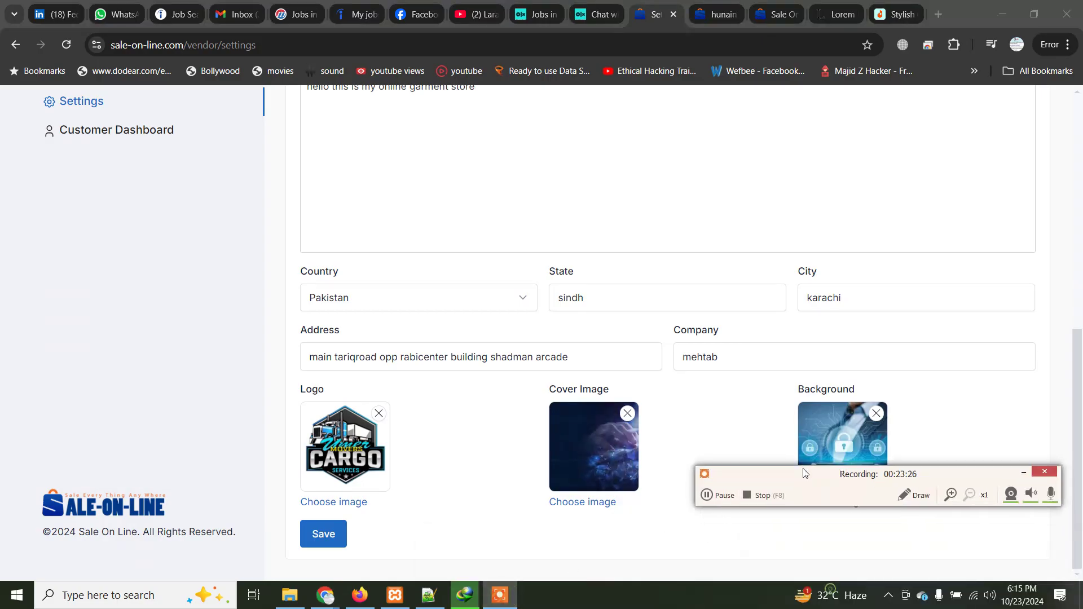